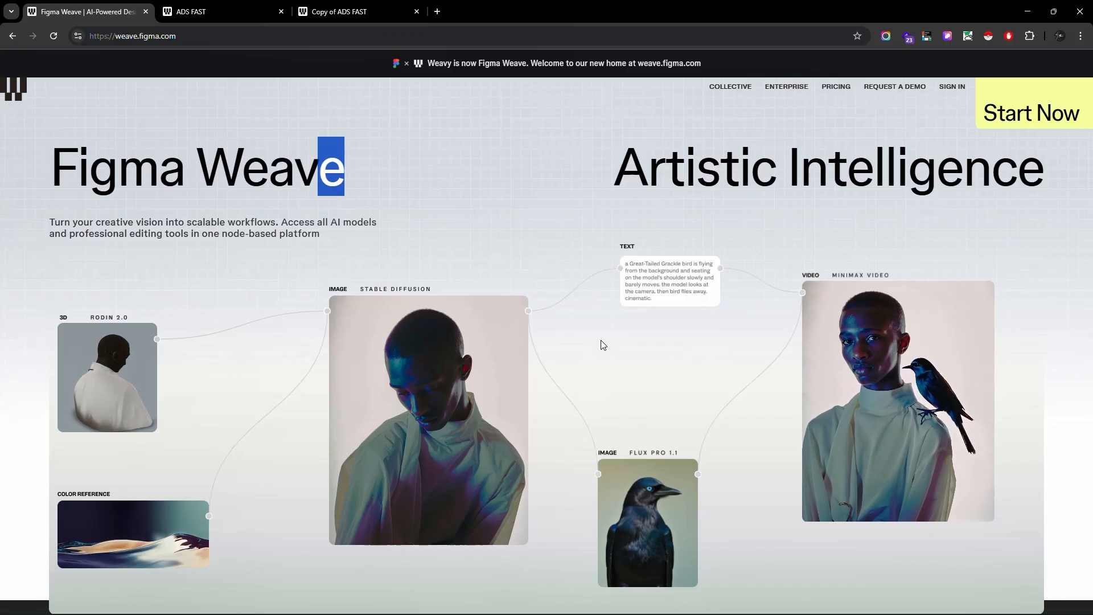
Review the Figma Weave landing page, including its AI models, professional tools, outcome controls and App Mode sections
scroll(593, 335, down, 3)
scroll(556, 297, up, 3)
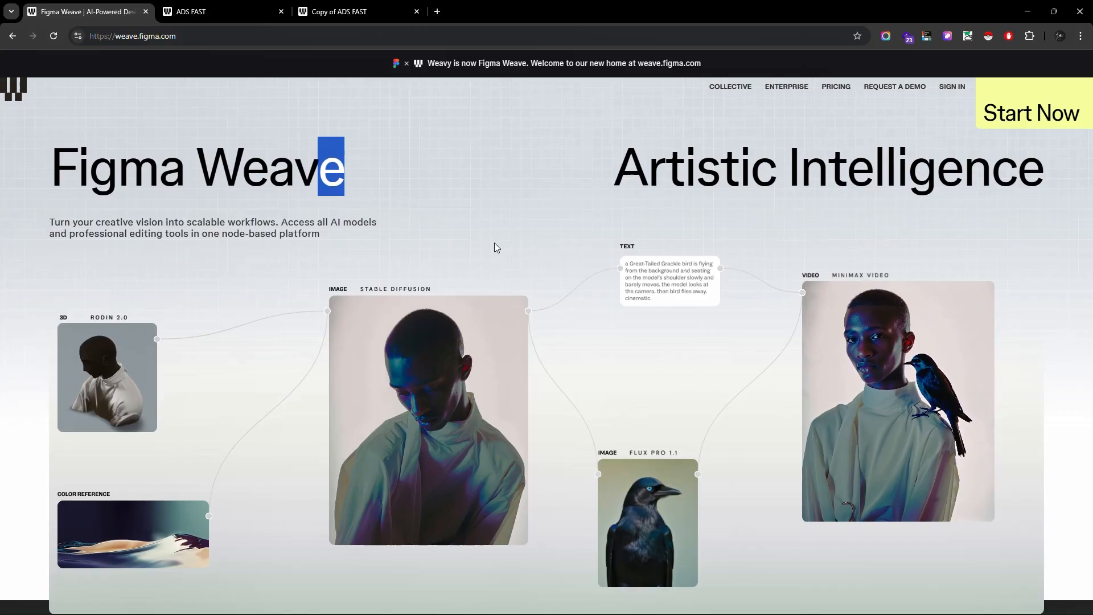
scroll(559, 318, down, 10)
scroll(559, 318, down, 10)
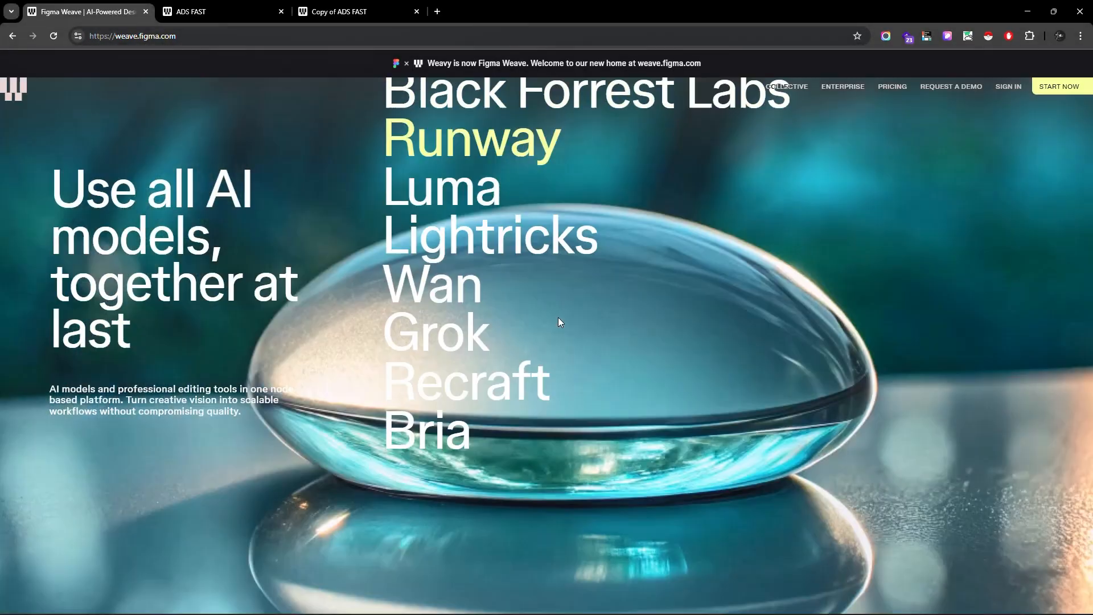
scroll(557, 320, down, 2)
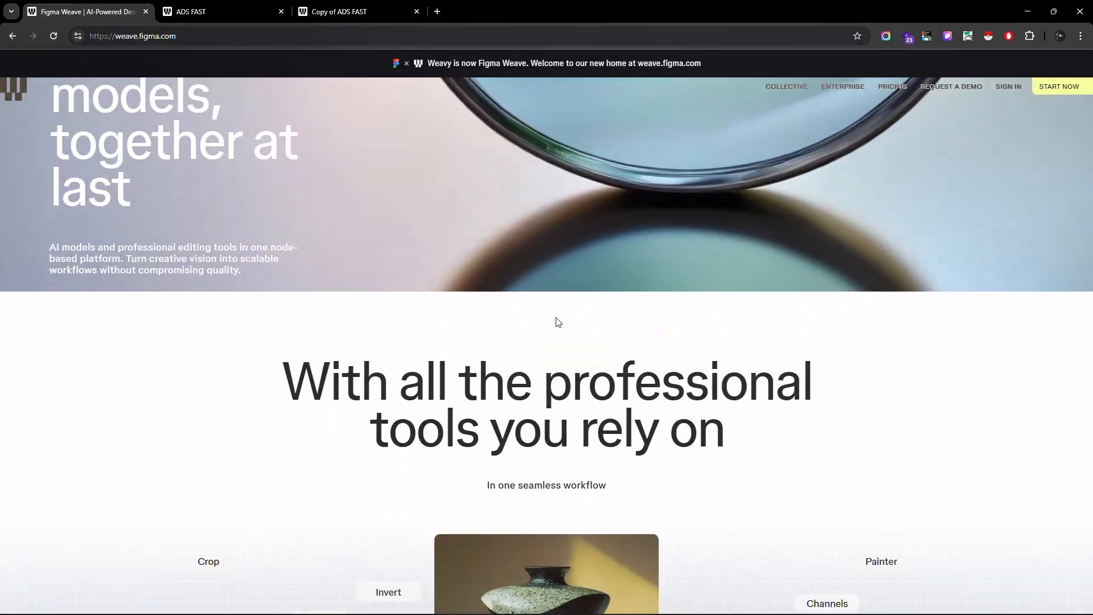
scroll(562, 246, up, 5)
scroll(696, 339, up, 3)
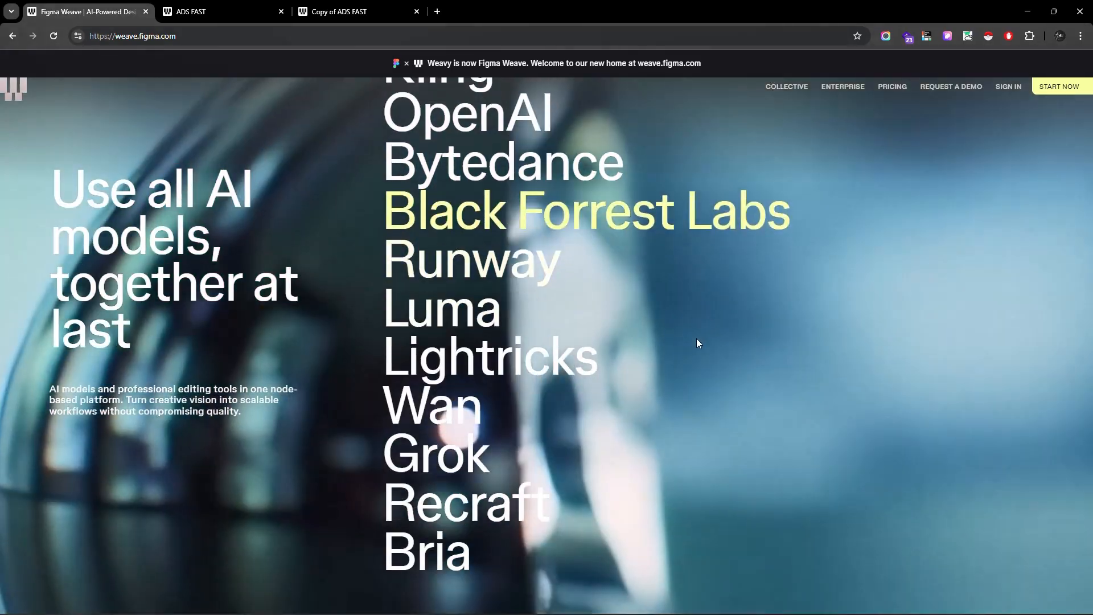
scroll(696, 336, down, 10)
scroll(682, 329, down, 1)
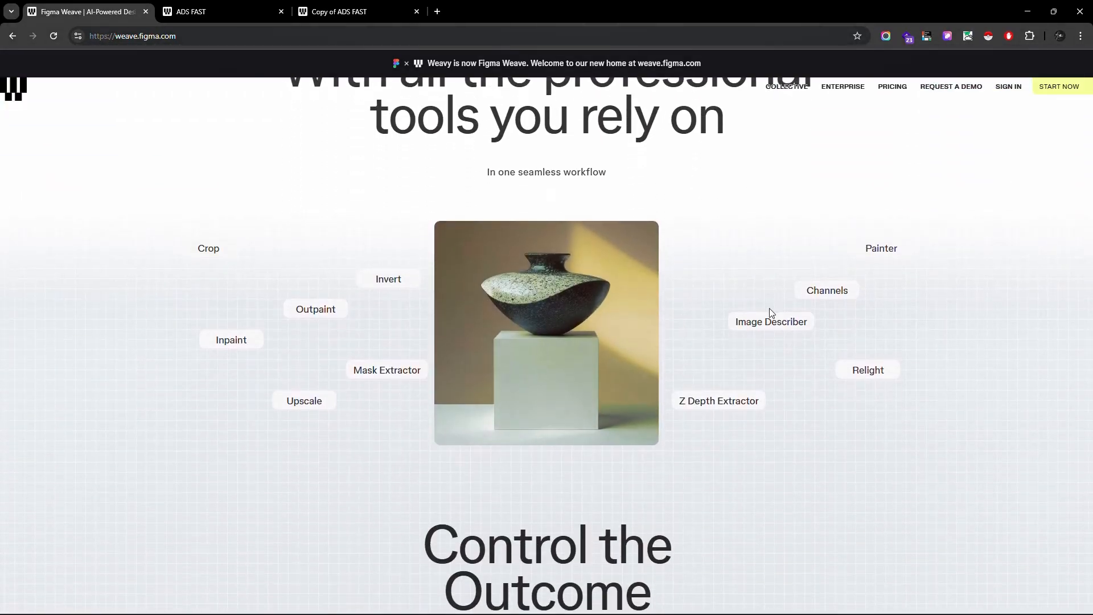
scroll(891, 401, down, 16)
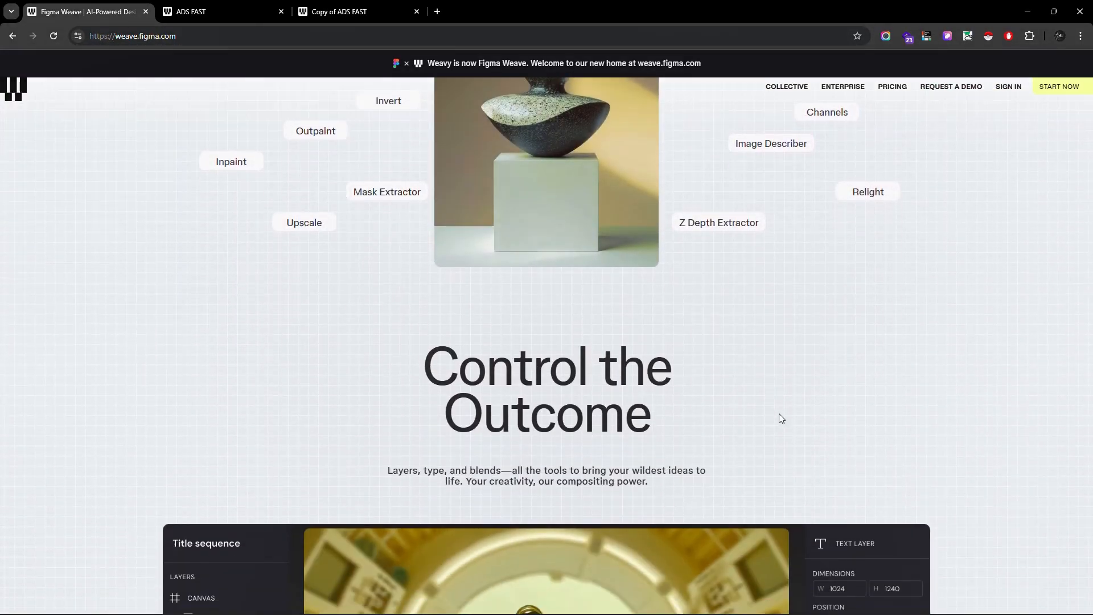
scroll(648, 374, down, 10)
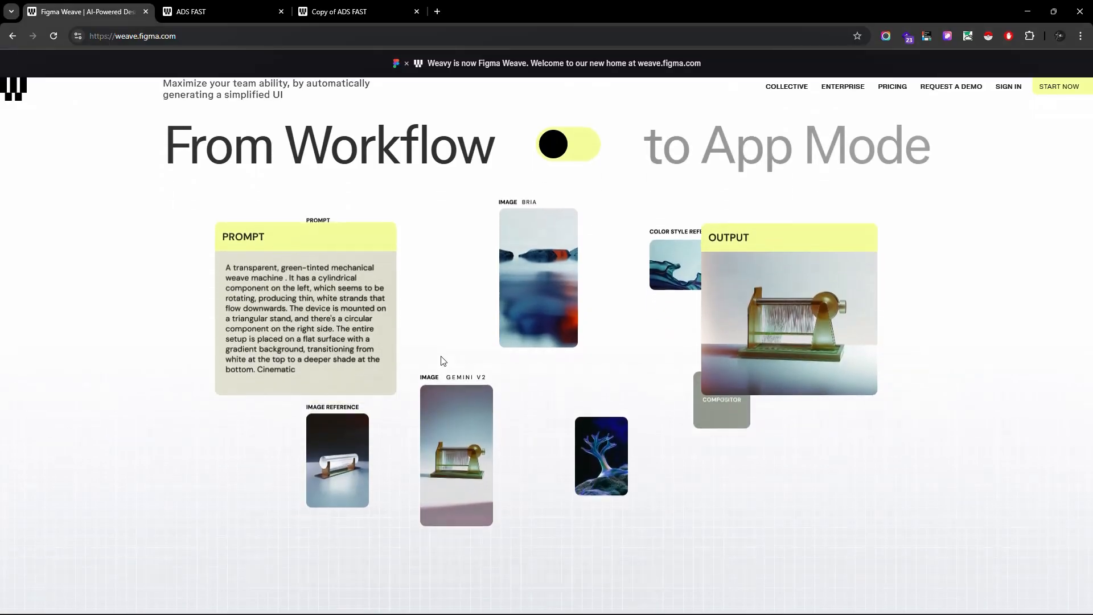
scroll(650, 374, down, 10)
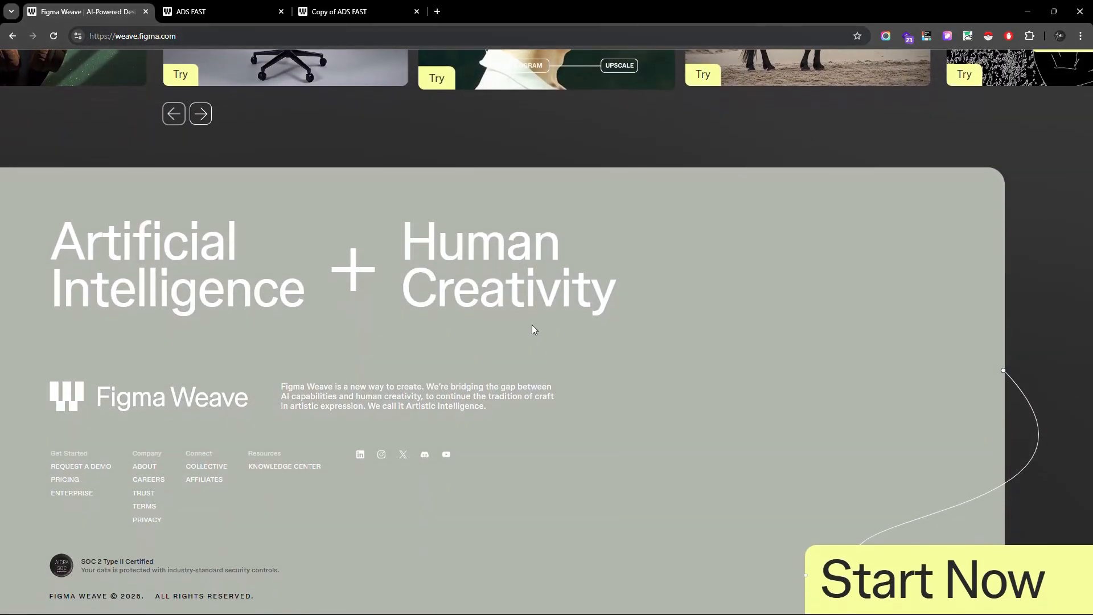
scroll(483, 318, up, 15)
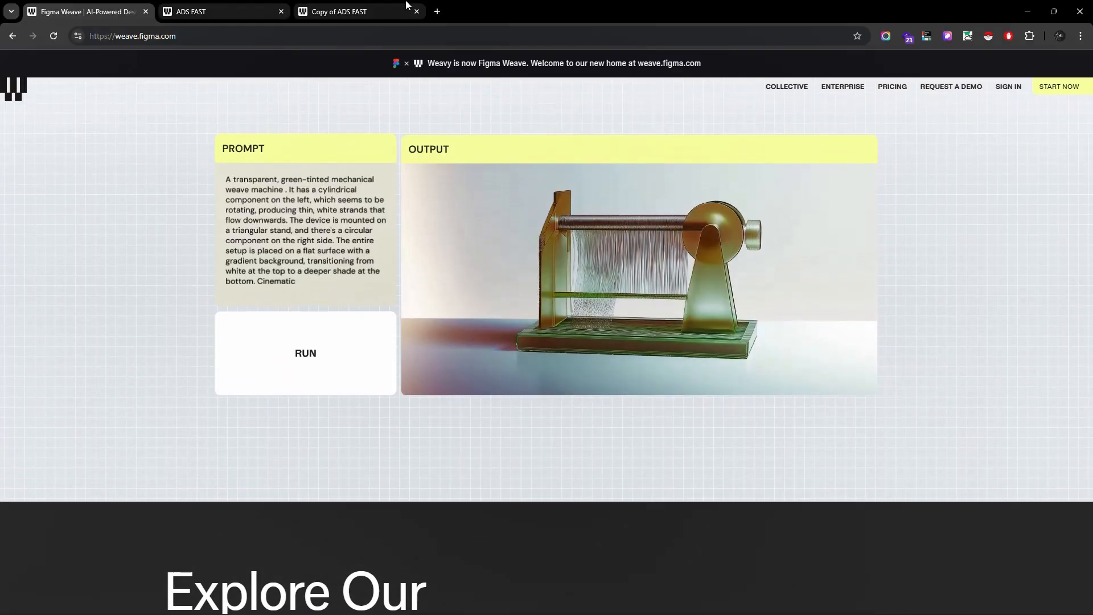
Open the ADS FAST workflow and examine its Tabasco product image and the IMAGE, CREATIVE COPY and AD groups
click(399, 11)
click(208, 6)
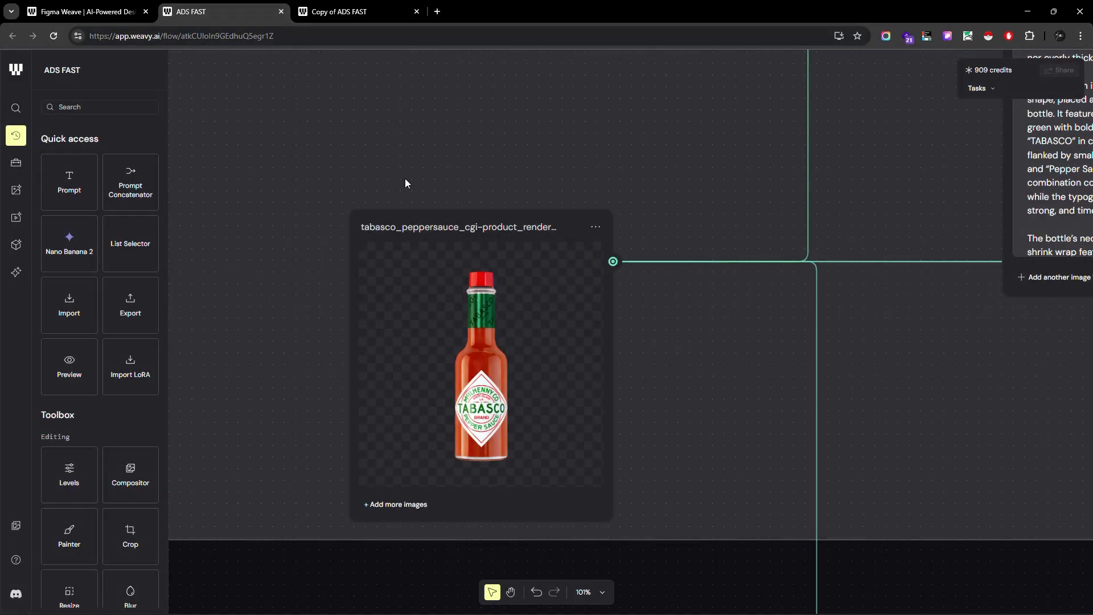
scroll(592, 456, up, 5)
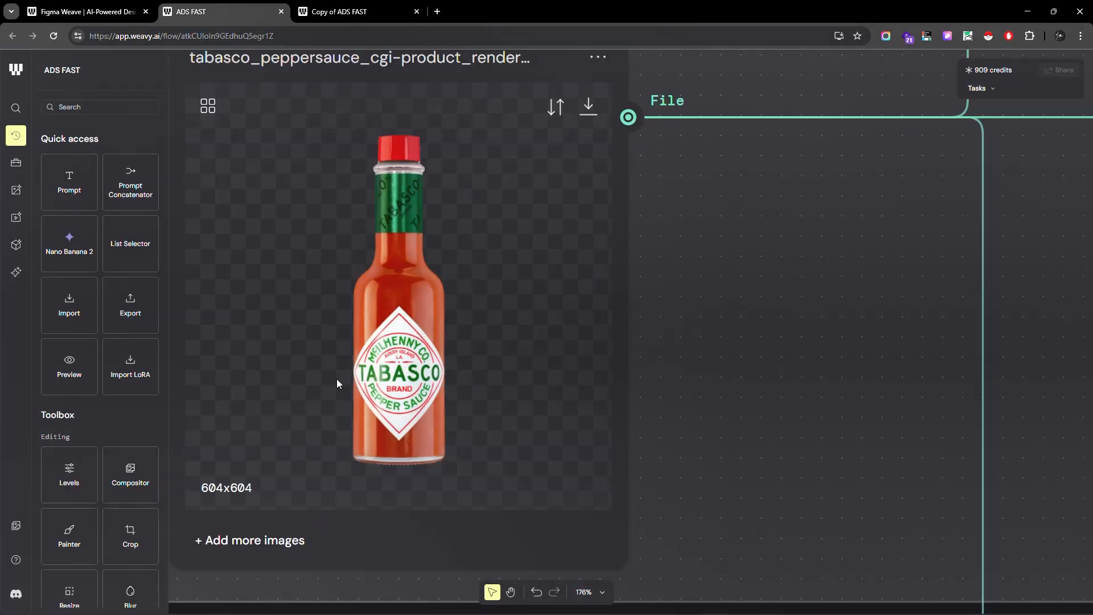
scroll(541, 393, down, 5)
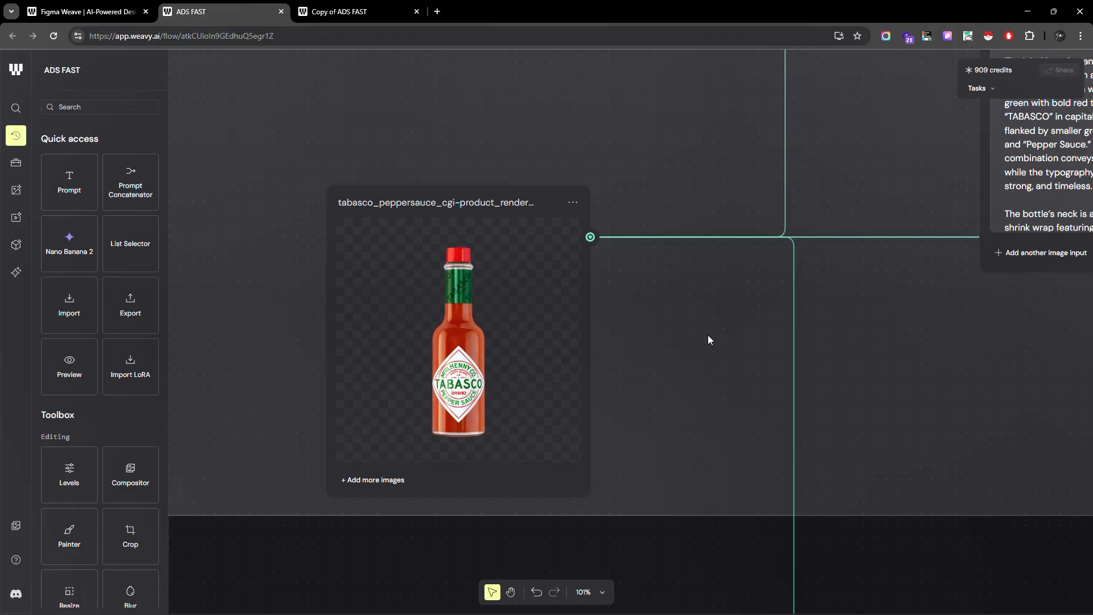
scroll(279, 350, down, 15)
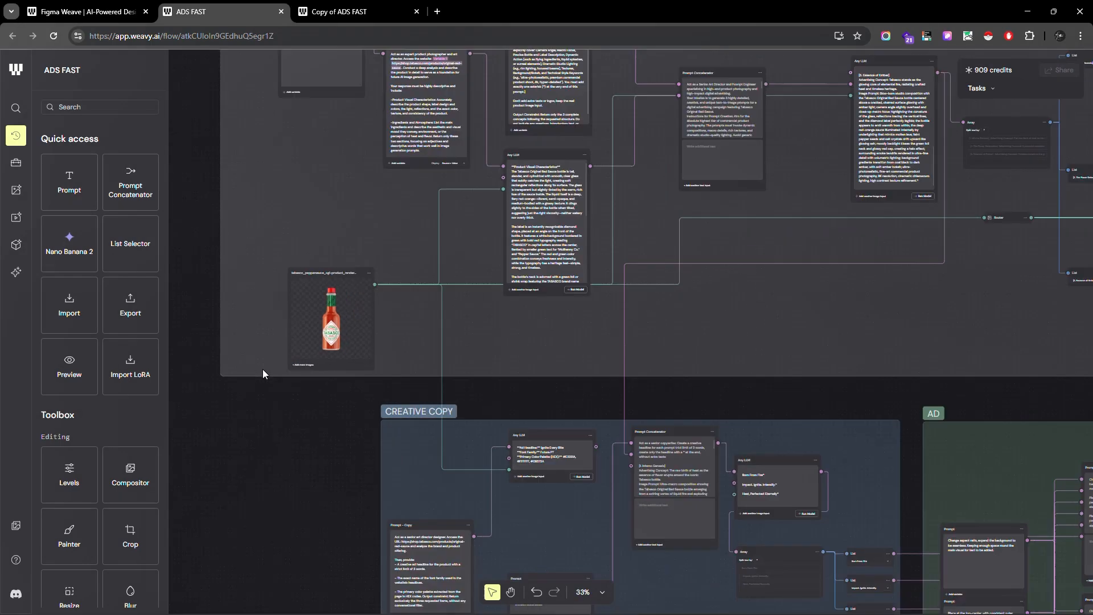
scroll(362, 286, up, 3)
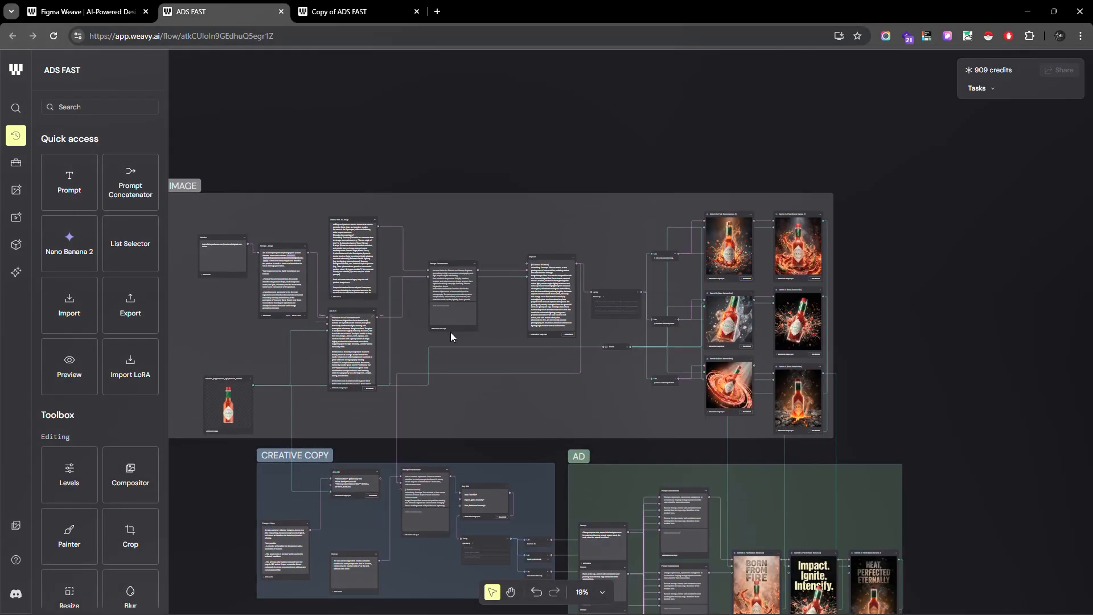
scroll(668, 398, down, 3)
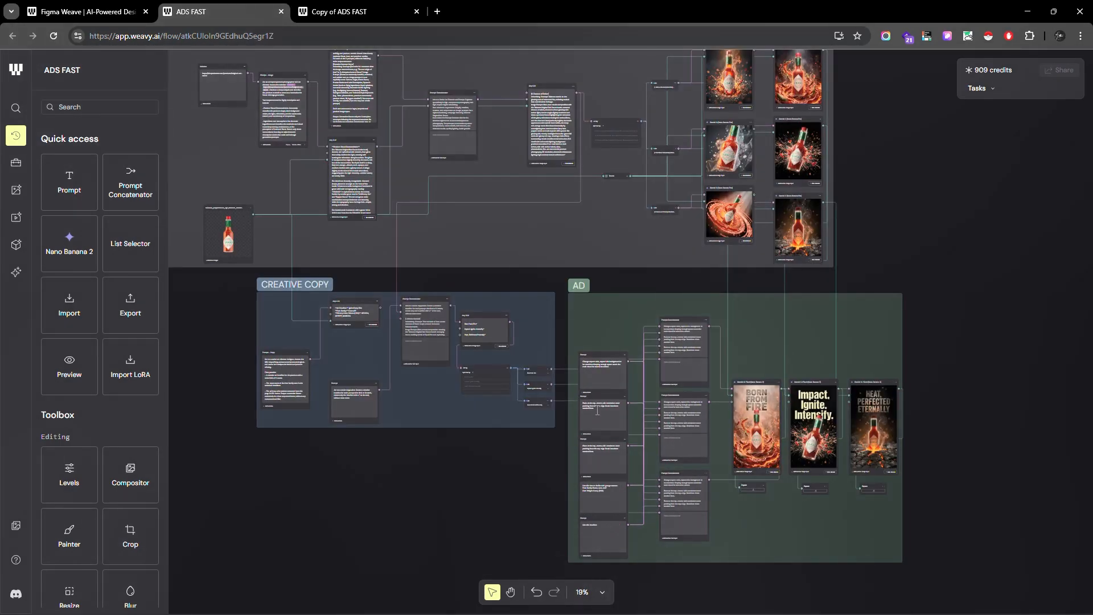
Inspect the three finished Tabasco ads in the AD group and the prompt nodes in the IMAGE group
scroll(706, 423, up, 7)
scroll(740, 436, down, 7)
scroll(917, 482, up, 6)
scroll(815, 408, up, 4)
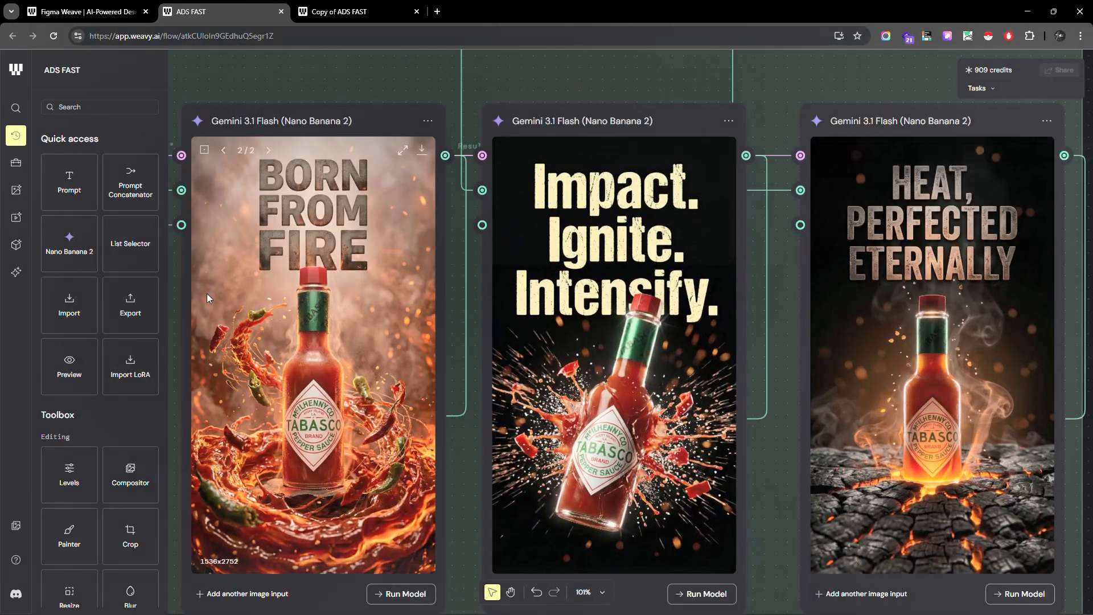
scroll(920, 487, down, 2)
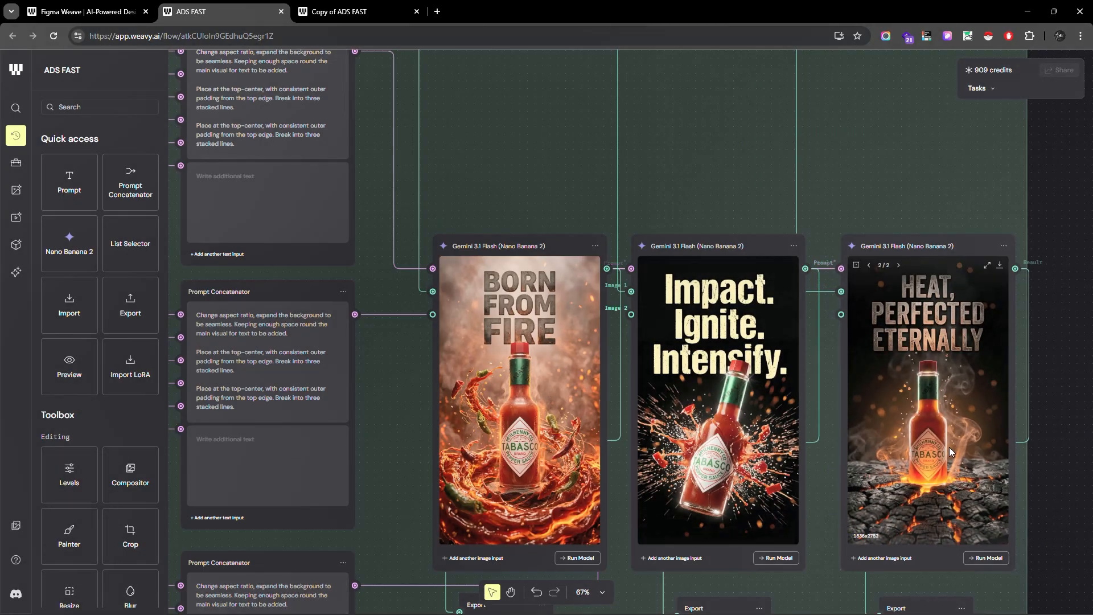
scroll(948, 446, down, 4)
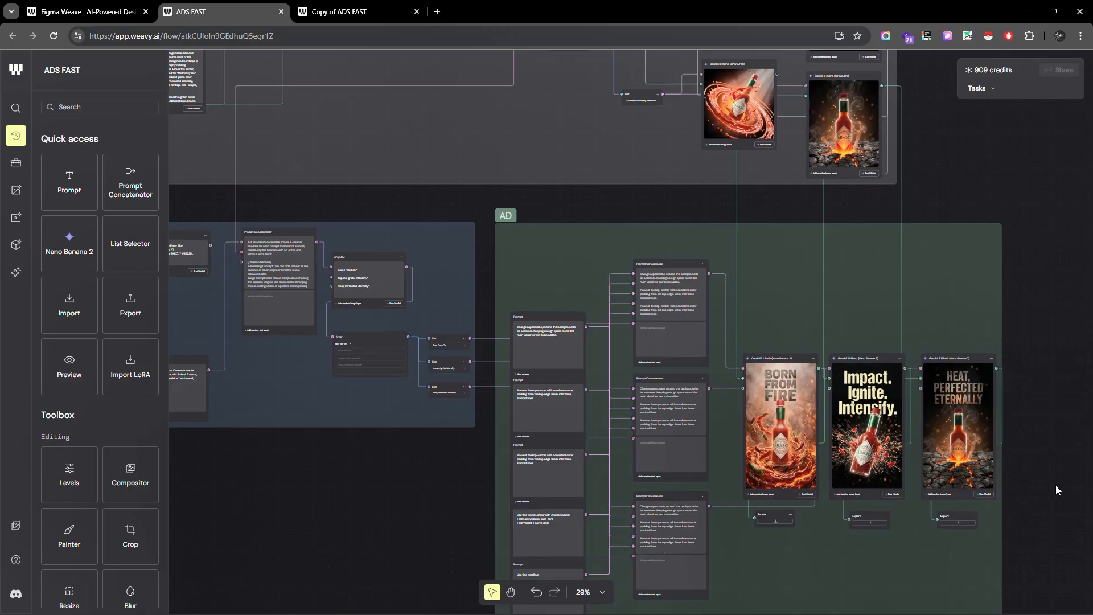
scroll(992, 487, down, 5)
scroll(803, 284, up, 5)
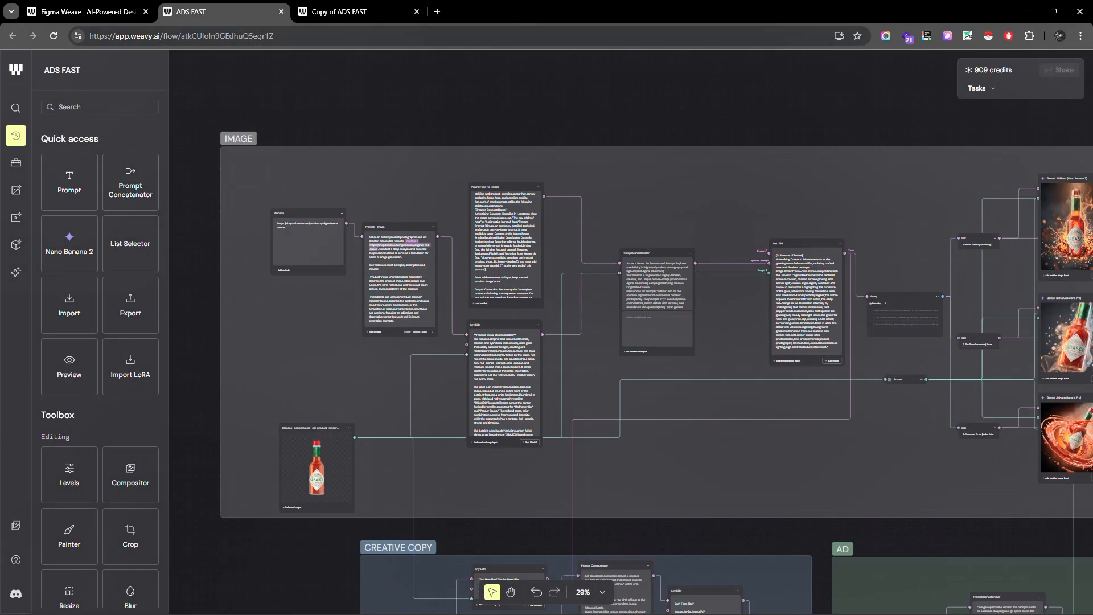
scroll(202, 275, up, 1)
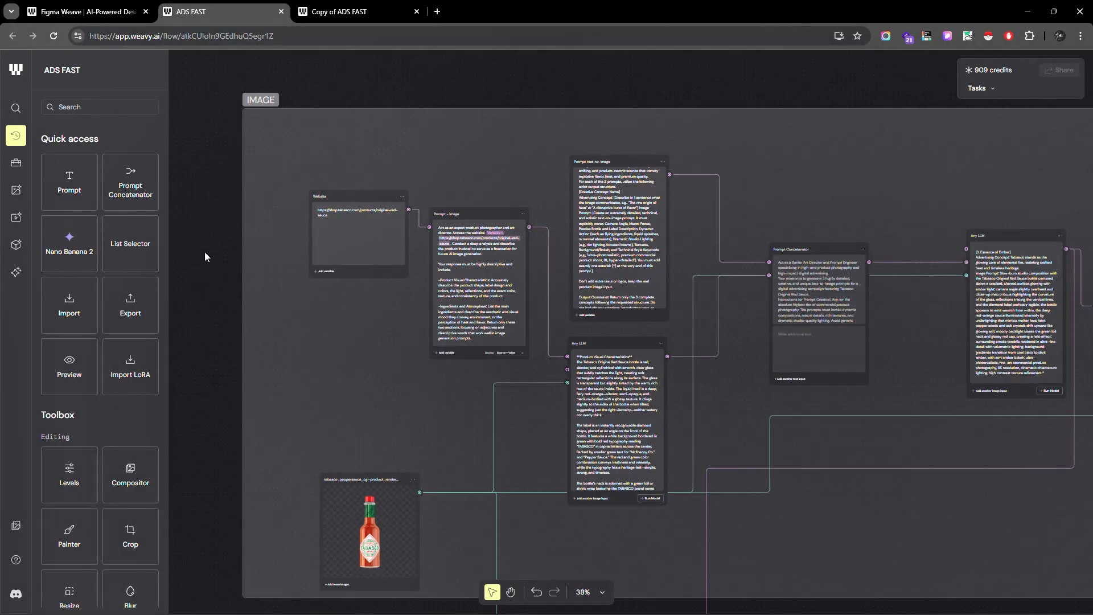
Browse the node library's toolbox, image models and video models
click(17, 165)
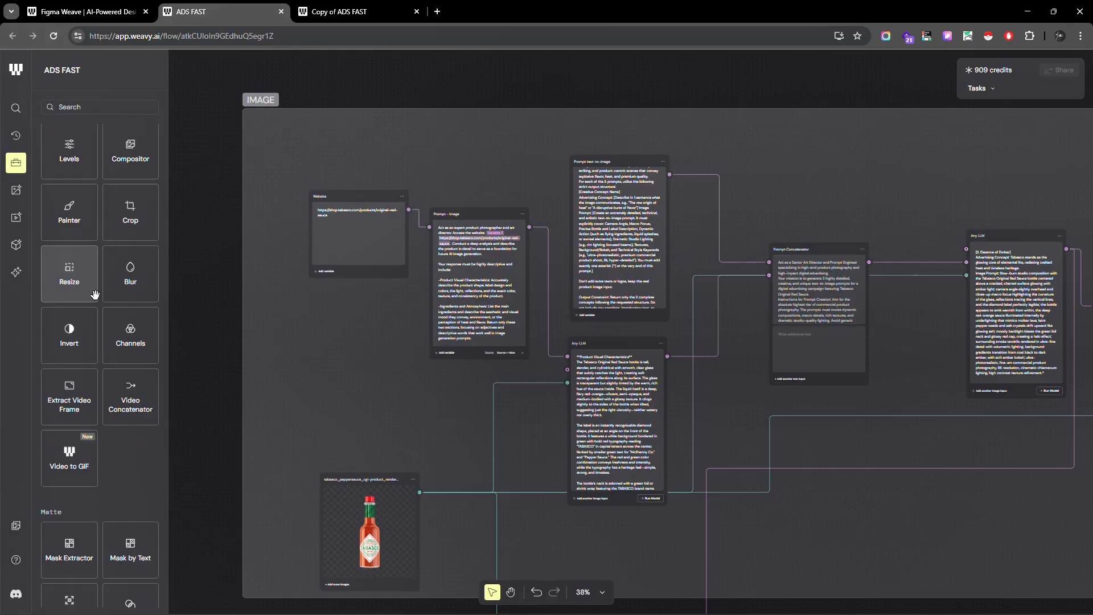
scroll(100, 287, down, 15)
scroll(103, 302, down, 14)
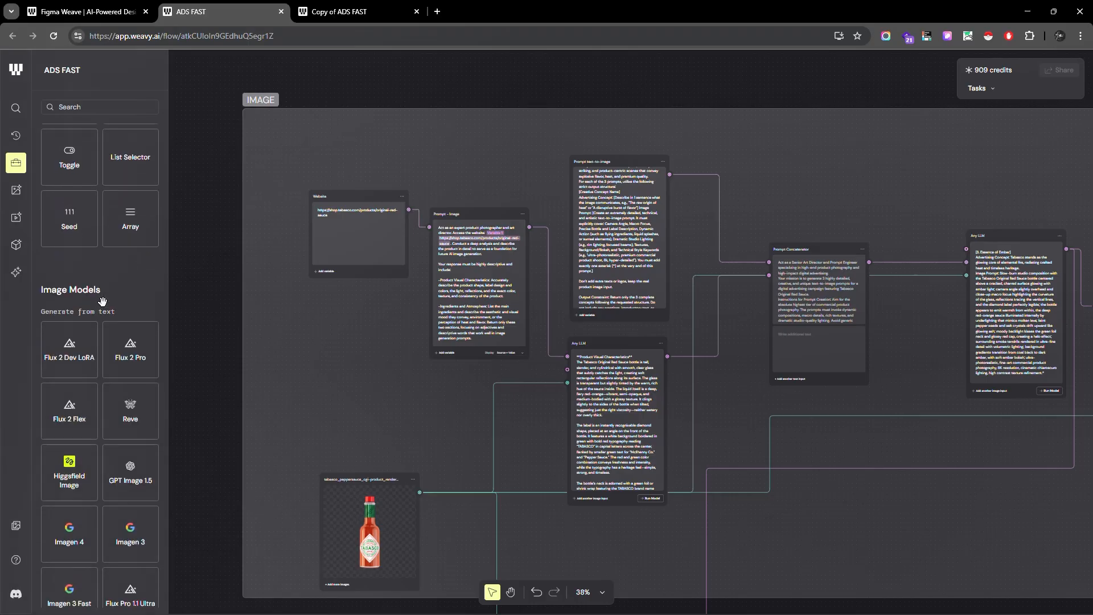
scroll(153, 344, down, 12)
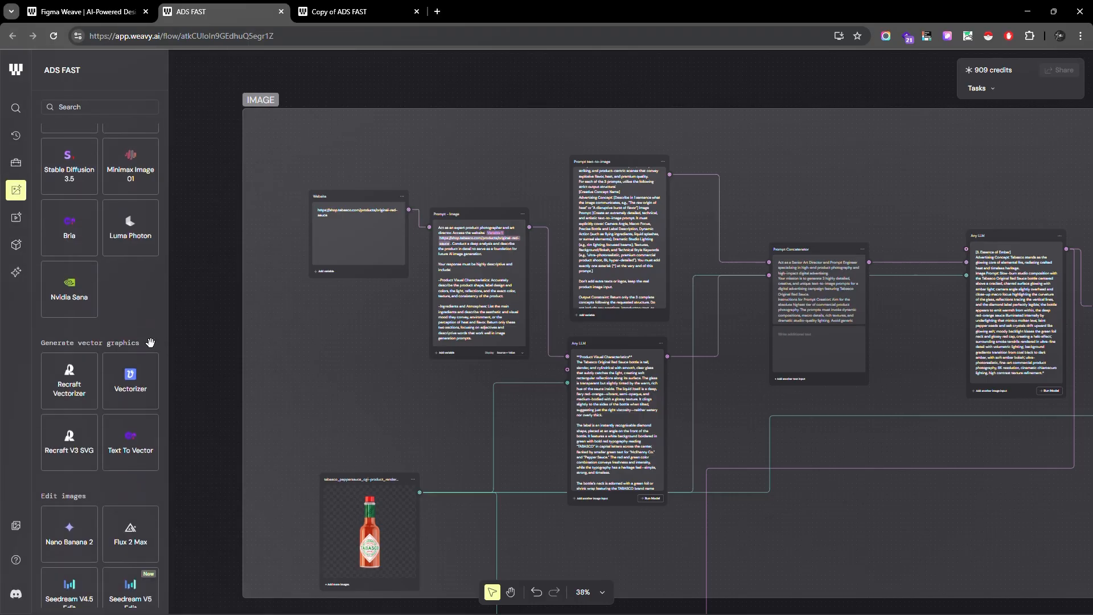
scroll(143, 331, down, 3)
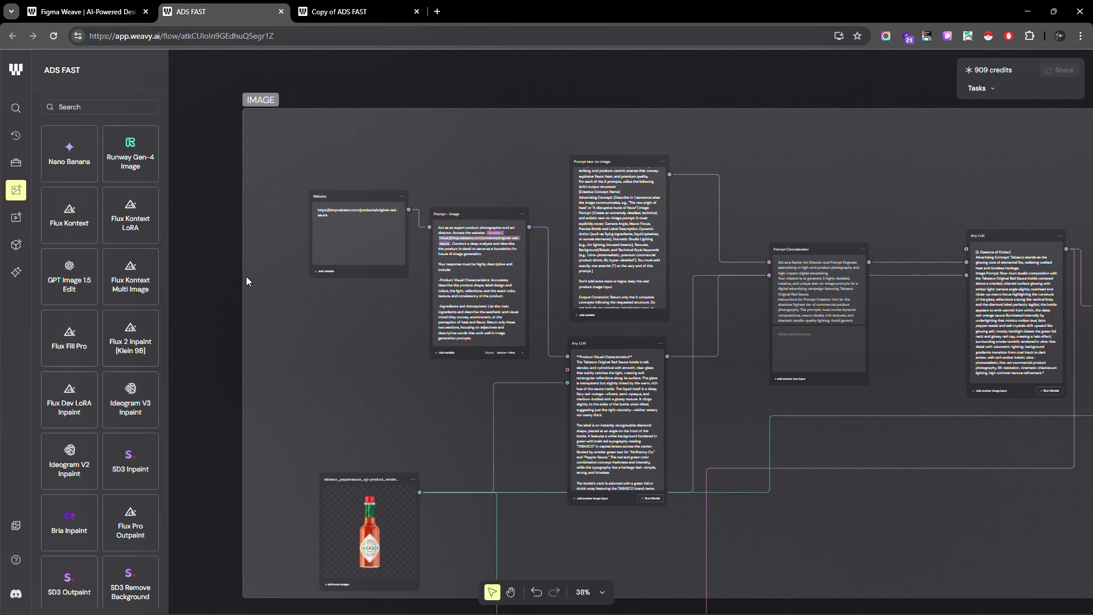
scroll(130, 233, down, 8)
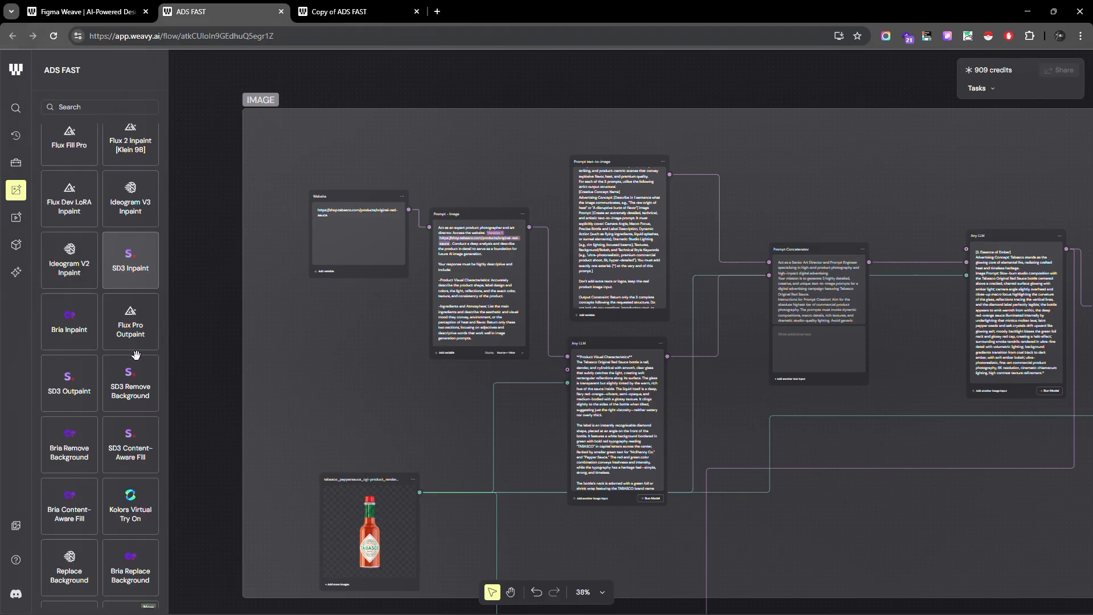
scroll(129, 422, down, 15)
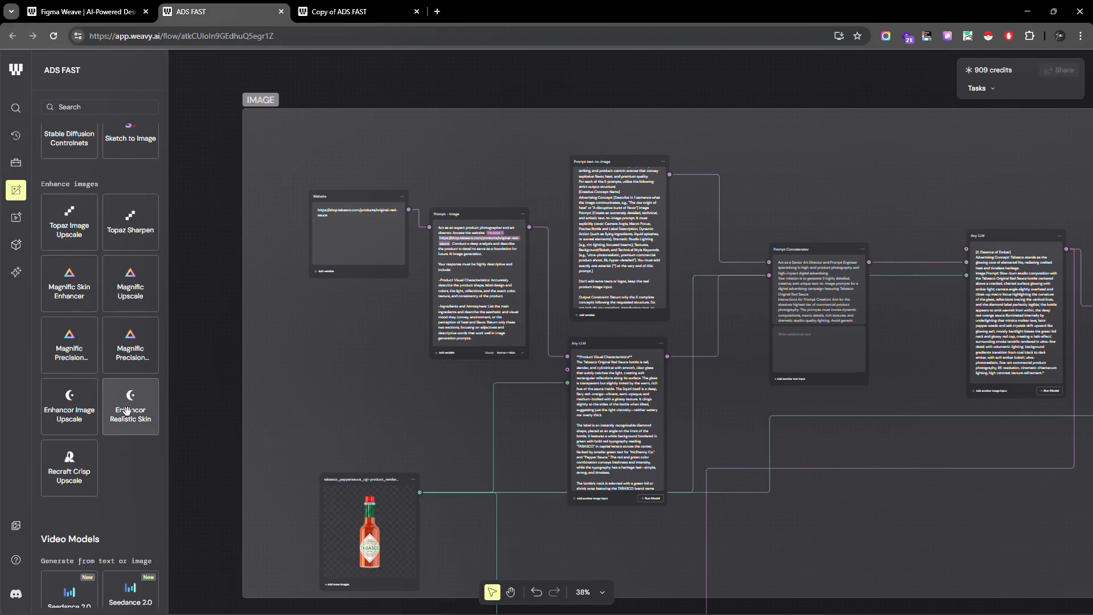
scroll(129, 434, down, 9)
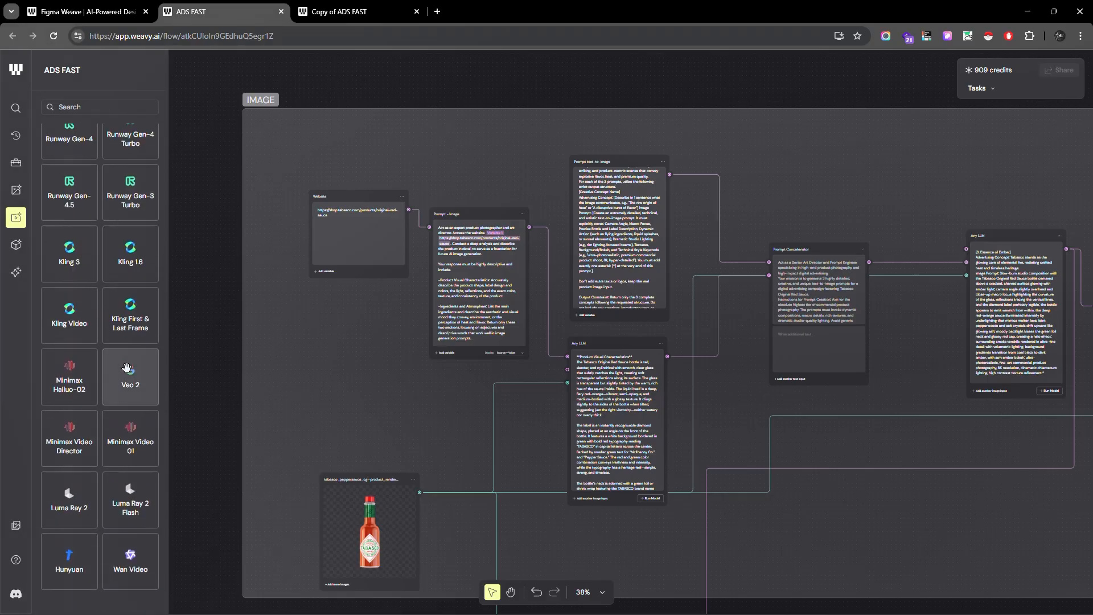
scroll(124, 353, up, 7)
scroll(123, 305, up, 15)
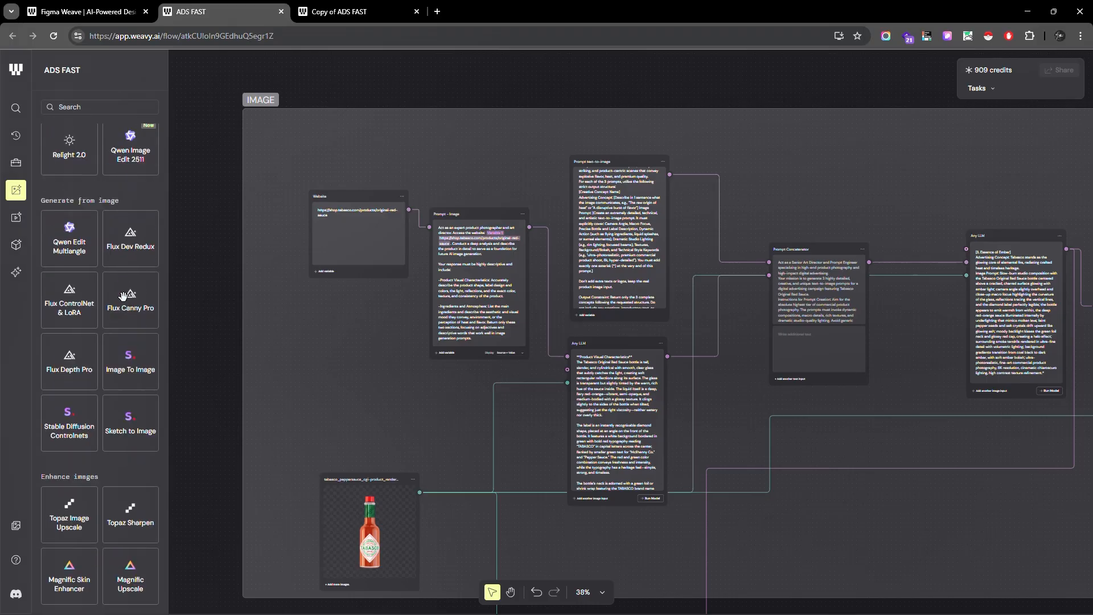
scroll(123, 296, up, 10)
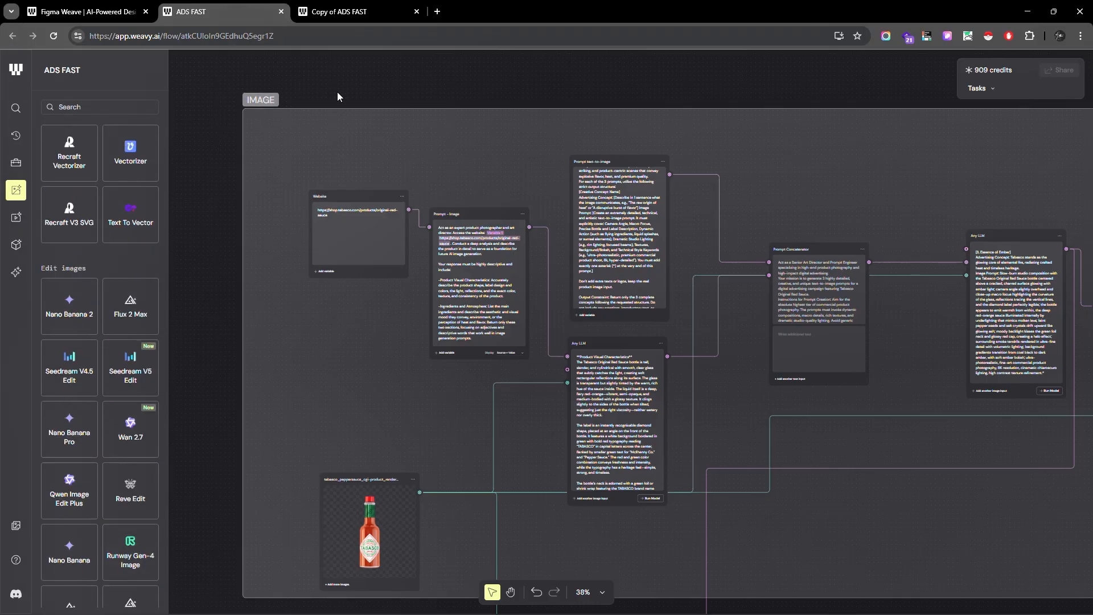
Examine the CREATIVE COPY group and the overall layout of the three workflow groups
scroll(361, 240, down, 7)
scroll(495, 216, up, 5)
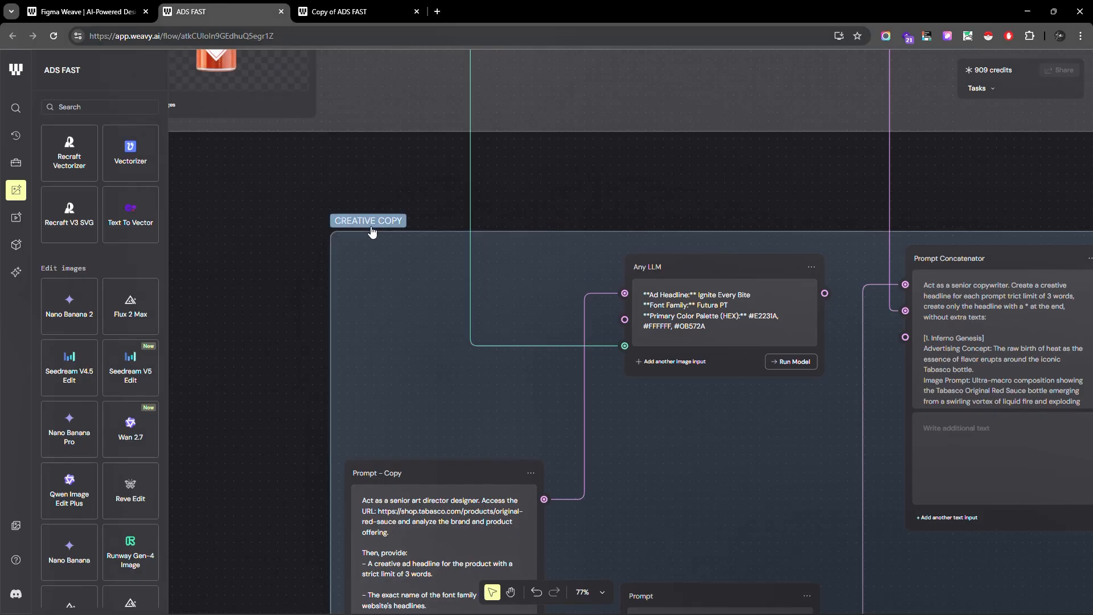
scroll(245, 352, down, 10)
scroll(245, 352, down, 2)
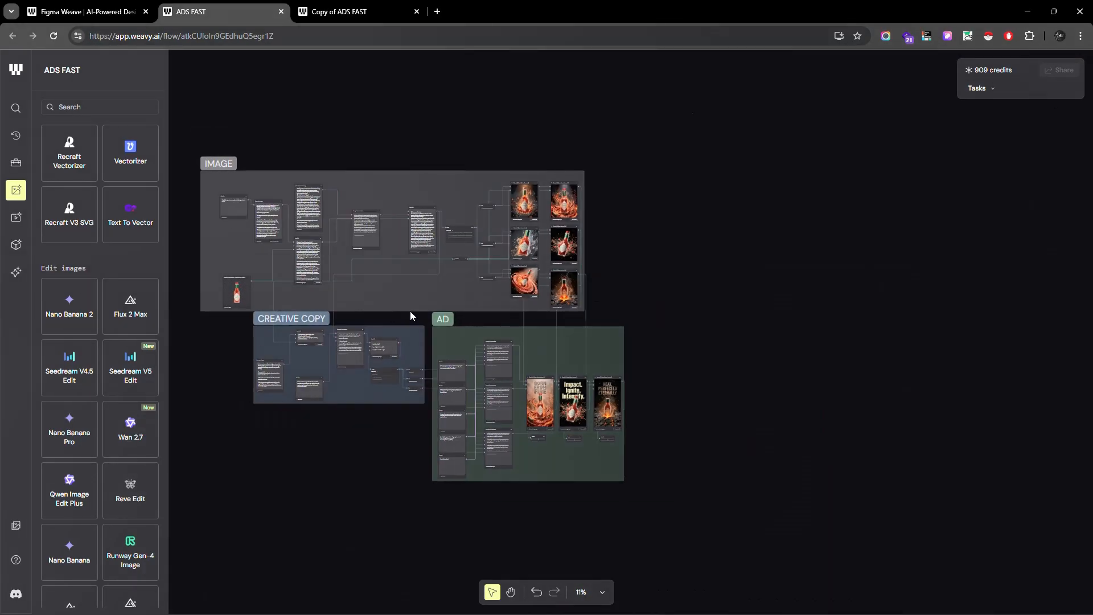
scroll(410, 311, up, 4)
scroll(911, 339, down, 3)
Inspect the Tabasco product image node in the IMAGE group and select it
scroll(351, 254, up, 11)
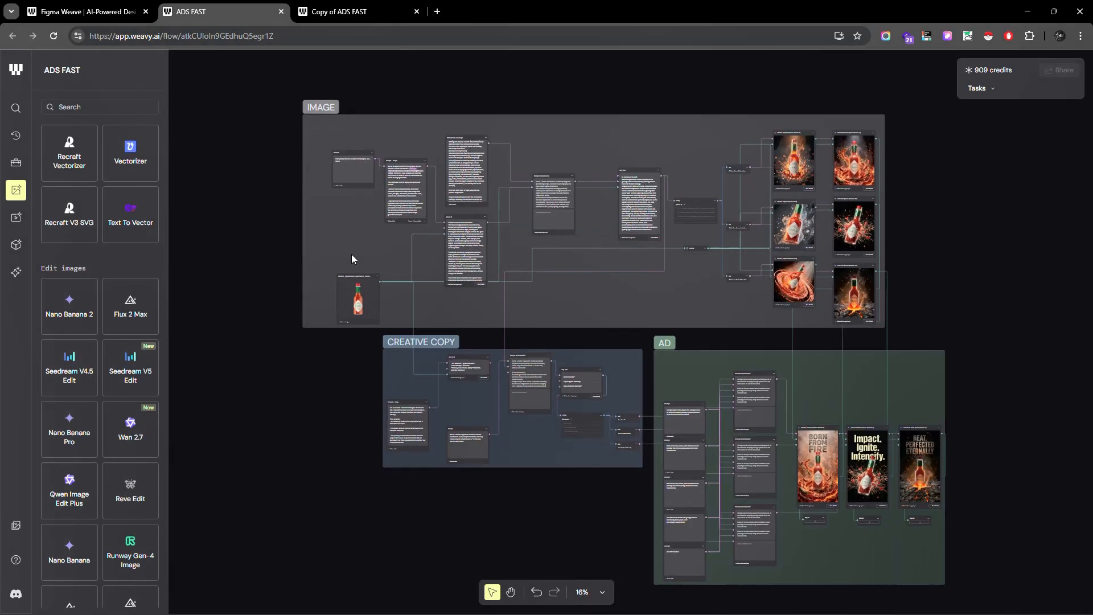
scroll(362, 345, up, 2)
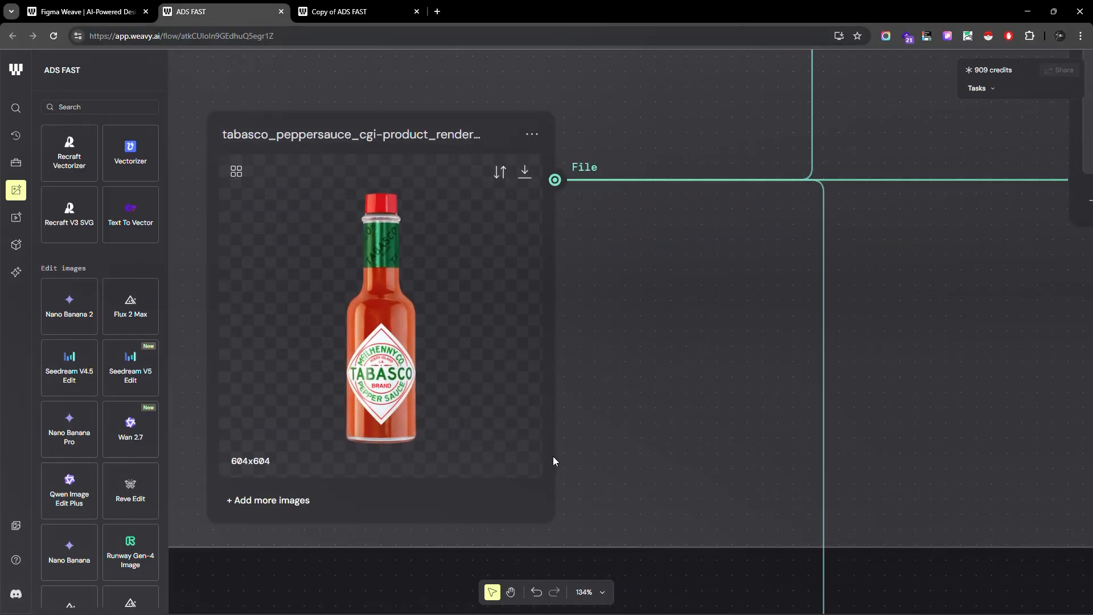
scroll(539, 436, down, 2)
scroll(378, 340, up, 2)
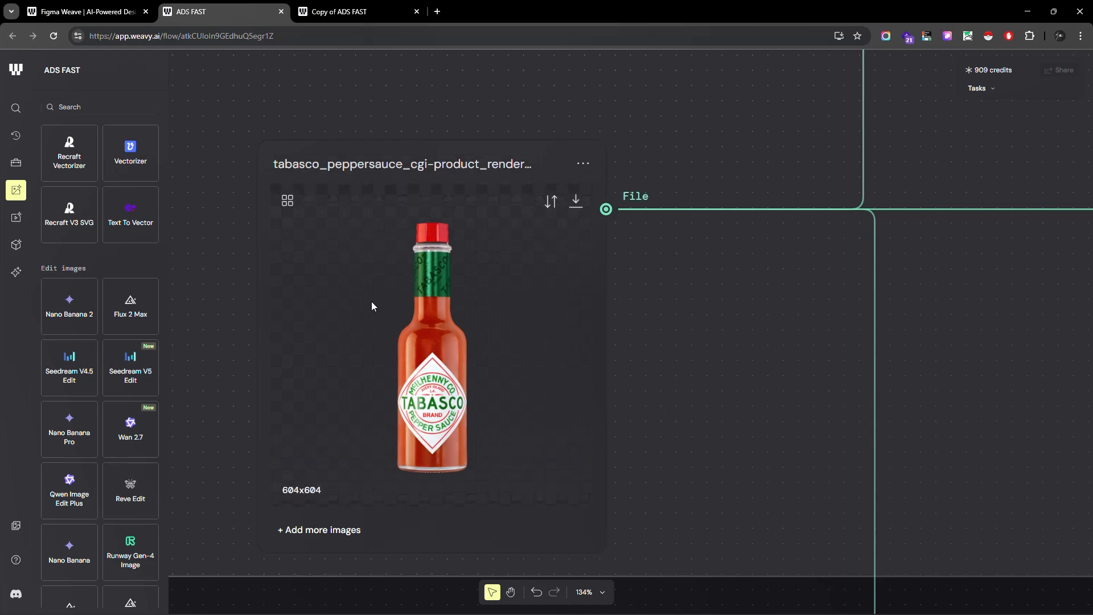
click(553, 202)
click(473, 237)
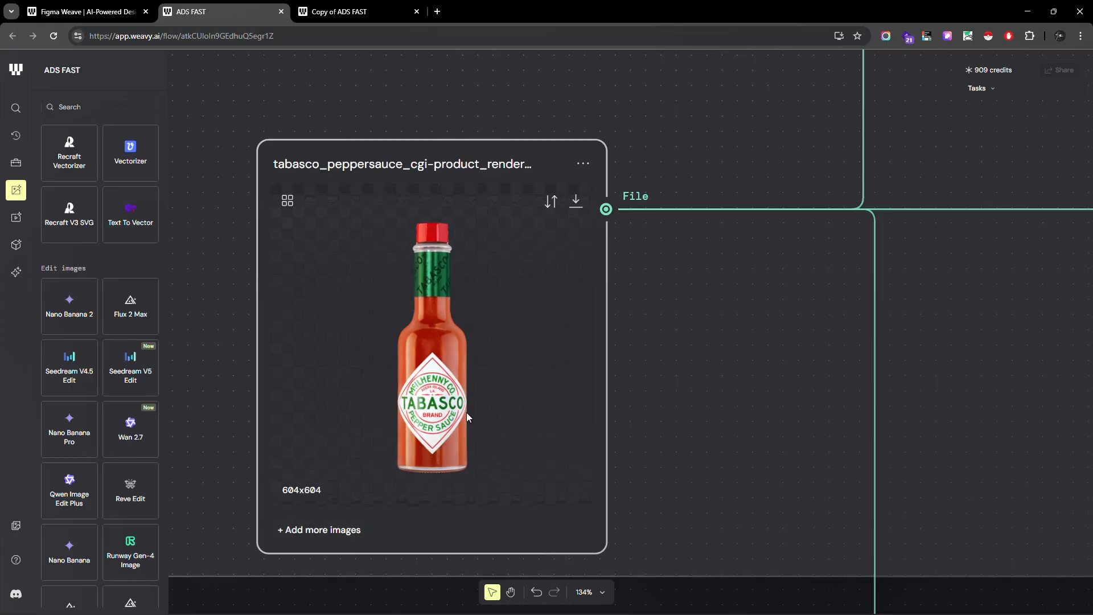
Examine the Tabasco product image node and the Website node that holds the product page URL
scroll(426, 412, up, 5)
scroll(423, 421, down, 7)
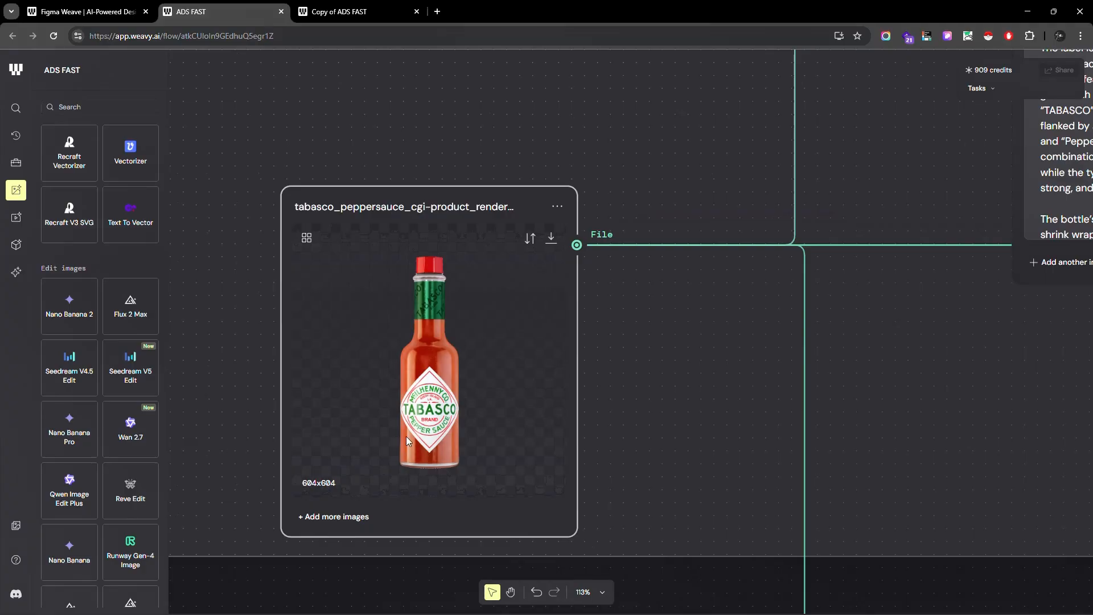
scroll(344, 418, down, 8)
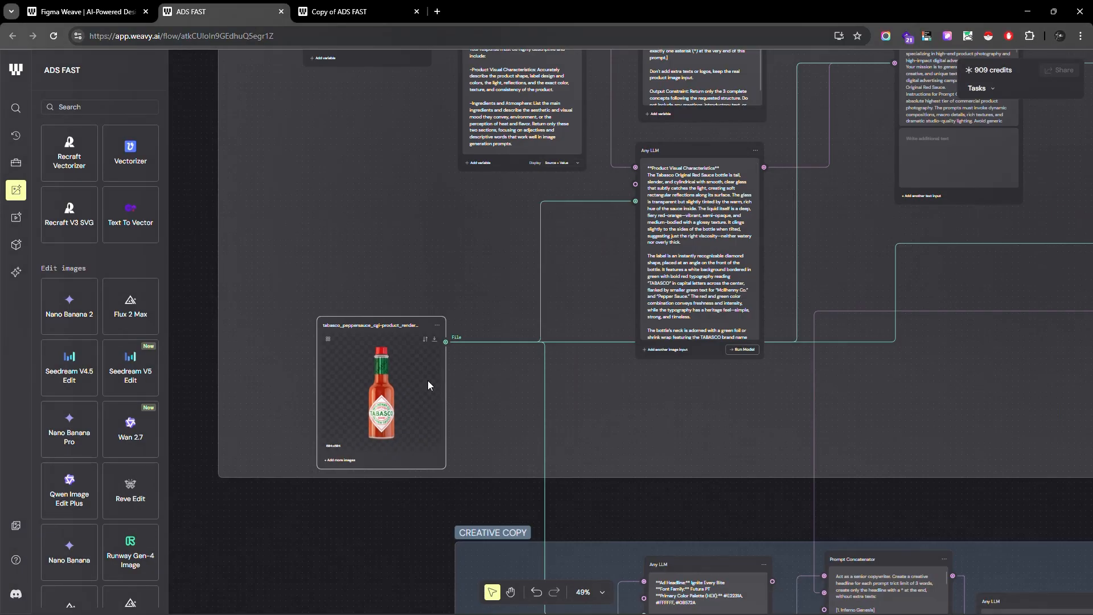
scroll(398, 365, up, 5)
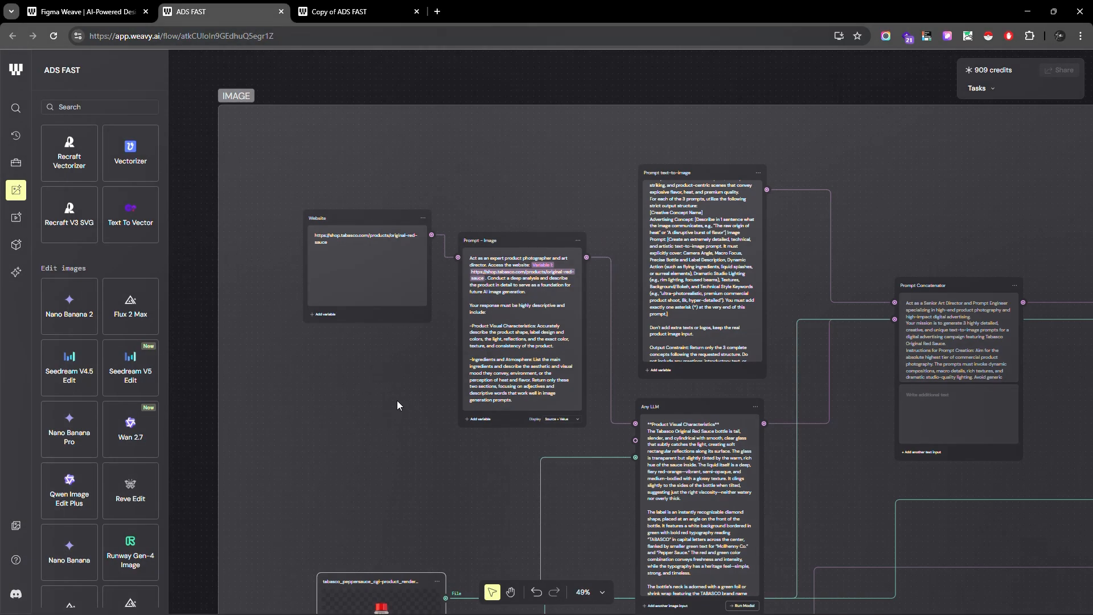
scroll(398, 401, down, 2)
scroll(330, 125, up, 10)
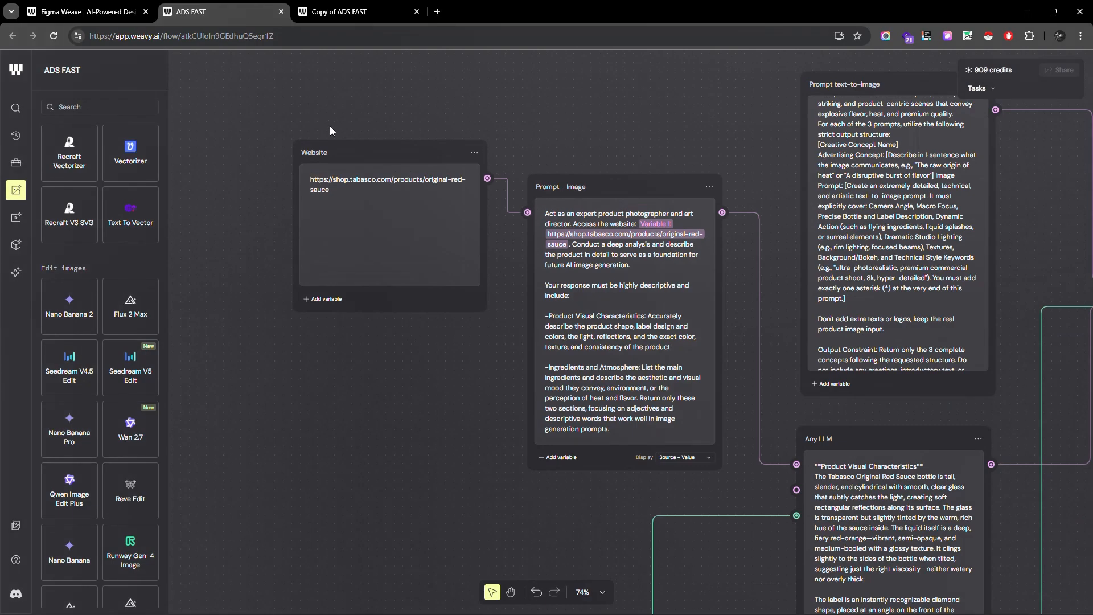
scroll(333, 139, down, 2)
scroll(513, 201, up, 1)
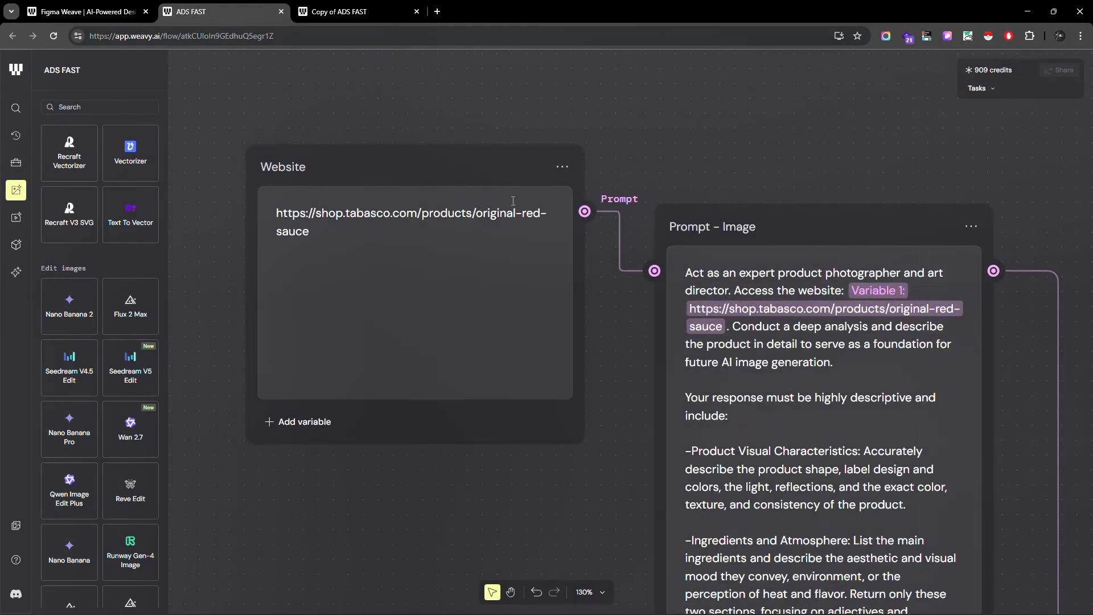
scroll(421, 235, up, 1)
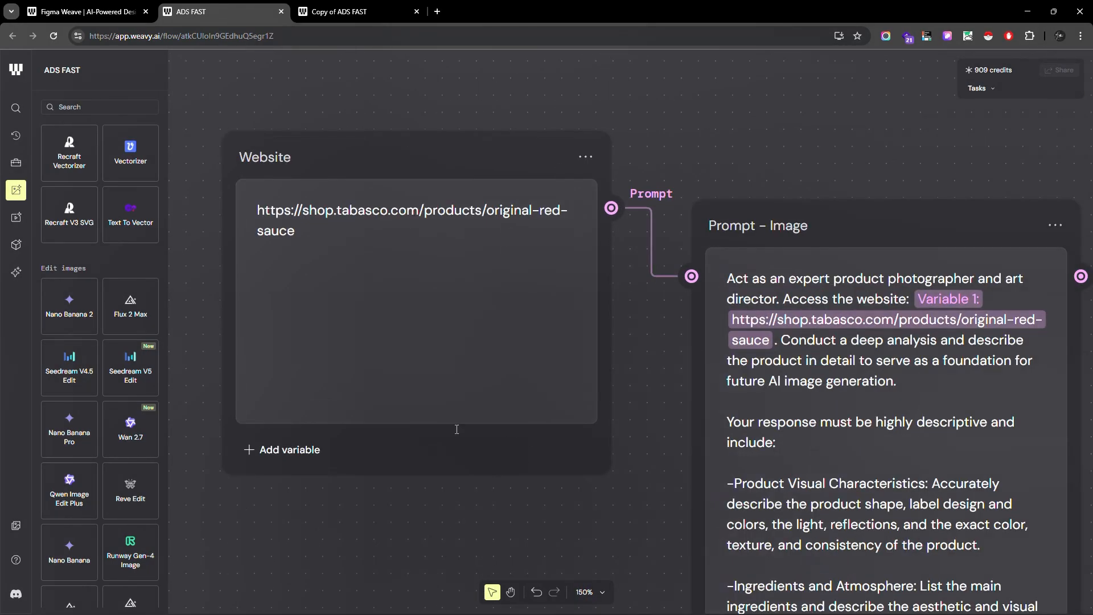
Search the node library for Prompt, add a Prompt node, and place it below the Website node
scroll(450, 489, down, 3)
right_click(462, 408)
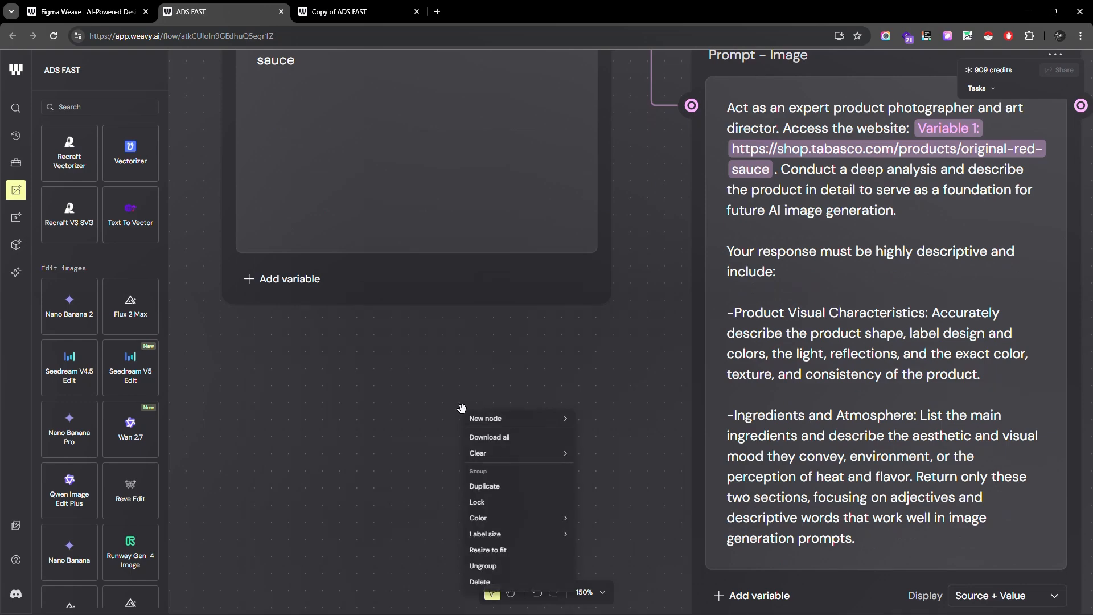
click(99, 106)
text(promp)
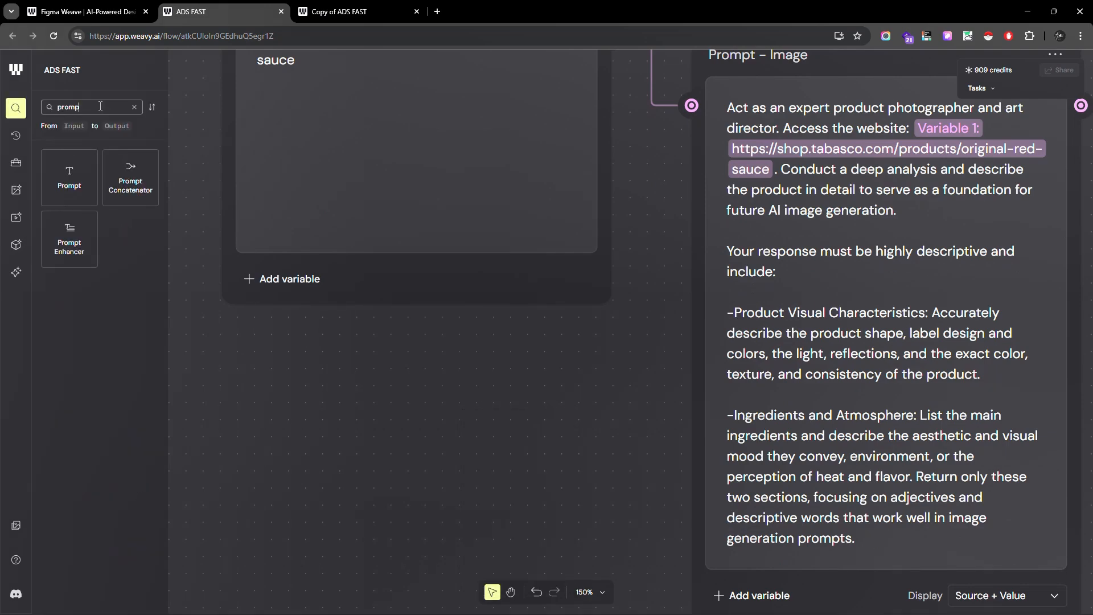
drag(90, 193, 369, 415)
scroll(554, 419, down, 6)
scroll(558, 405, up, 3)
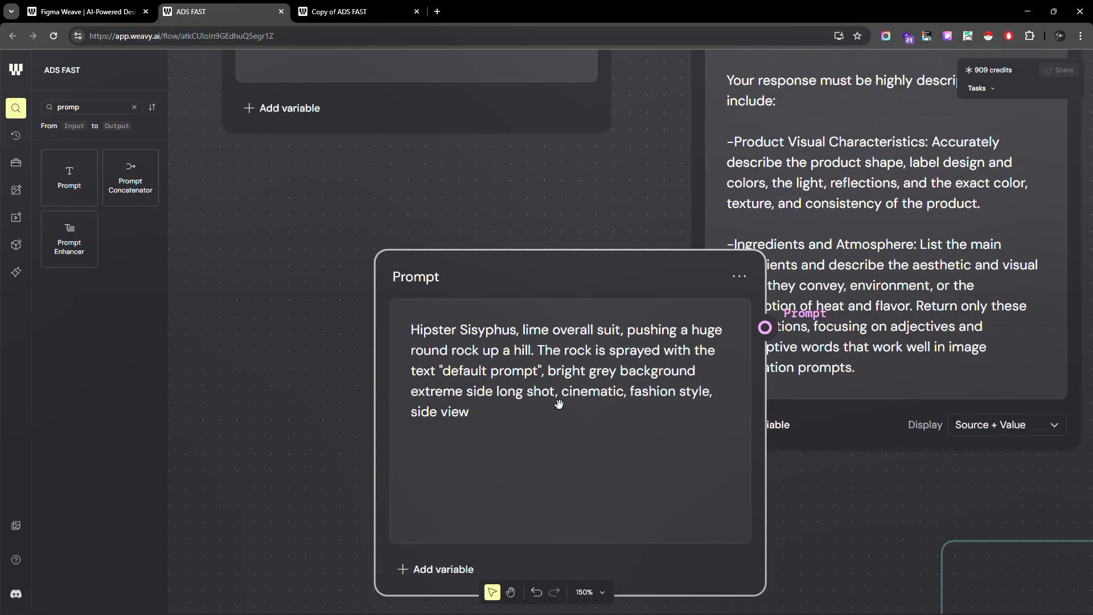
drag(635, 278, 494, 230)
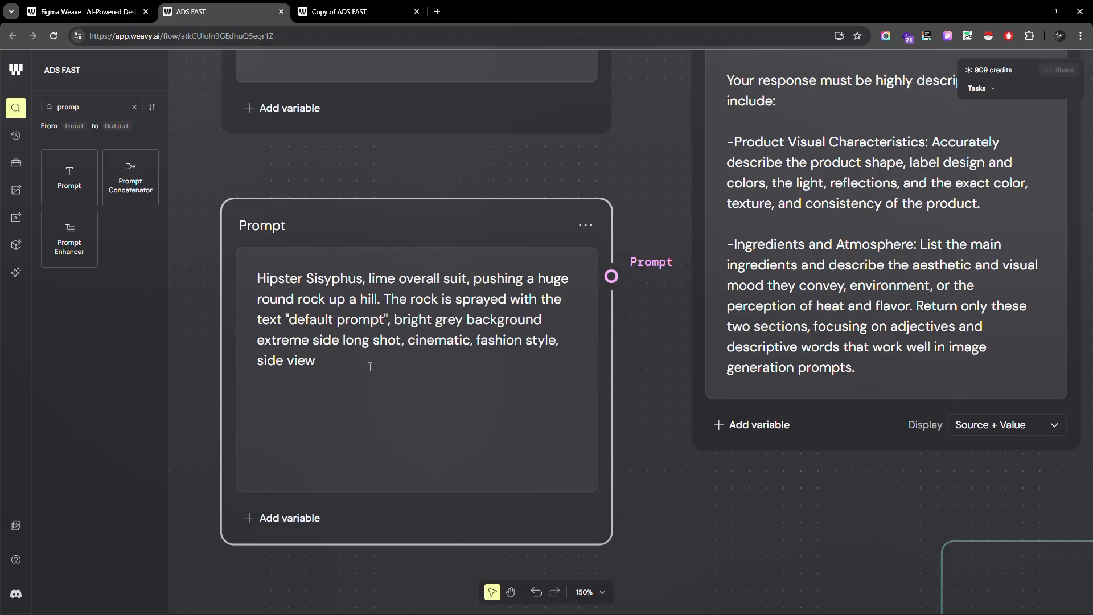
click(371, 345)
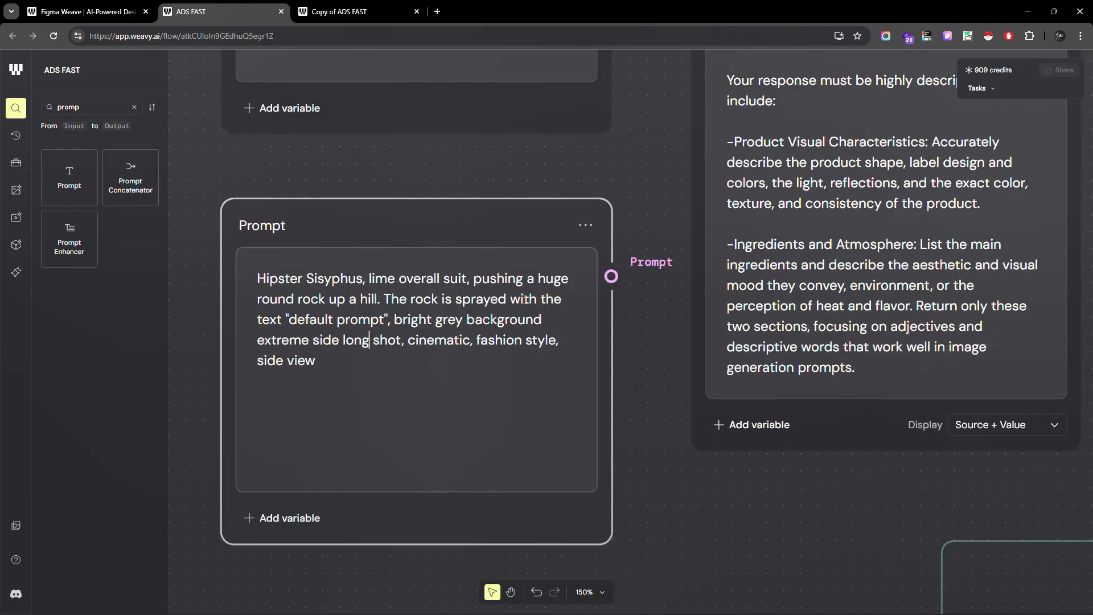
Connect the new Prompt node's output to a new Run Any LLM node
scroll(634, 310, down, 5)
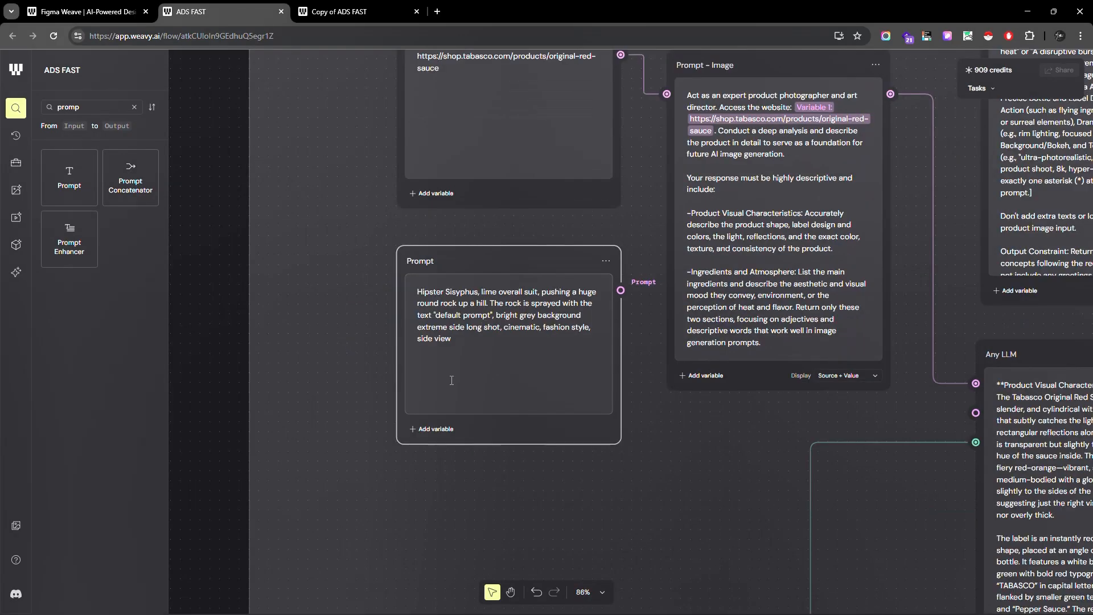
scroll(512, 273, up, 4)
drag(574, 197, 484, 290)
drag(500, 329, 501, 236)
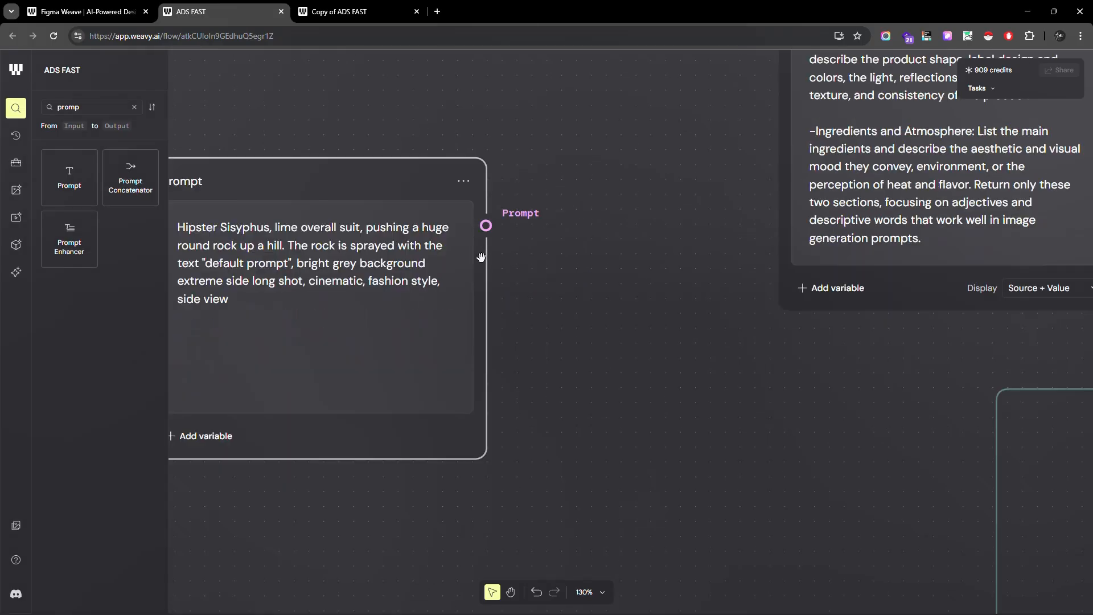
drag(585, 283, 638, 333)
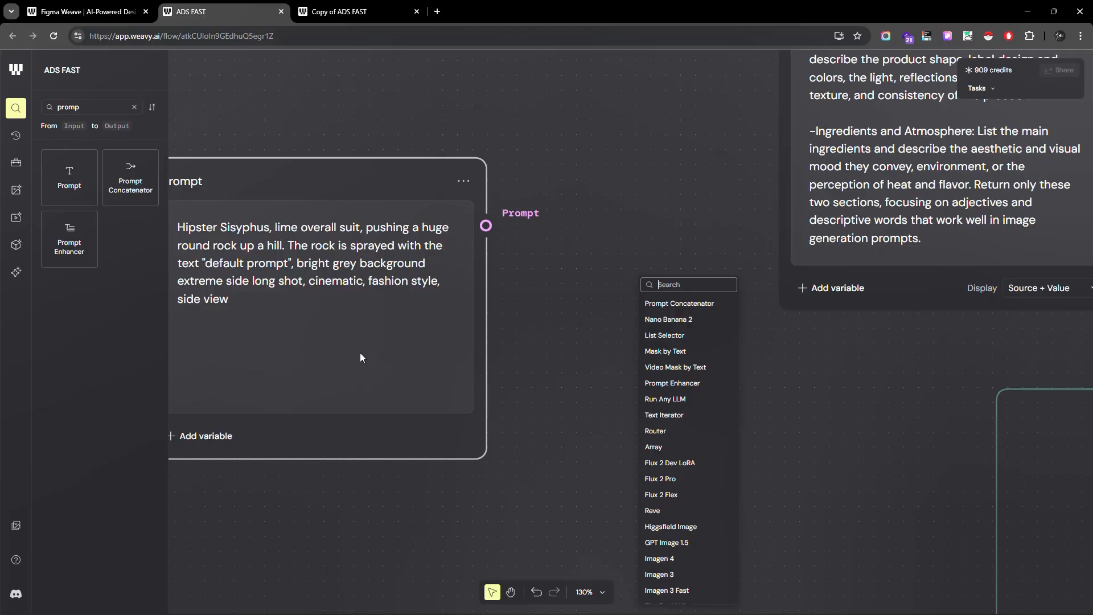
text(llm)
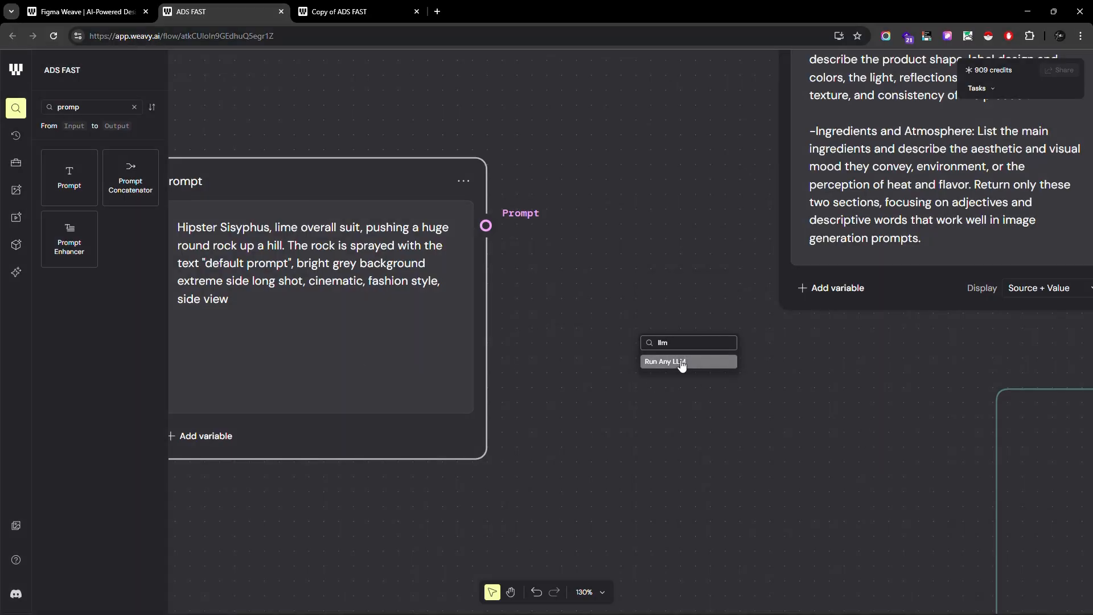
click(682, 362)
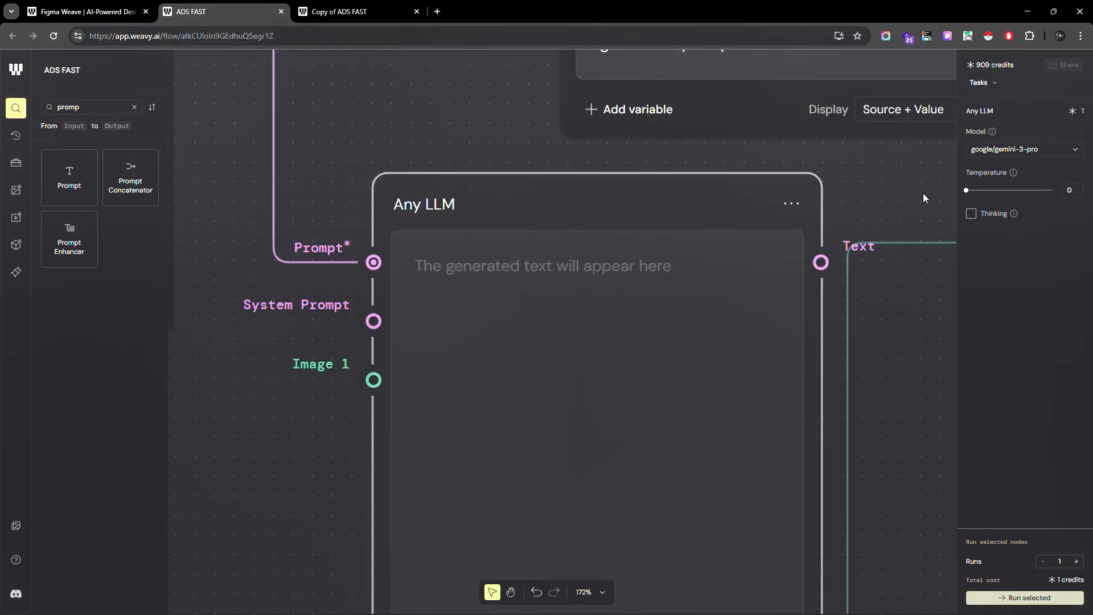
Look through the language models available for the new Any LLM node
click(1008, 151)
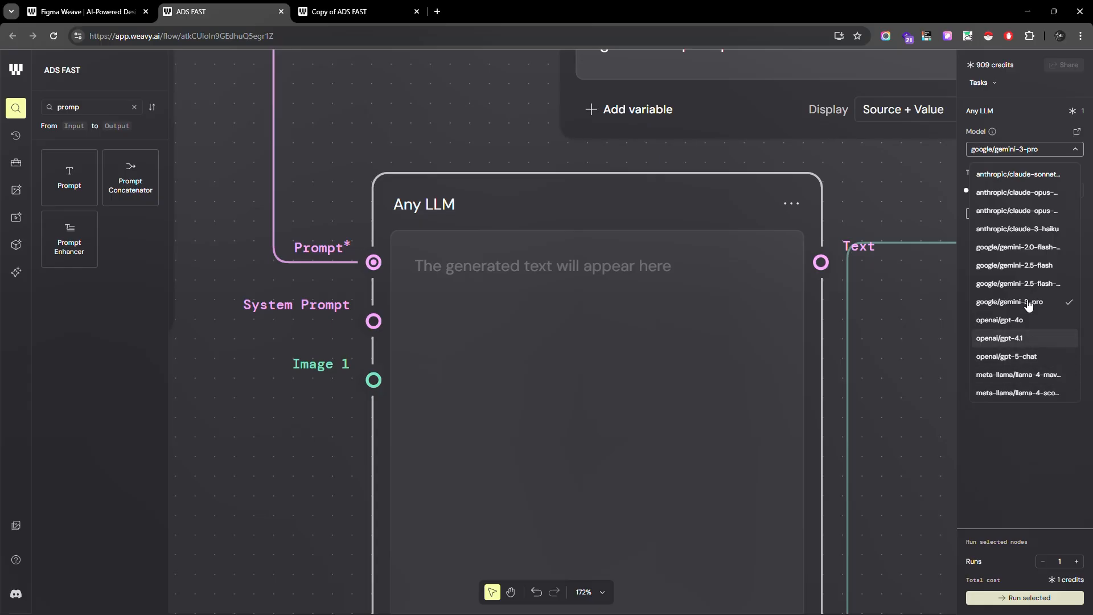
click(1035, 154)
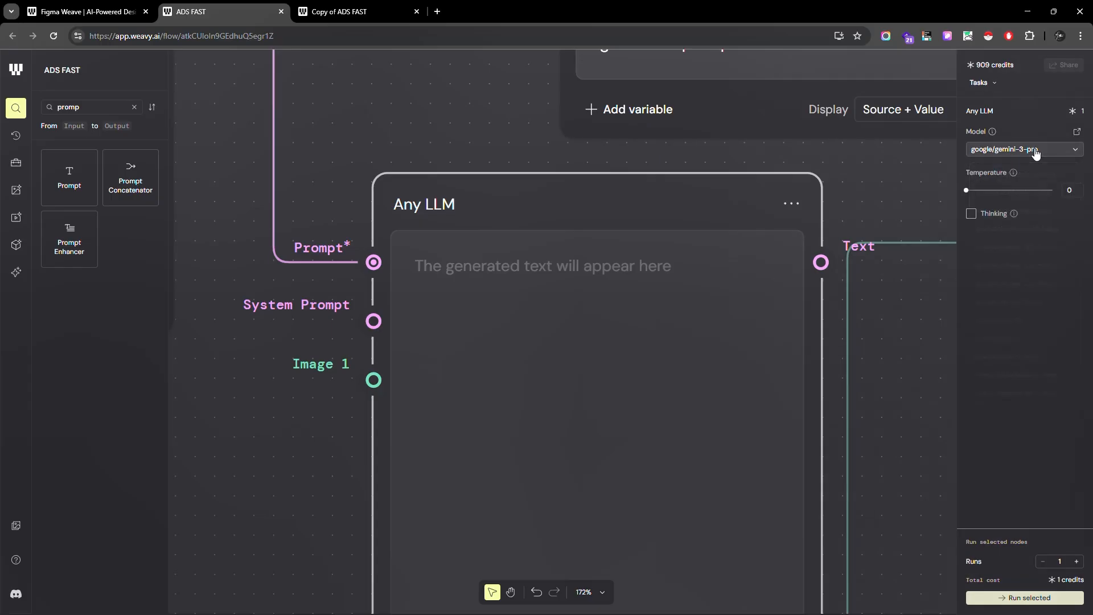
click(994, 151)
click(1042, 154)
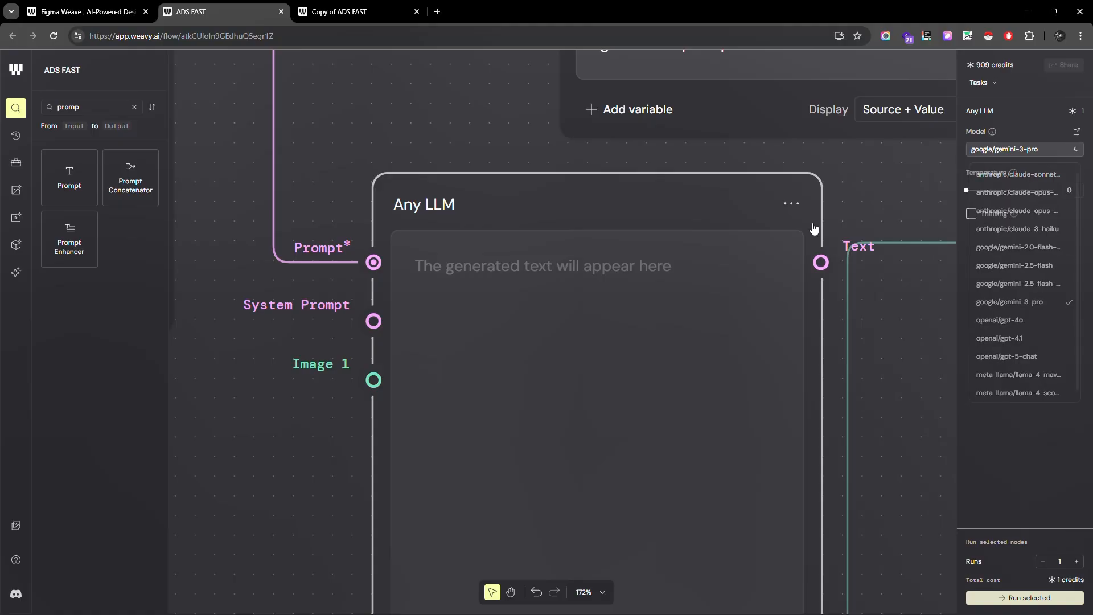
Delete the newly added Any LLM node and the Prompt node with the default text
scroll(685, 381, down, 5)
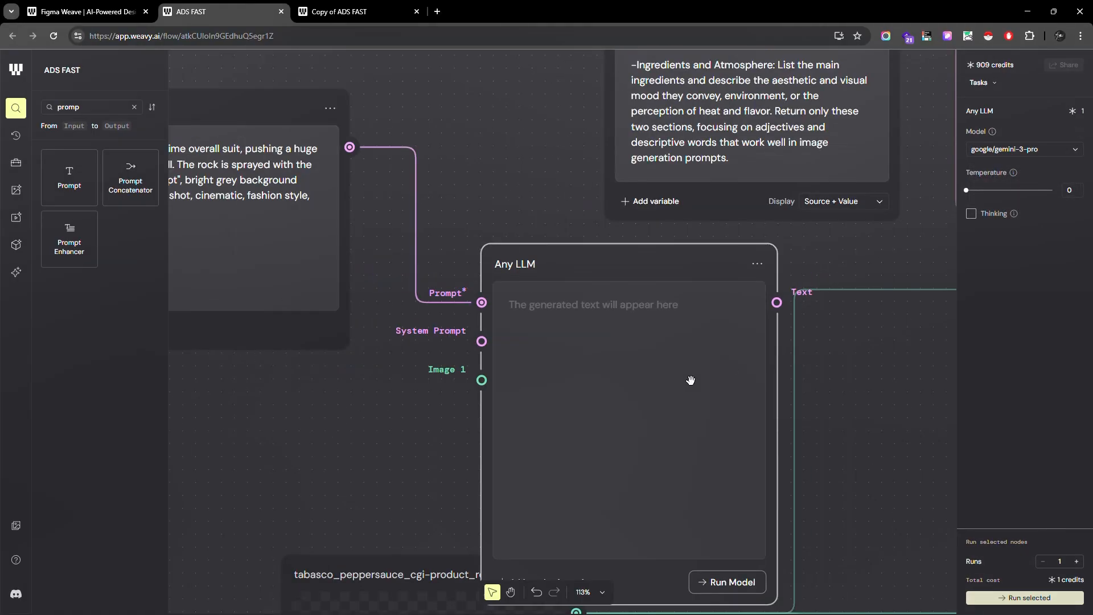
scroll(672, 325, down, 3)
scroll(529, 268, up, 5)
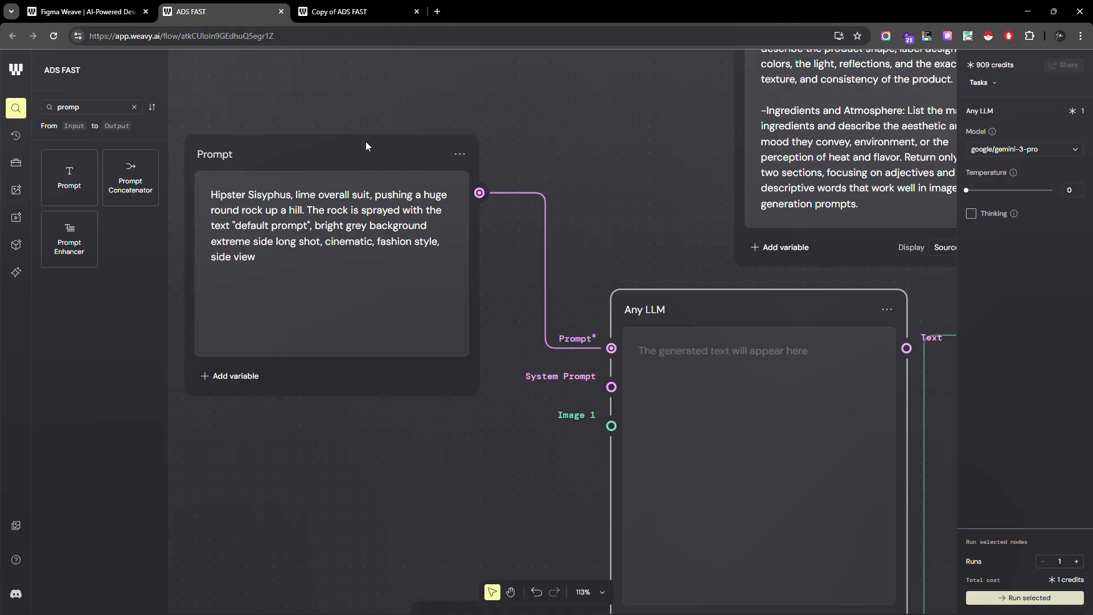
key(Delete)
click(365, 154)
key(Delete)
Inspect the product URL in the Website node and its connection to the Prompt - Image node
scroll(586, 227, up, 7)
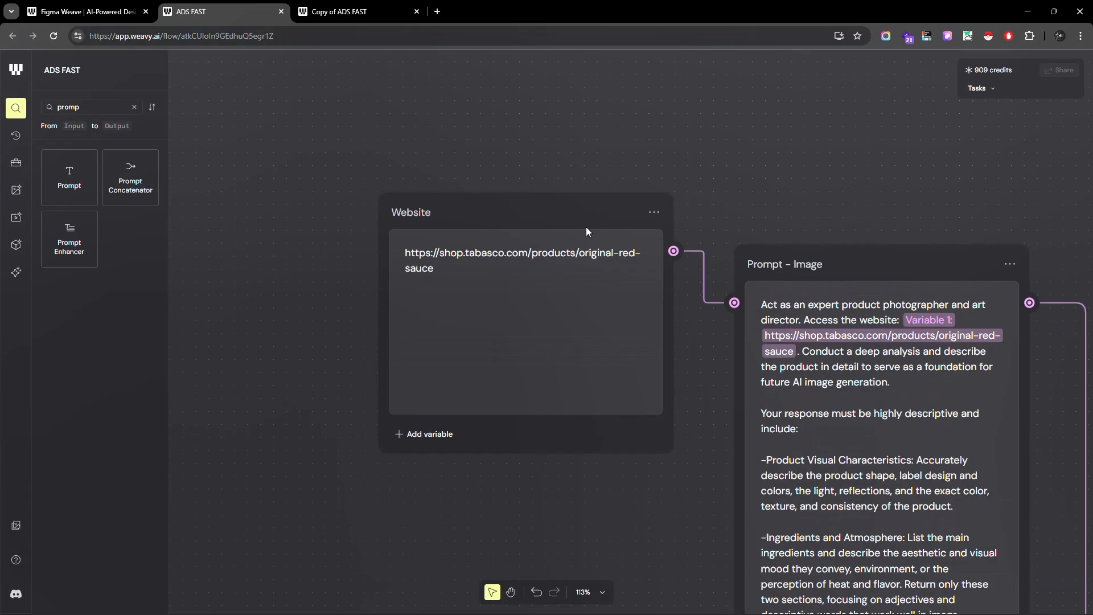
scroll(650, 268, up, 4)
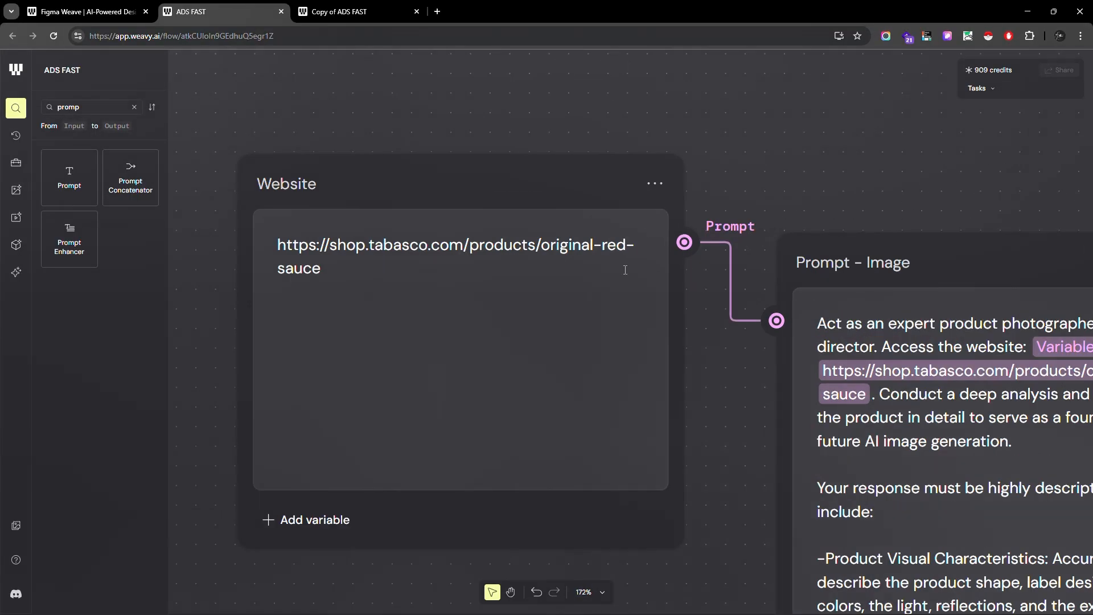
scroll(358, 168, down, 4)
scroll(468, 239, up, 4)
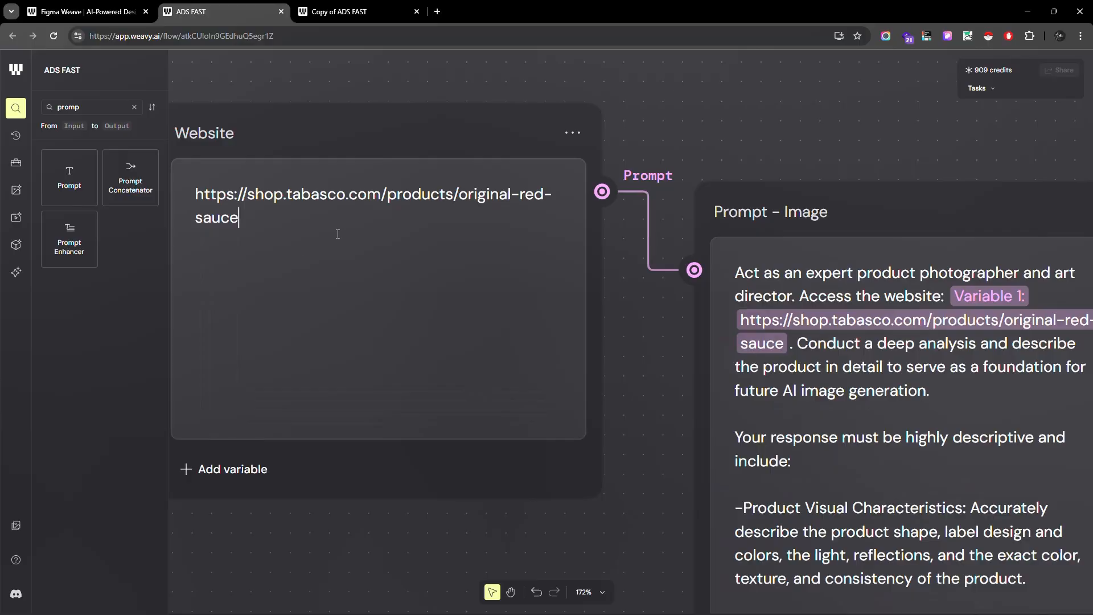
Select the Prompt - Image node and examine how Variable 1 brings the website URL into its prompt
scroll(338, 234, down, 6)
scroll(586, 224, up, 5)
click(586, 225)
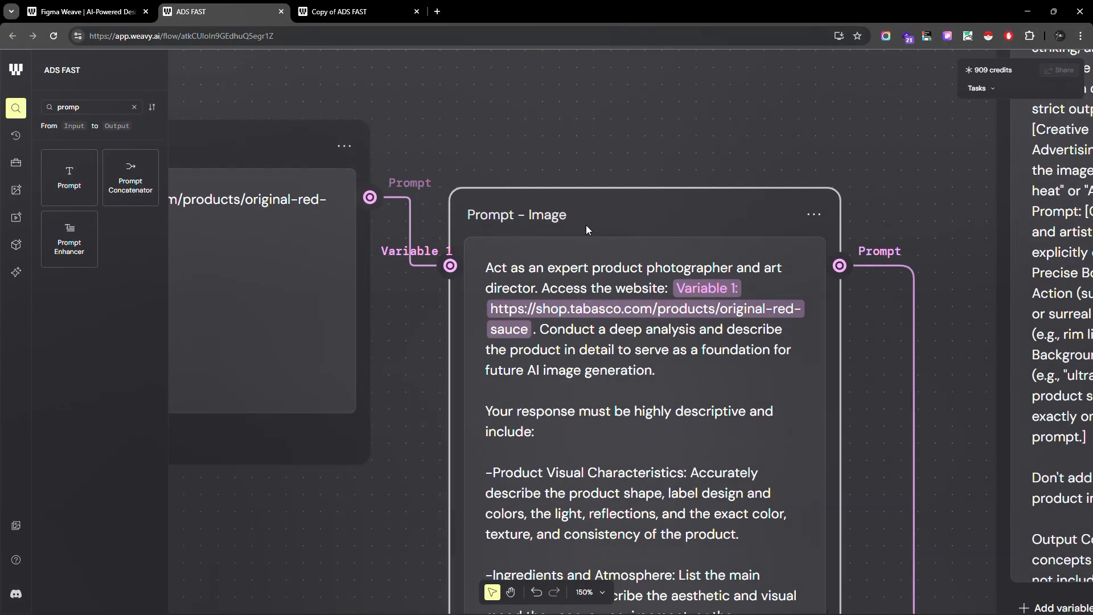
scroll(585, 144, down, 5)
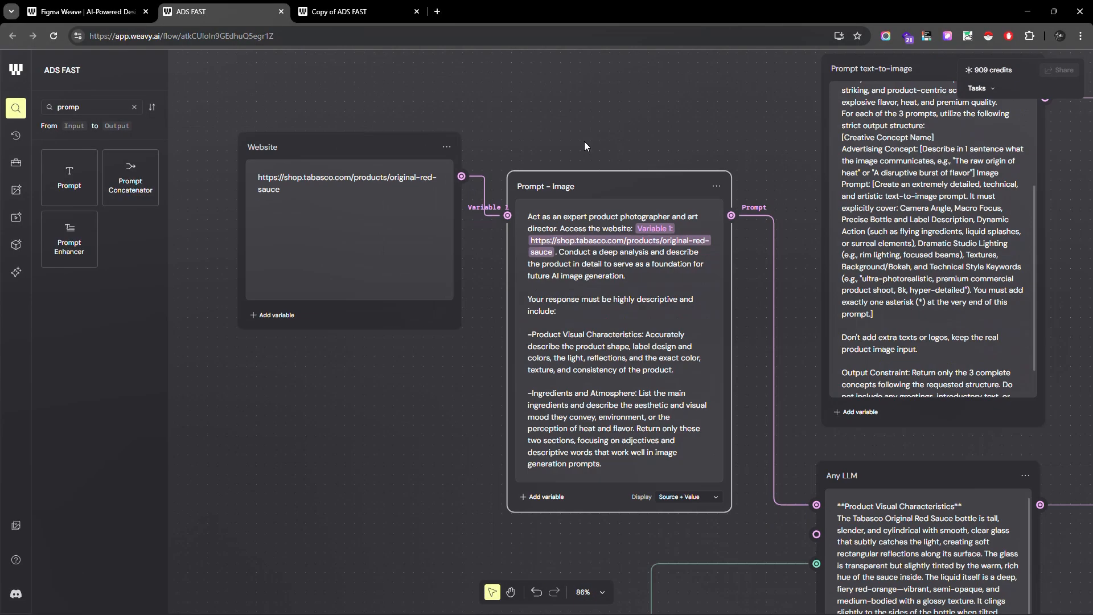
scroll(586, 144, up, 3)
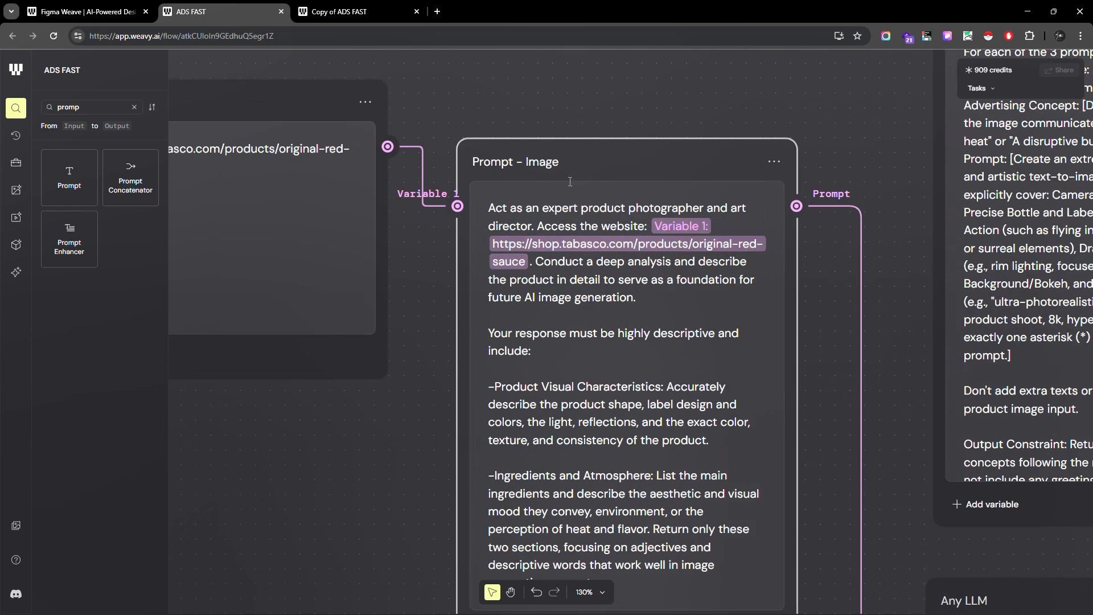
click(657, 315)
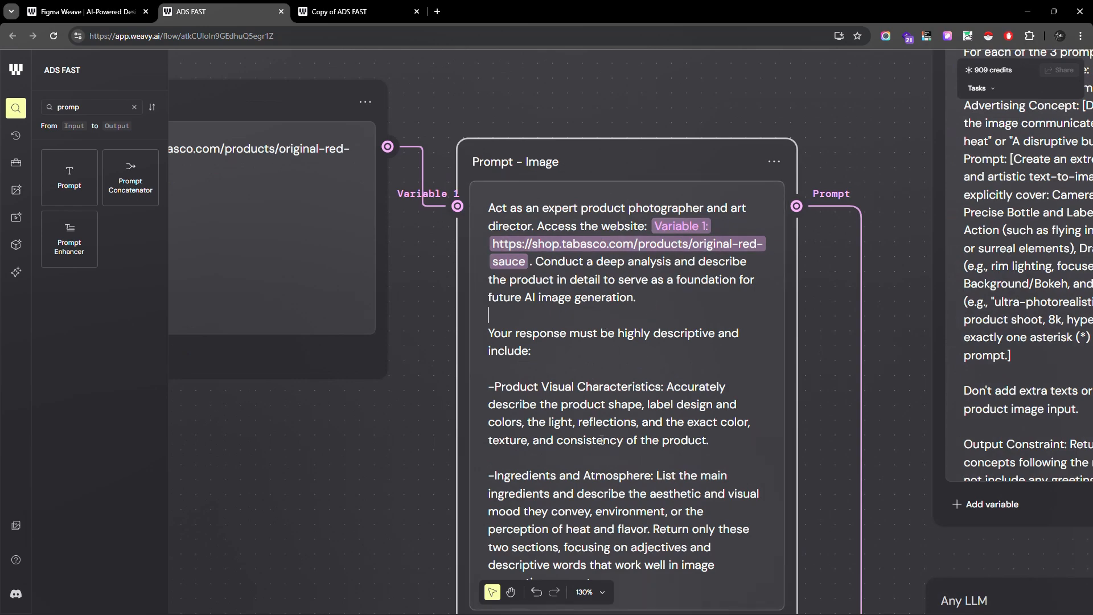
scroll(601, 440, down, 3)
scroll(595, 435, up, 6)
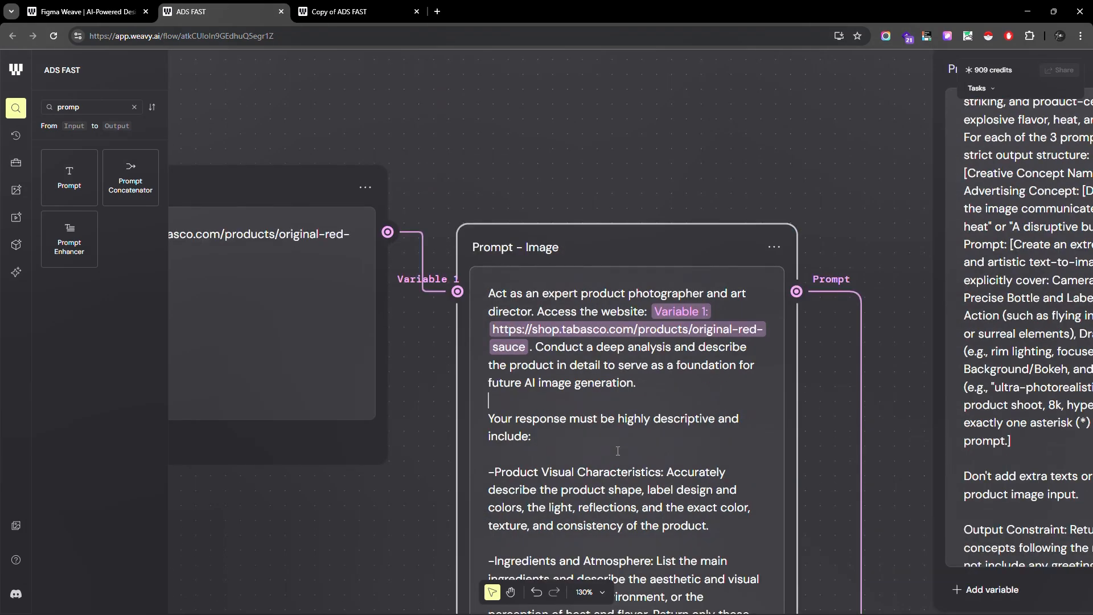
Read the Prompt - Image instructions on product visual characteristics and on ingredients and atmosphere
scroll(681, 433, up, 5)
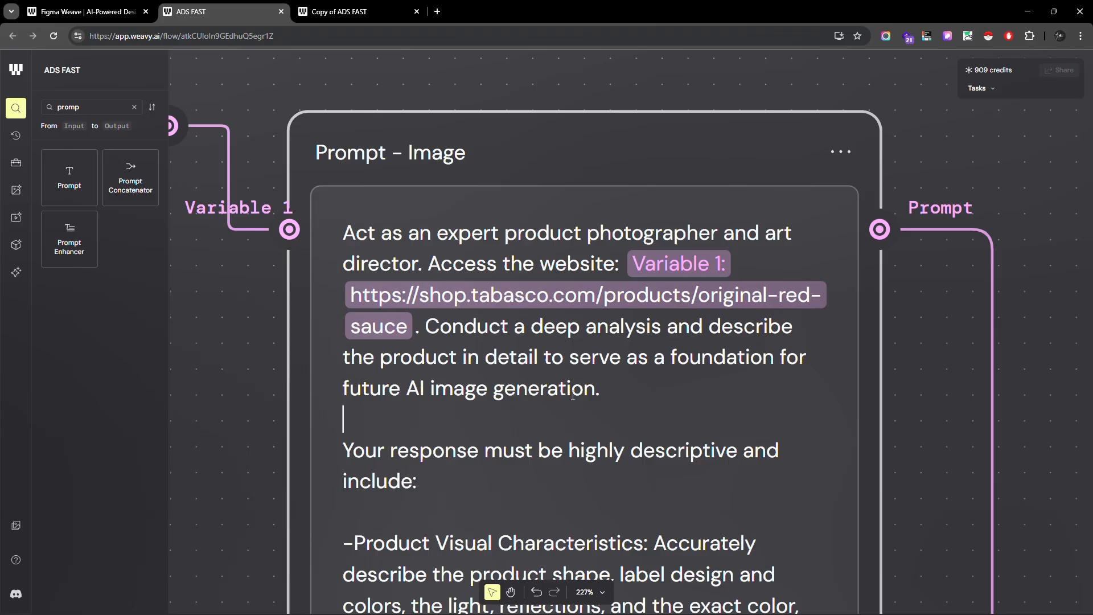
scroll(573, 395, down, 5)
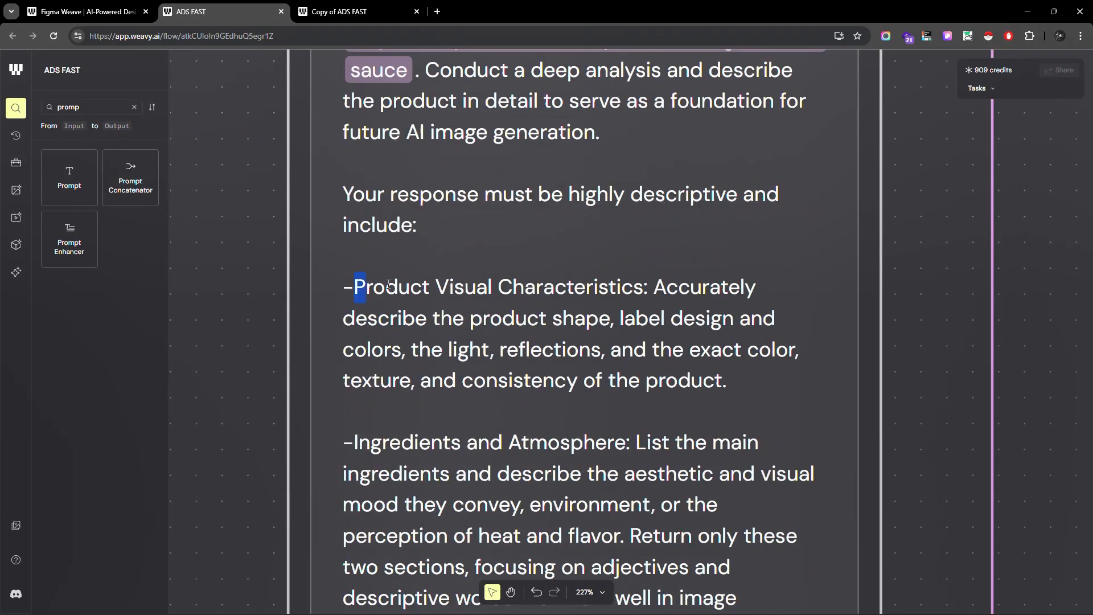
drag(389, 284, 594, 288)
scroll(603, 412, down, 3)
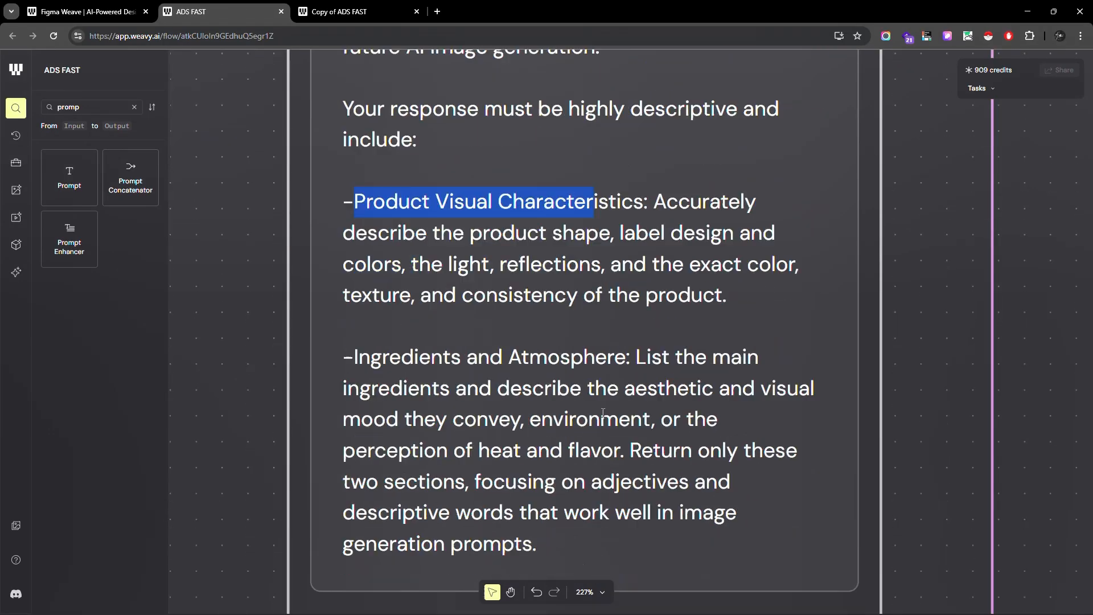
scroll(614, 268, up, 5)
scroll(735, 303, down, 5)
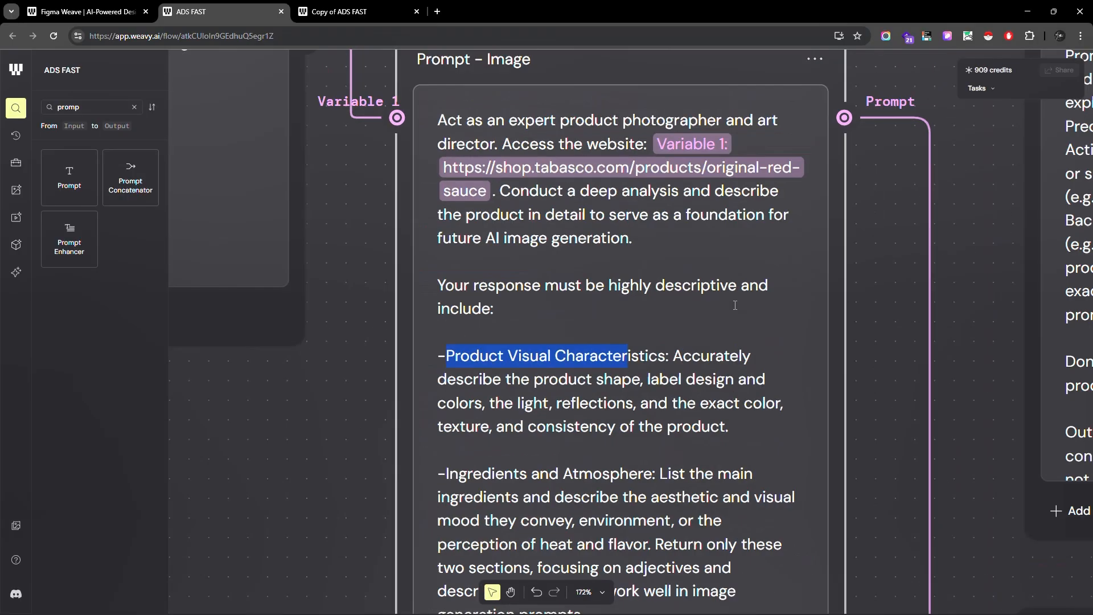
scroll(735, 285, up, 3)
scroll(677, 268, up, 3)
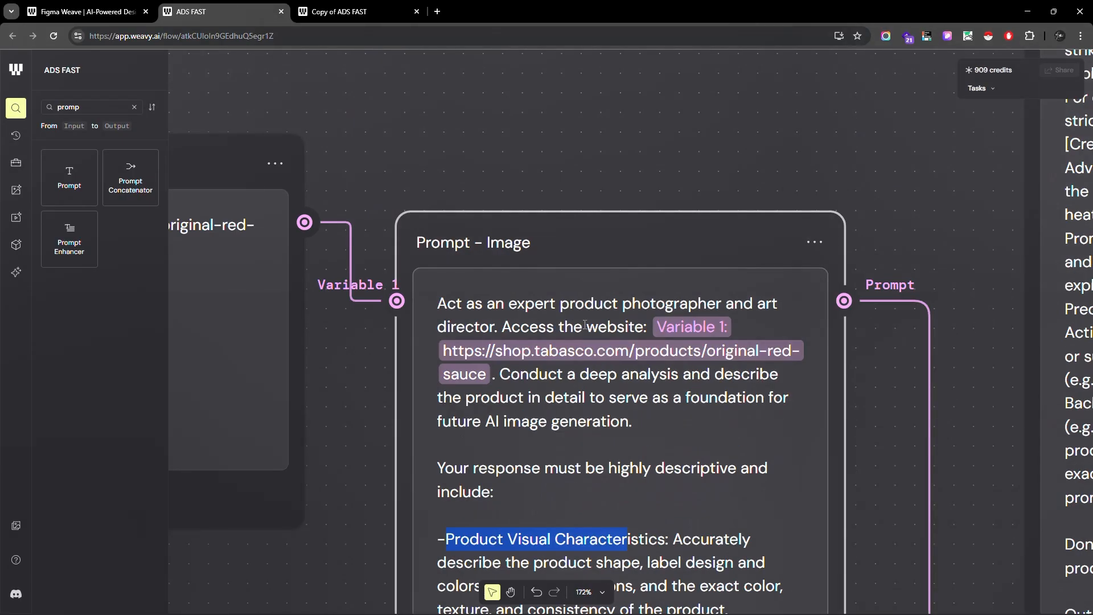
scroll(630, 235, down, 4)
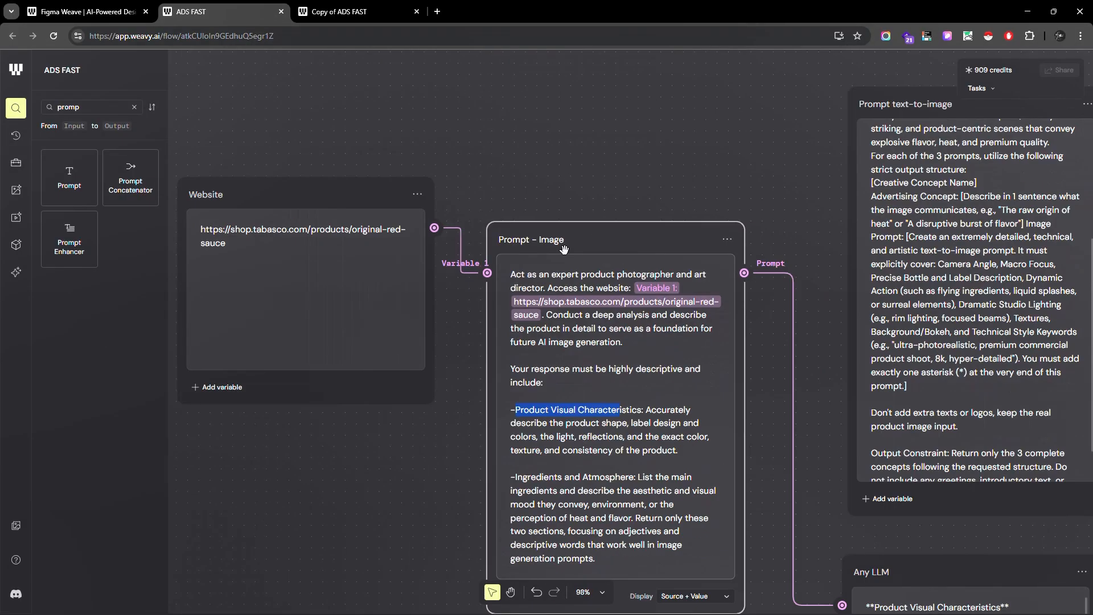
Examine the Prompt - Image node's website analysis instructions and the opening instructions of the Prompt text-to-image node
scroll(672, 373, up, 3)
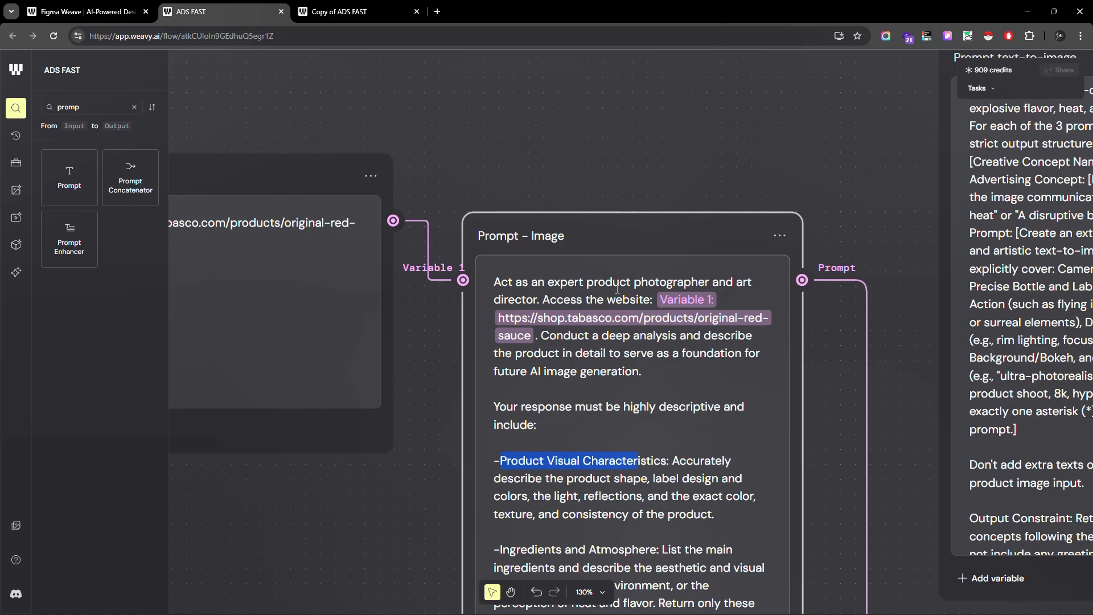
scroll(617, 289, down, 3)
scroll(714, 300, up, 4)
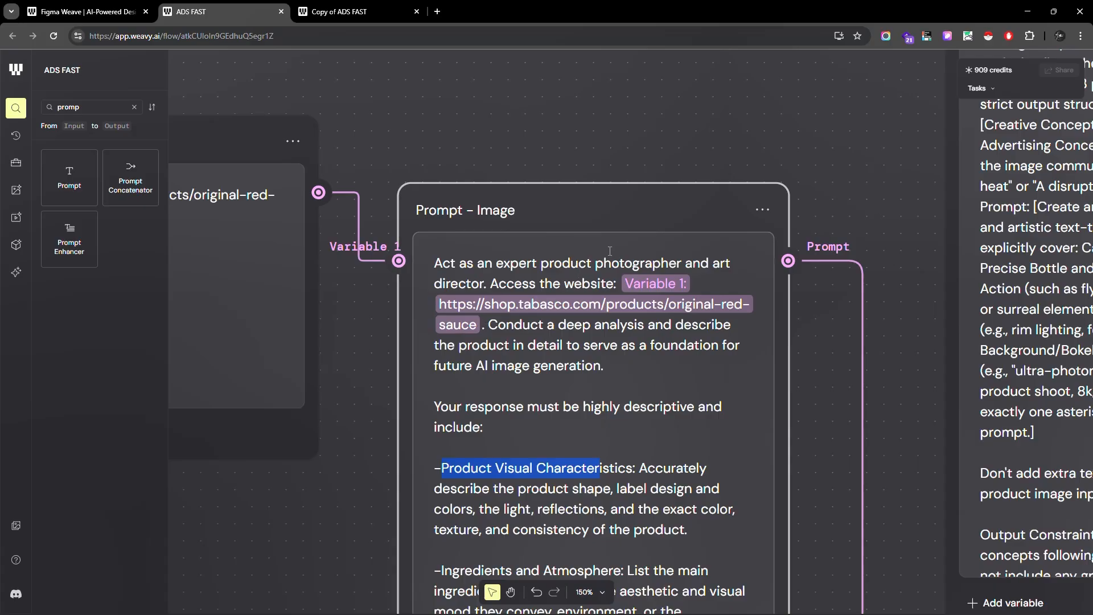
scroll(644, 322, down, 4)
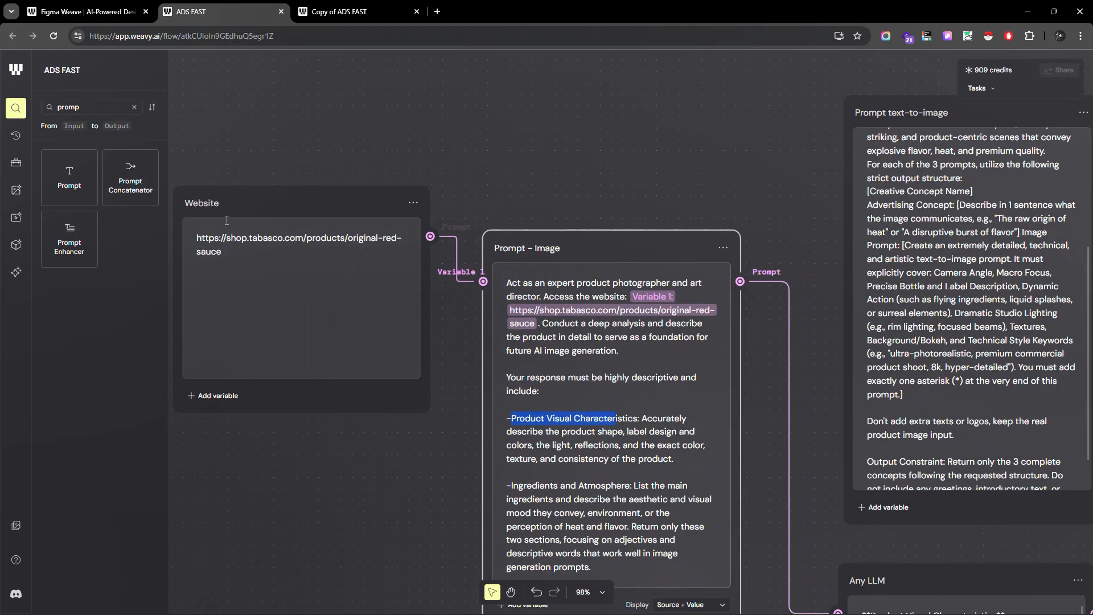
scroll(226, 220, down, 3)
scroll(847, 192, up, 5)
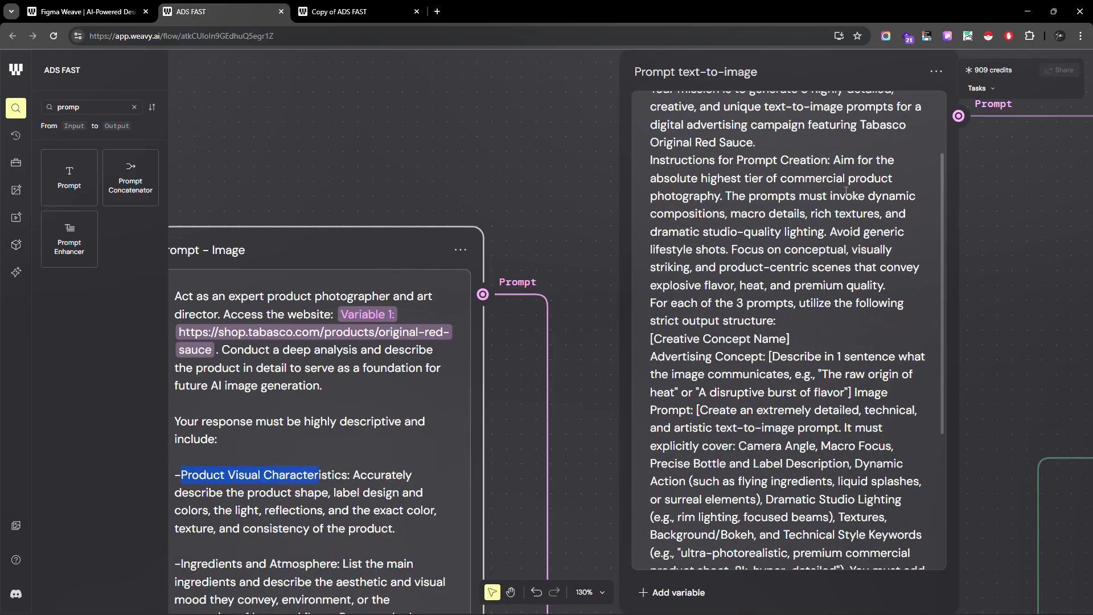
scroll(847, 192, up, 3)
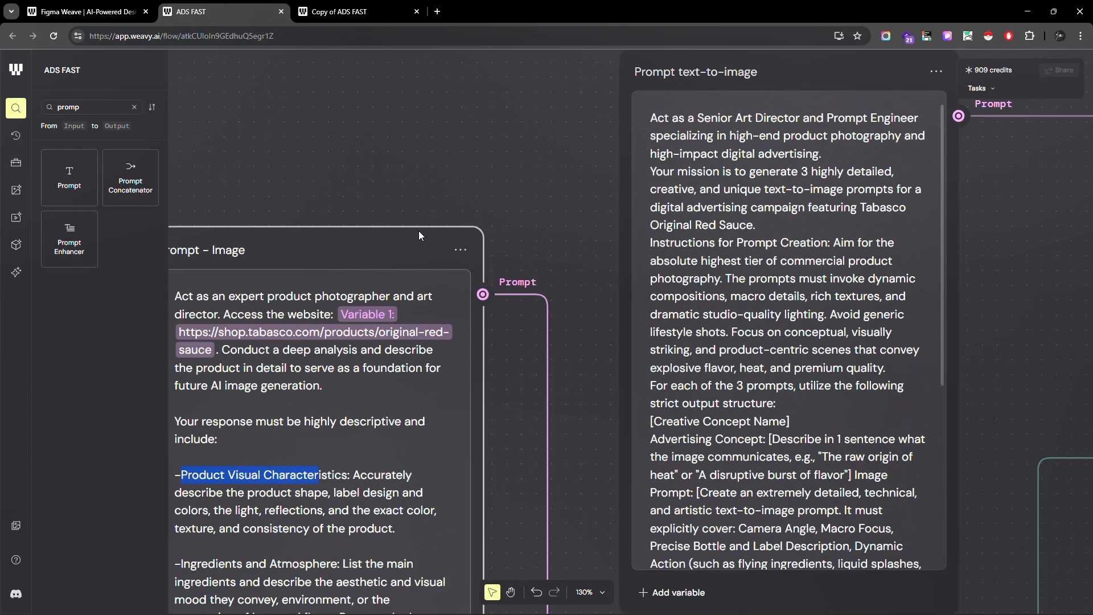
scroll(419, 235, down, 2)
Review how the Prompt - Image node takes in the product link, and inspect the Website node's URL text
scroll(570, 283, up, 6)
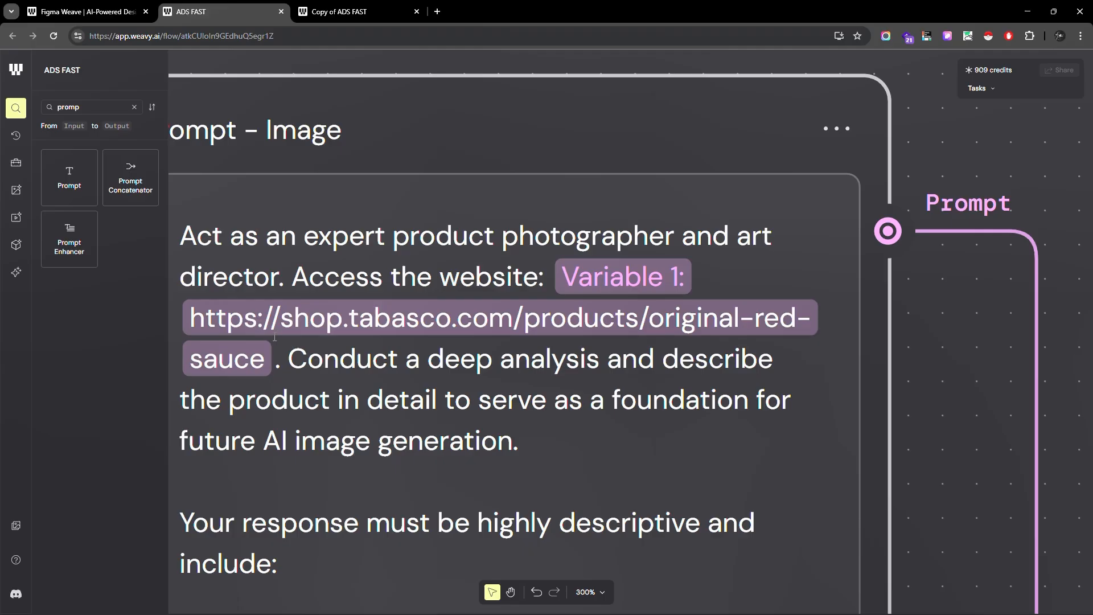
scroll(698, 354, down, 4)
scroll(544, 336, up, 4)
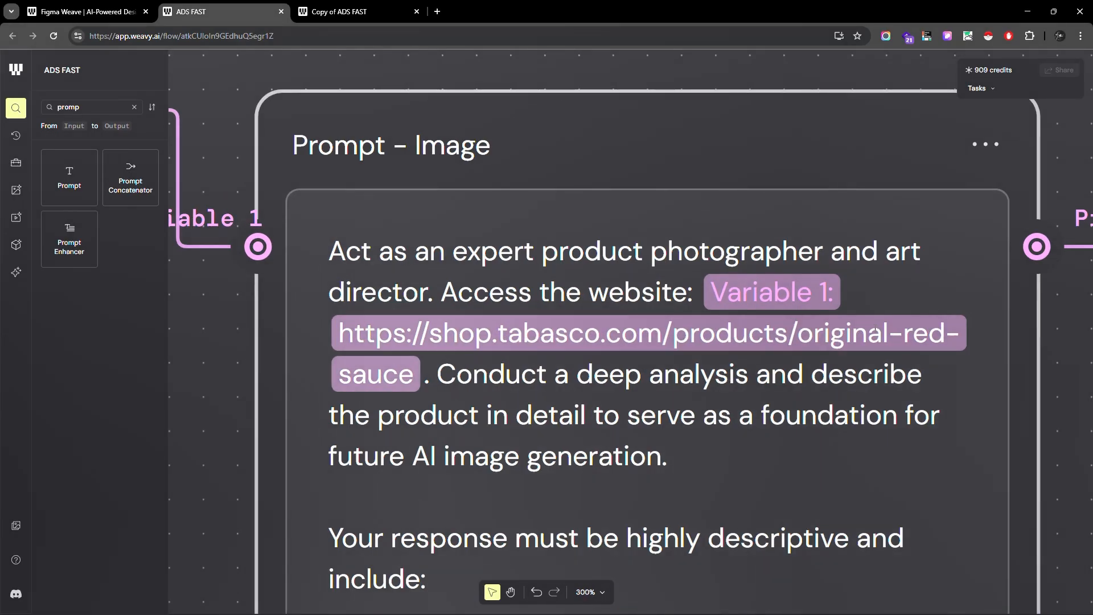
scroll(875, 332, down, 5)
scroll(386, 295, down, 2)
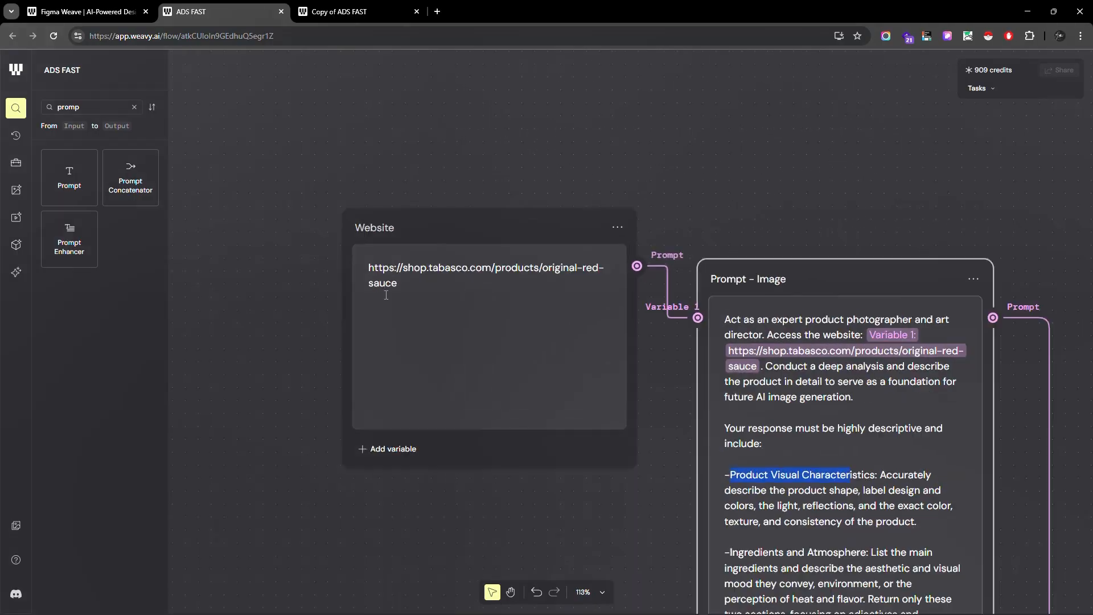
scroll(386, 295, up, 2)
click(420, 277)
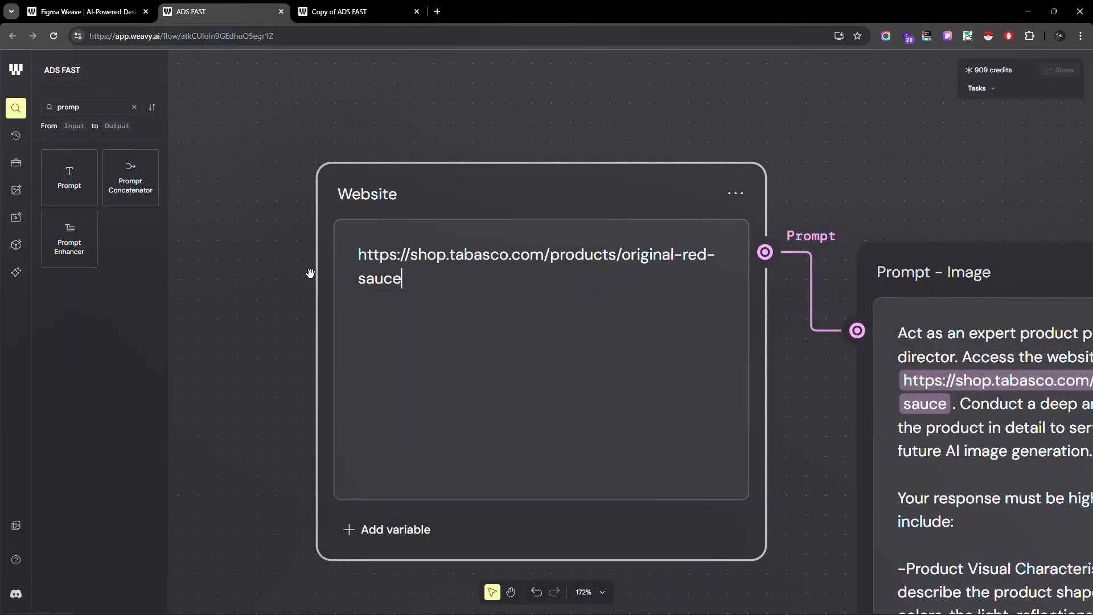
Read the art director role, the mission and the prompt creation instructions in the Prompt text-to-image node
scroll(287, 268, down, 4)
scroll(629, 272, up, 5)
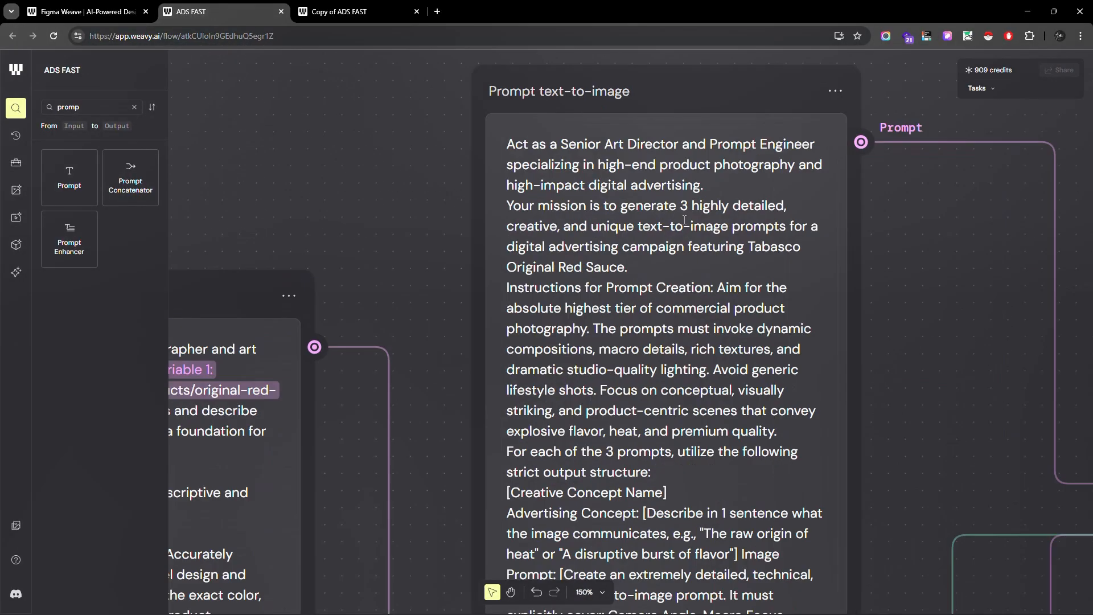
scroll(685, 219, up, 3)
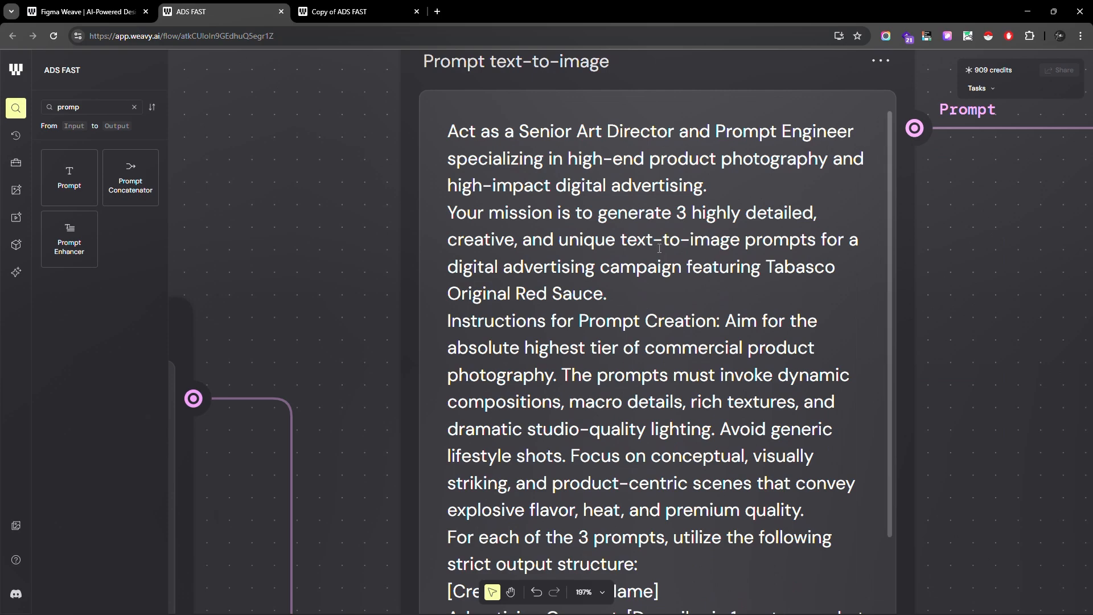
scroll(546, 90, up, 2)
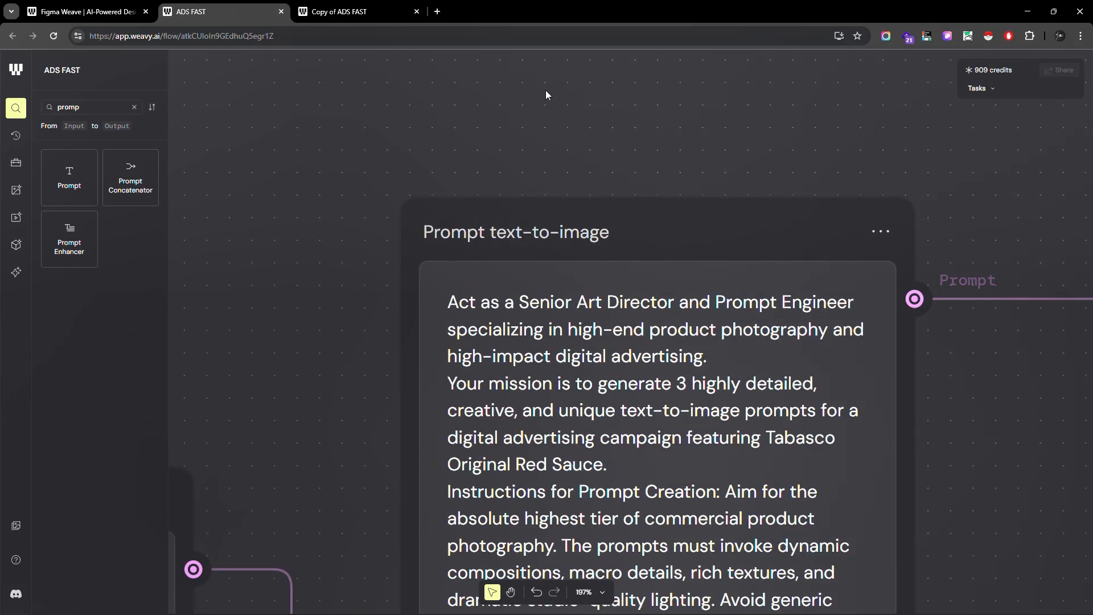
scroll(563, 247, down, 2)
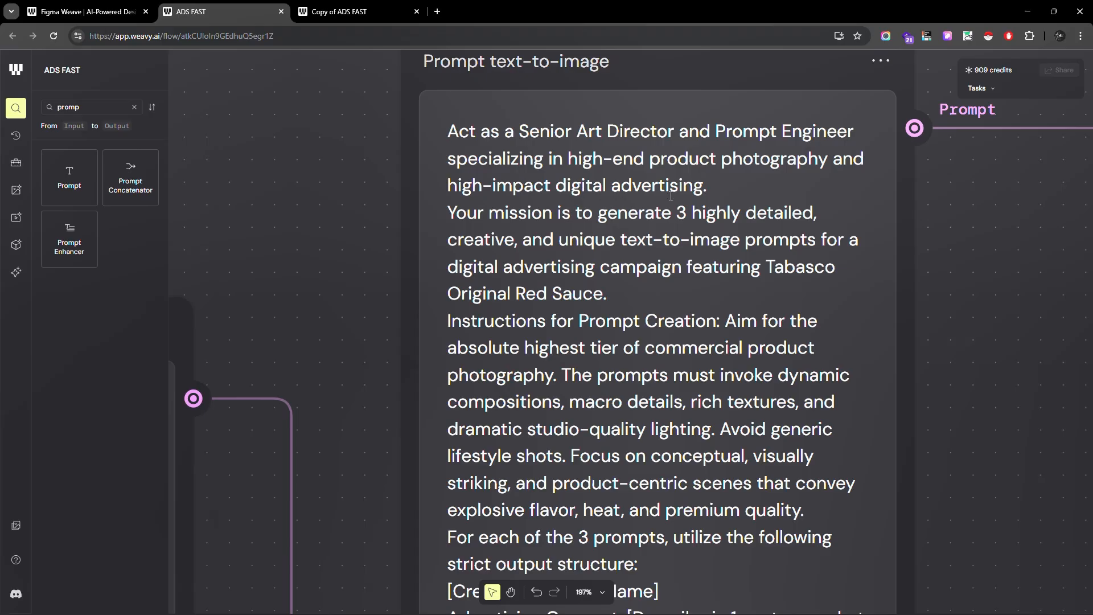
scroll(773, 269, down, 3)
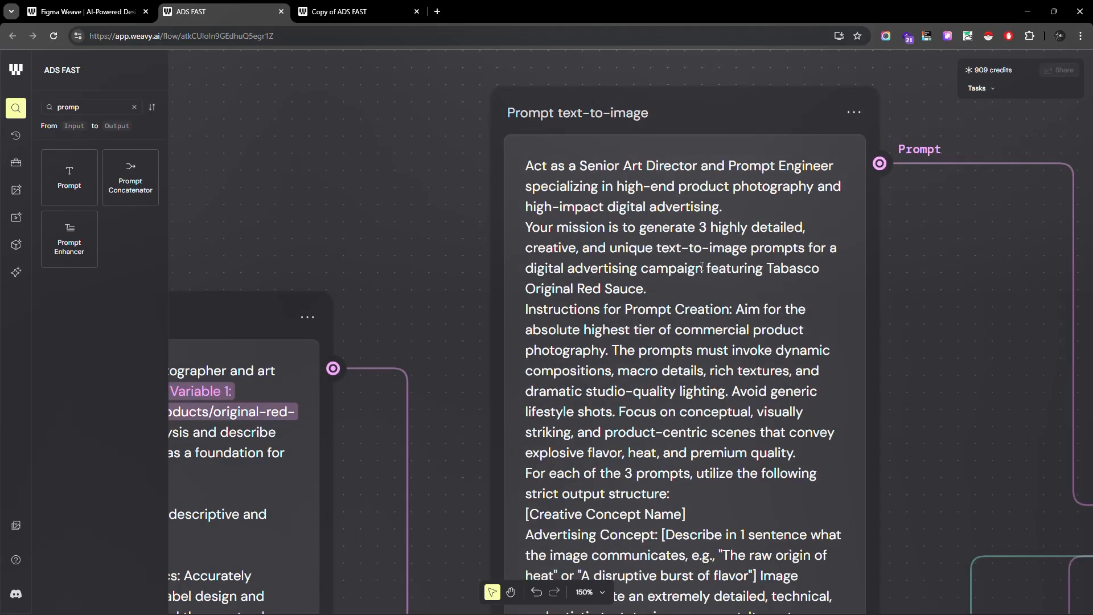
Replace "Tabasco Original Red Sauce" in the Prompt text-to-image node's mission sentence with a new variable
scroll(702, 266, up, 3)
drag(790, 267, 731, 288)
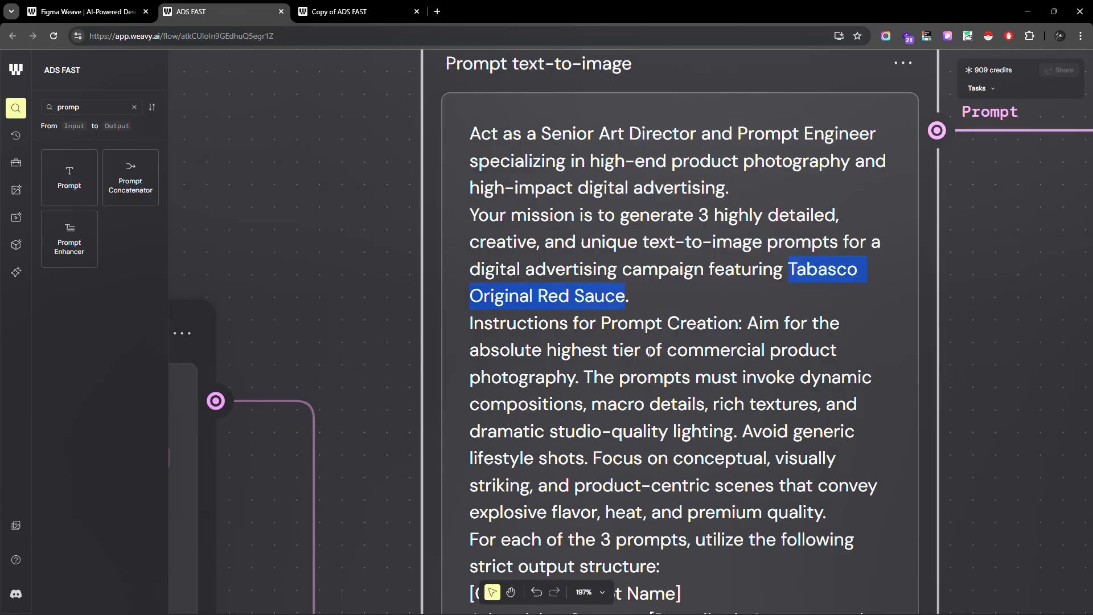
scroll(726, 336, up, 3)
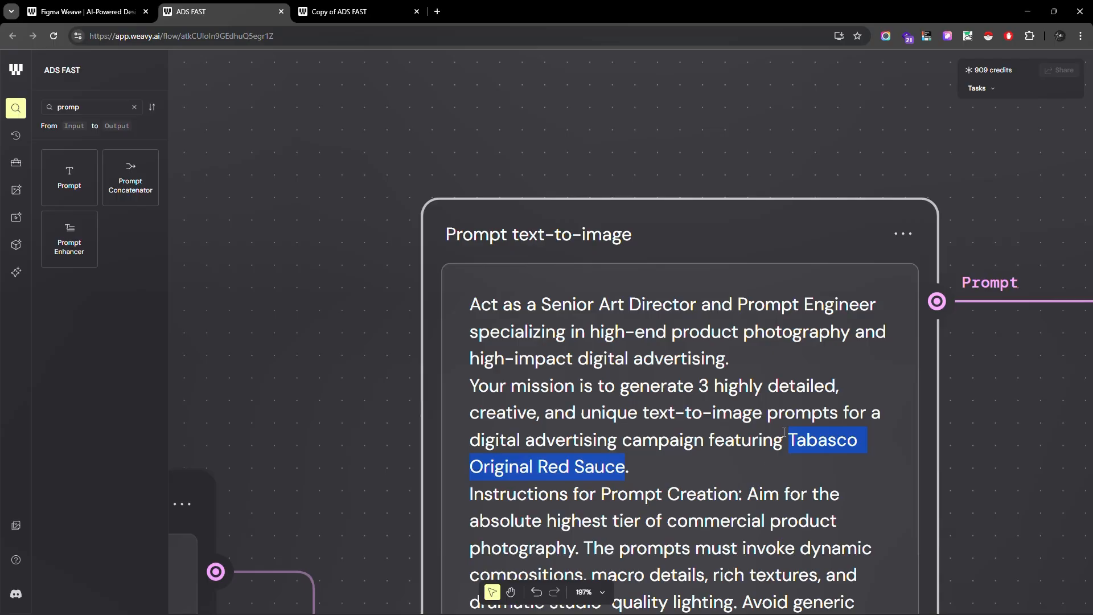
scroll(784, 431, down, 3)
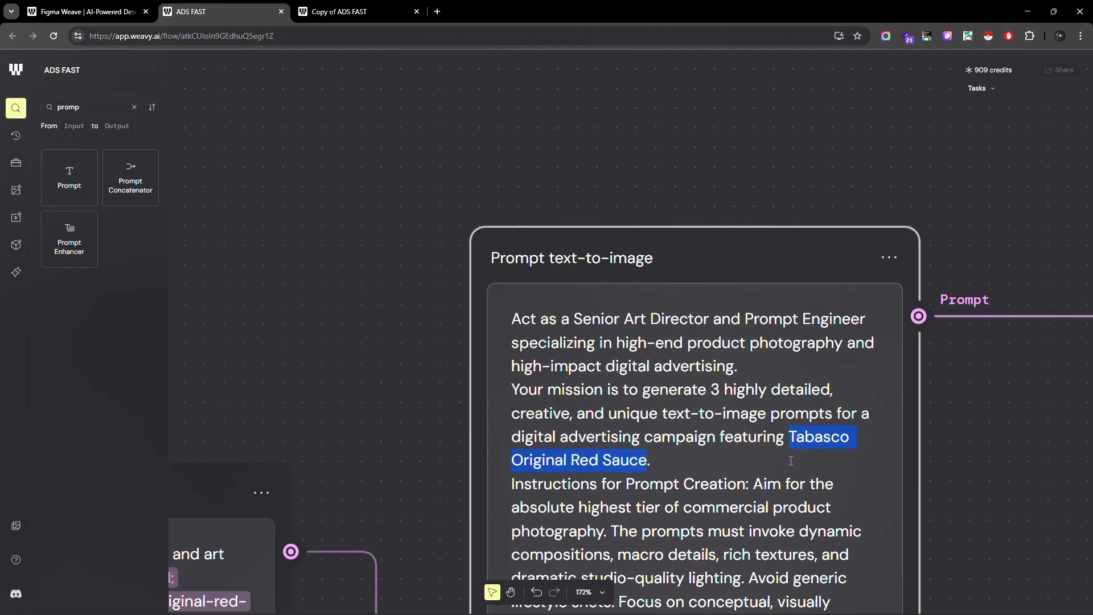
scroll(801, 420, down, 2)
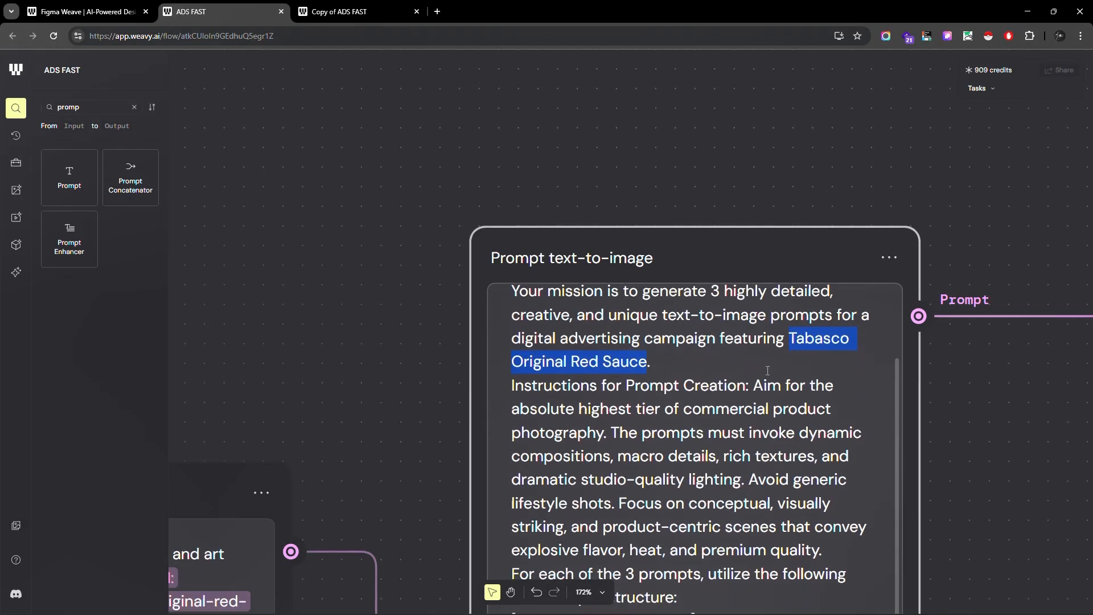
scroll(758, 379, up, 2)
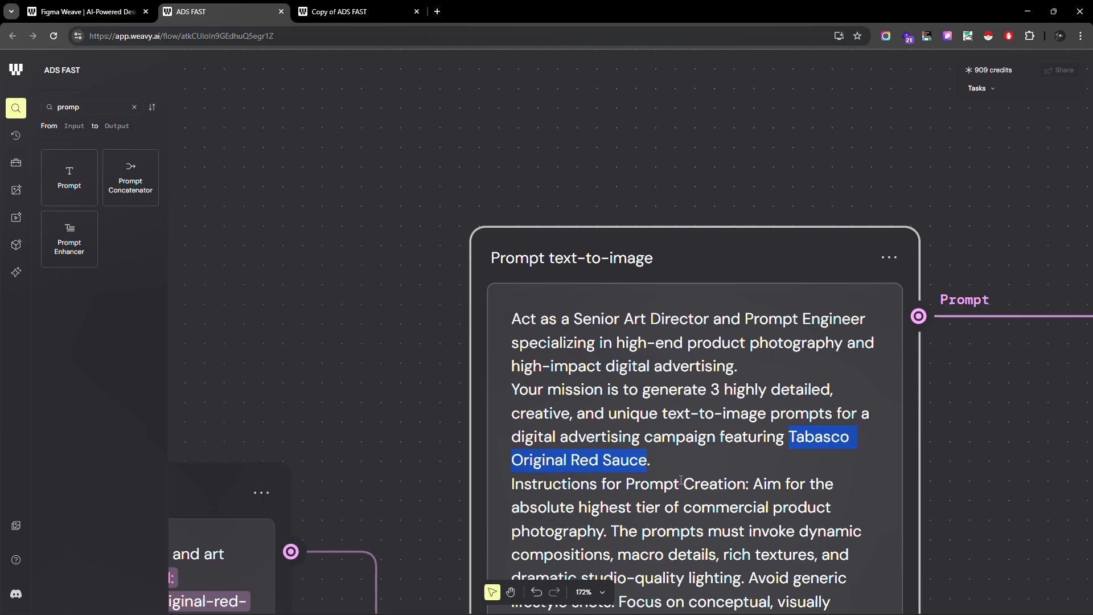
text(@)
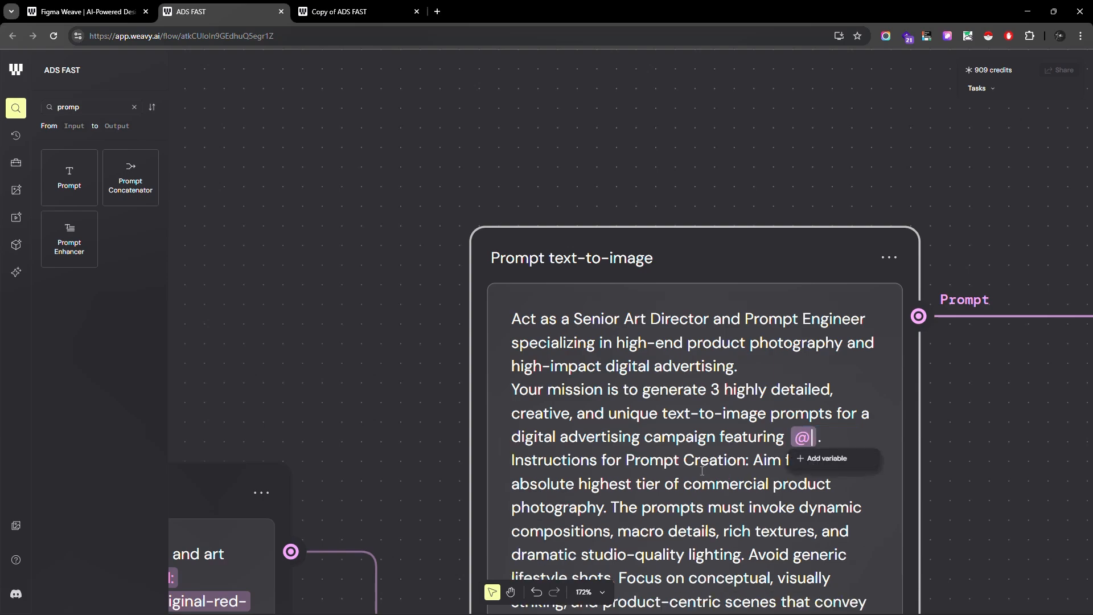
click(832, 465)
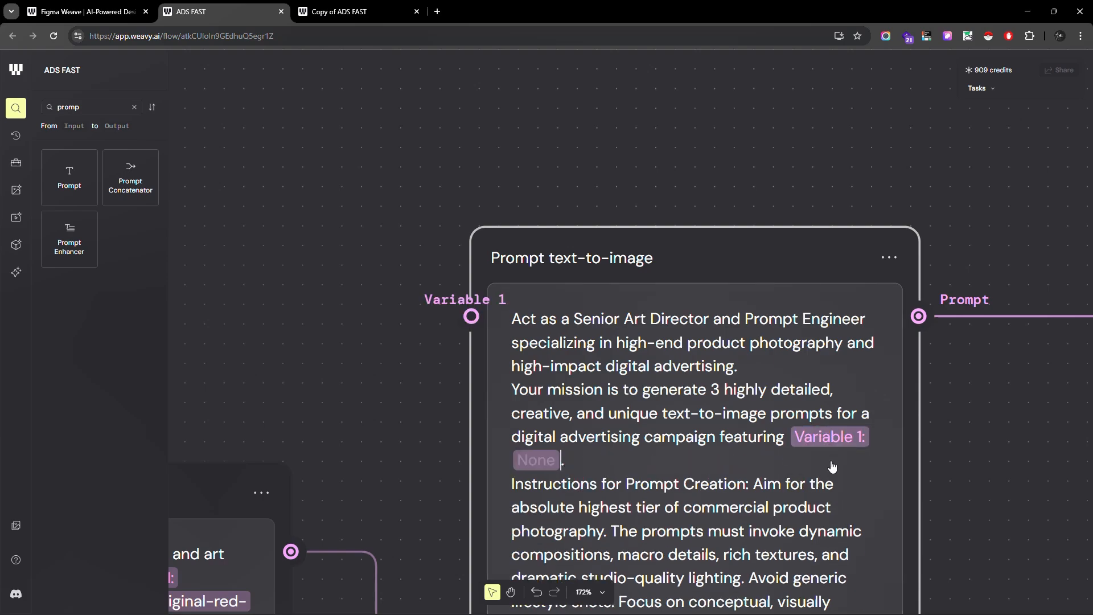
Connect a new Prompt node to the Prompt text-to-image node's Variable 1 input and place it above the Prompt - Image node
scroll(758, 473, down, 2)
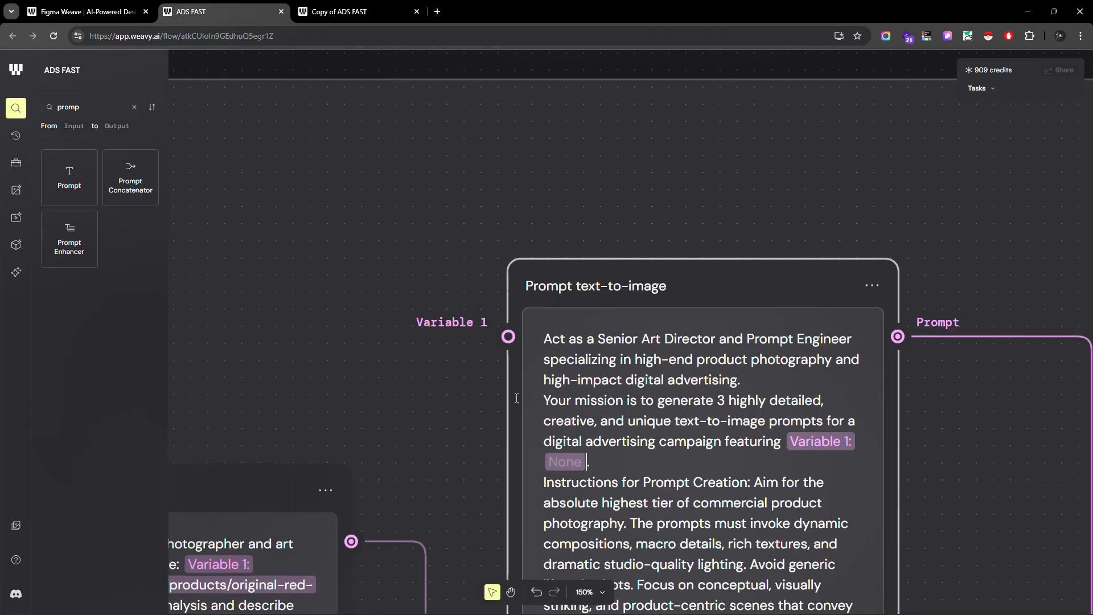
drag(509, 337, 288, 228)
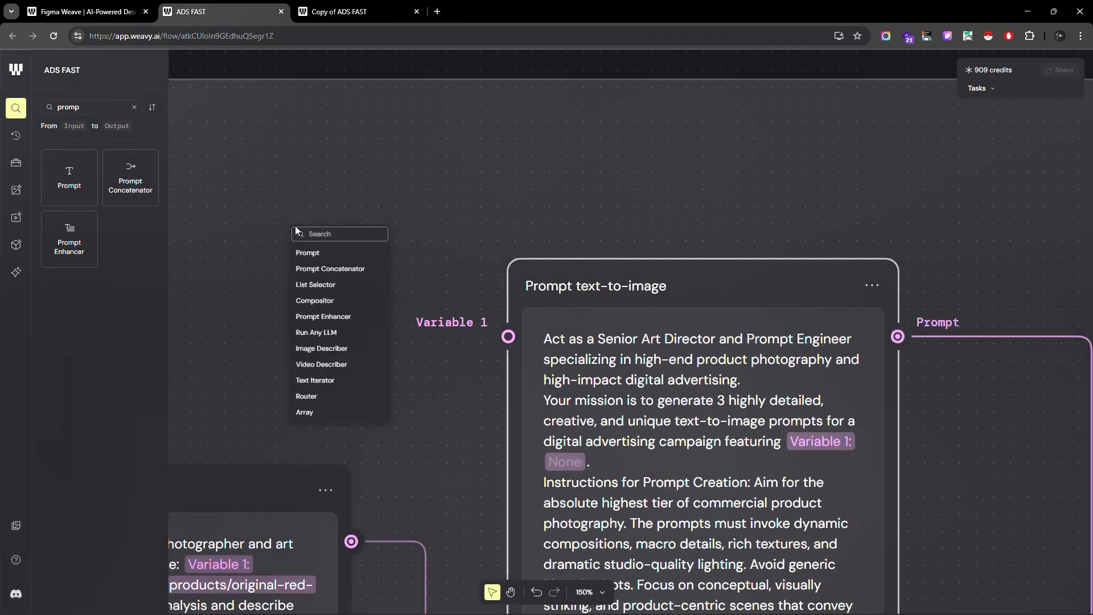
click(316, 254)
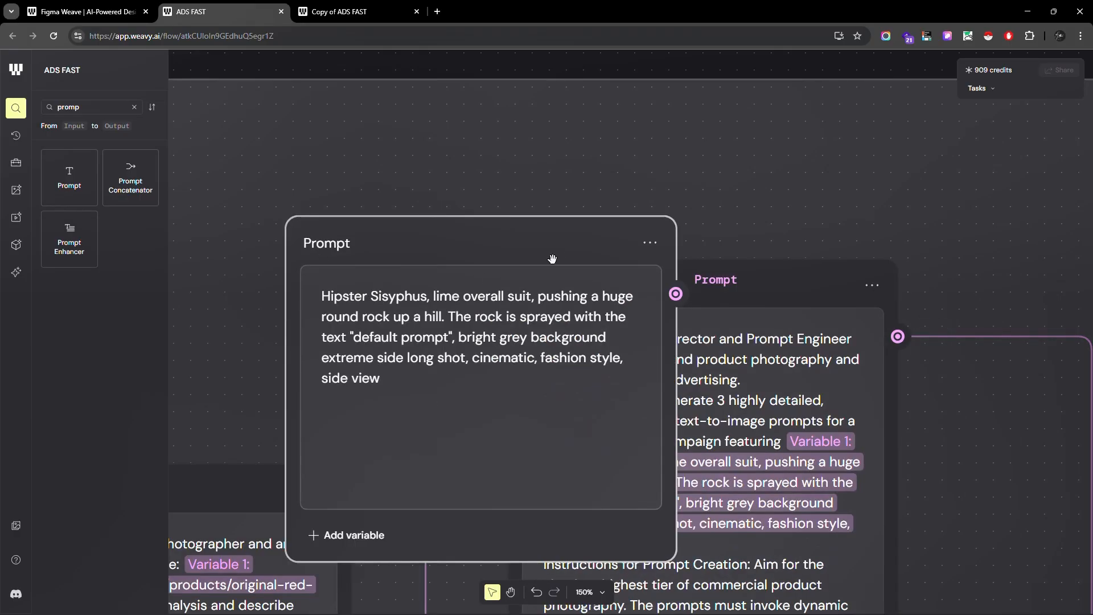
scroll(835, 254, down, 5)
drag(639, 238, 481, 199)
scroll(481, 199, up, 5)
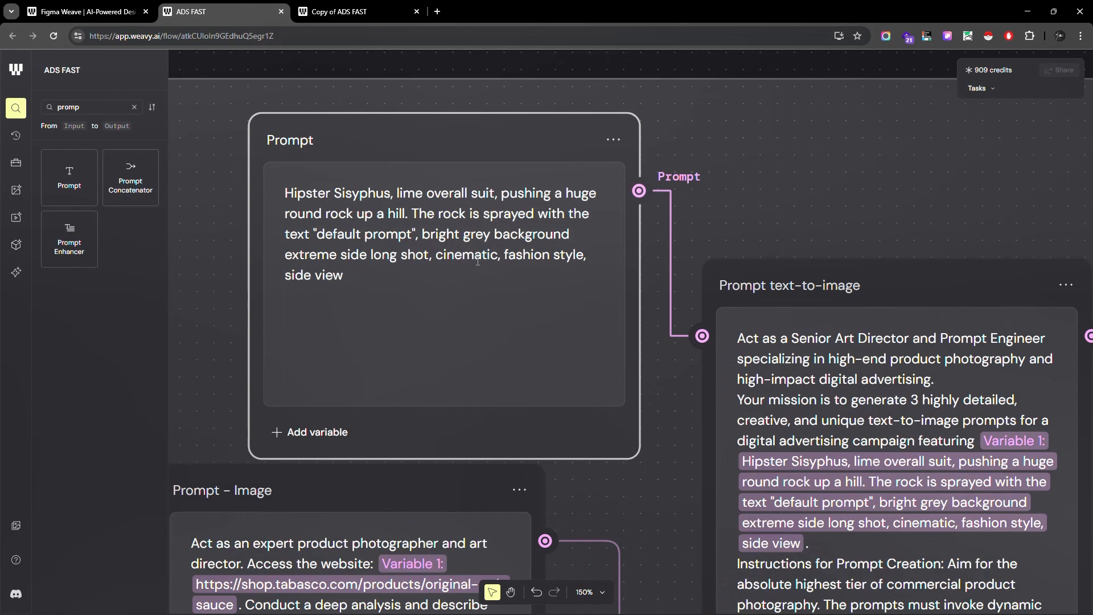
Replace the new Prompt node's default text with "Tabasco Original Red Sauce" and check the variable in the Prompt text-to-image node
click(511, 294)
key(ctrl+a)
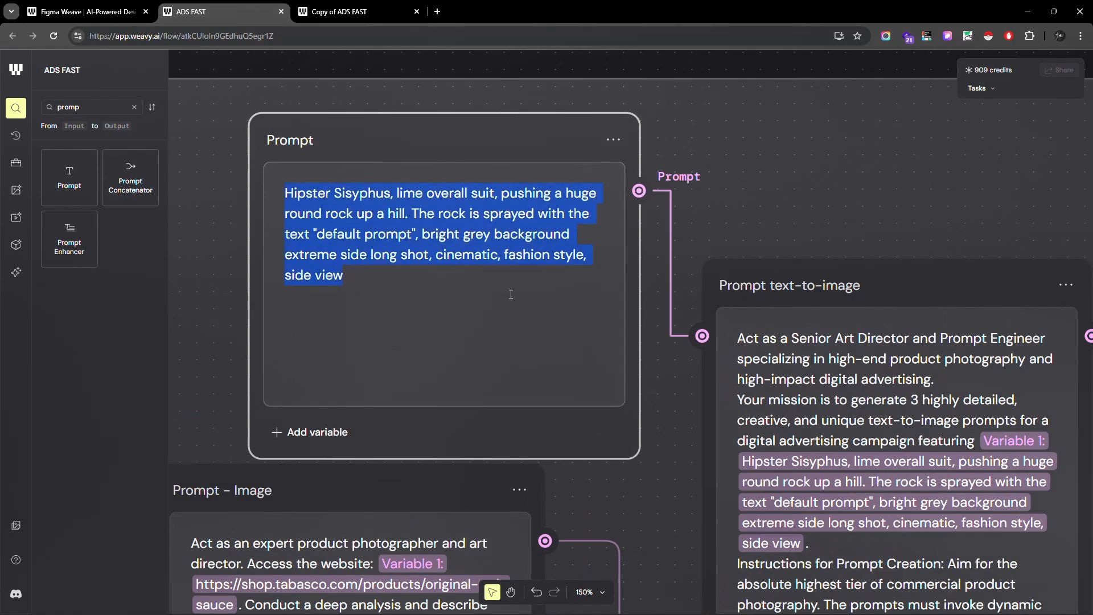
text(Tabasco Original Red Sauce)
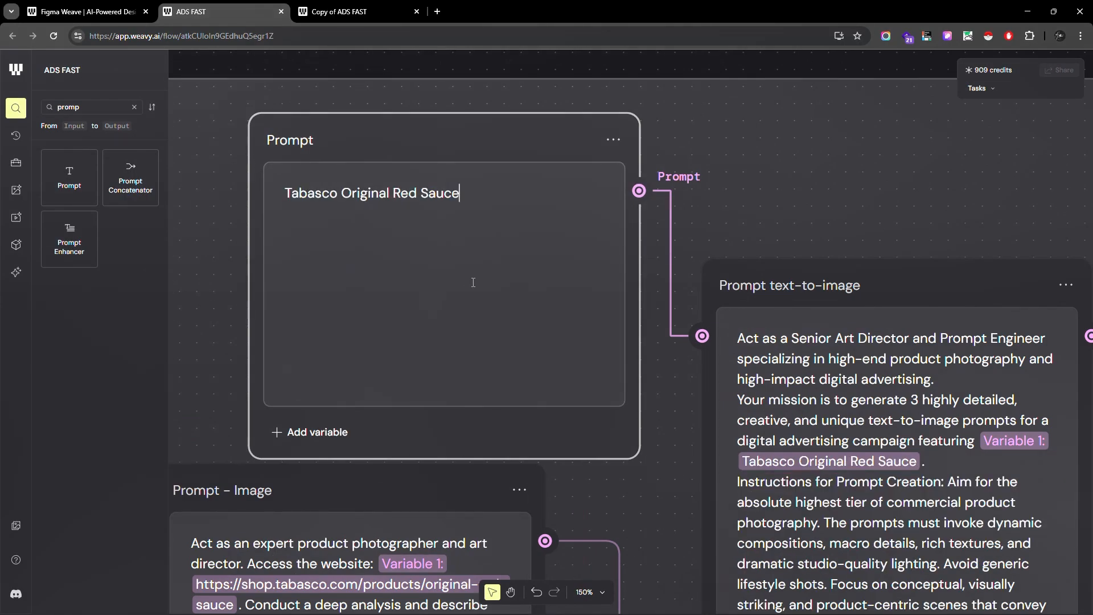
scroll(999, 478, up, 5)
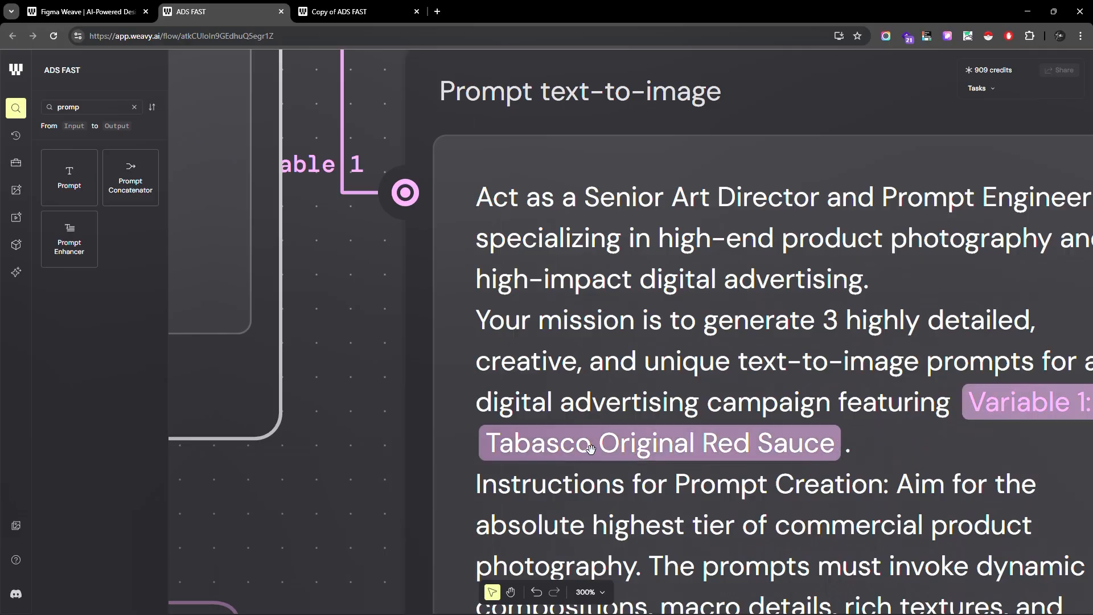
scroll(720, 451, down, 5)
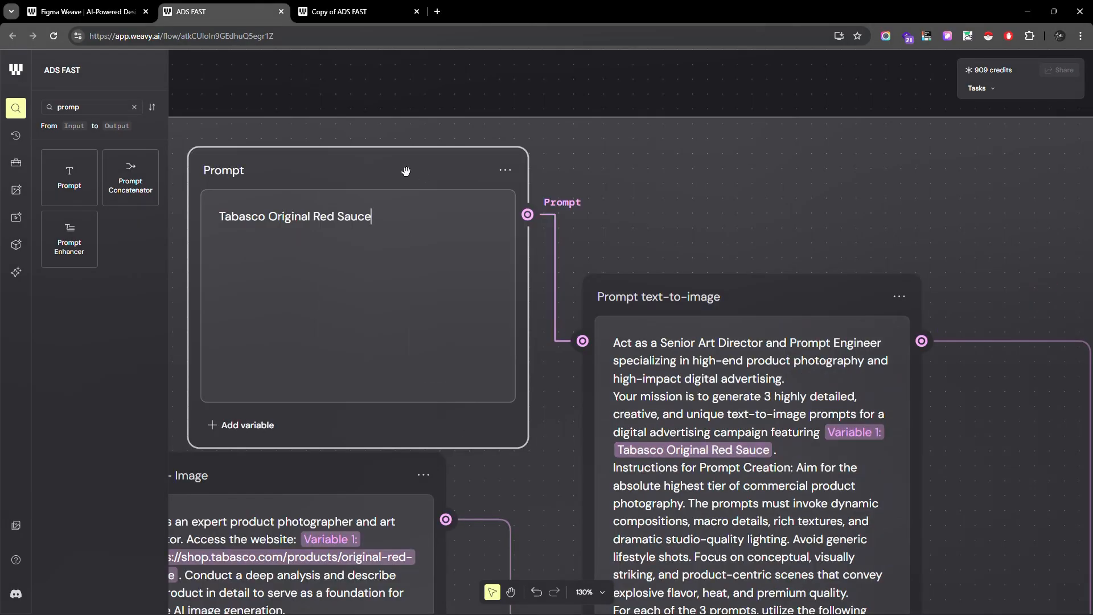
Copy the product name from the new Prompt node and try "Coca cola" as its text instead
drag(405, 171, 421, 166)
drag(412, 217, 204, 238)
key(ctrl+c)
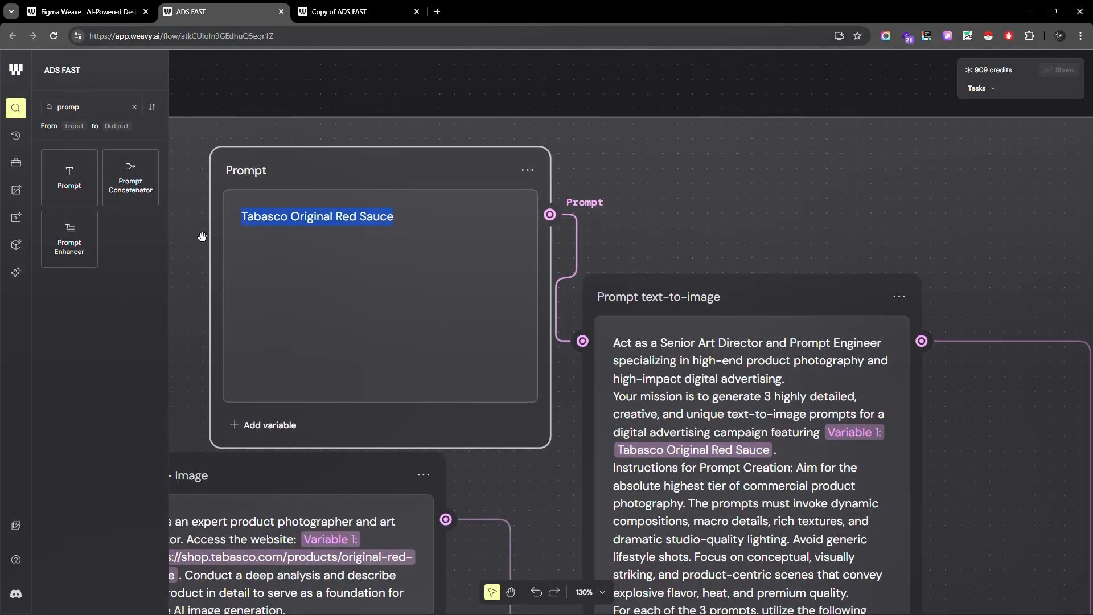
text(Coc)
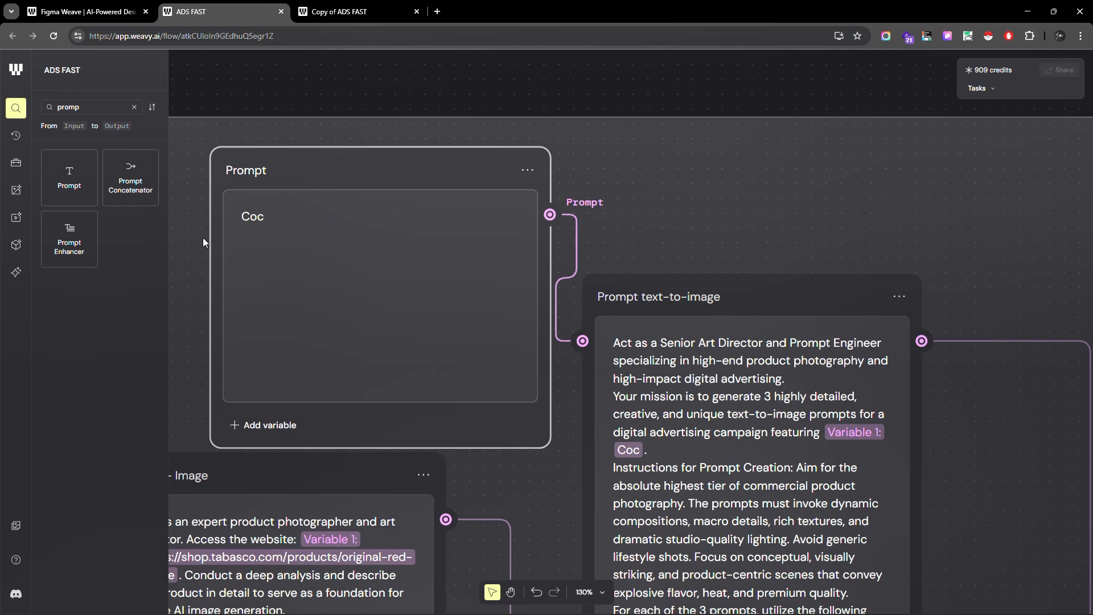
text(a cola)
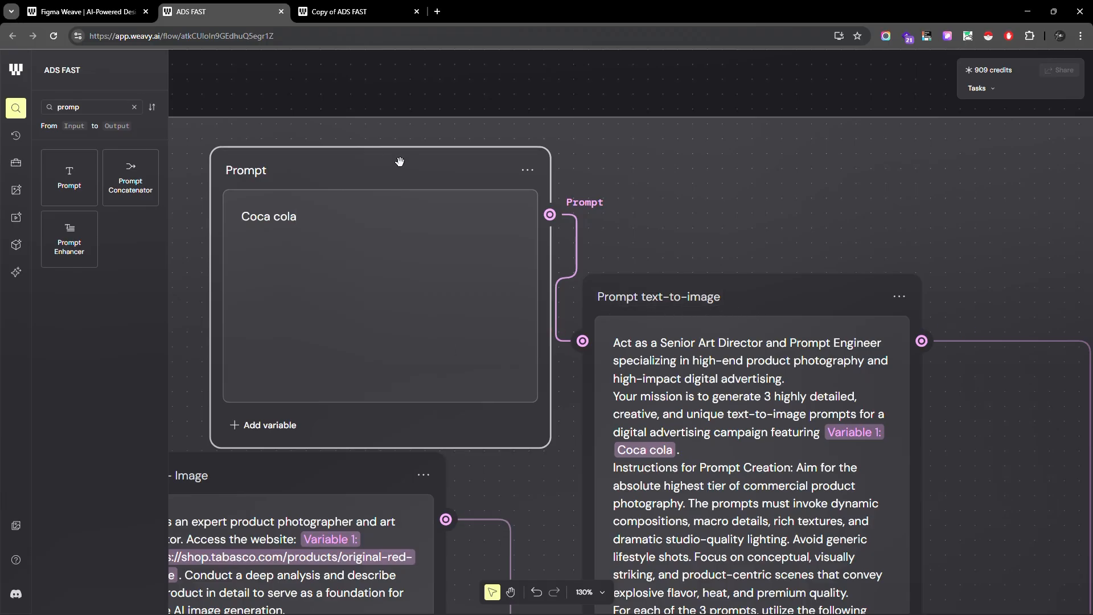
Move the new Prompt node farther from Prompt text-to-image, rename it "Client Name" and paste "Tabasco Original Red Sauce" over its text
drag(401, 162, 373, 146)
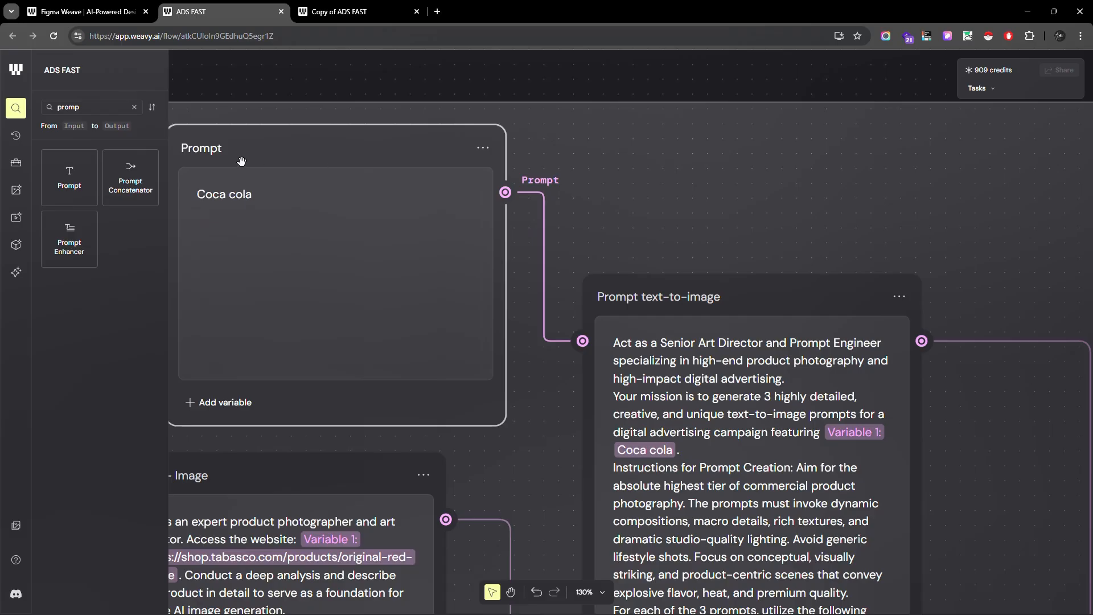
double_click(212, 151)
key(BackSpace)
text(Client Name)
click(321, 216)
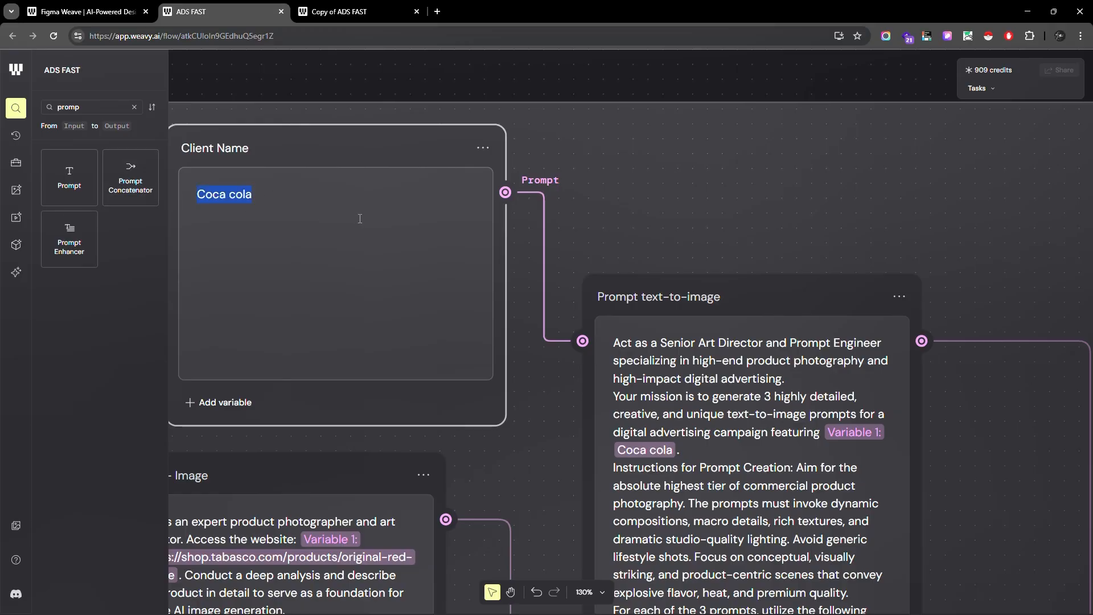
key(ctrl+v)
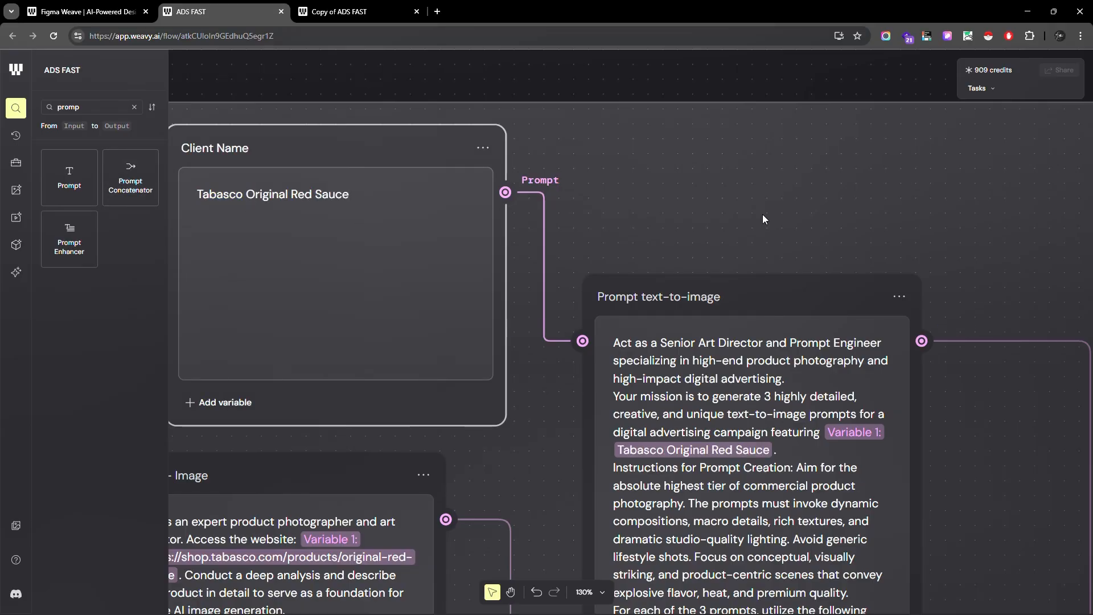
Examine the Prompt Concatenator node and how its two prompt inputs and combined output connect within the workflow
scroll(376, 102, down, 10)
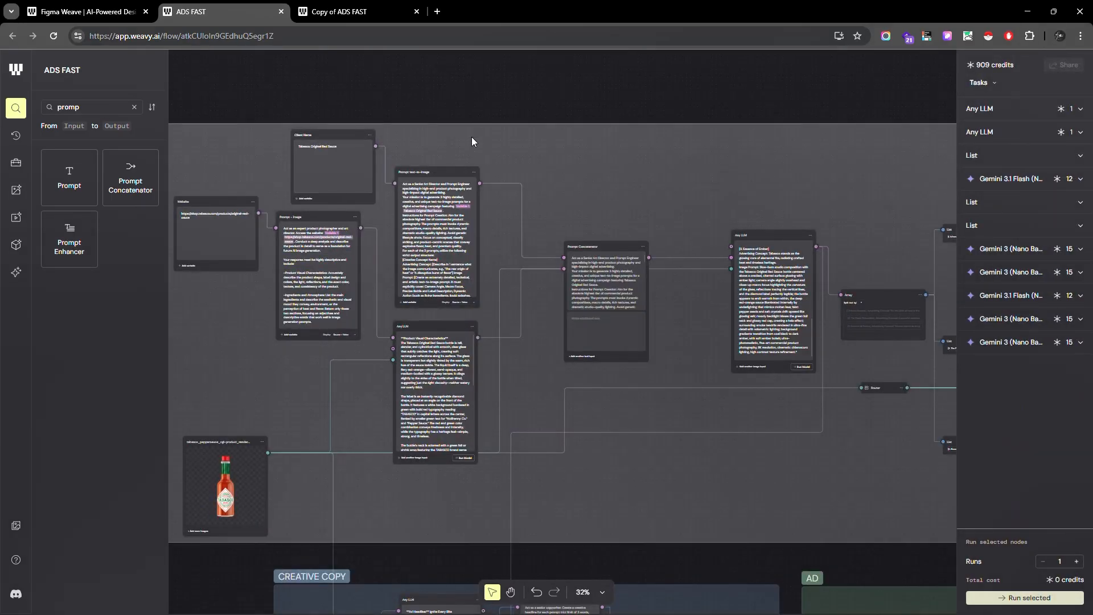
scroll(333, 217, up, 3)
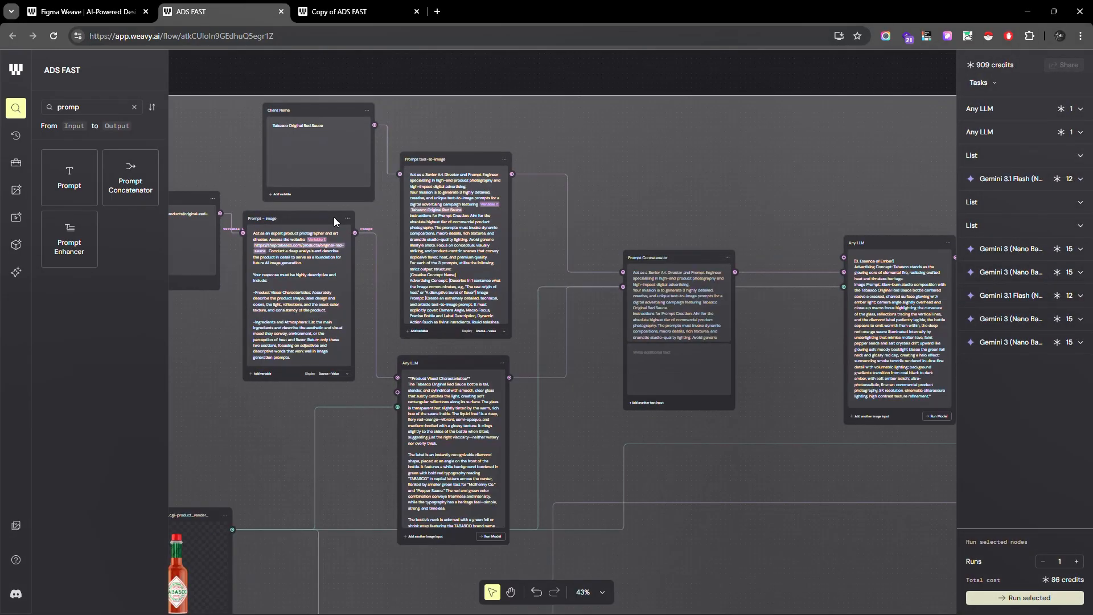
scroll(316, 251, up, 3)
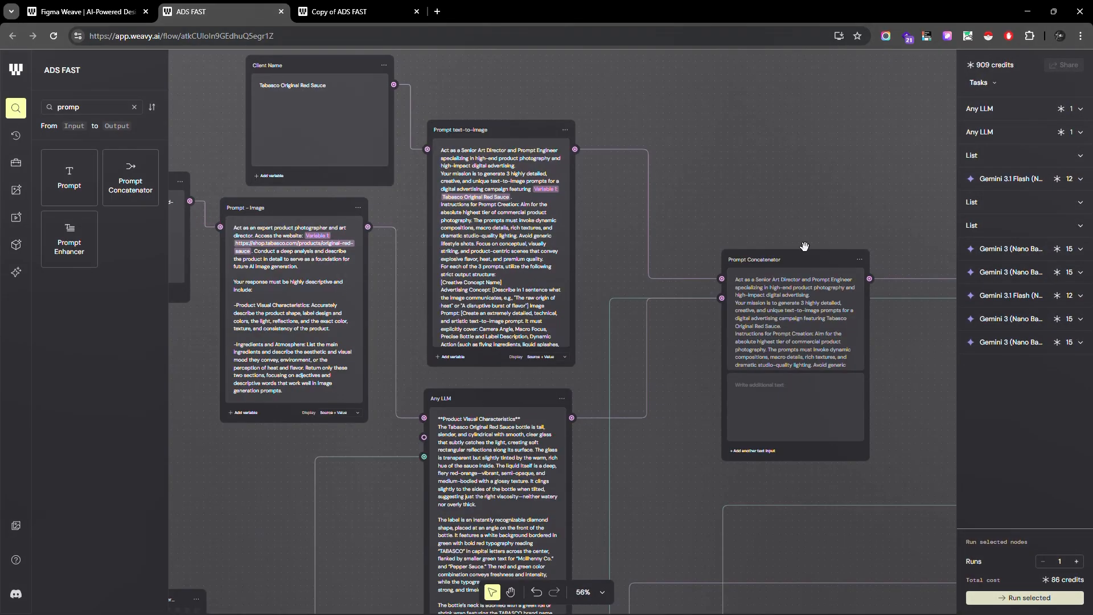
scroll(852, 251, up, 10)
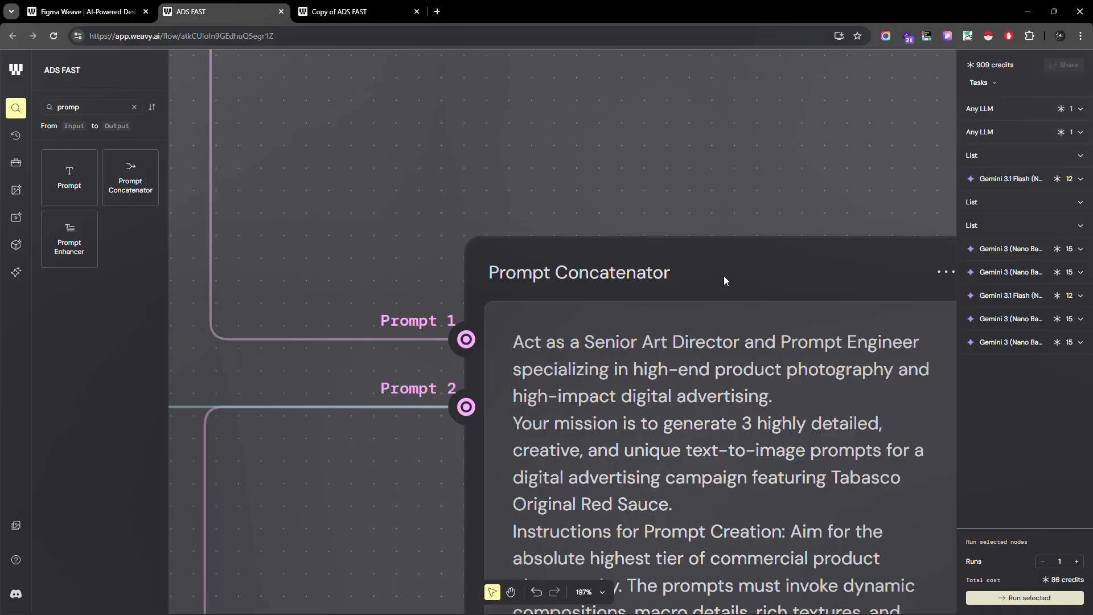
scroll(367, 176, down, 6)
scroll(526, 234, up, 5)
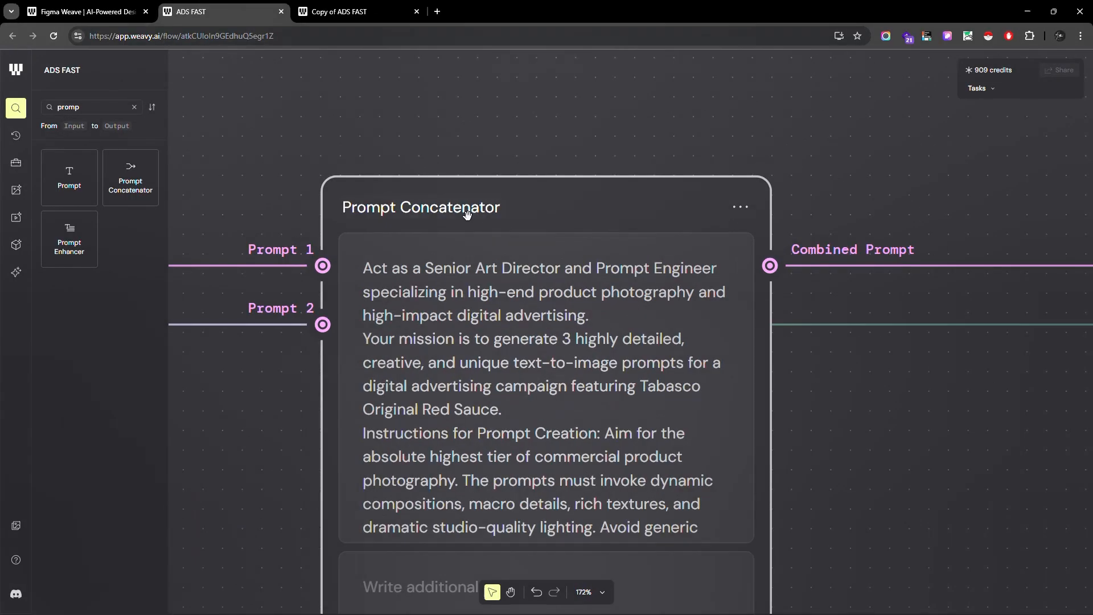
scroll(656, 282, down, 3)
scroll(817, 364, down, 3)
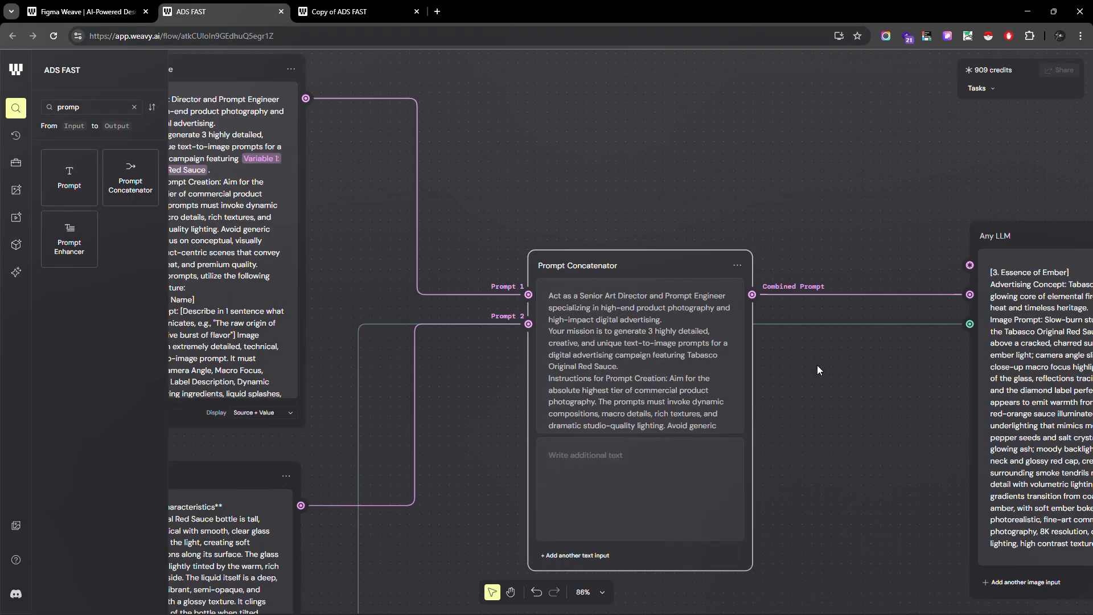
scroll(751, 189, down, 1)
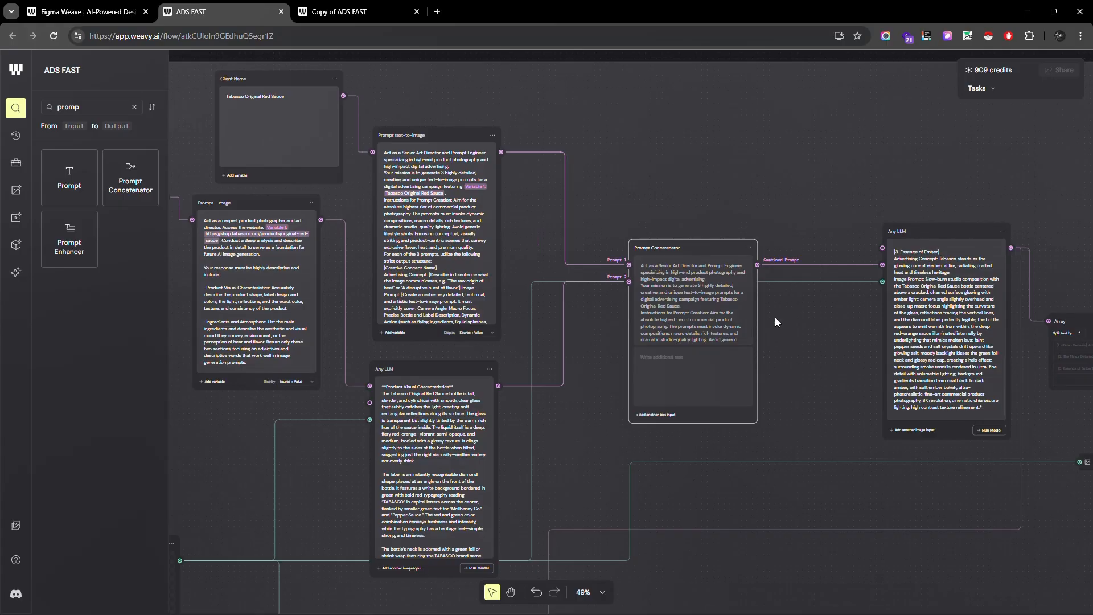
scroll(774, 316, up, 5)
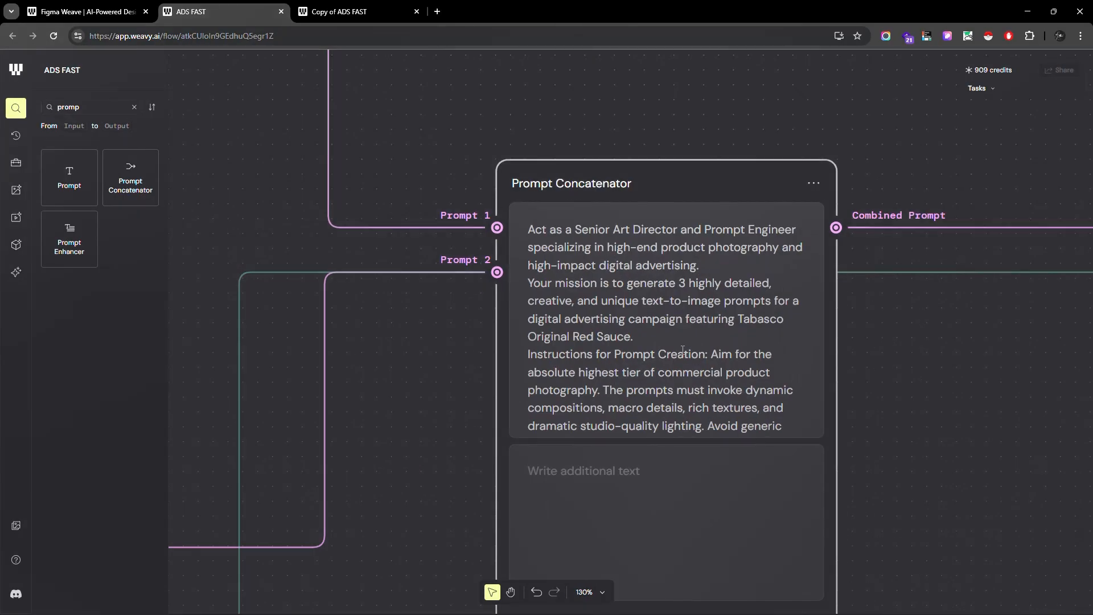
scroll(876, 357, down, 6)
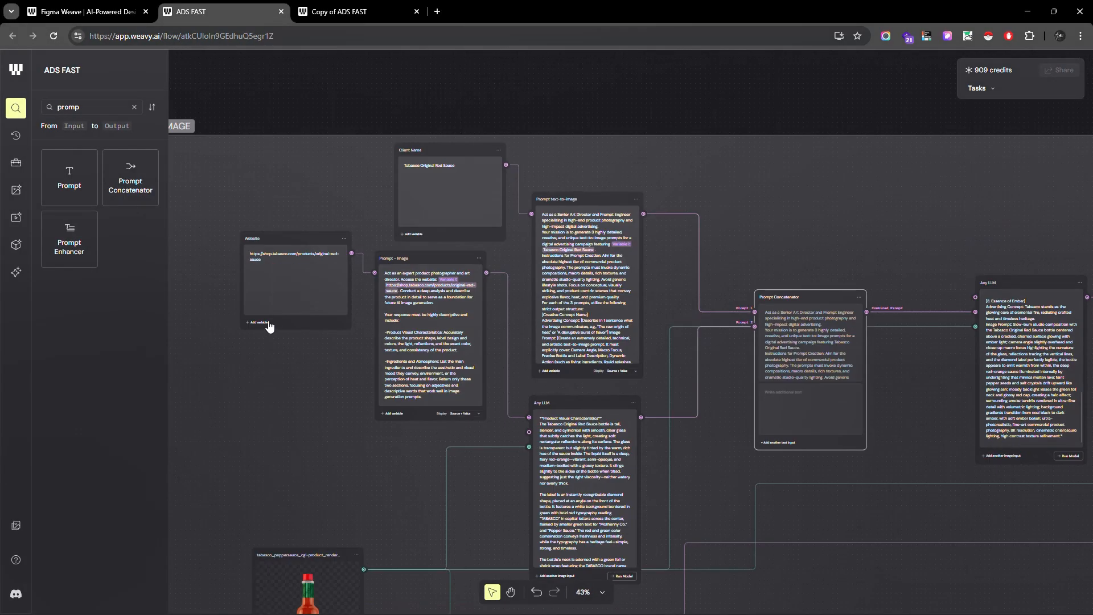
Review the Prompt - Image and Prompt text-to-image instructions and trace their paths to the Prompt Concatenator
scroll(371, 317, up, 5)
scroll(384, 302, up, 3)
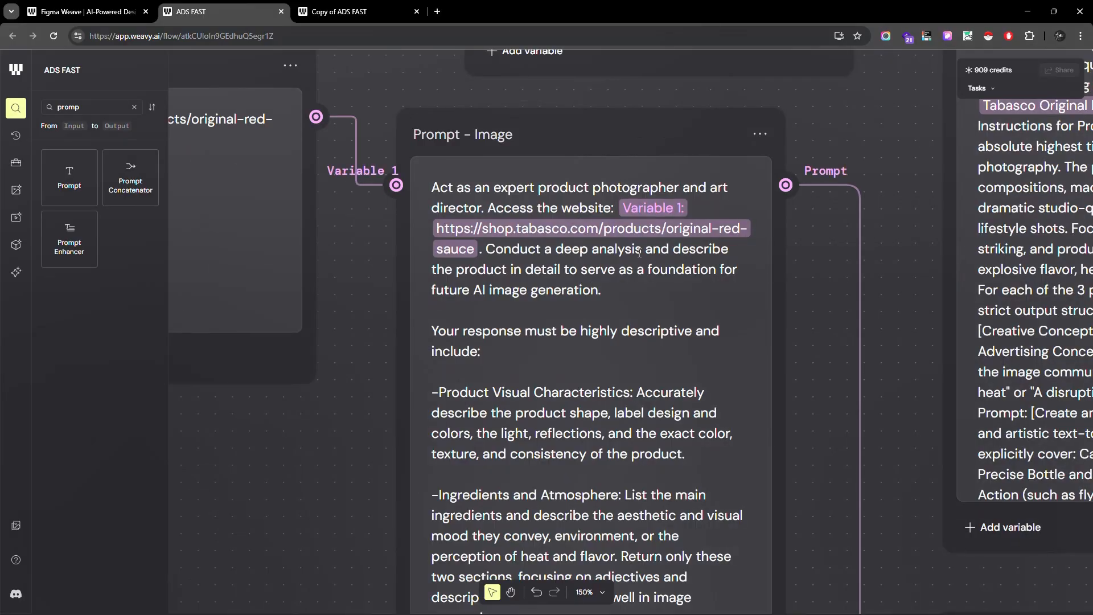
scroll(327, 399, down, 7)
scroll(782, 251, up, 3)
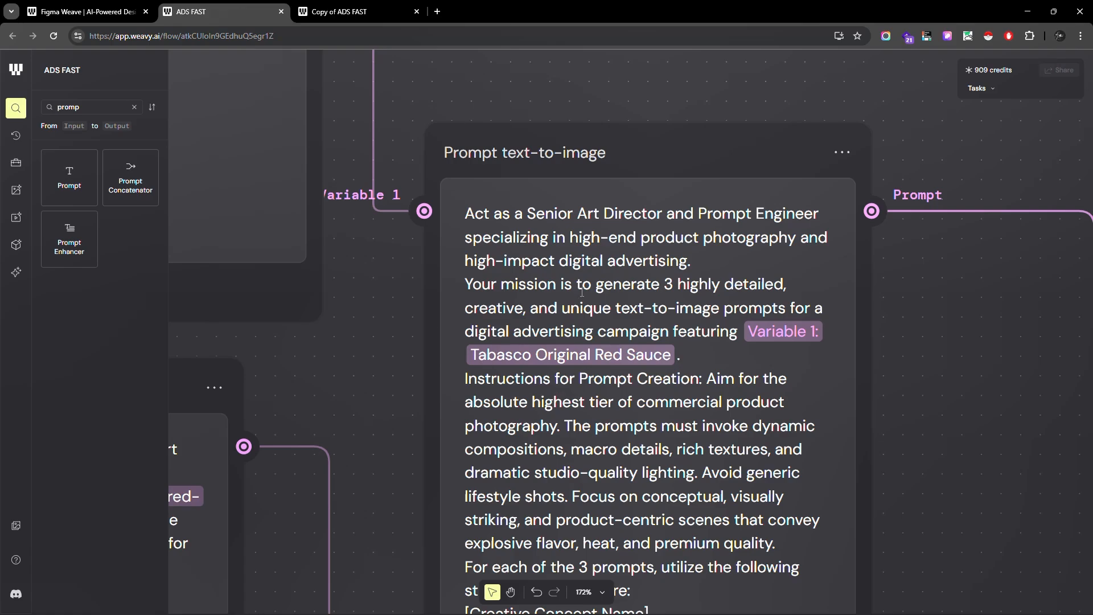
scroll(402, 336, down, 5)
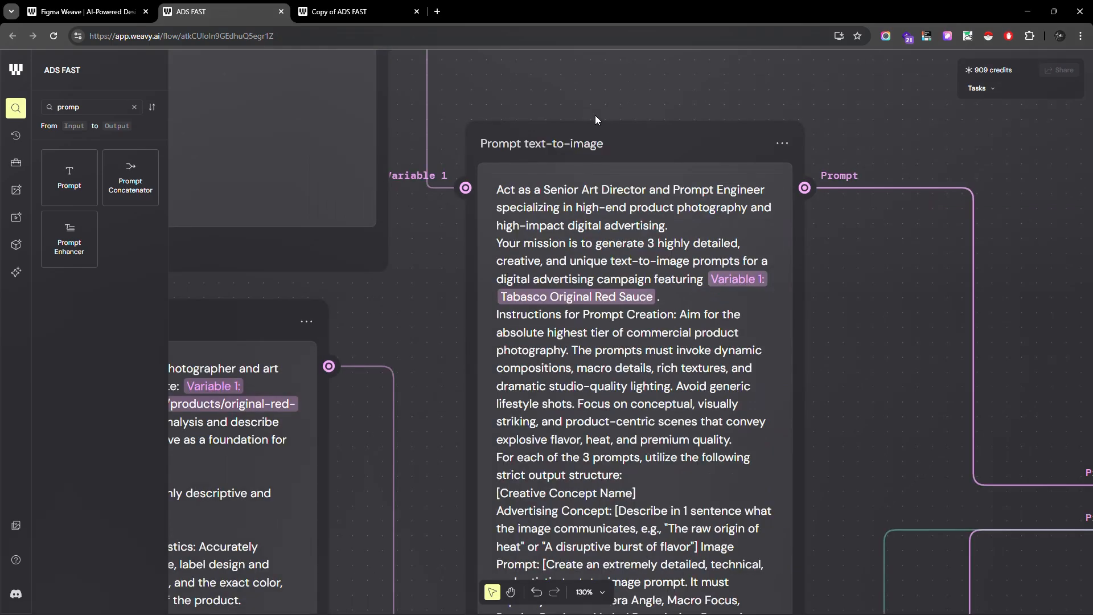
scroll(400, 295, down, 3)
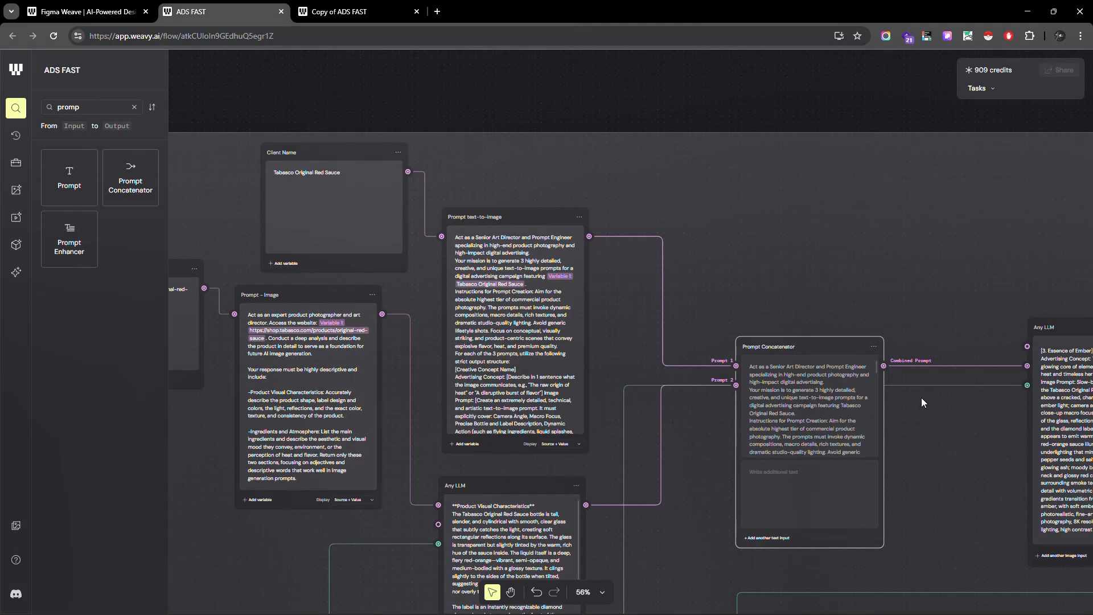
scroll(780, 307, down, 1)
scroll(781, 309, up, 5)
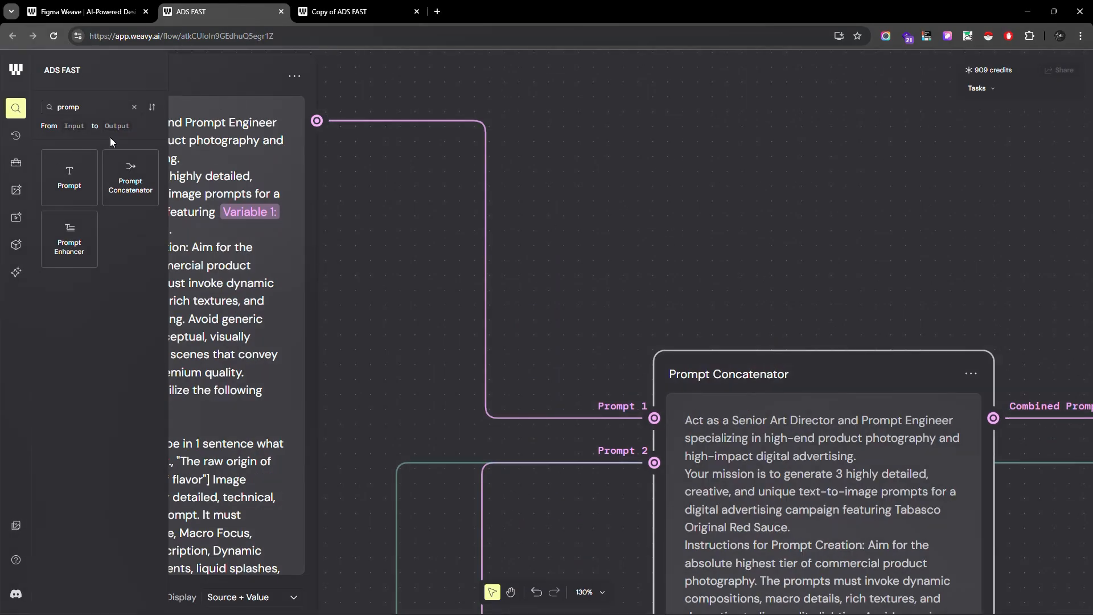
Search the nodes for "conca" and place a new Prompt Concatenator directly above the existing one
double_click(99, 110)
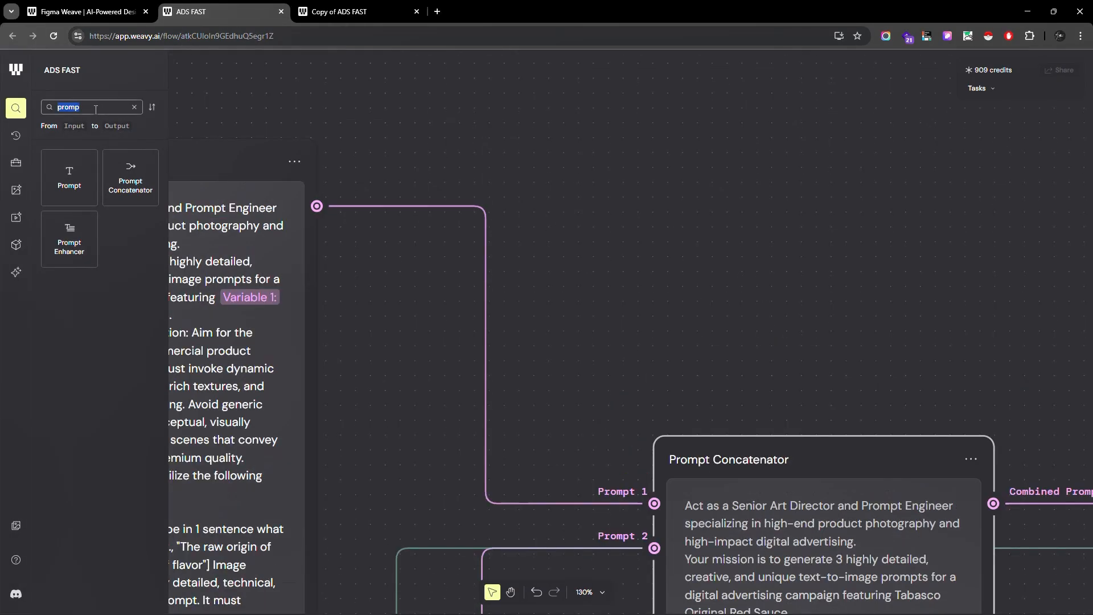
text(conca)
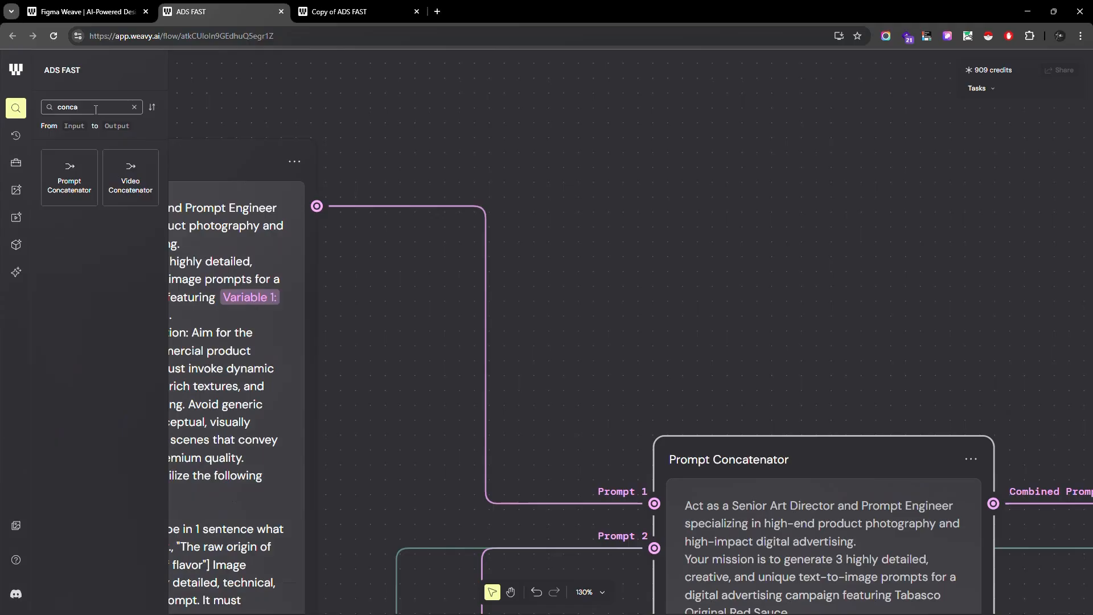
drag(71, 171, 750, 213)
scroll(654, 172, down, 5)
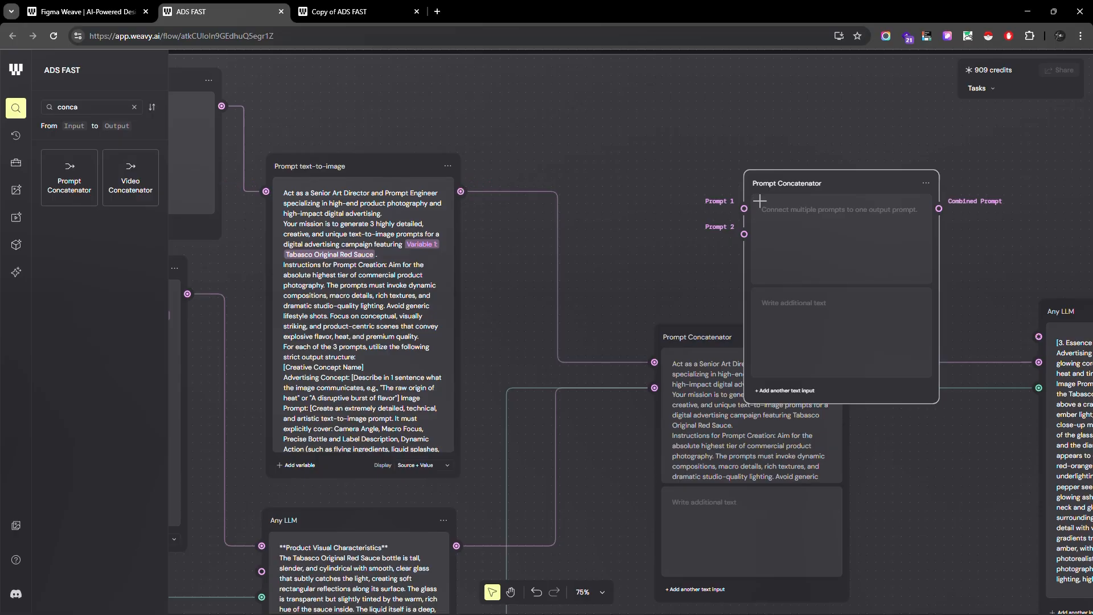
scroll(823, 119, down, 3)
scroll(364, 253, up, 2)
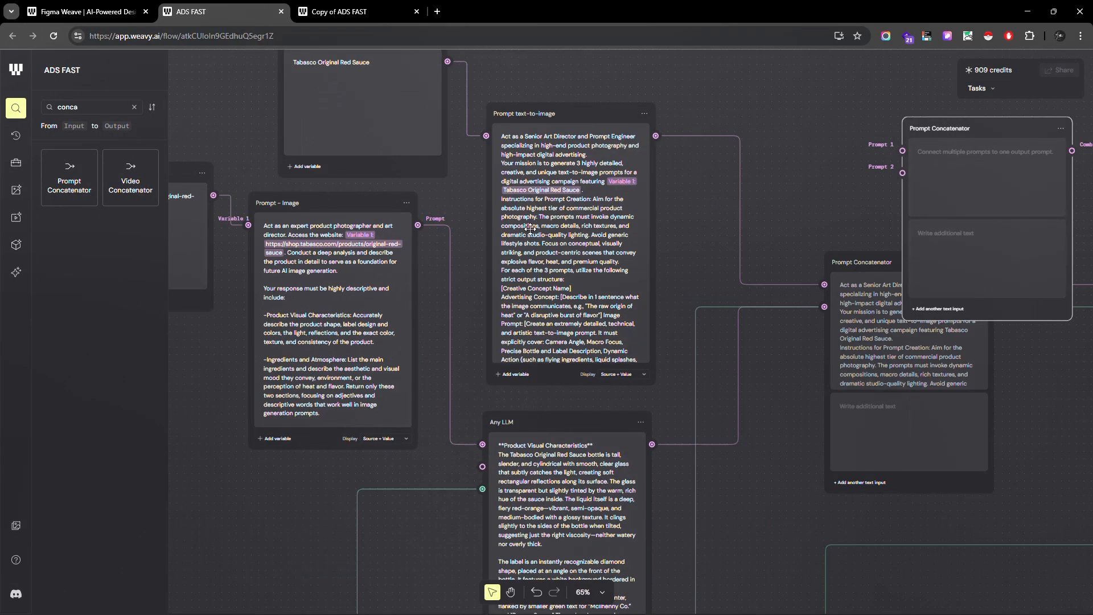
scroll(908, 167, up, 4)
scroll(416, 337, down, 5)
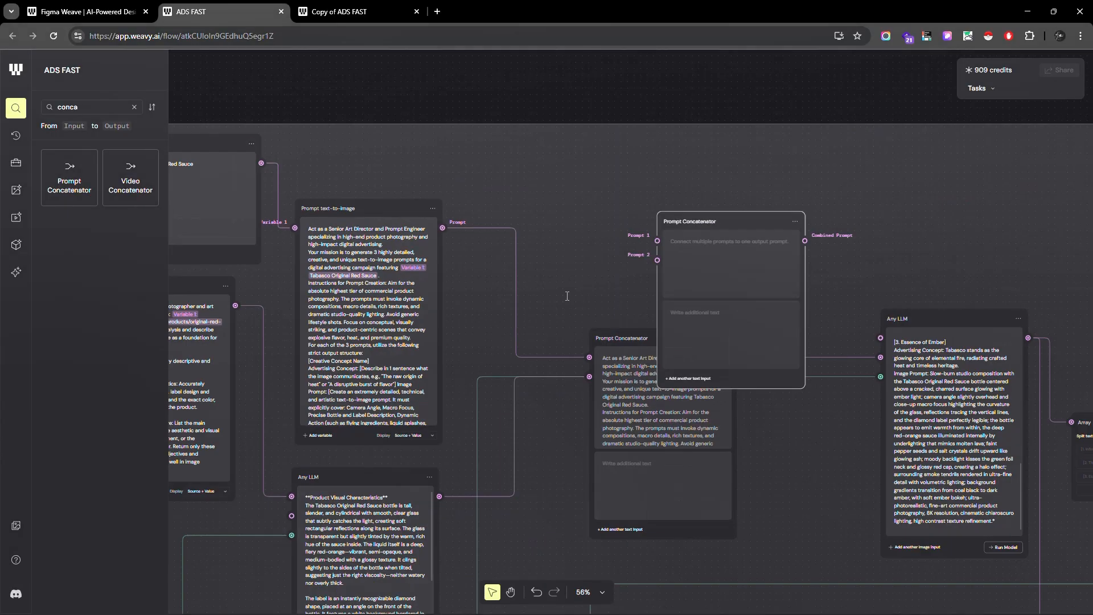
scroll(721, 219, up, 5)
drag(764, 220, 636, 92)
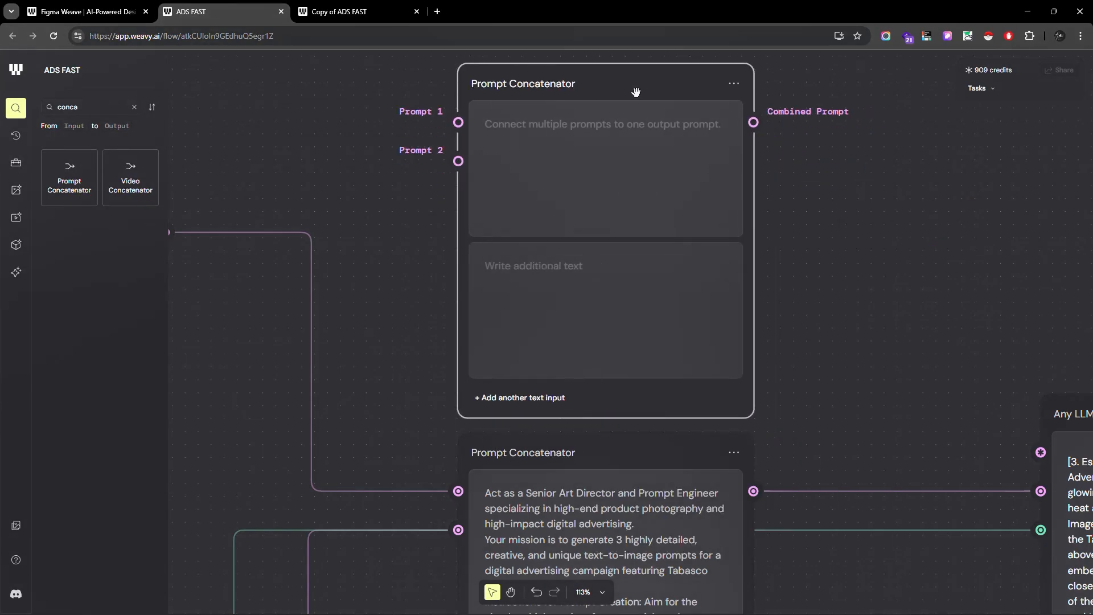
Try adding a third text input to the new Prompt Concatenator, and delete that node
click(520, 401)
drag(616, 76, 597, 95)
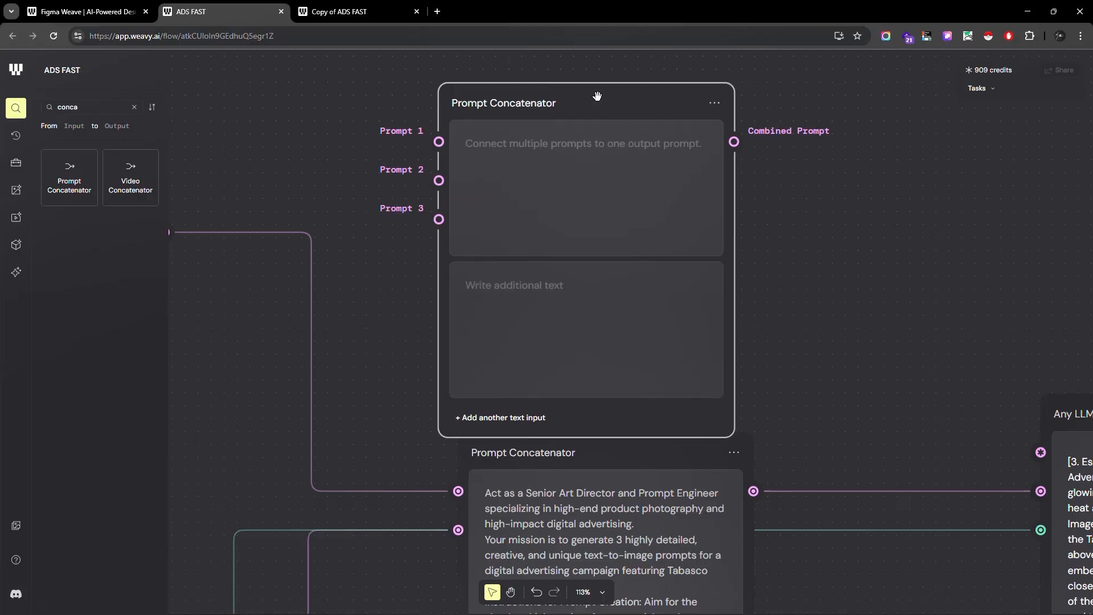
key(Delete)
Trace the Prompt Concatenator's second input back through the Any LLM node to the Prompt - Image instructions
scroll(607, 136, down, 6)
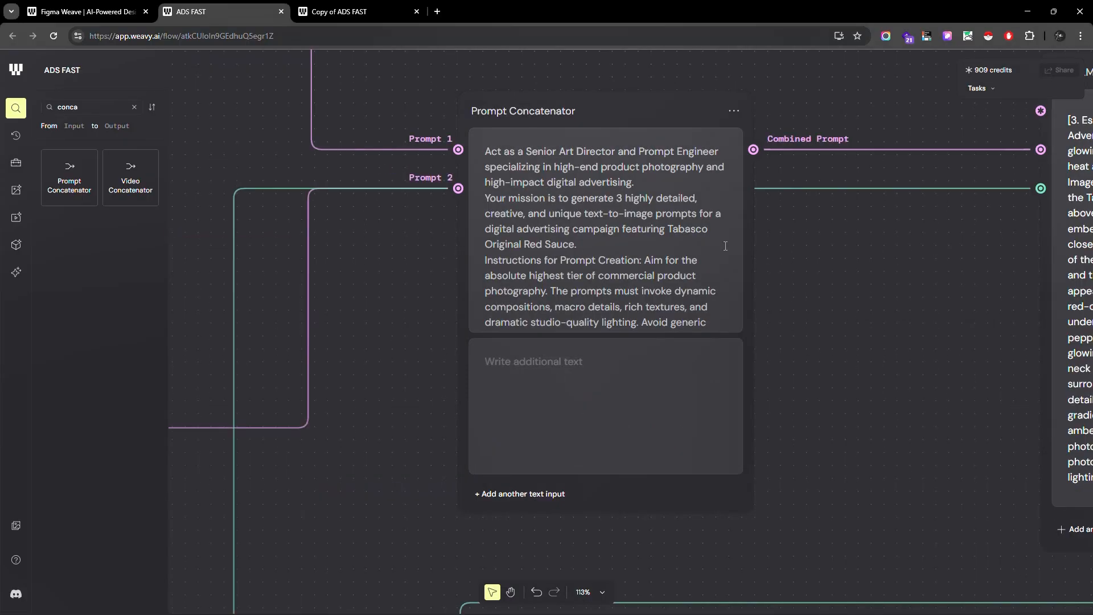
scroll(790, 162, down, 10)
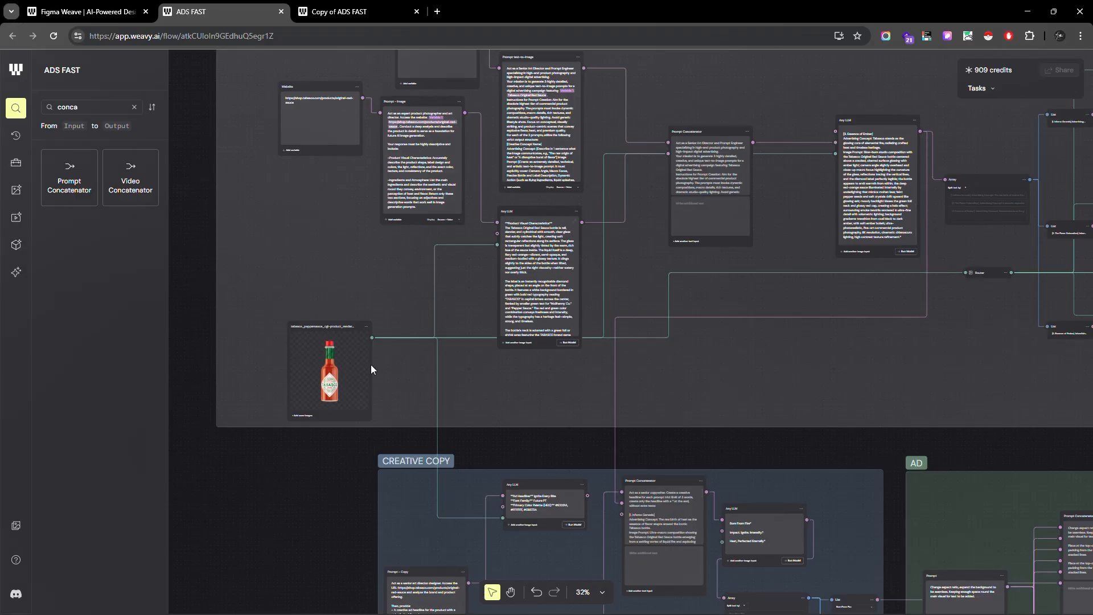
scroll(512, 256, up, 11)
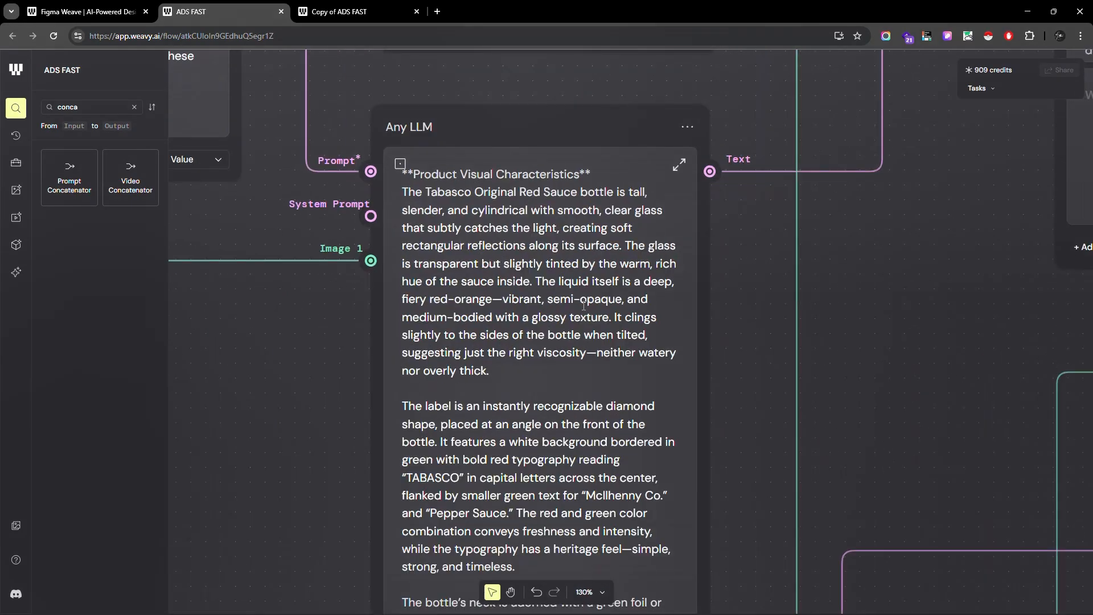
scroll(584, 306, down, 10)
scroll(591, 158, up, 9)
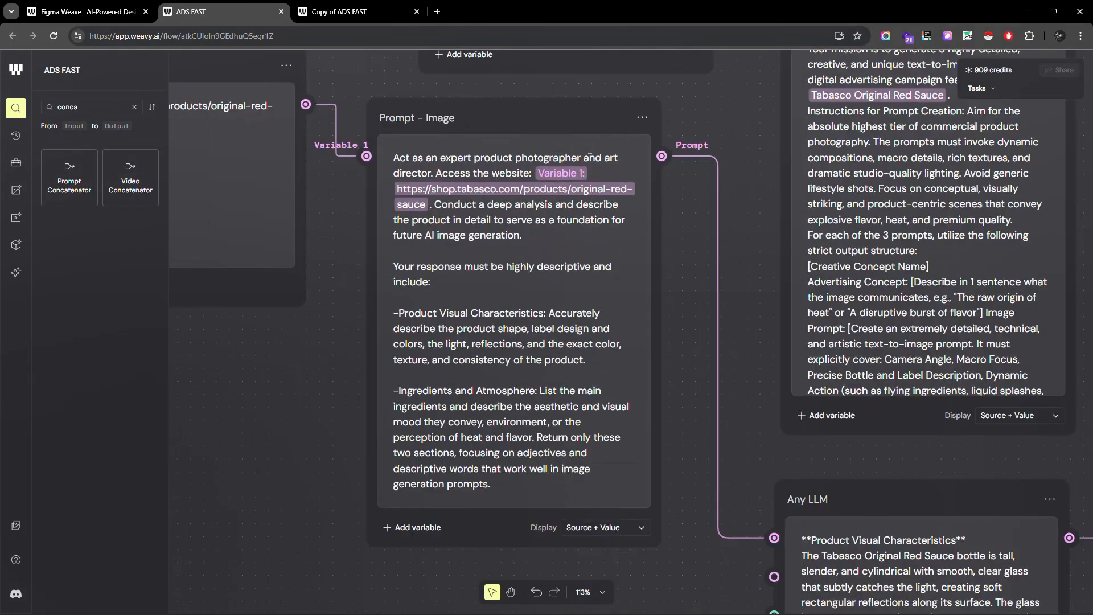
scroll(591, 158, up, 4)
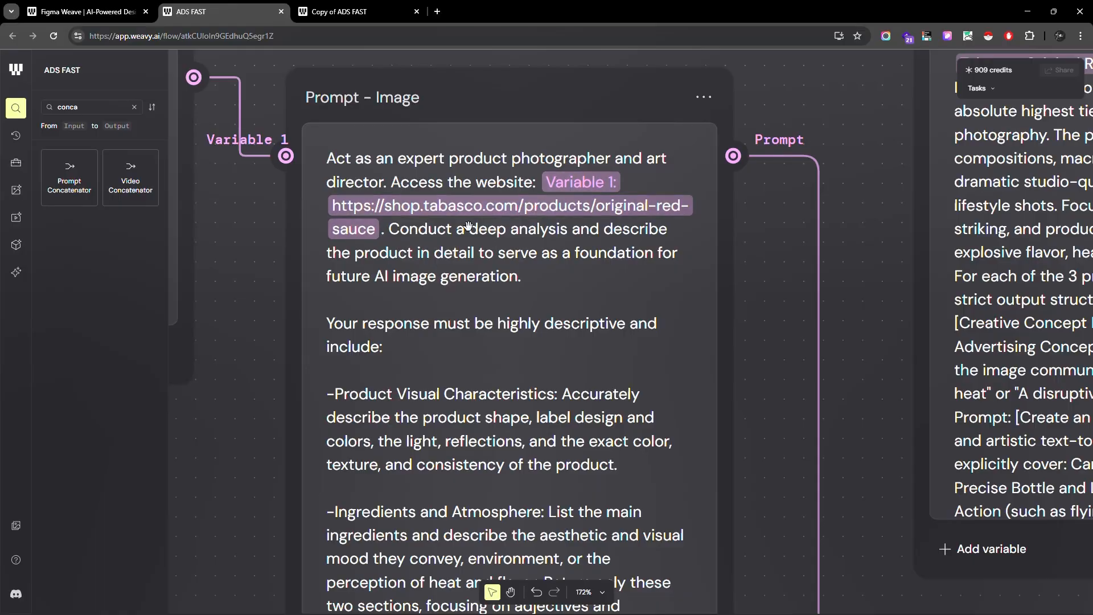
scroll(468, 226, down, 8)
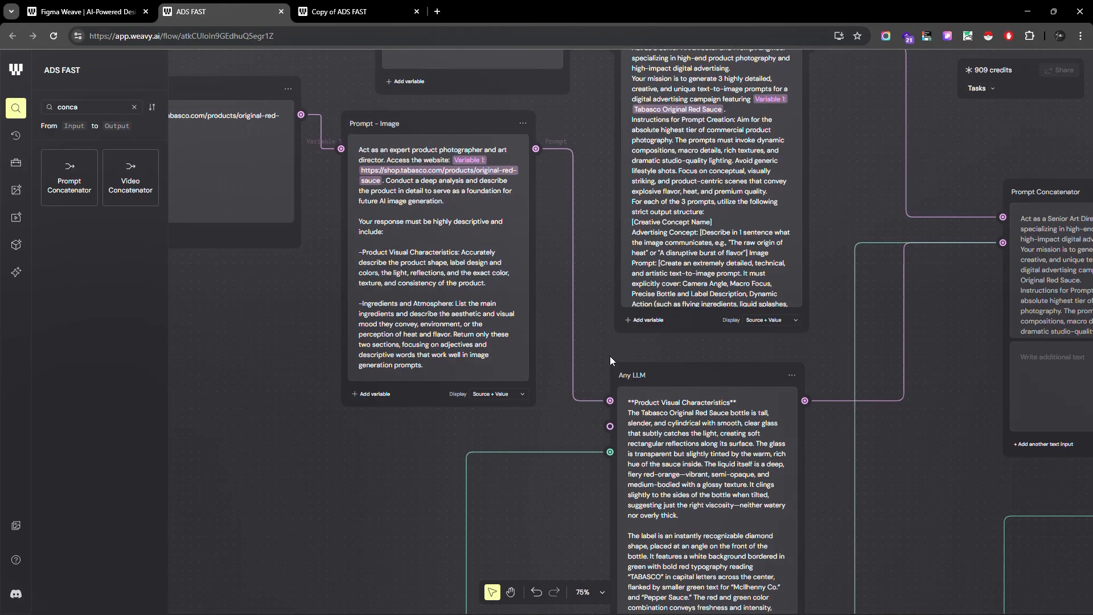
Examine the Any LLM node fed by Prompt - Image, reading its model settings and full product description
scroll(610, 357, down, 5)
scroll(843, 132, up, 5)
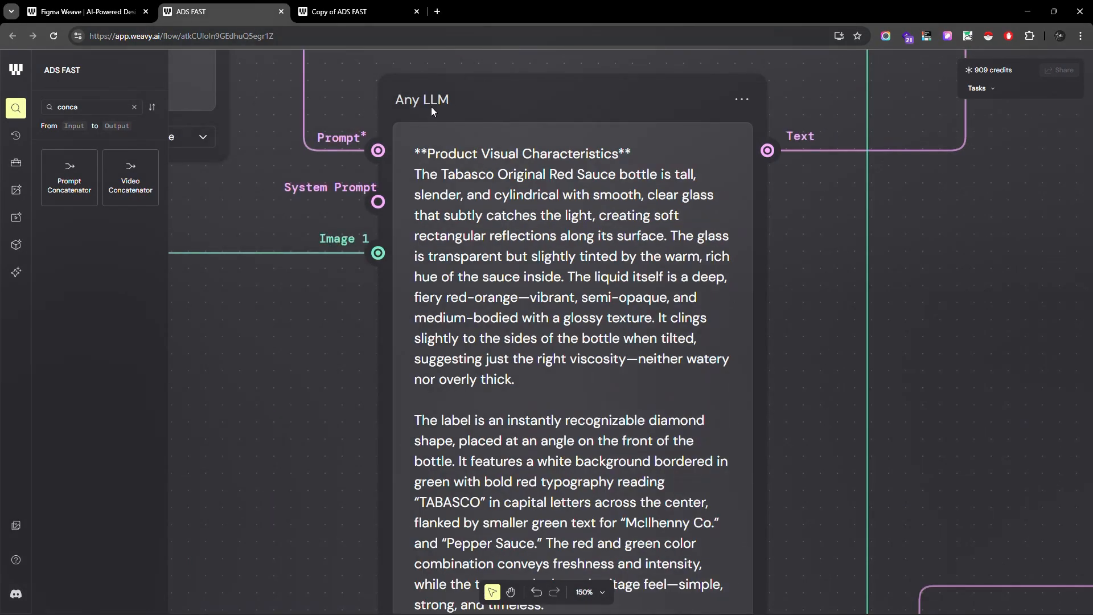
scroll(431, 107, up, 2)
click(535, 297)
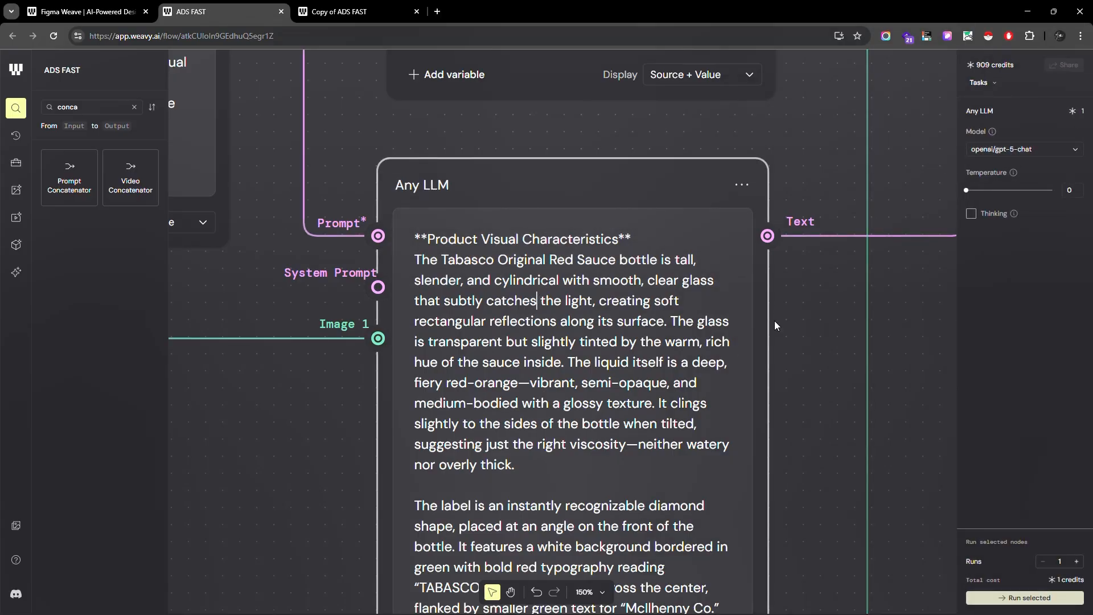
scroll(620, 302, down, 5)
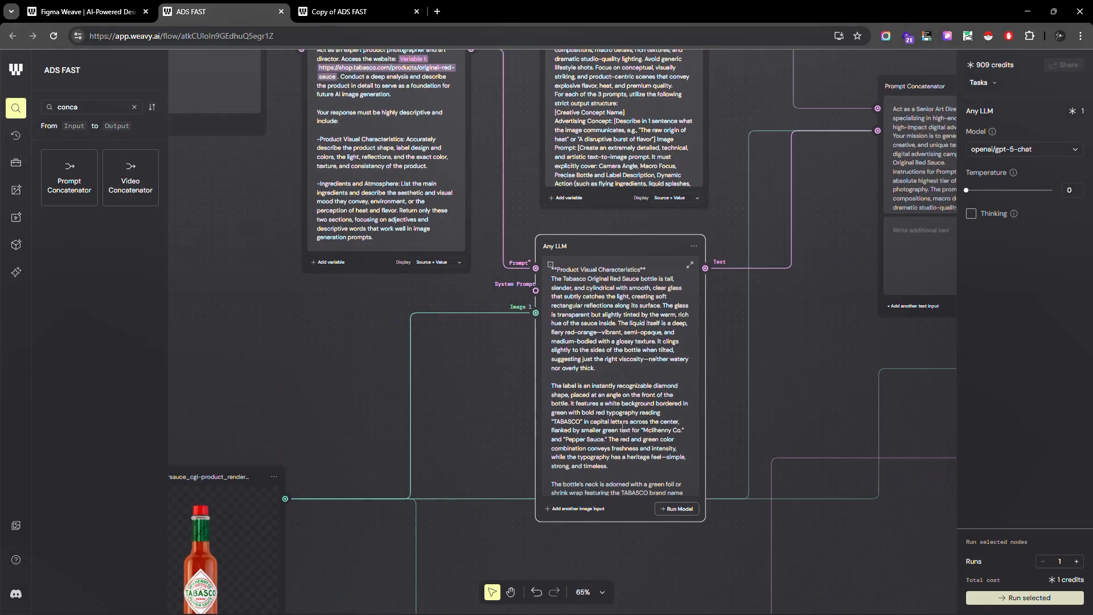
scroll(652, 410, up, 3)
scroll(652, 411, up, 1)
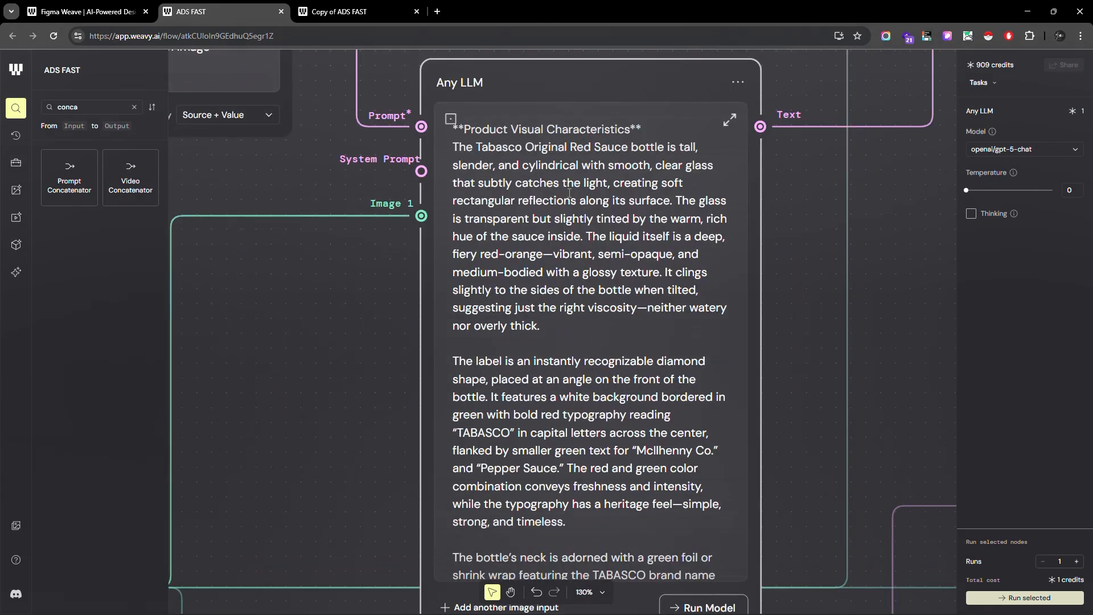
click(549, 200)
scroll(521, 296, down, 1)
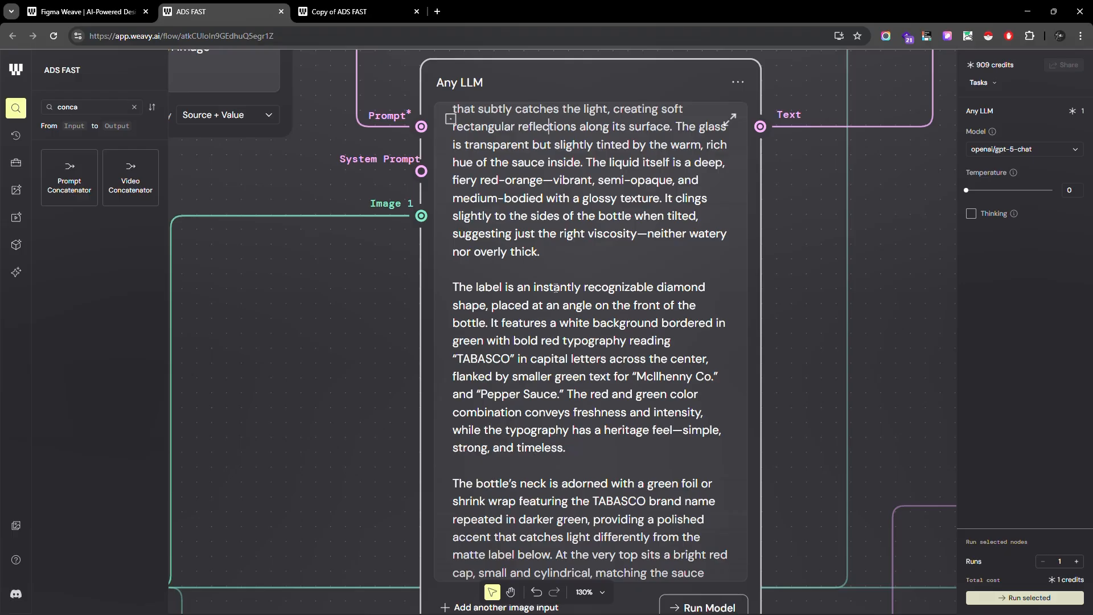
scroll(569, 292, down, 4)
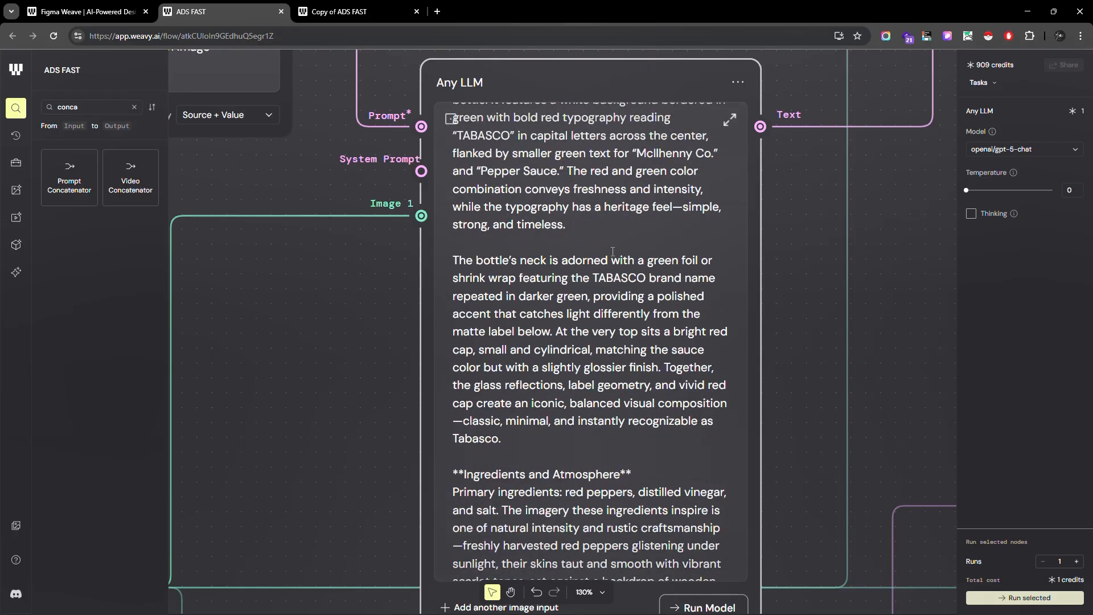
scroll(616, 465, down, 5)
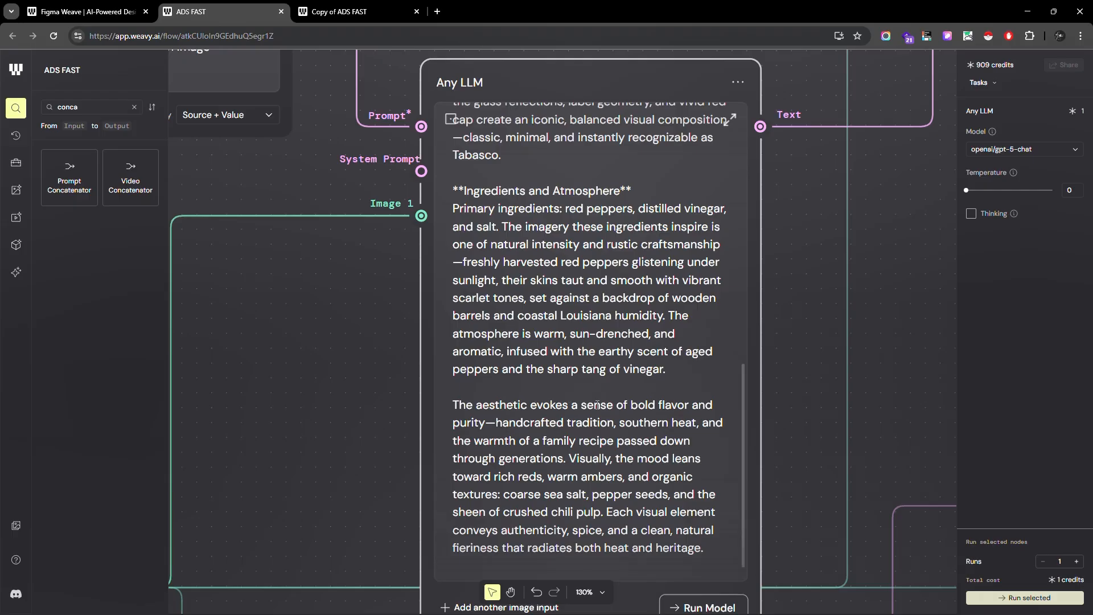
scroll(644, 311, down, 2)
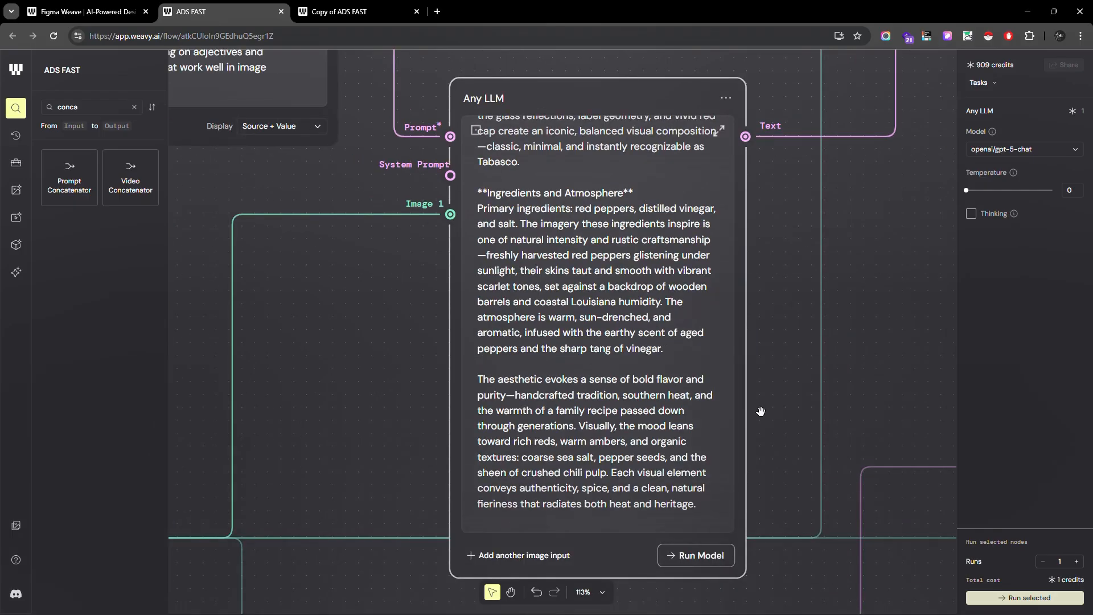
Read the product description in the Any LLM node below Prompt text-to-image, covering visual characteristics, ingredients and atmosphere
scroll(762, 413, down, 4)
scroll(499, 207, up, 5)
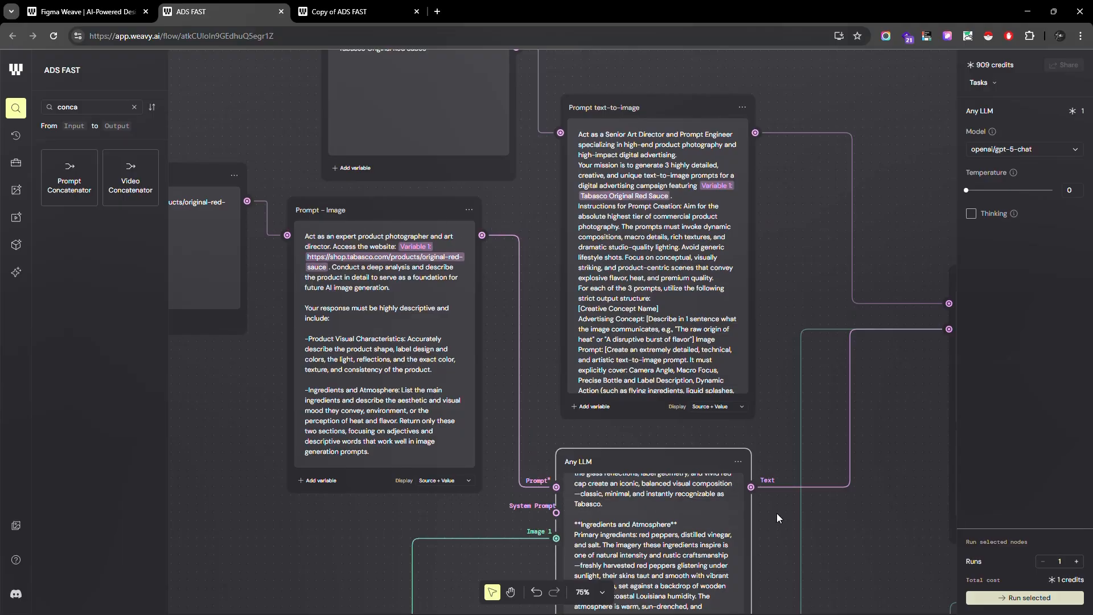
scroll(776, 513, down, 5)
scroll(777, 256, up, 4)
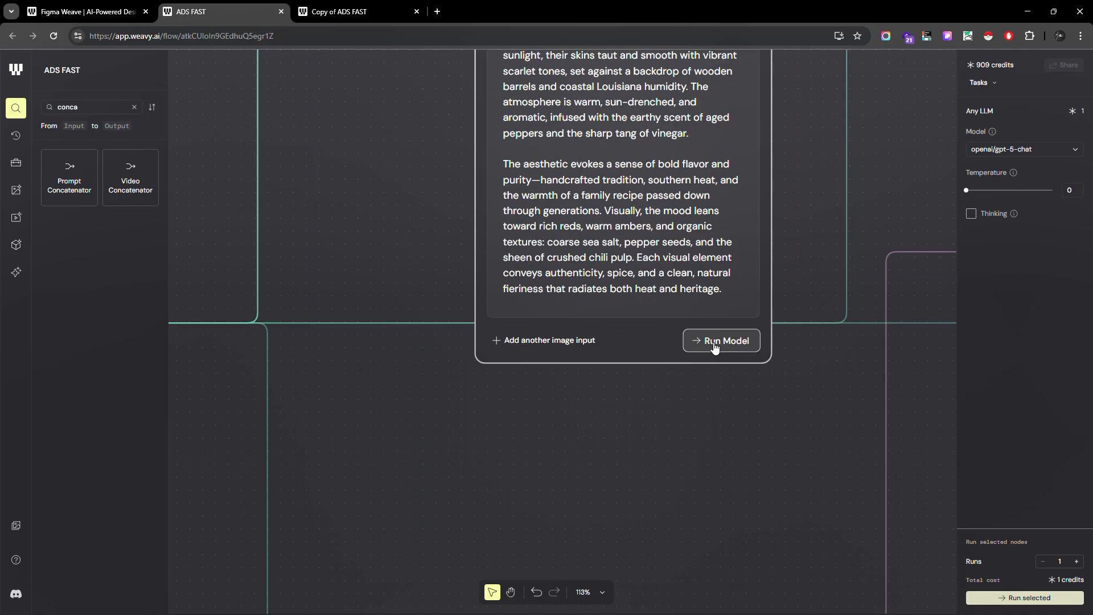
scroll(715, 348, up, 10)
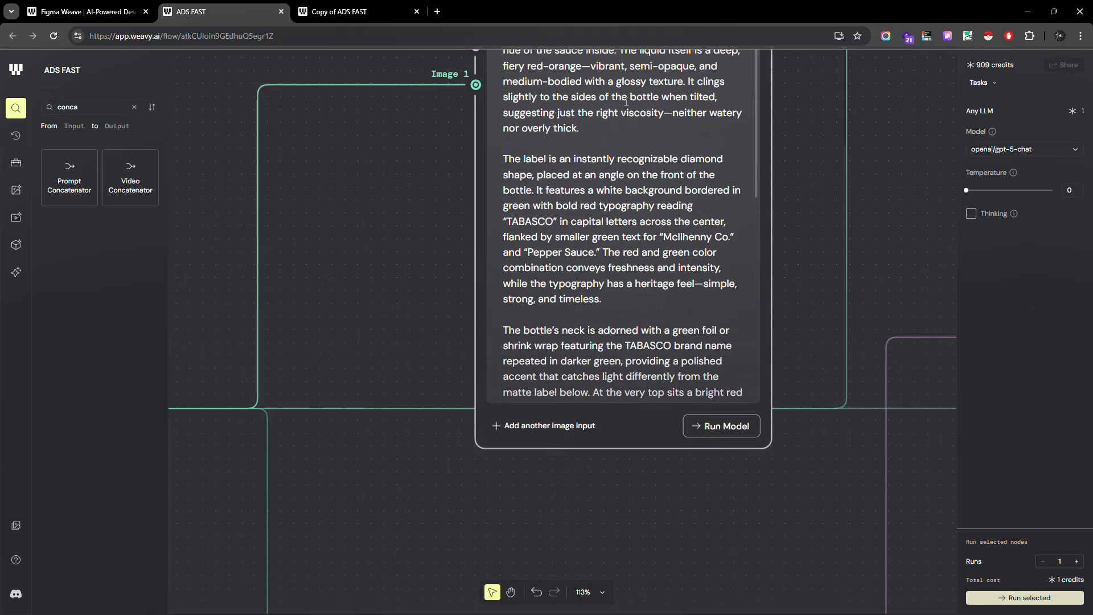
scroll(627, 102, up, 2)
scroll(790, 221, up, 5)
scroll(572, 392, down, 10)
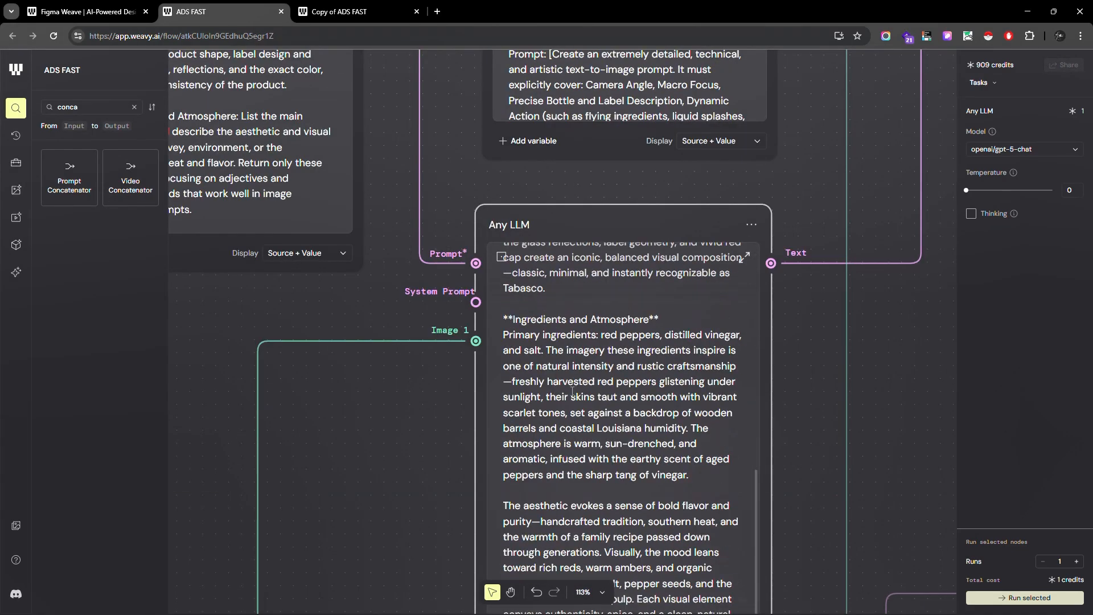
scroll(646, 201, down, 5)
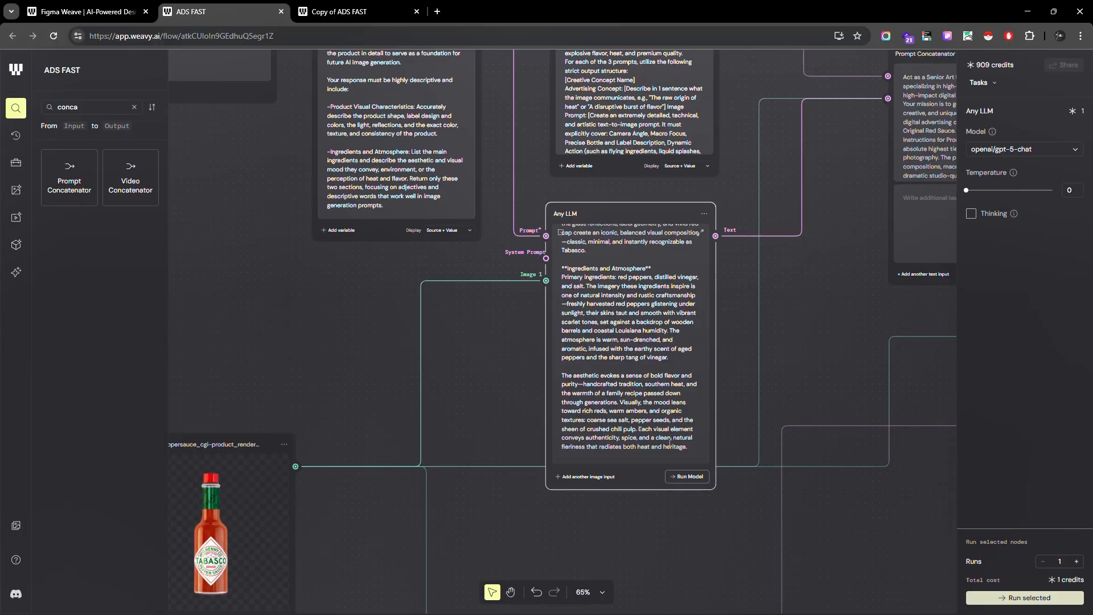
Examine the inputs feeding the product-description Any LLM: the Prompt - Image instructions, the Website variable and the Tabasco bottle image
scroll(670, 441, up, 3)
scroll(447, 289, up, 5)
scroll(366, 422, up, 5)
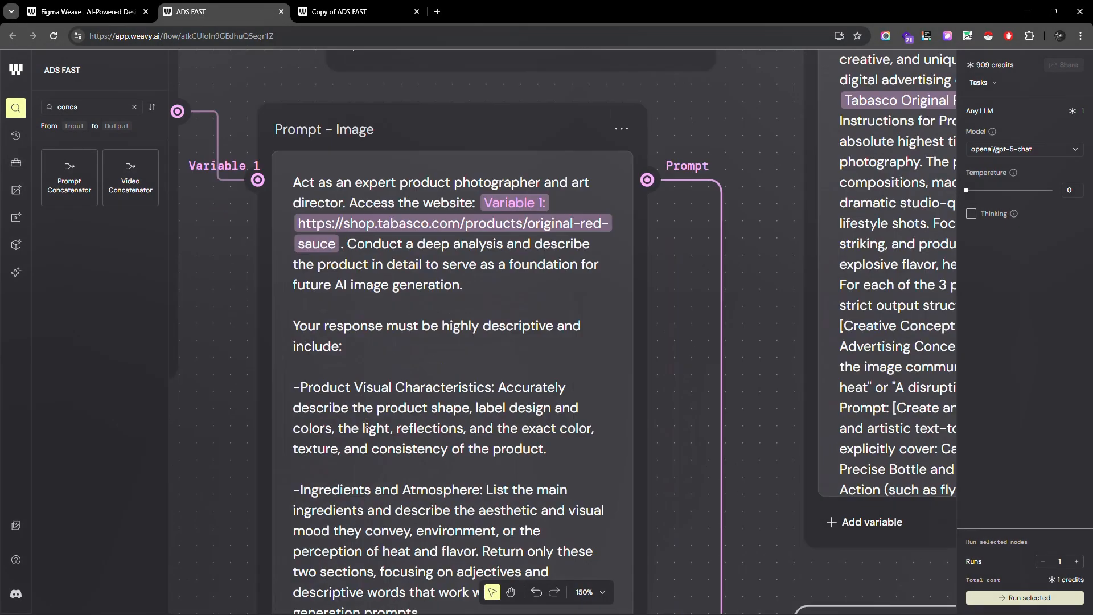
scroll(668, 108, down, 12)
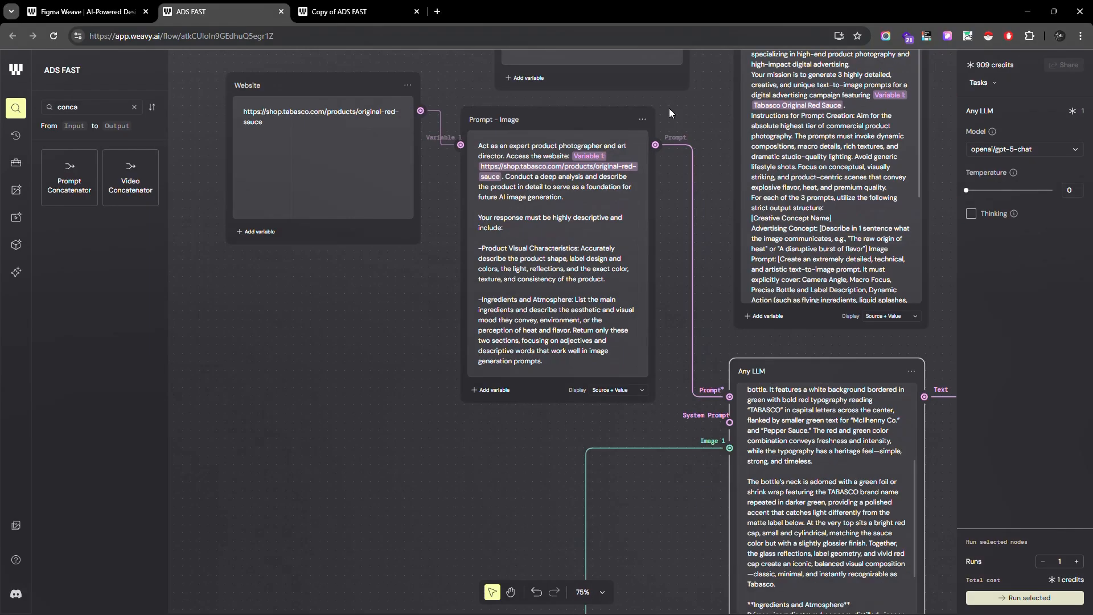
scroll(513, 460, up, 9)
scroll(513, 460, up, 3)
scroll(401, 456, down, 10)
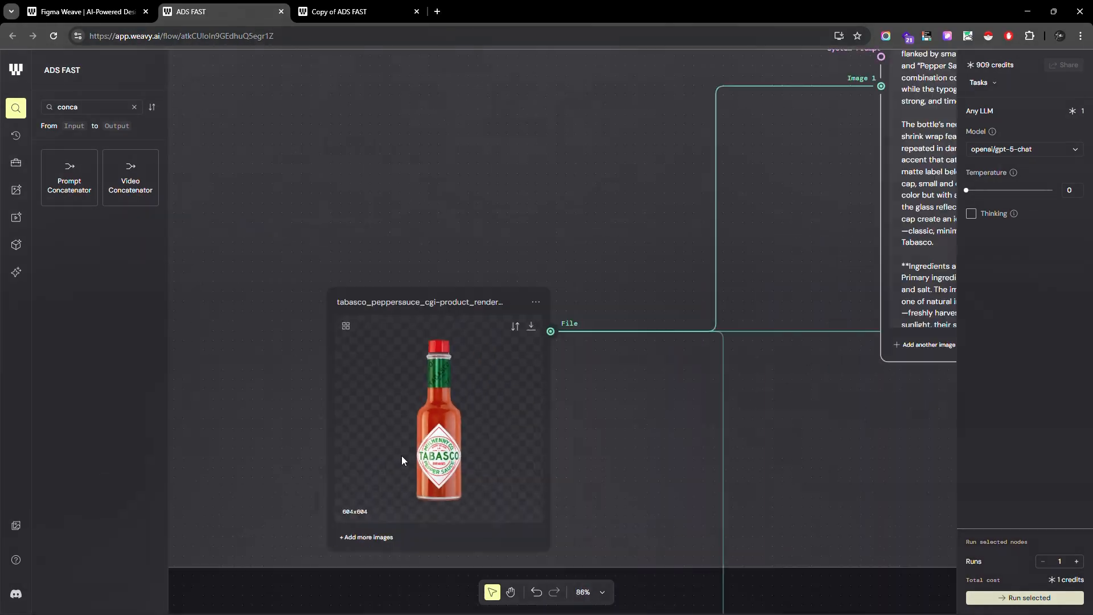
scroll(624, 290, up, 13)
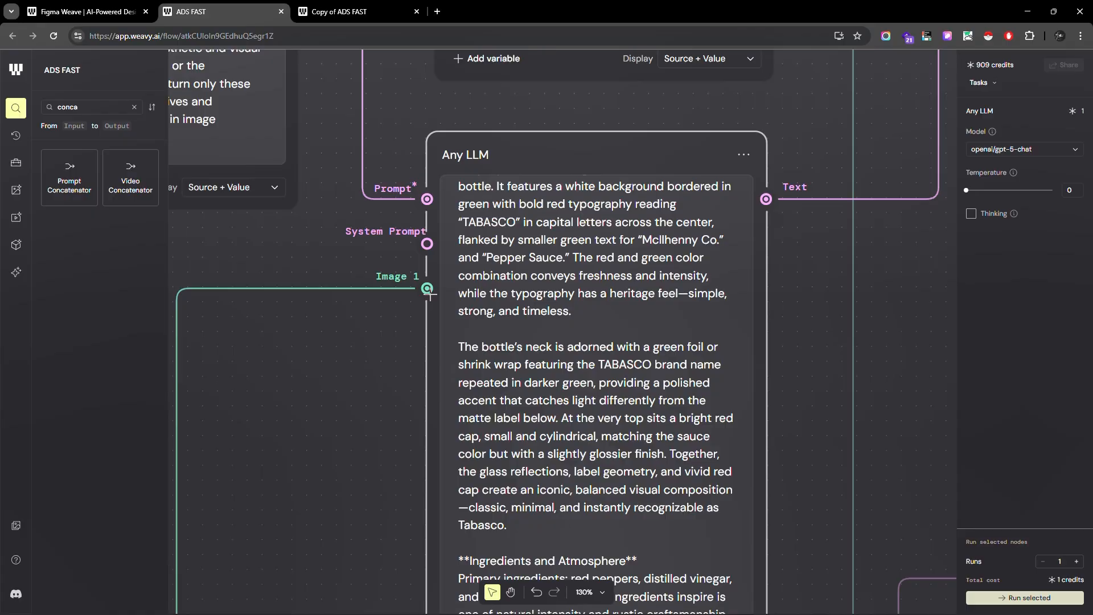
Review the Any LLM's Ingredients and Atmosphere section and follow its text output to the Prompt Concatenator
scroll(604, 300, down, 5)
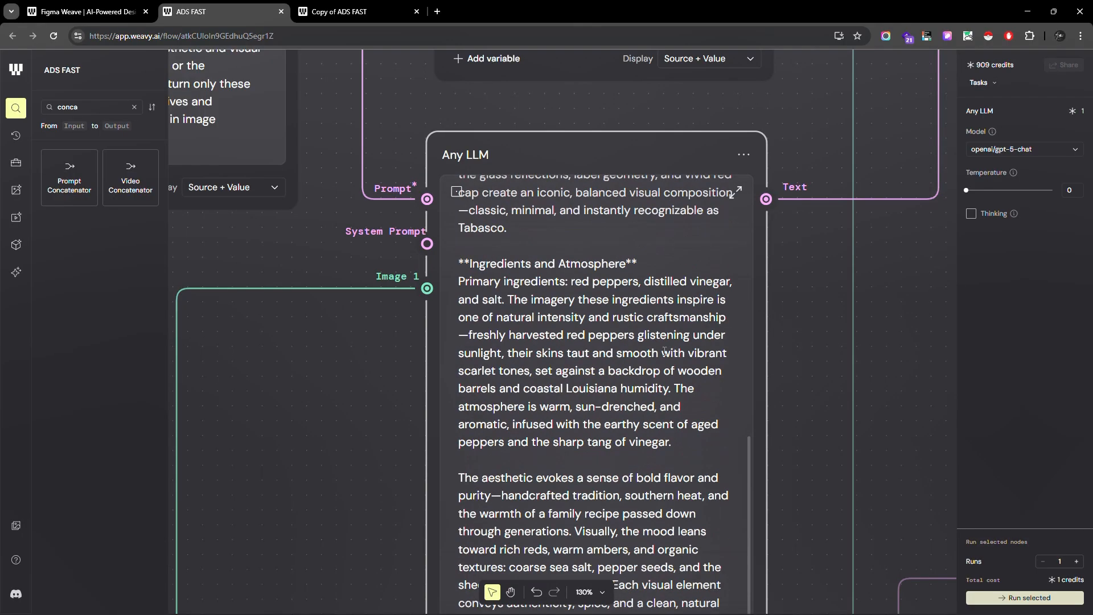
scroll(665, 352, down, 6)
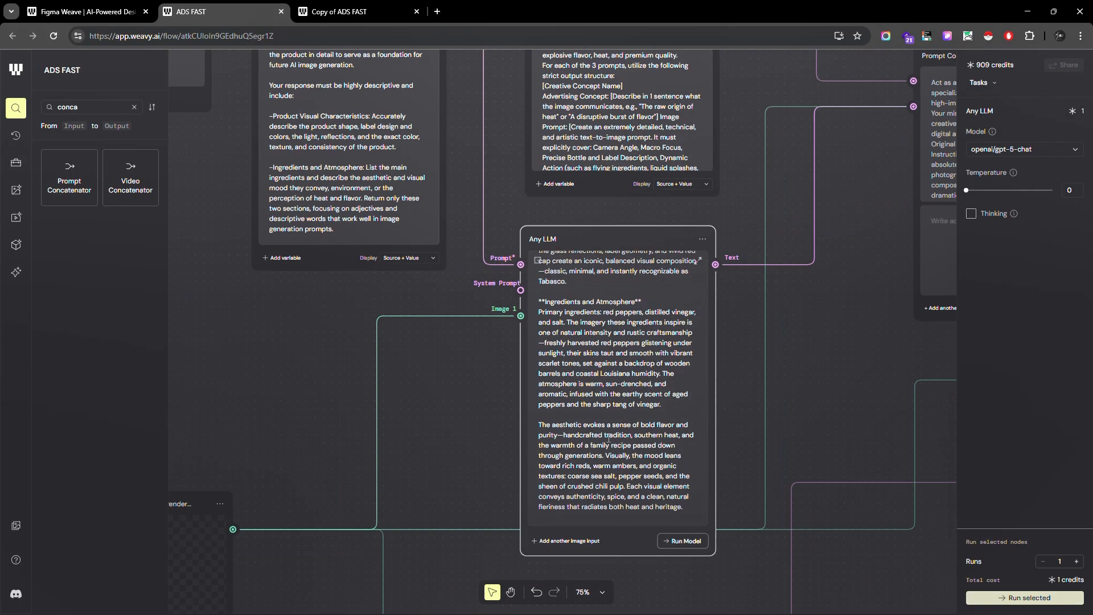
scroll(625, 491, up, 6)
scroll(368, 378, up, 3)
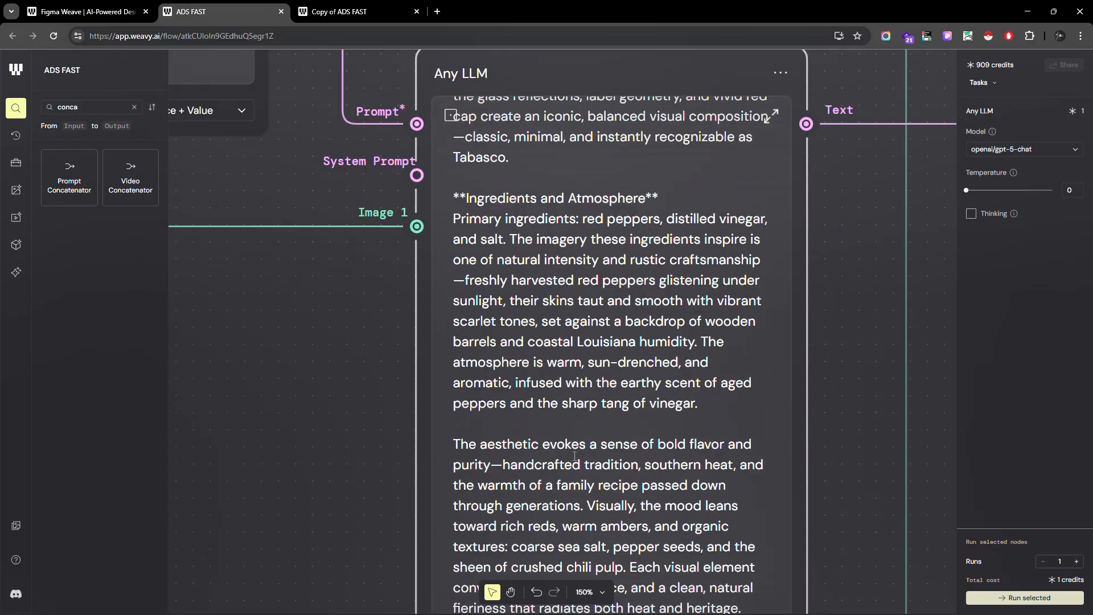
scroll(301, 394, down, 9)
scroll(483, 195, up, 3)
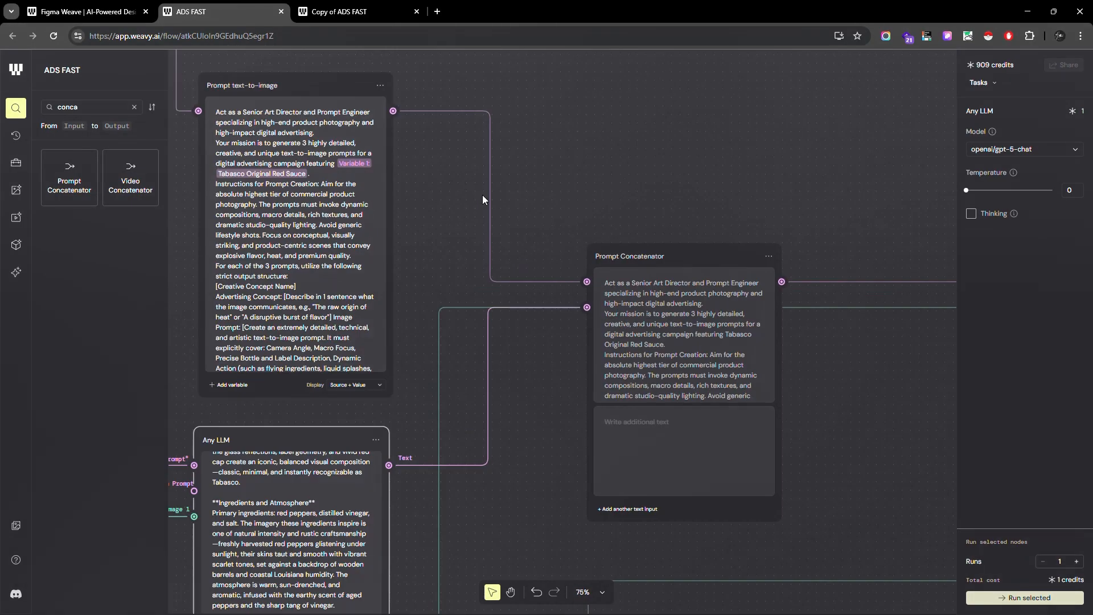
scroll(540, 255, up, 2)
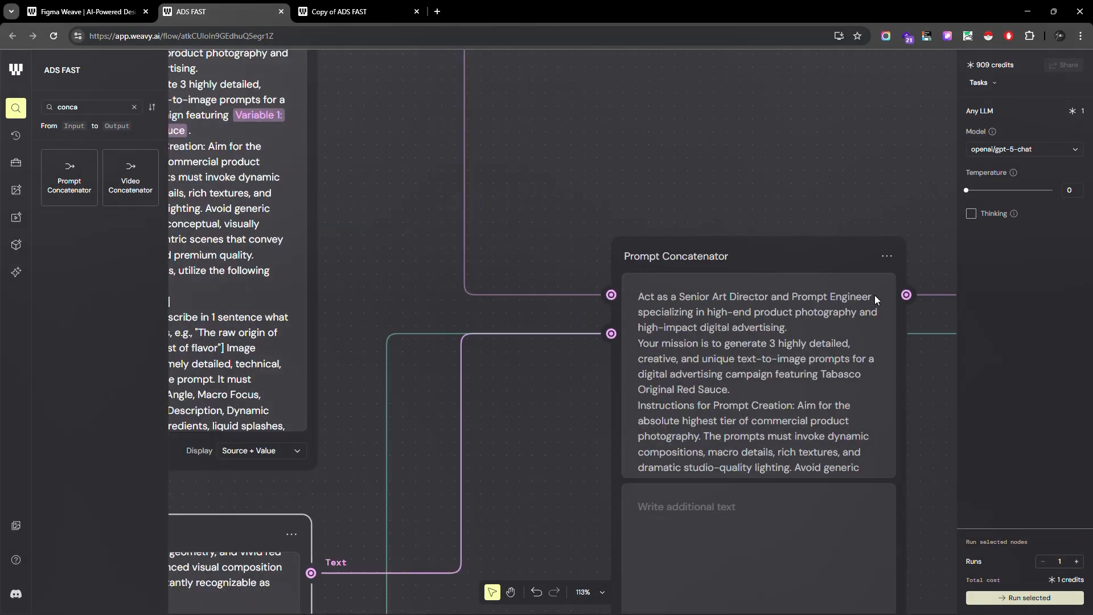
scroll(809, 167, down, 3)
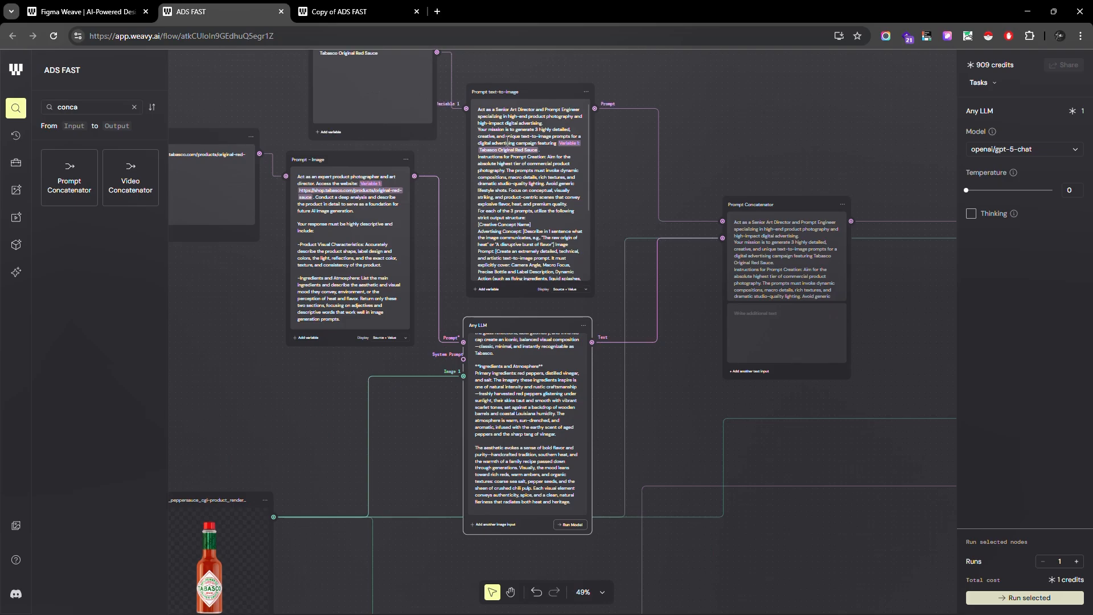
Compare the Any LLM product description with the Prompt text-to-image instructions, the two sources joined in the Prompt Concatenator
scroll(829, 162, up, 3)
scroll(765, 296, up, 1)
scroll(765, 296, down, 1)
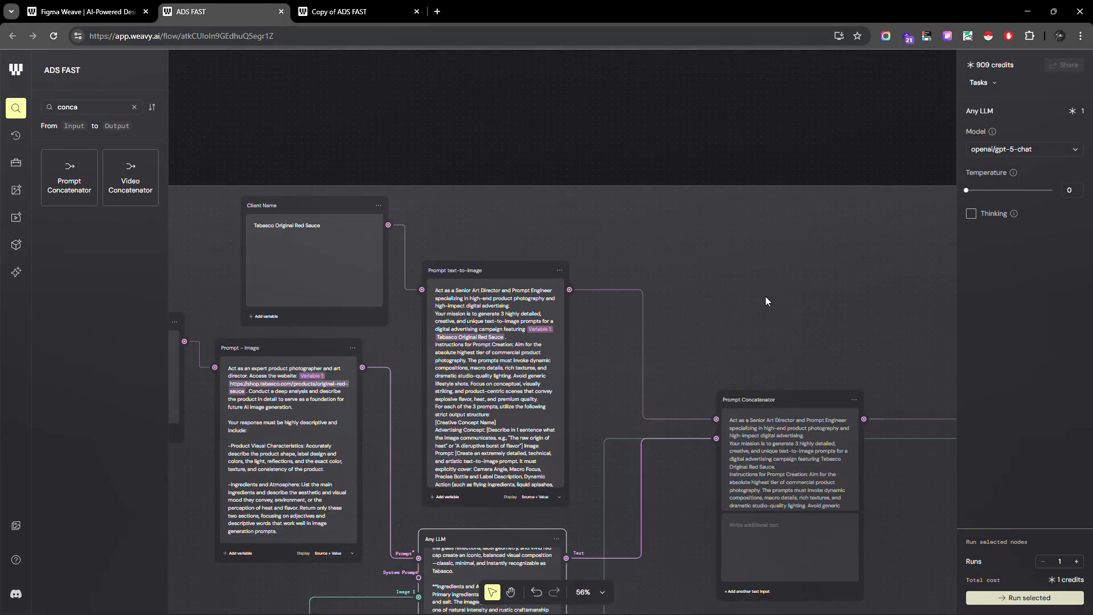
scroll(440, 334, down, 3)
scroll(479, 331, up, 3)
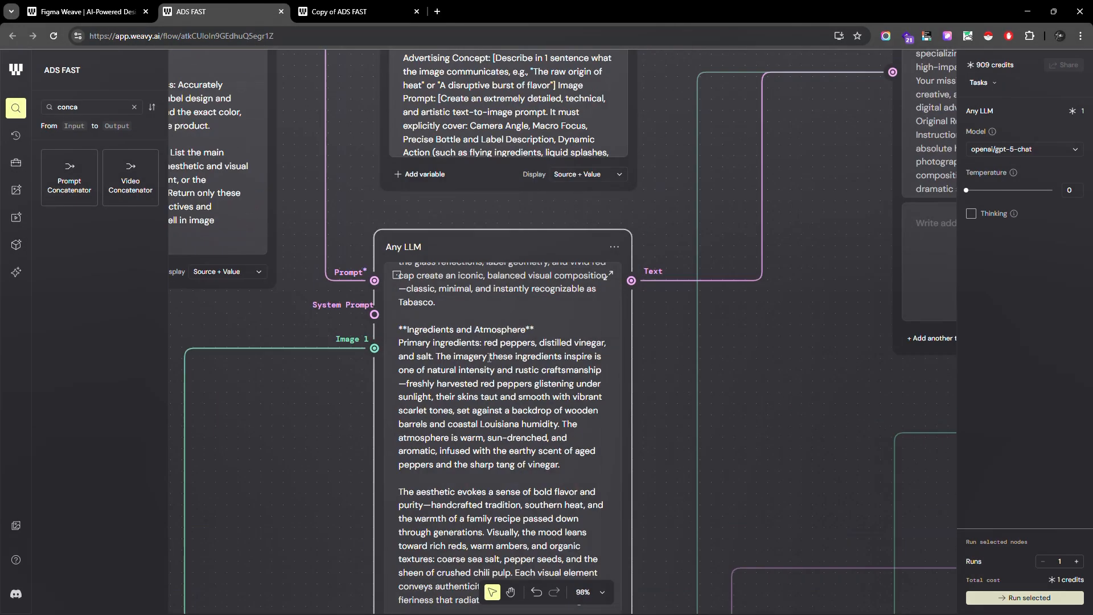
scroll(490, 357, up, 10)
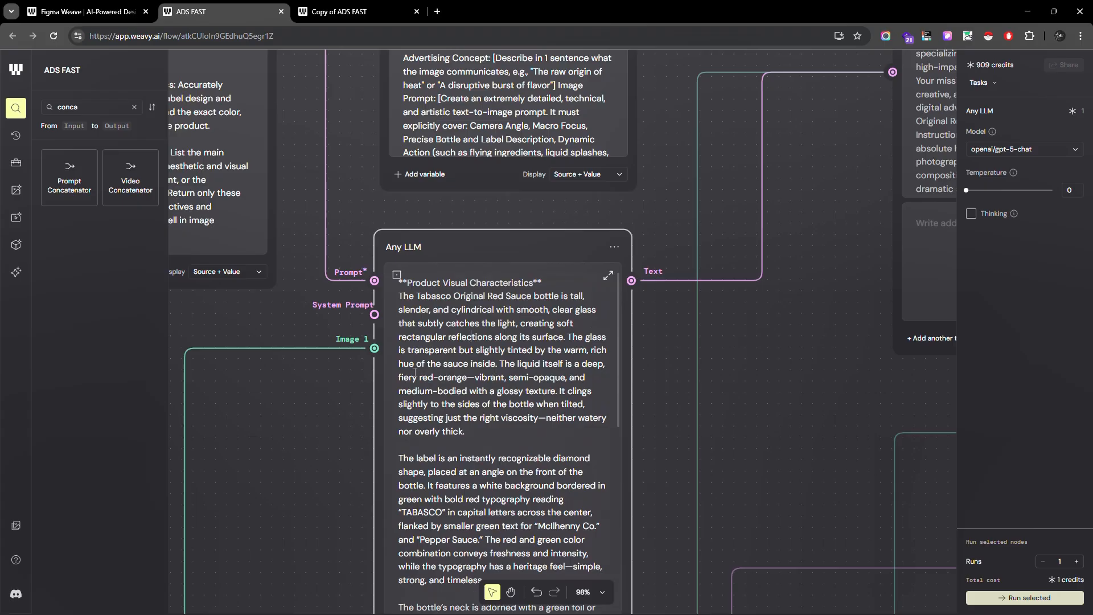
scroll(743, 251, down, 5)
scroll(743, 251, up, 4)
scroll(749, 281, down, 3)
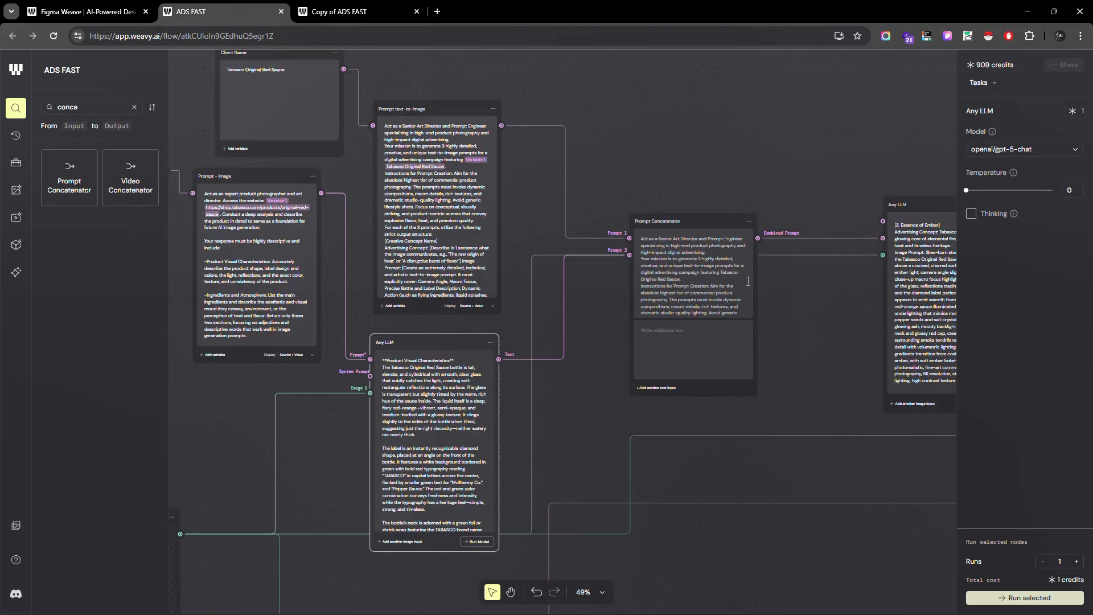
scroll(476, 180, up, 6)
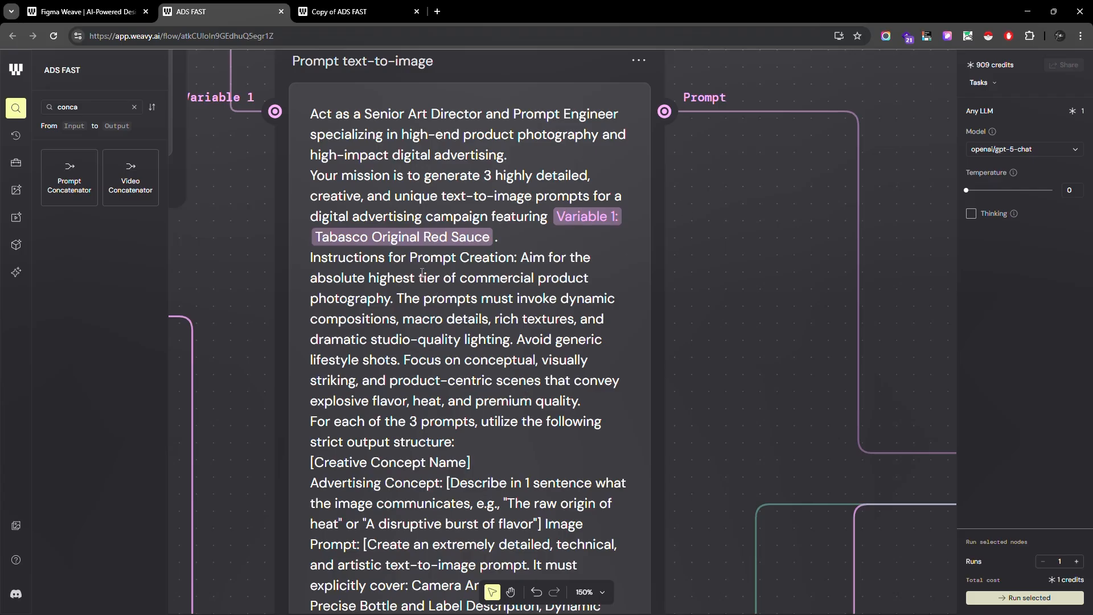
scroll(222, 234, down, 7)
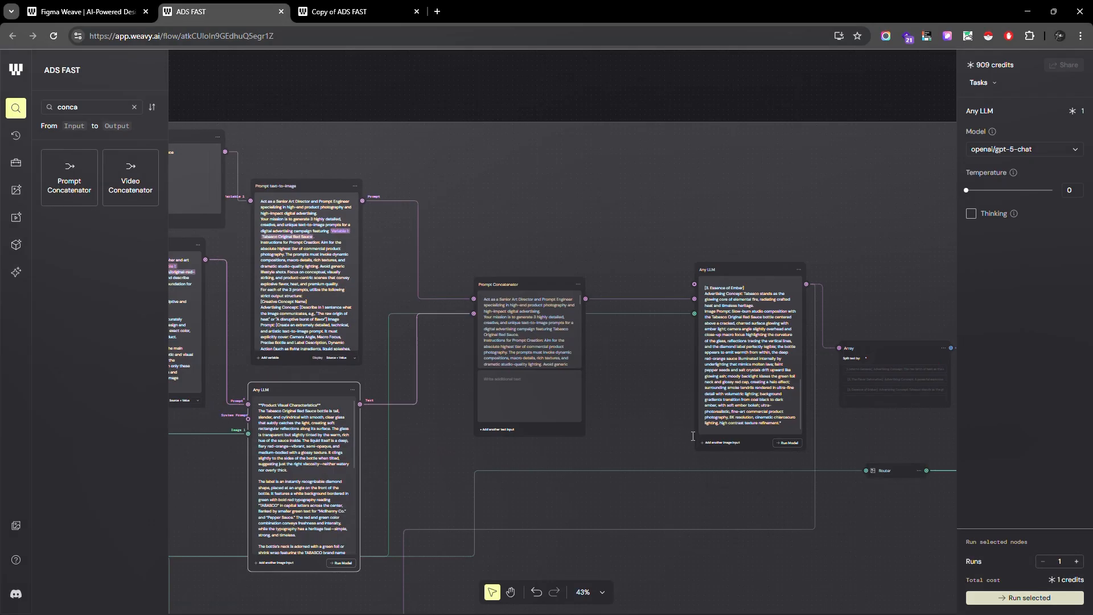
Follow the combined prompt into the next Any LLM node, select that node and read its advertising prompts back to the first concept
scroll(564, 347, up, 6)
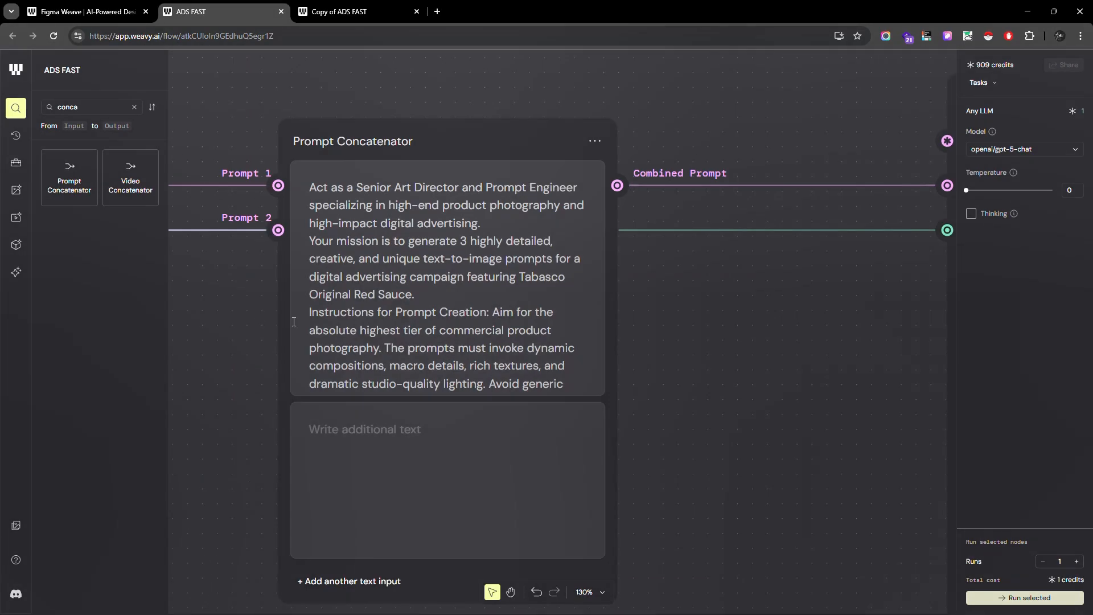
scroll(250, 317, down, 7)
drag(539, 308, 460, 312)
scroll(460, 311, up, 6)
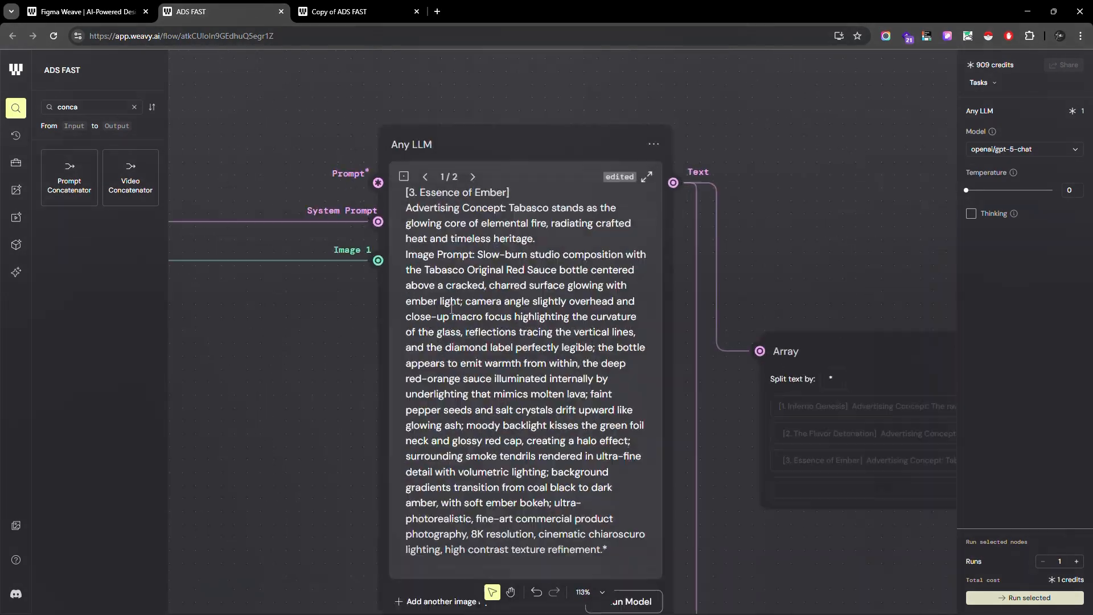
scroll(451, 309, up, 1)
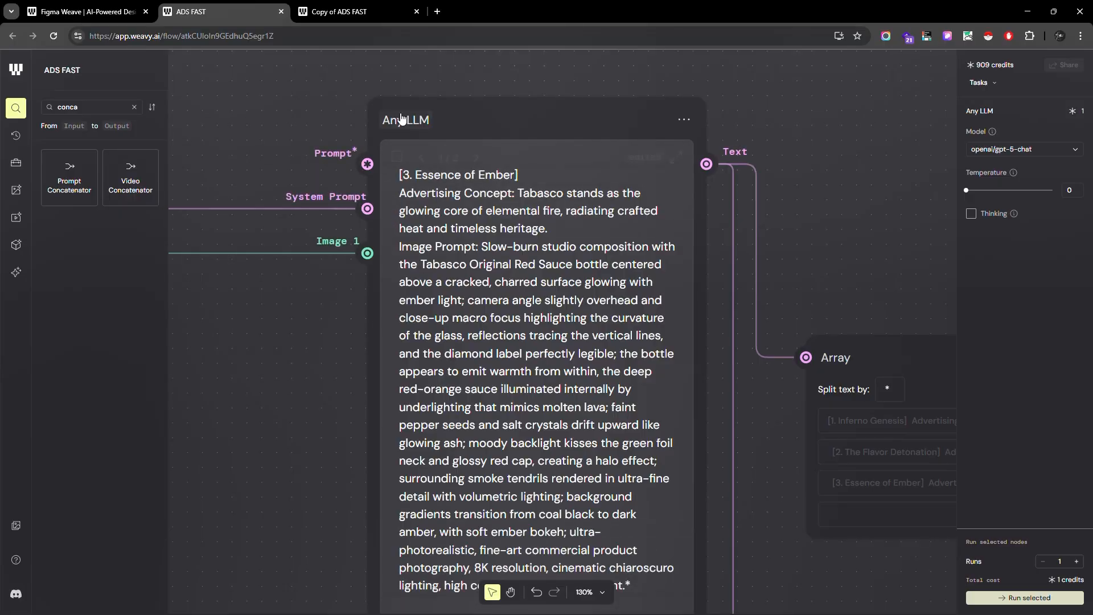
click(581, 251)
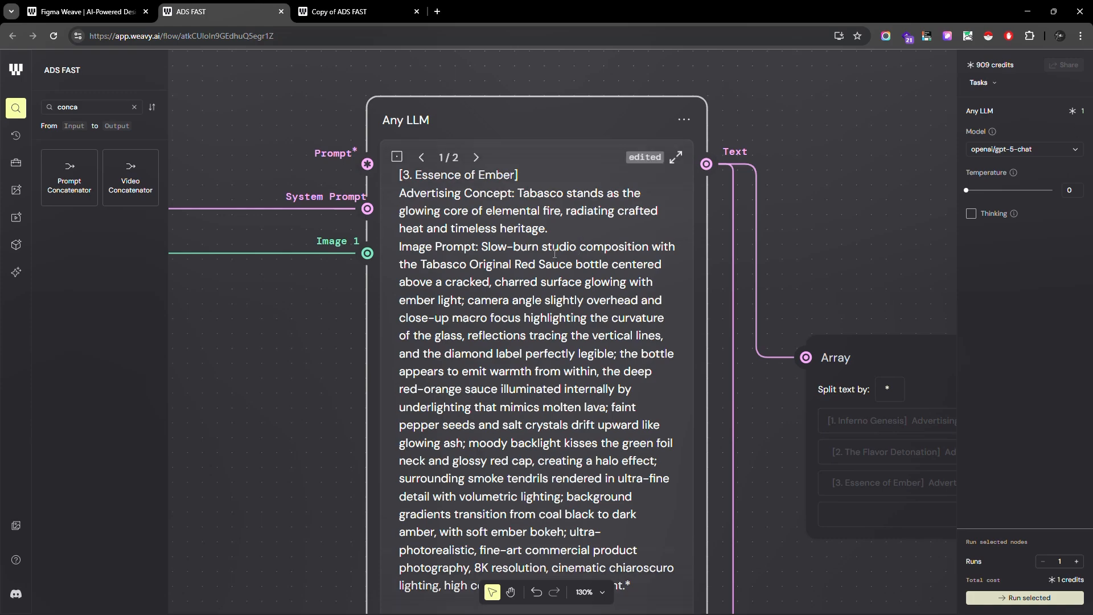
scroll(475, 251, up, 12)
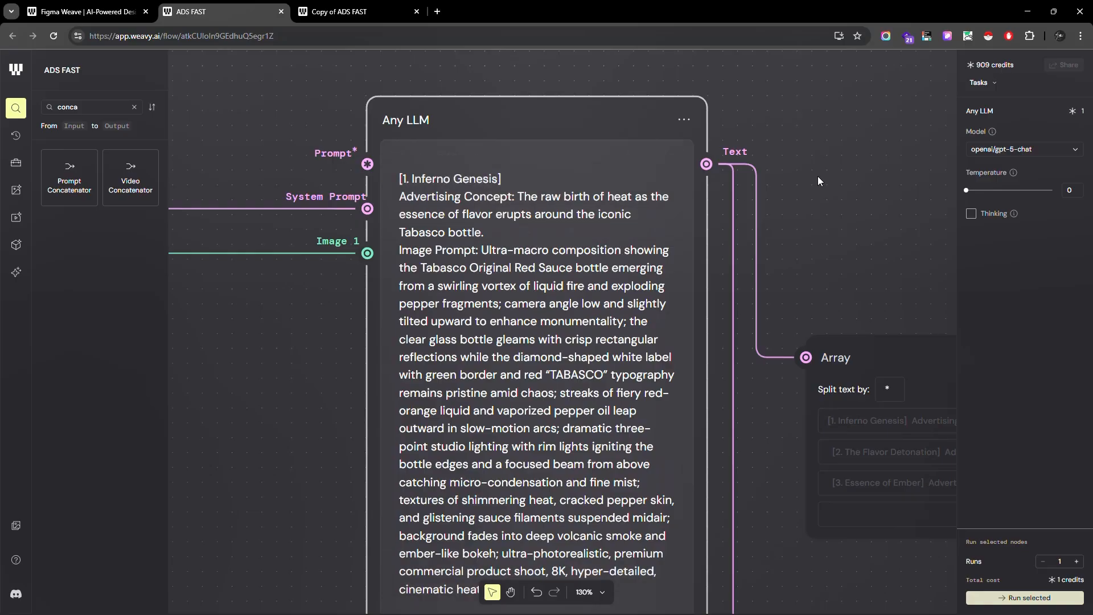
Retrace the start of the IMAGE group from the Website and Client Name variables through the prompt nodes to the first Any LLM
scroll(838, 162, down, 10)
scroll(803, 347, down, 4)
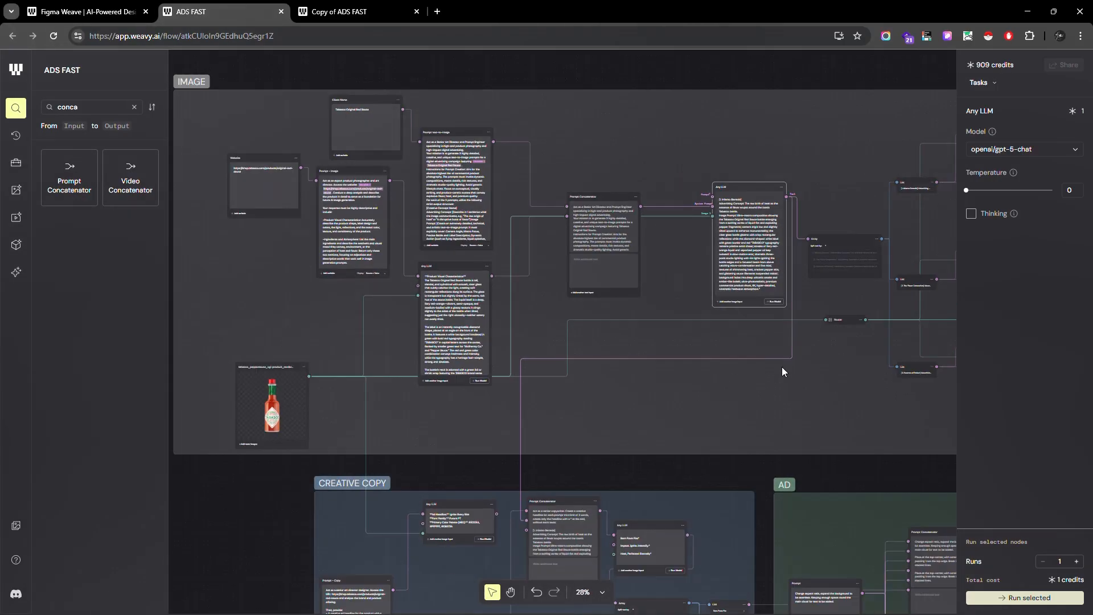
scroll(502, 253, up, 7)
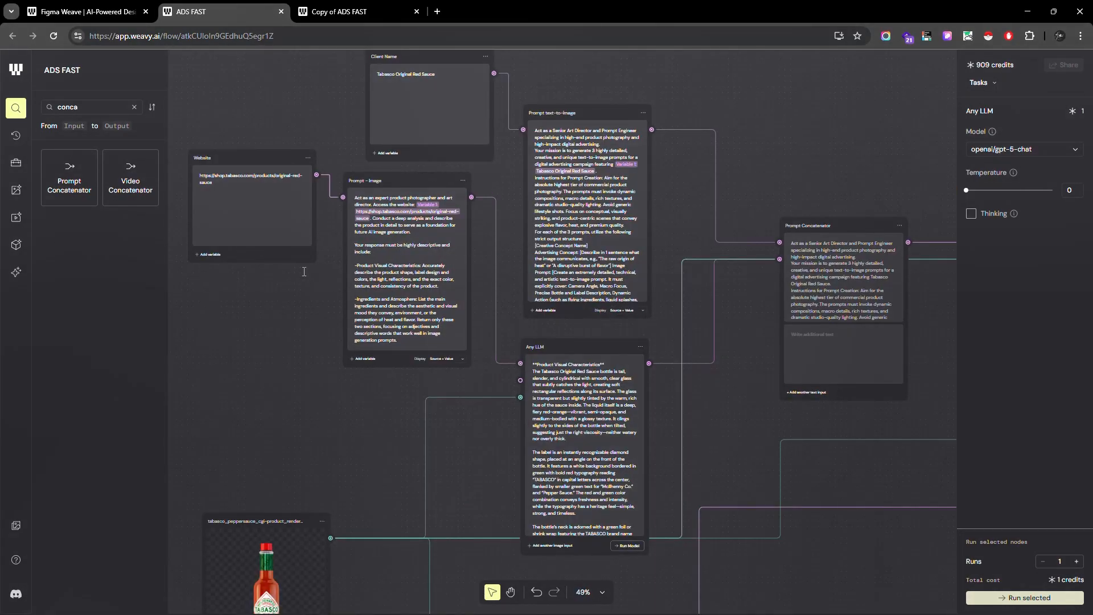
scroll(240, 118, up, 5)
scroll(247, 270, down, 5)
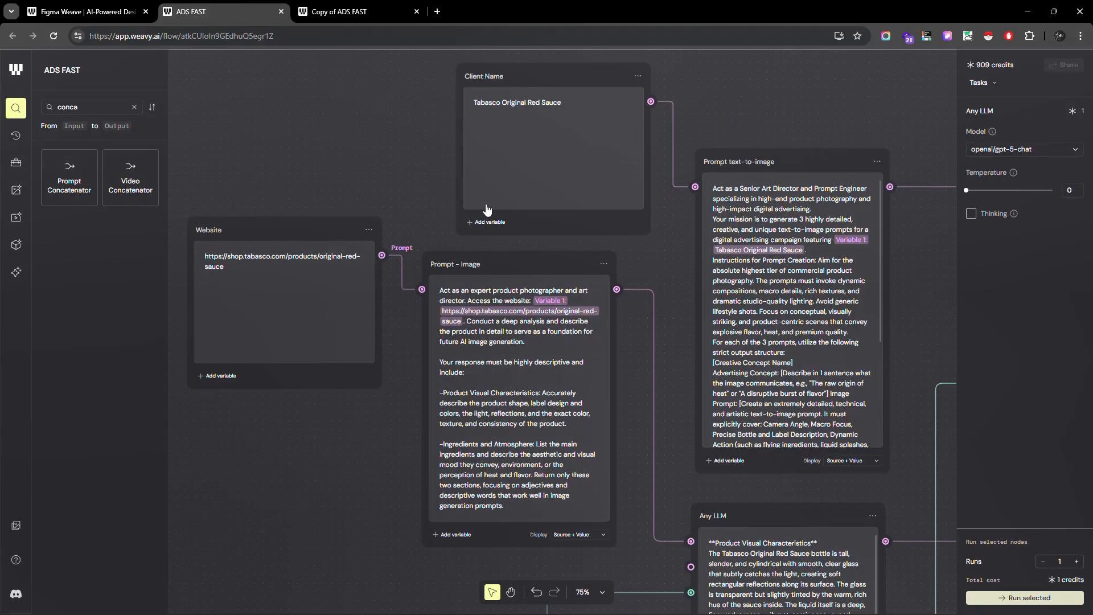
scroll(454, 258, up, 4)
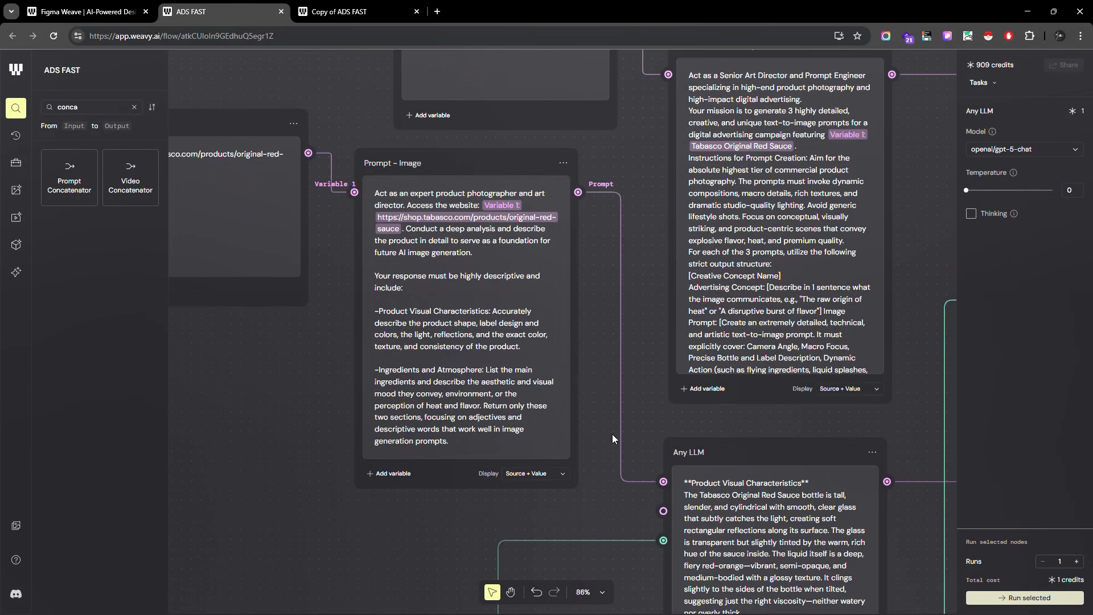
scroll(188, 234, down, 4)
scroll(617, 344, up, 3)
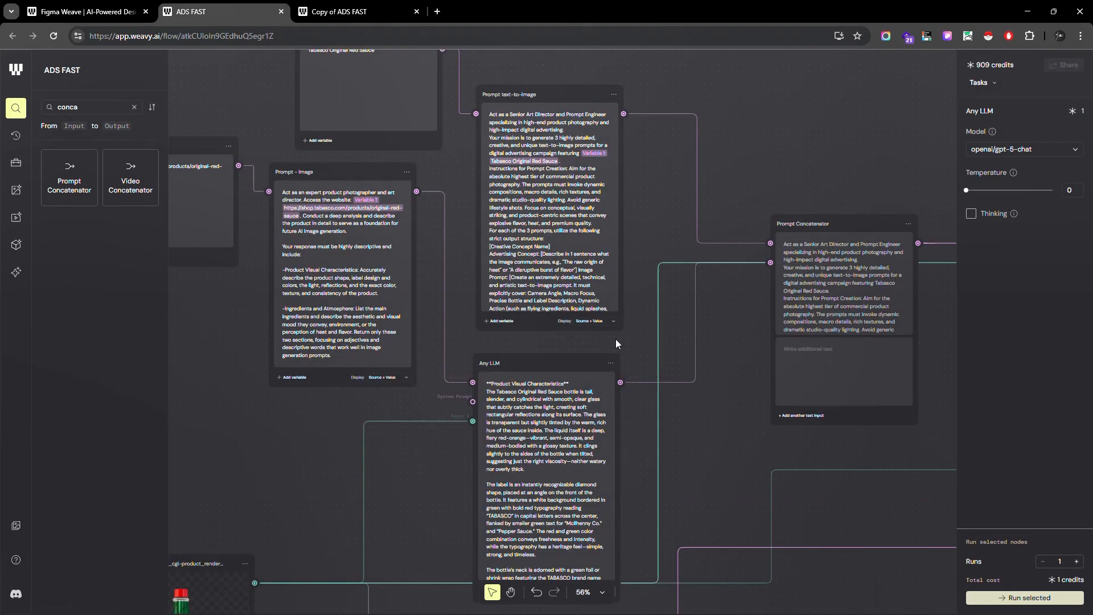
Trace Prompt text-to-image through the Prompt Concatenator into the System Prompt input of the Any LLM that writes the ad concepts
scroll(590, 92, up, 3)
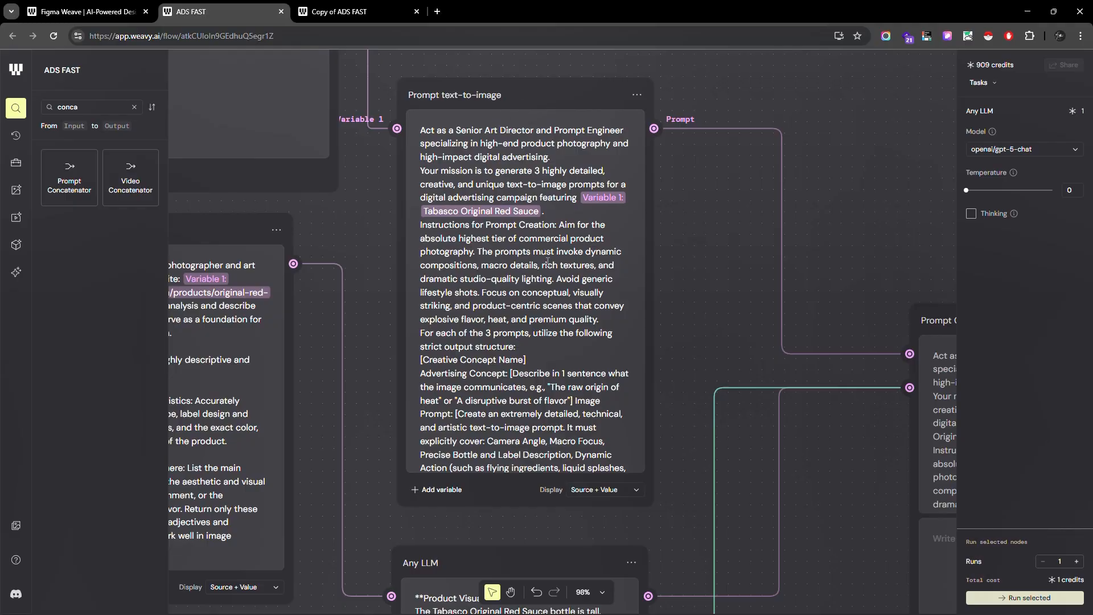
scroll(547, 262, up, 2)
scroll(322, 245, down, 4)
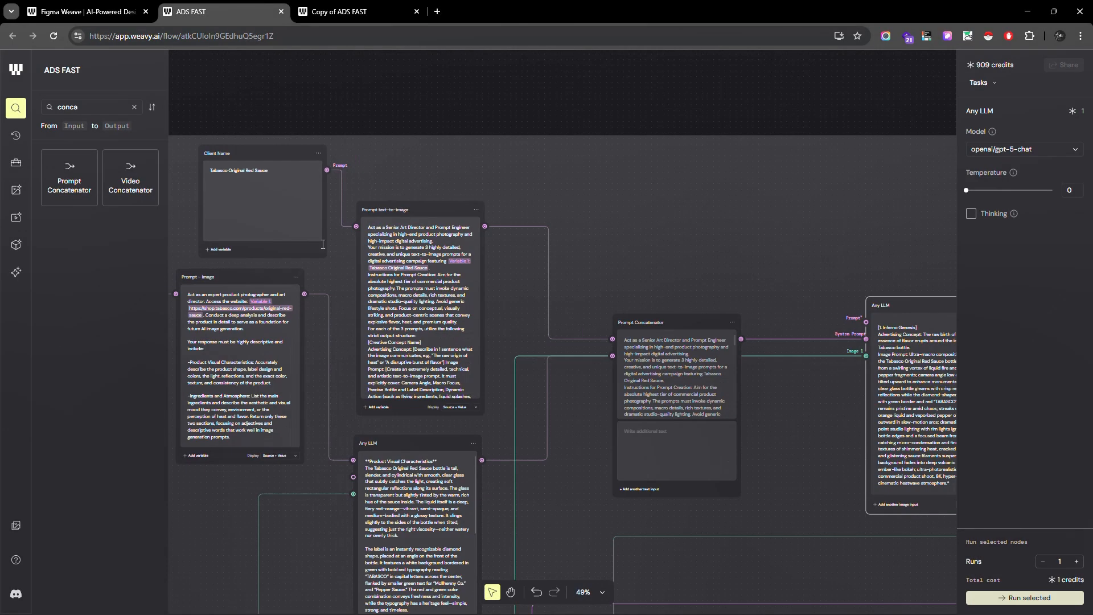
scroll(825, 460, up, 3)
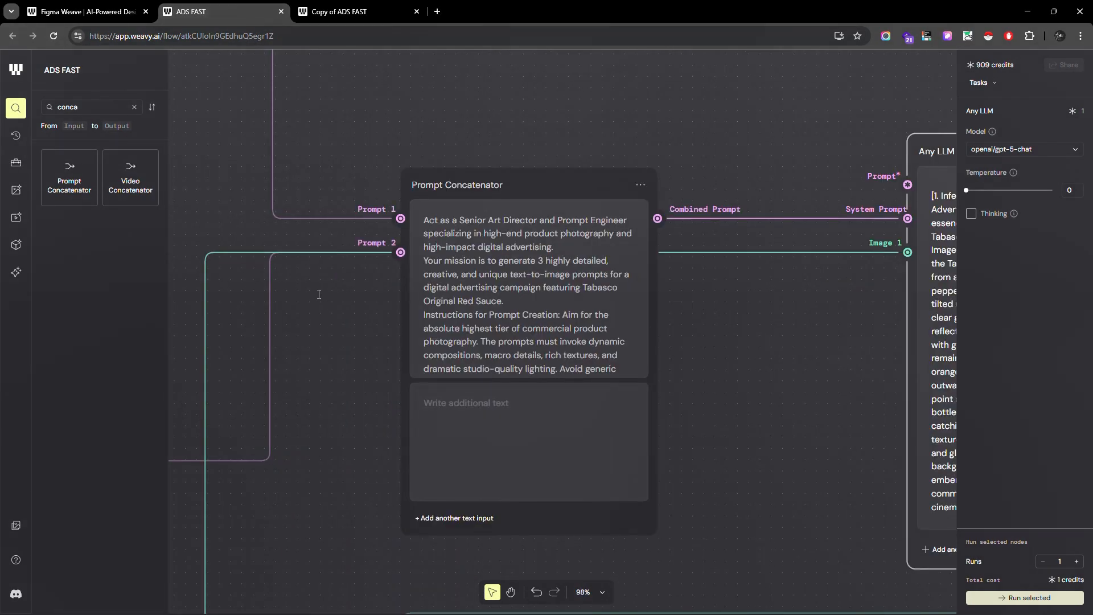
scroll(319, 295, down, 3)
scroll(890, 243, up, 3)
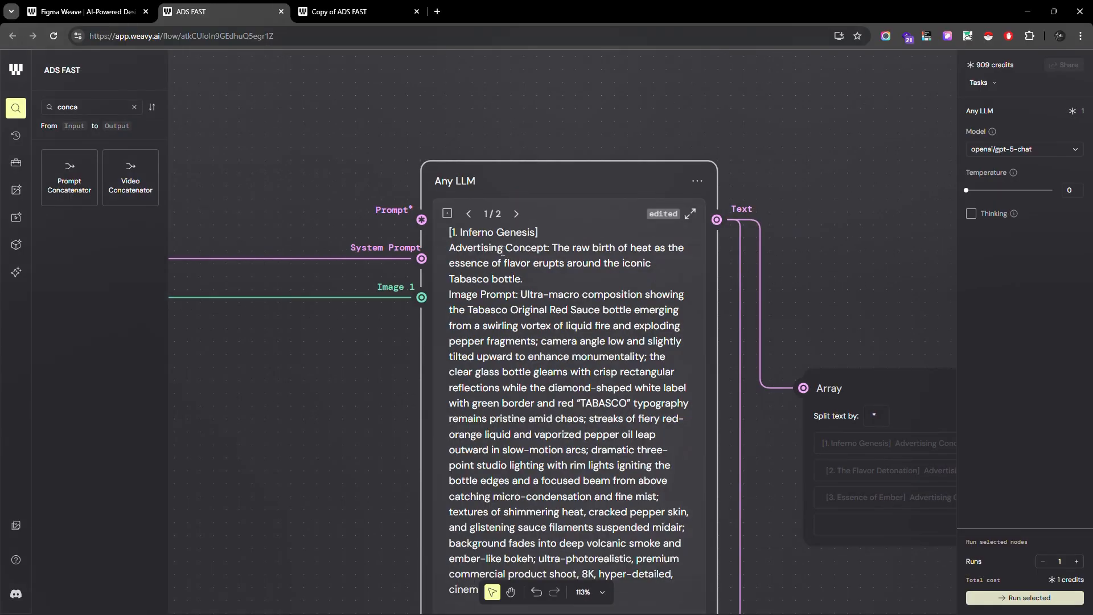
Read the advertising concepts in the Any LLM node through to Essence of Ember, including the node's incoming and outgoing connections
scroll(548, 286, down, 12)
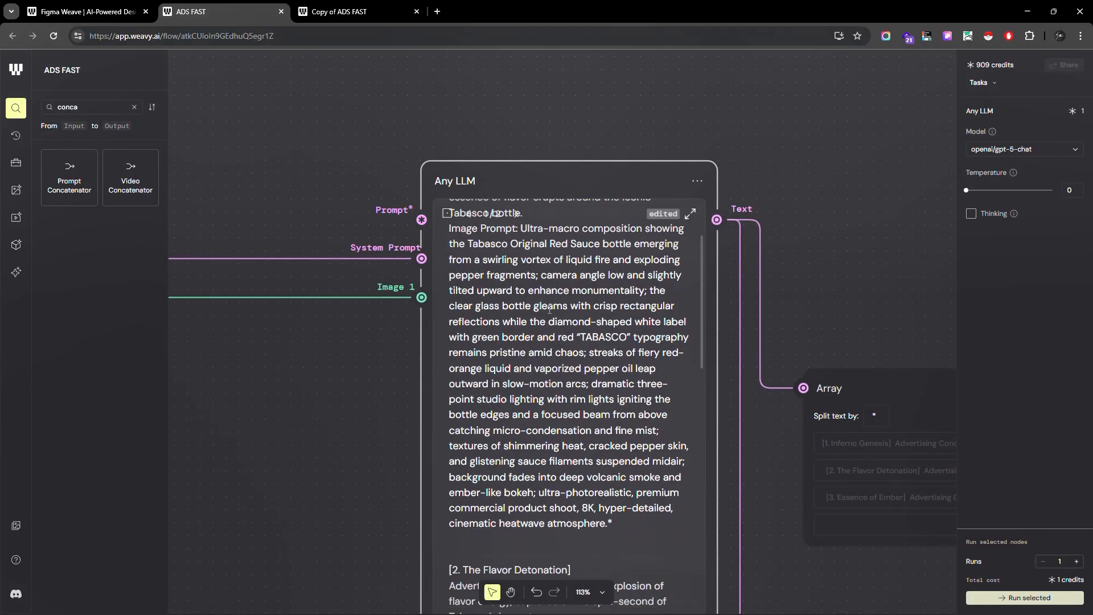
scroll(585, 364, down, 3)
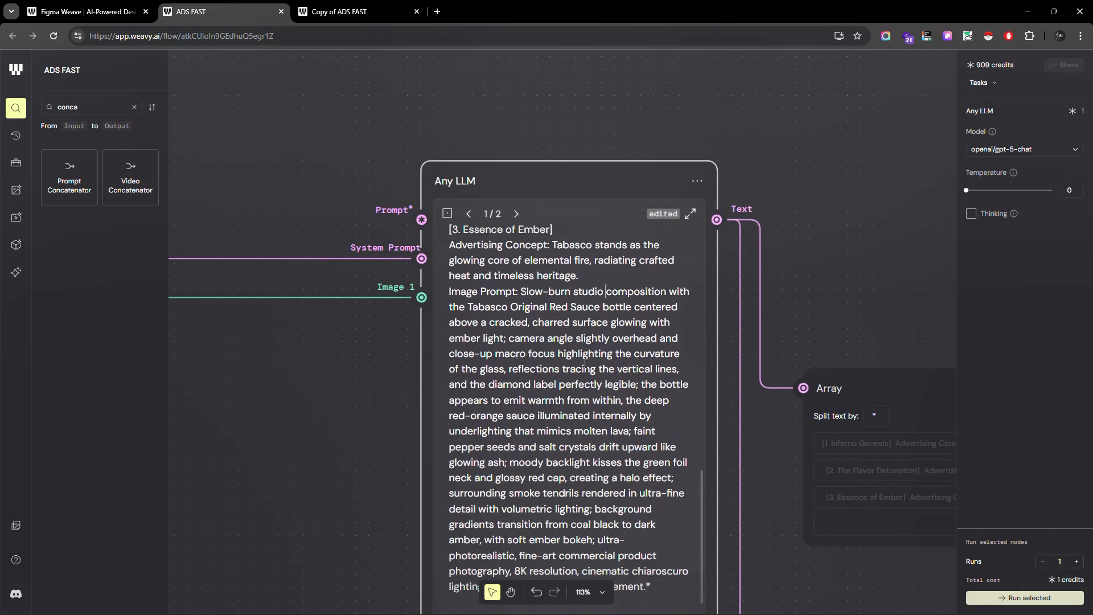
scroll(828, 215, down, 3)
scroll(828, 214, up, 3)
scroll(757, 249, down, 3)
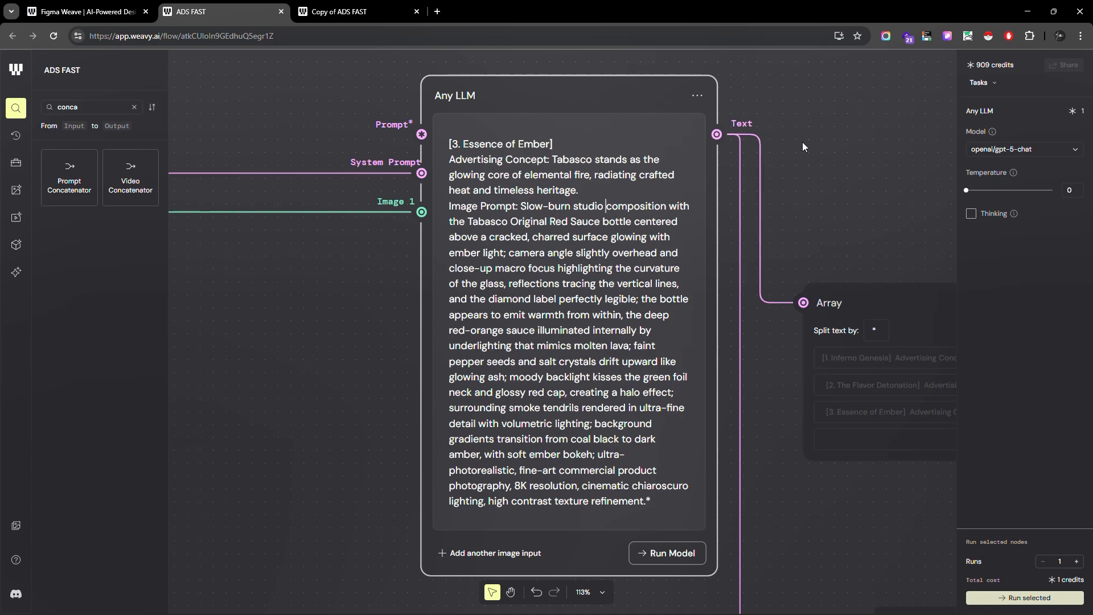
scroll(604, 287, down, 10)
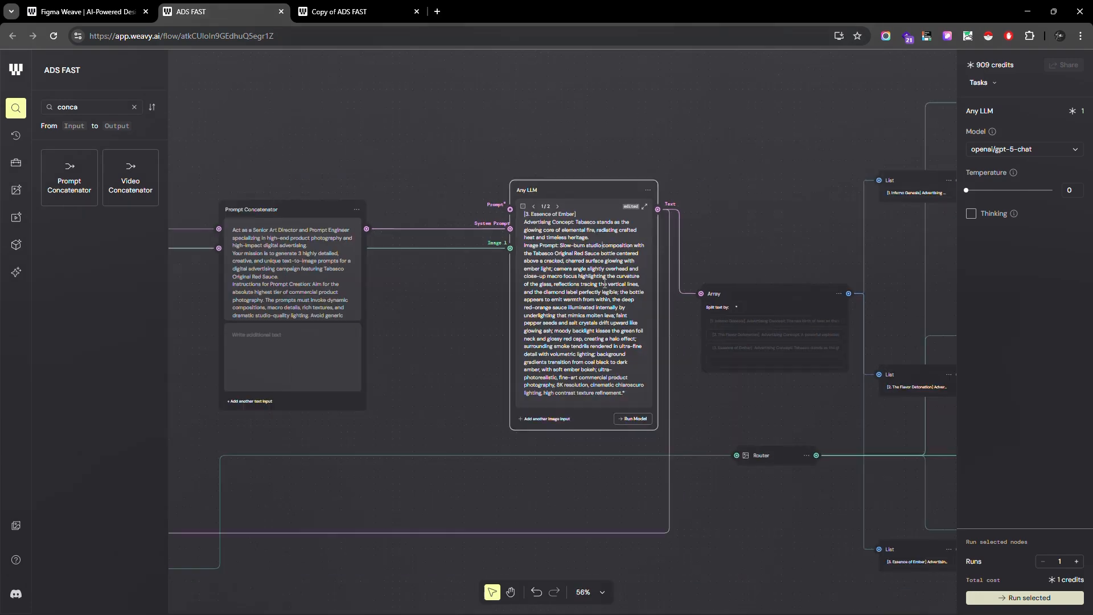
scroll(602, 294, up, 4)
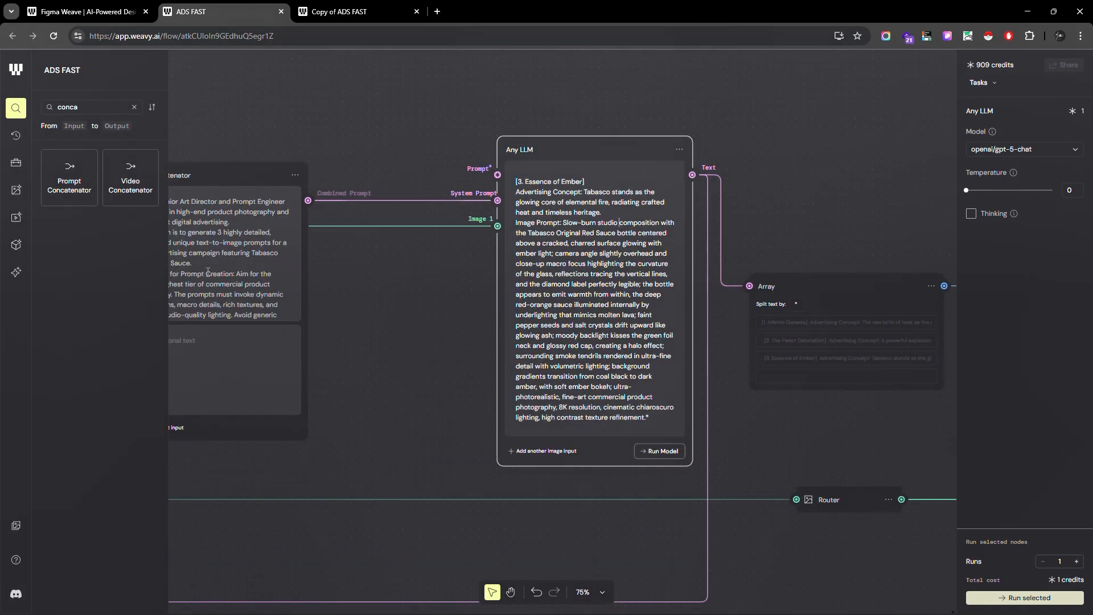
scroll(423, 279, down, 2)
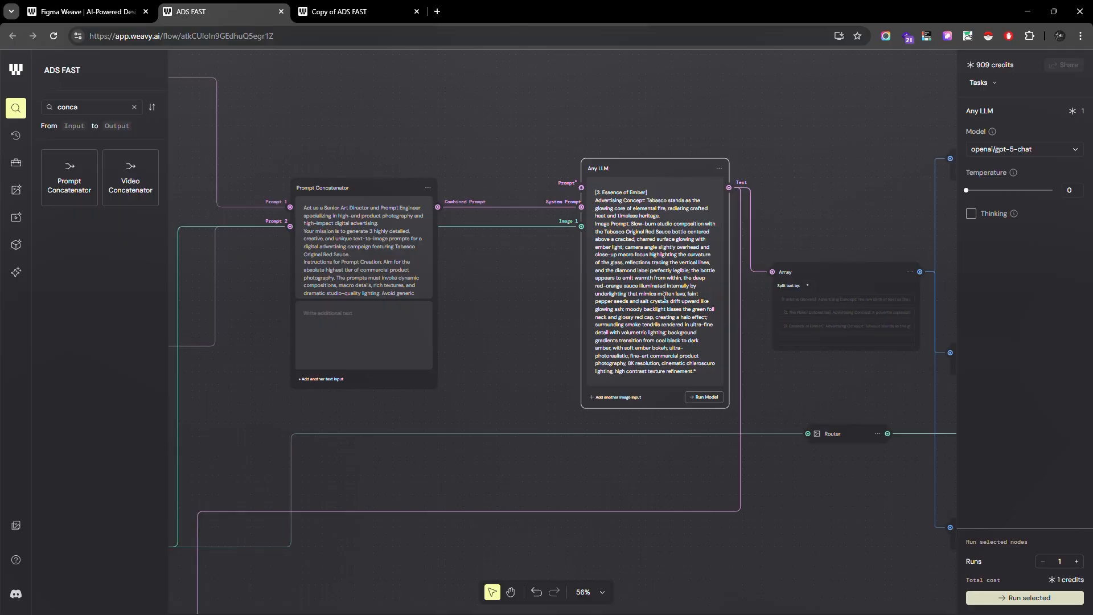
Review the Inferno Genesis, The Flavor Detonation and Essence of Ember prompts again, checking the asterisk that ends each one
scroll(665, 298, up, 5)
scroll(642, 224, up, 3)
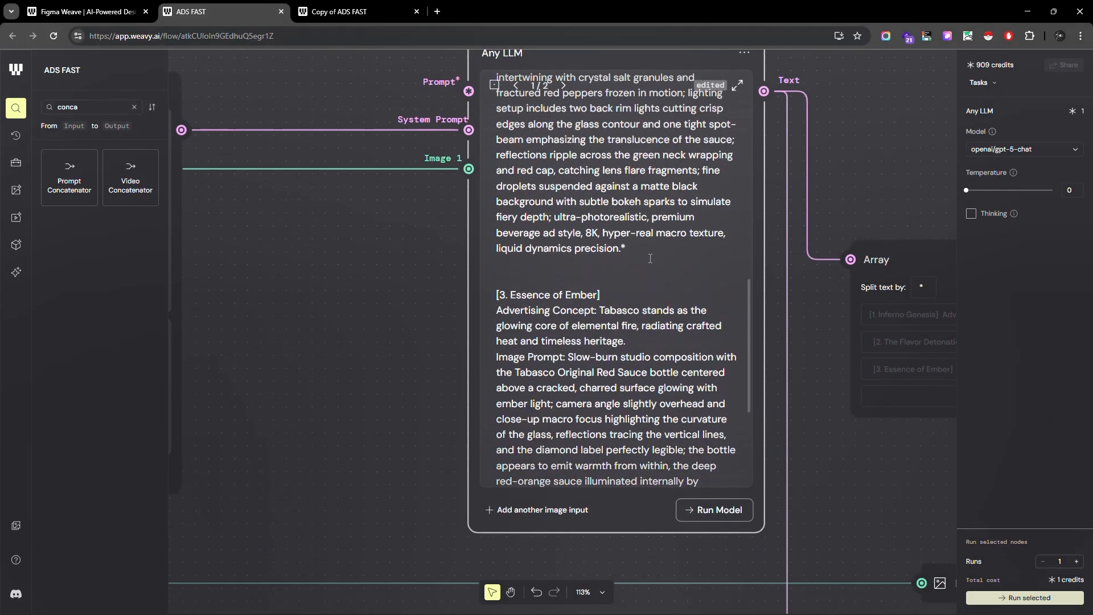
scroll(649, 258, up, 6)
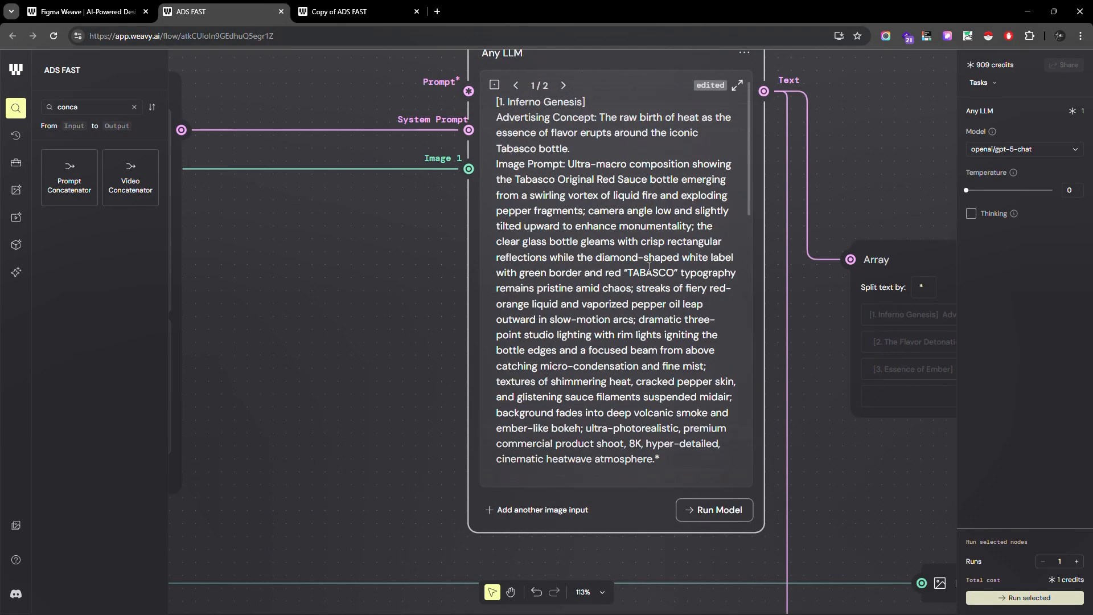
scroll(649, 266, up, 1)
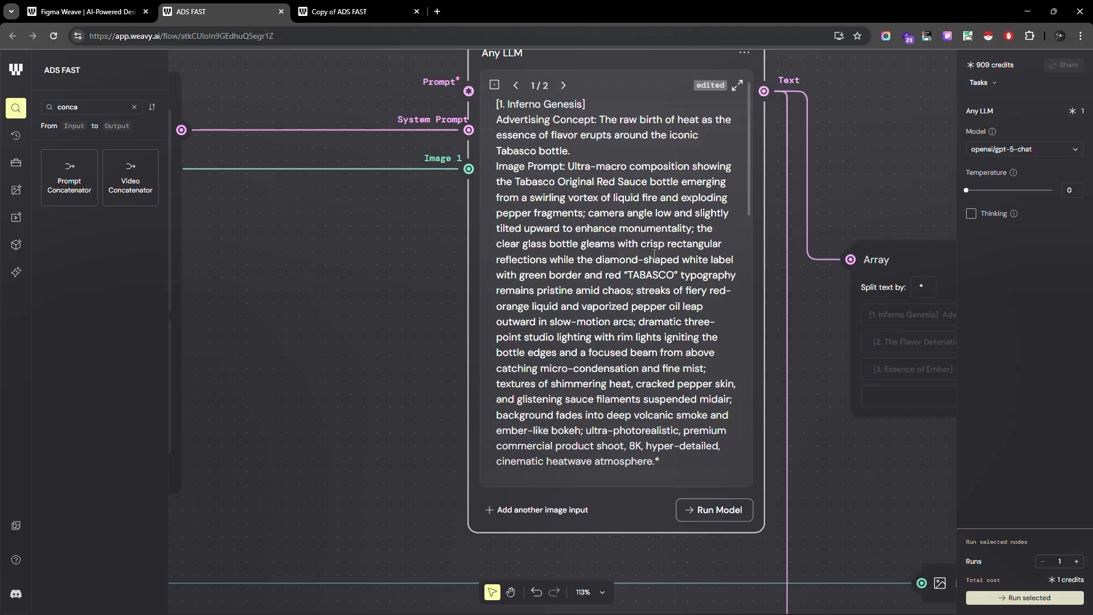
scroll(634, 165, down, 5)
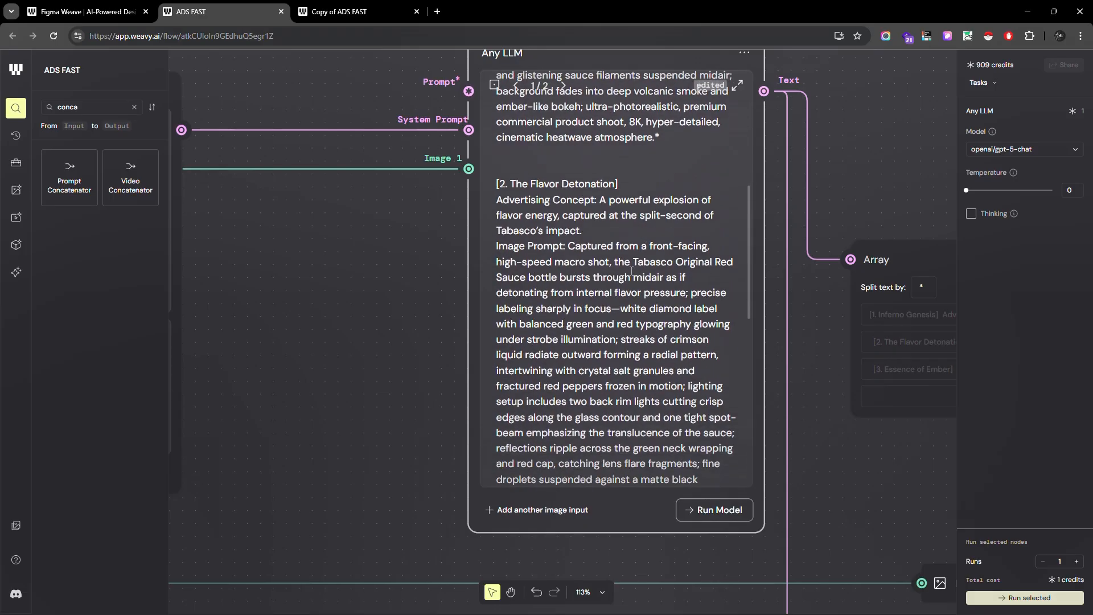
scroll(594, 310, down, 3)
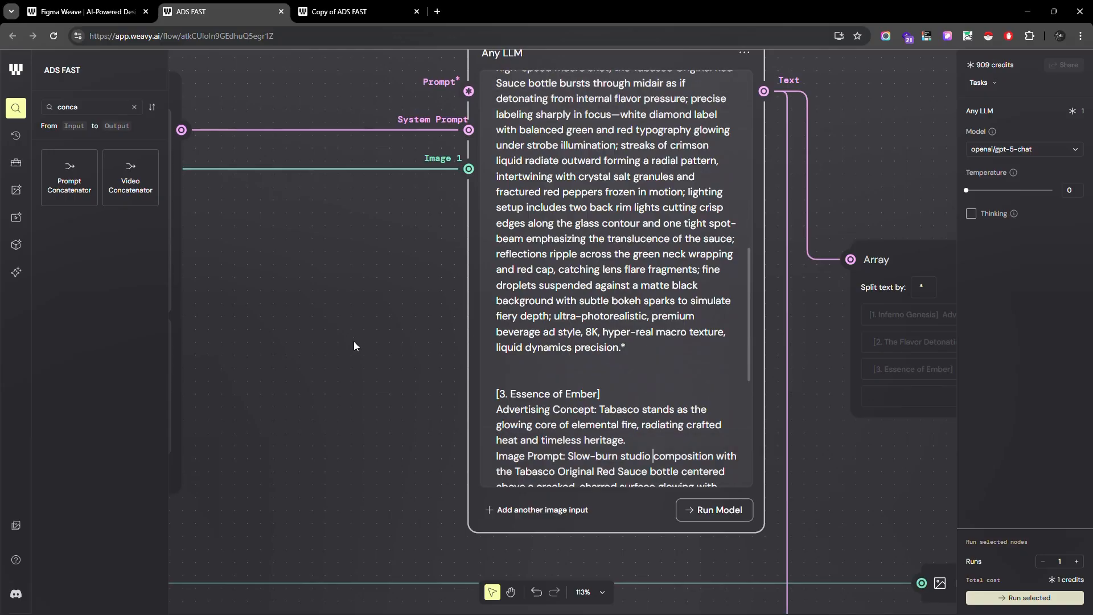
scroll(354, 341, down, 5)
scroll(722, 246, up, 5)
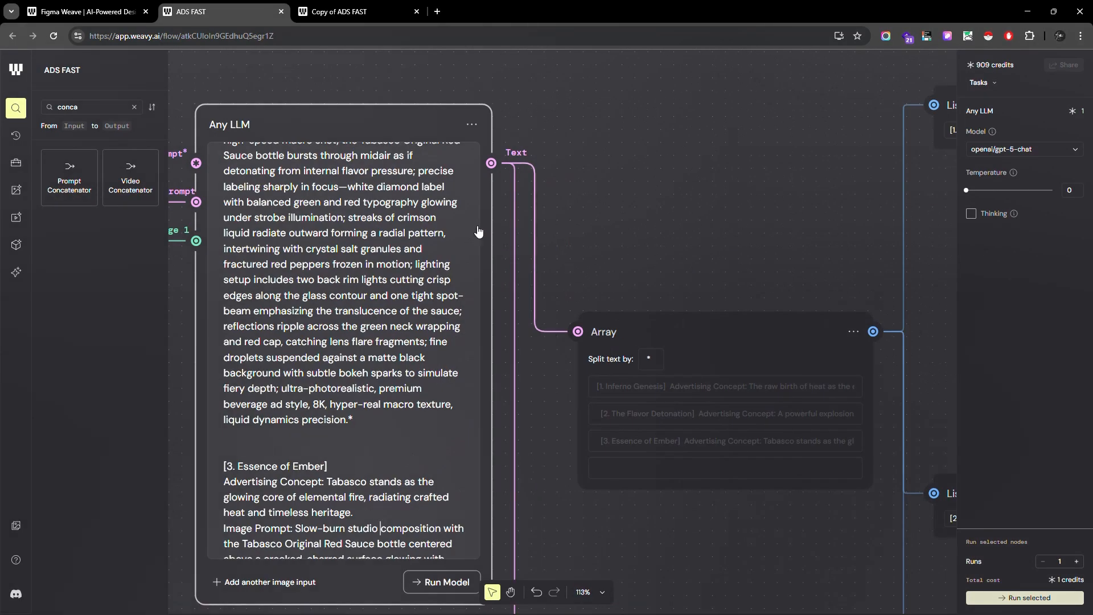
scroll(388, 280, down, 3)
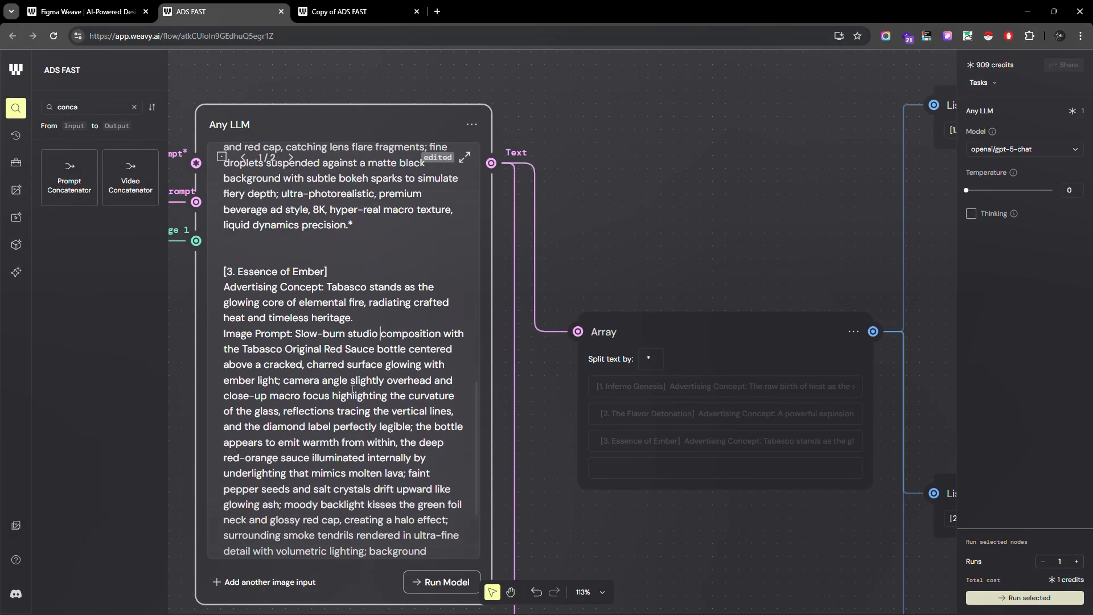
scroll(351, 396, down, 1)
scroll(360, 333, up, 10)
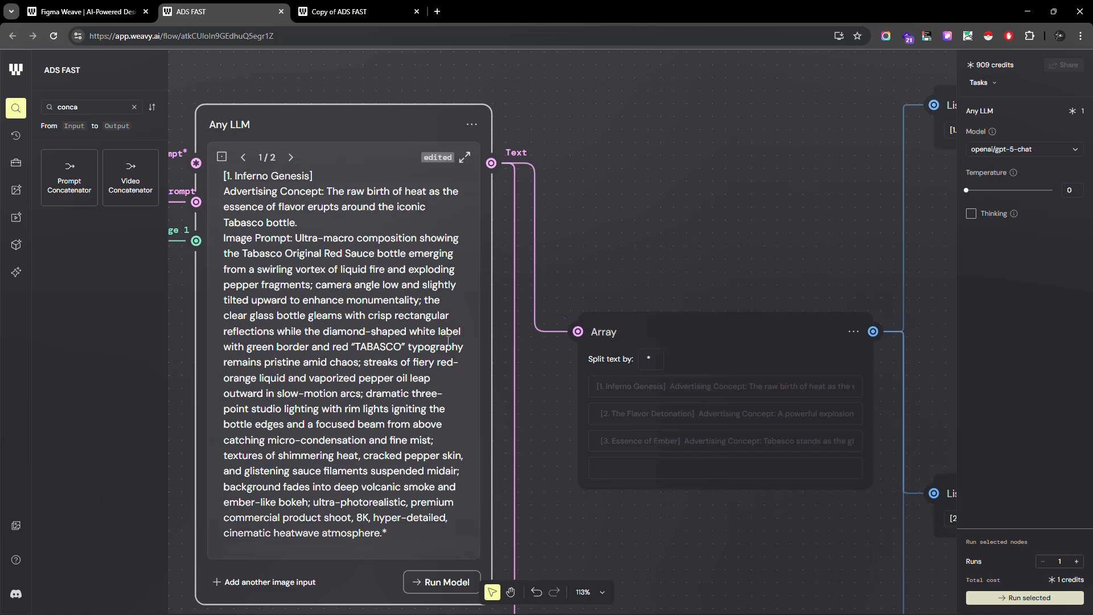
Locate the instruction in Prompt text-to-image requiring exactly one asterisk at the end of each prompt and highlight the asterisk
scroll(860, 210, down, 6)
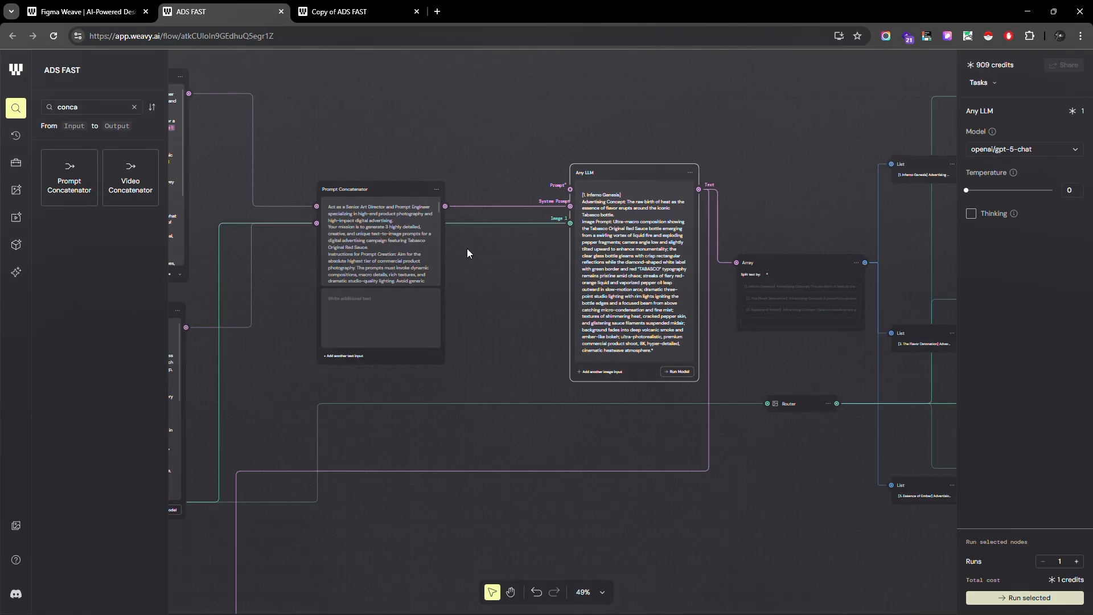
scroll(427, 254, up, 6)
scroll(770, 261, down, 6)
scroll(418, 237, up, 6)
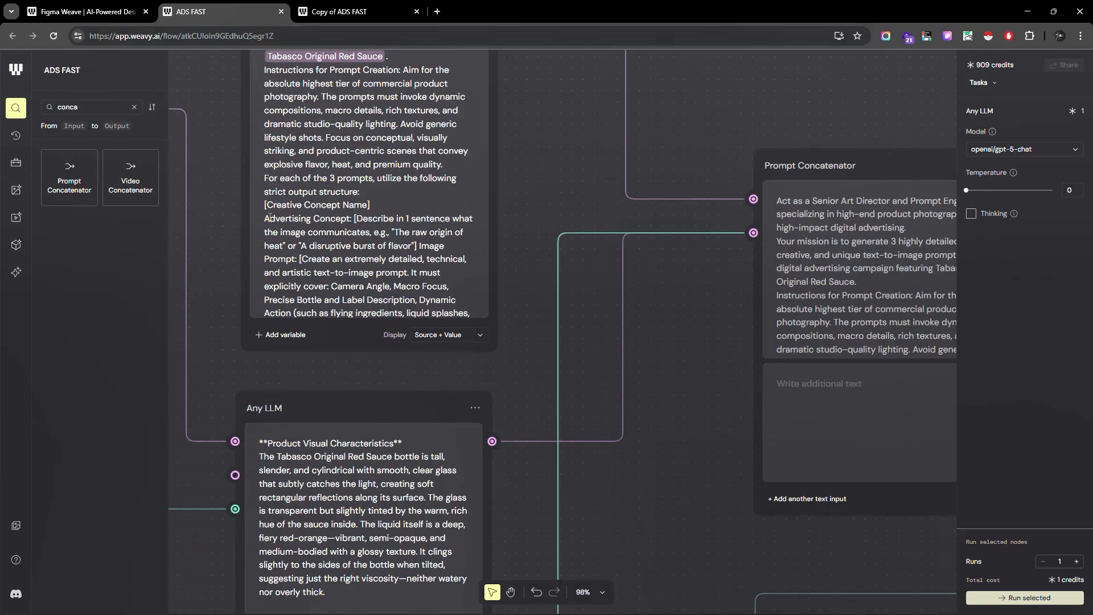
scroll(491, 279, down, 4)
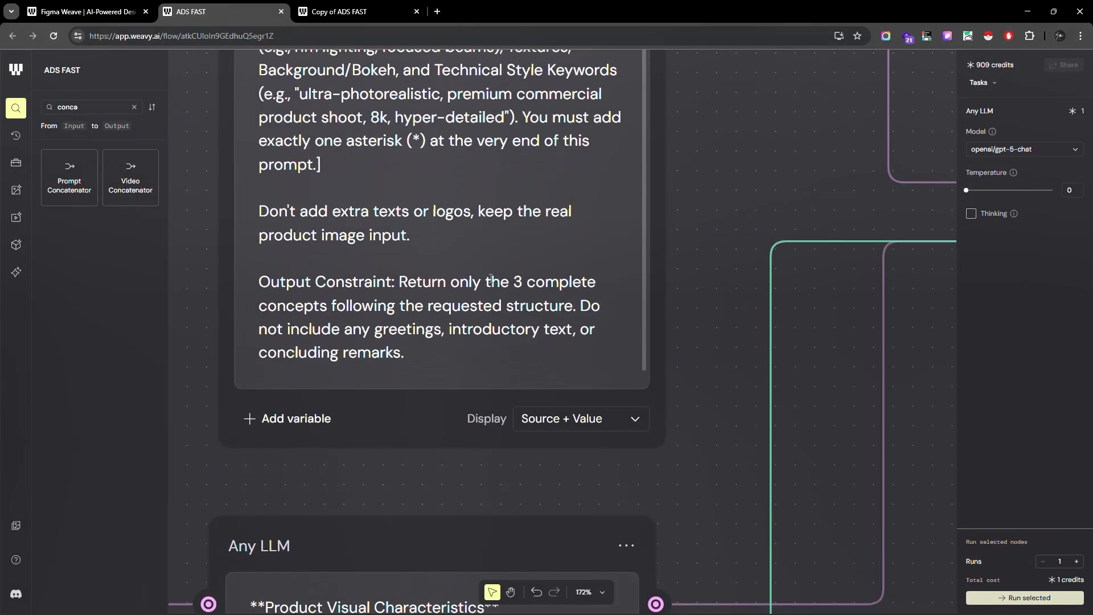
scroll(461, 259, up, 2)
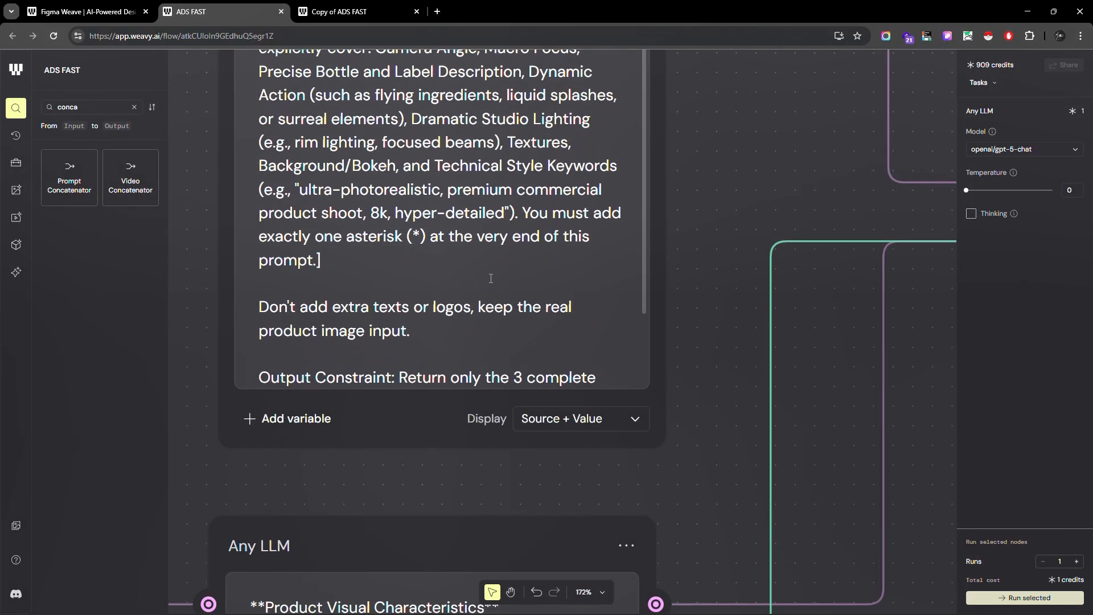
click(430, 253)
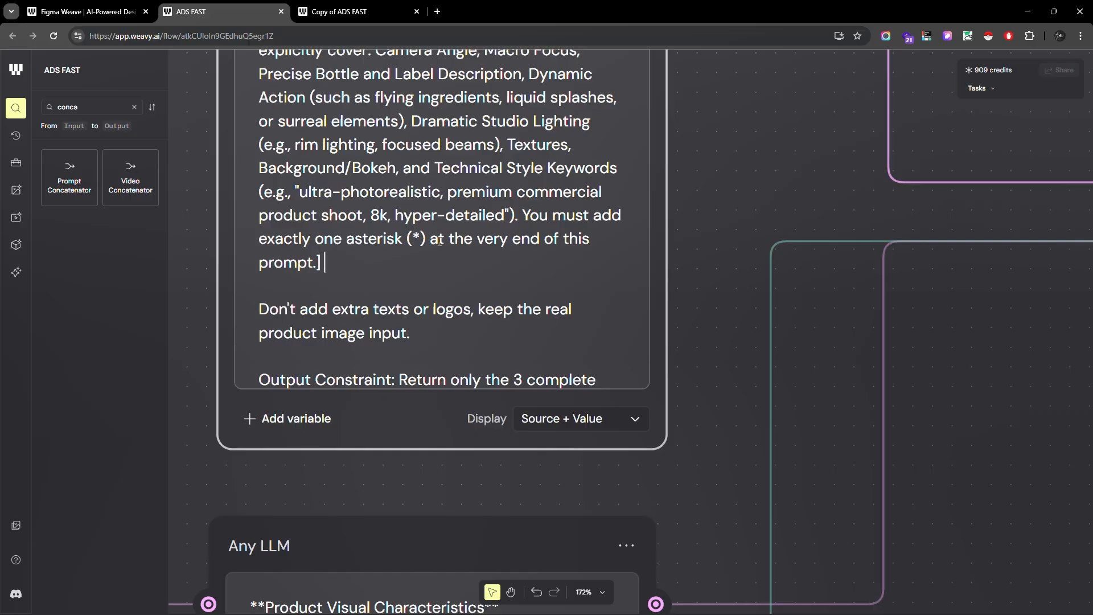
drag(422, 233, 414, 233)
Follow the Any LLM text output into the Array node and examine its Split text by setting and the separated entries
scroll(318, 239, down, 10)
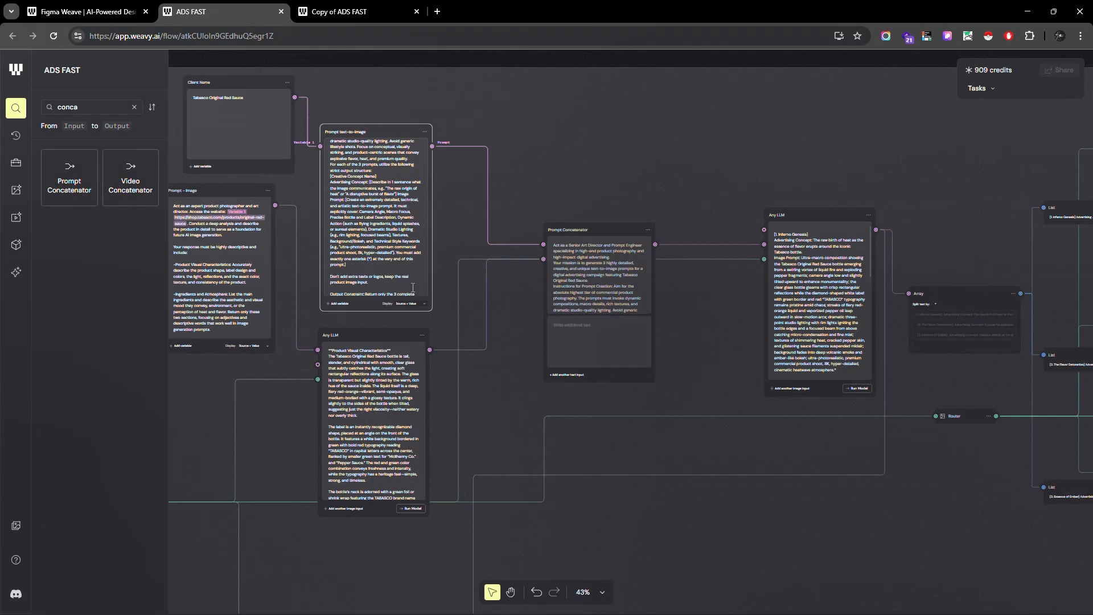
scroll(937, 313, up, 10)
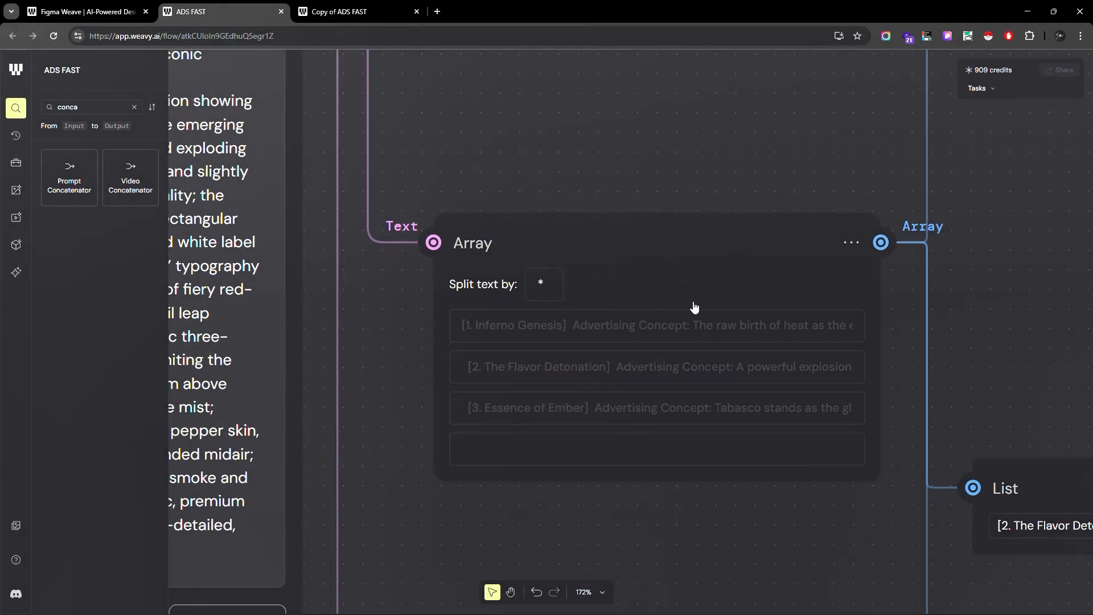
scroll(501, 323, up, 1)
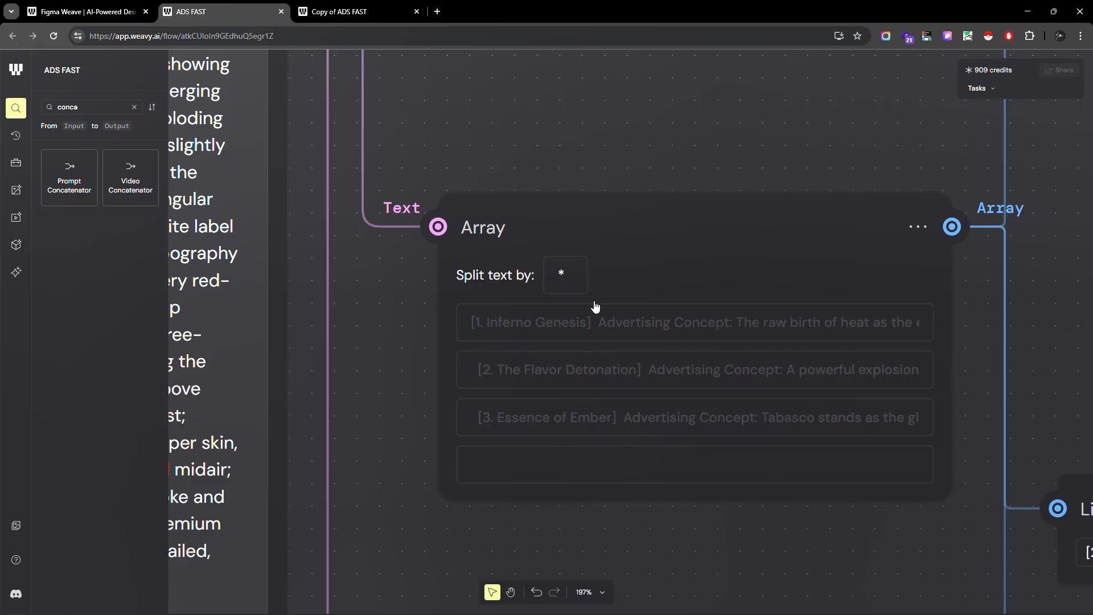
scroll(800, 481, down, 3)
scroll(820, 201, down, 1)
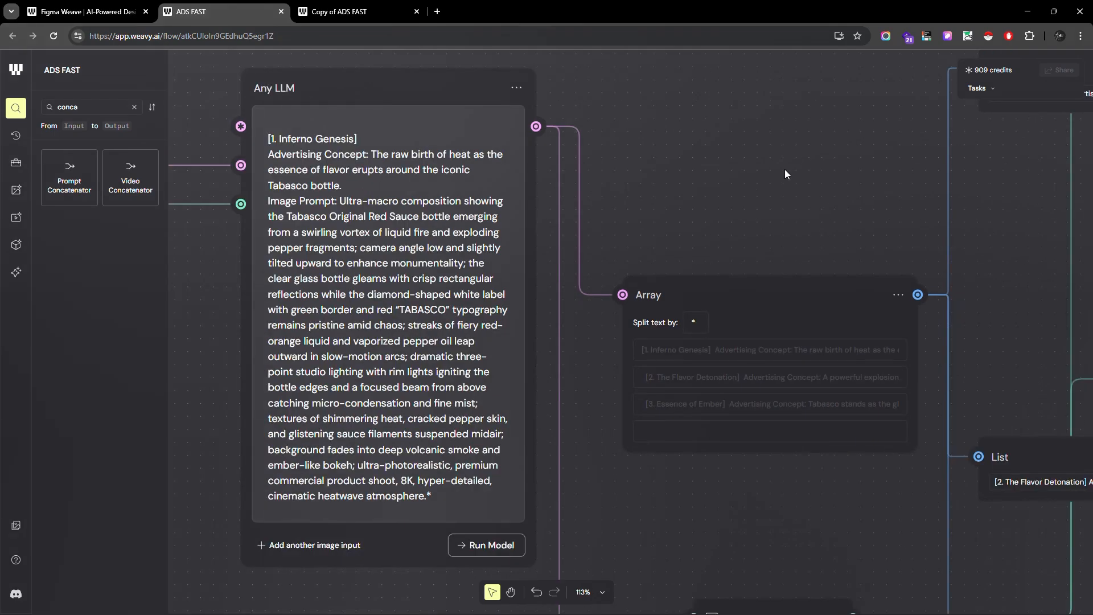
Highlight the asterisk ending the Inferno Genesis prompt and the matching Split text by character in the Array node
scroll(439, 313, down, 4)
scroll(439, 313, up, 7)
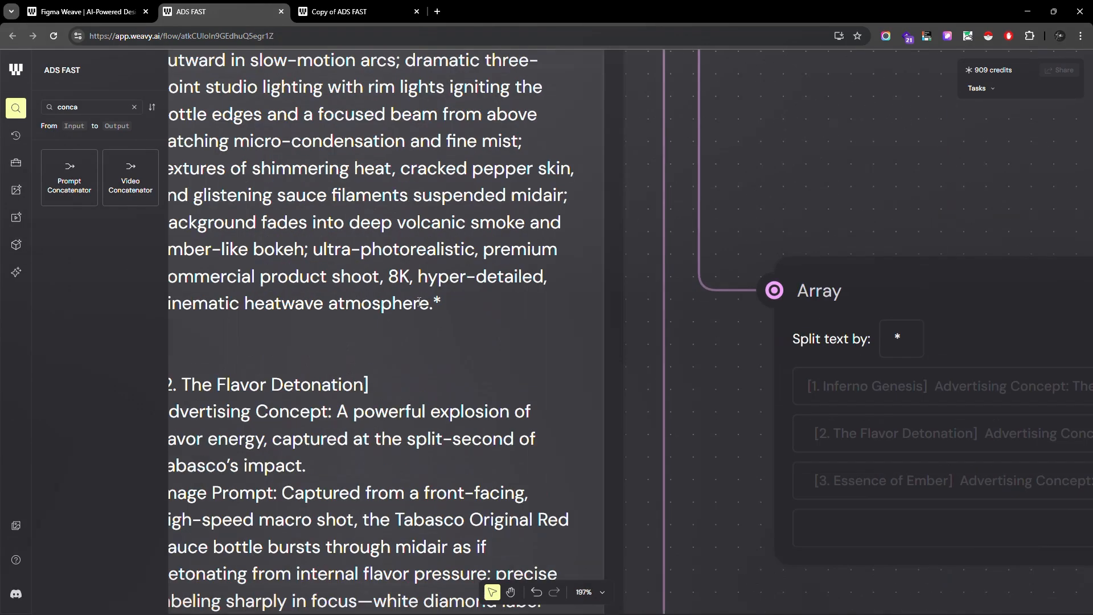
double_click(445, 302)
scroll(364, 228, down, 5)
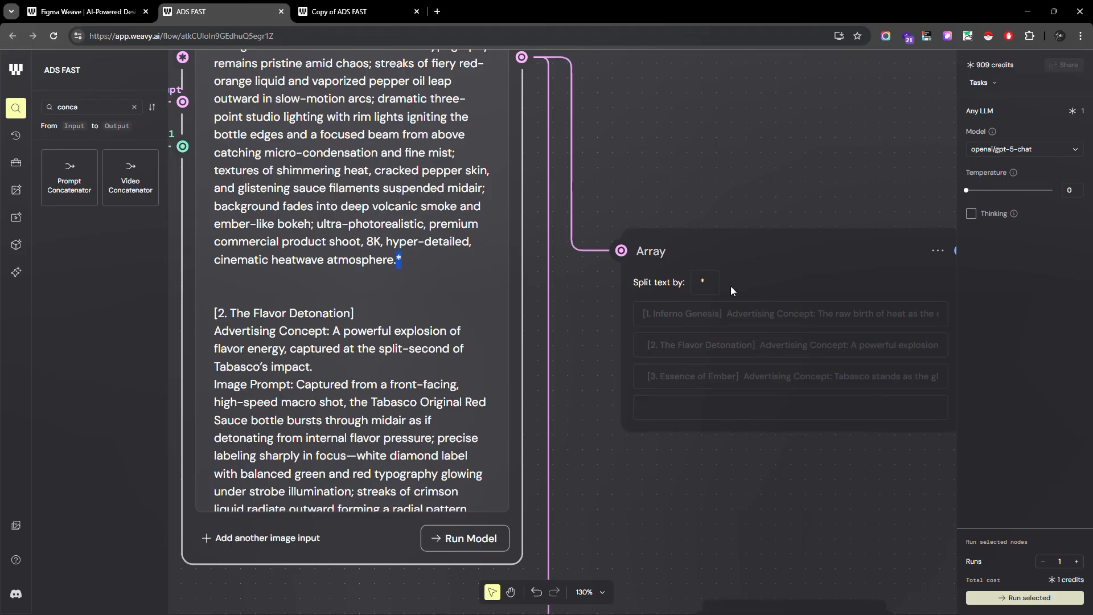
click(730, 286)
scroll(735, 286, up, 3)
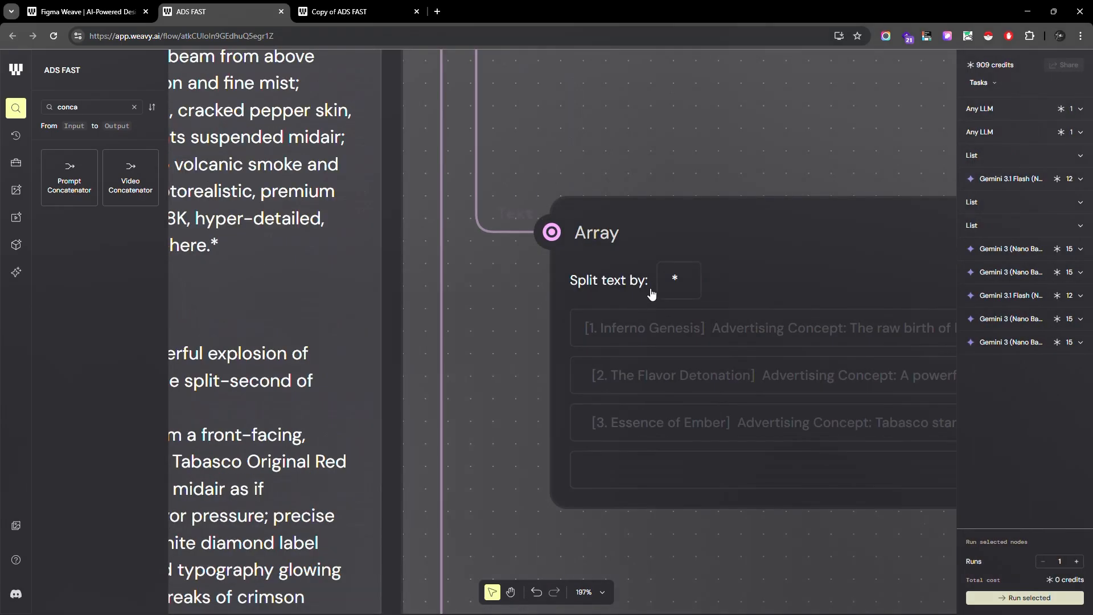
double_click(680, 282)
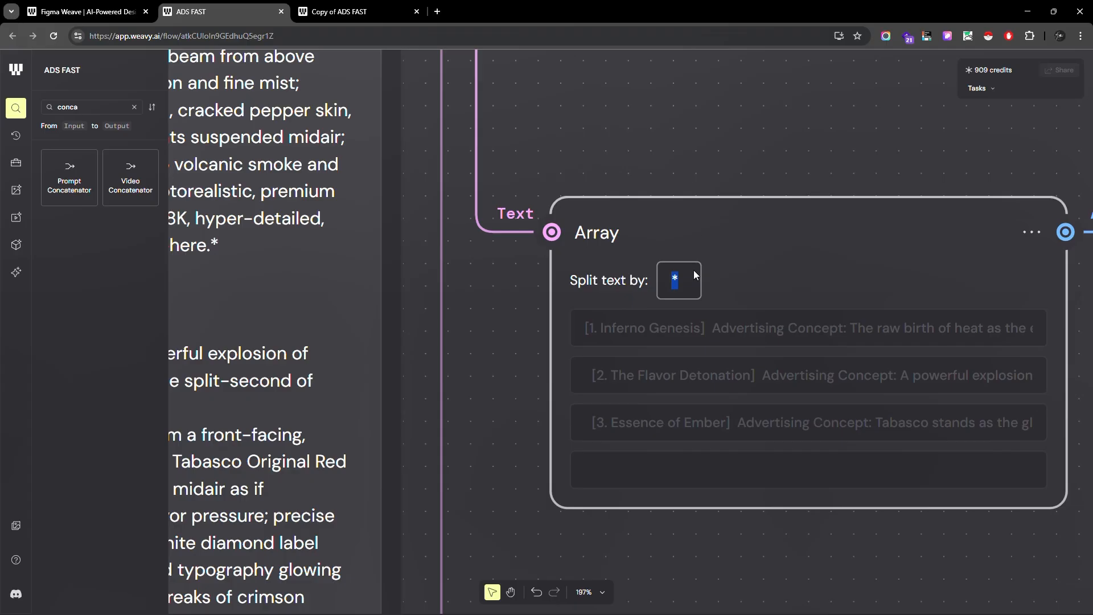
click(630, 159)
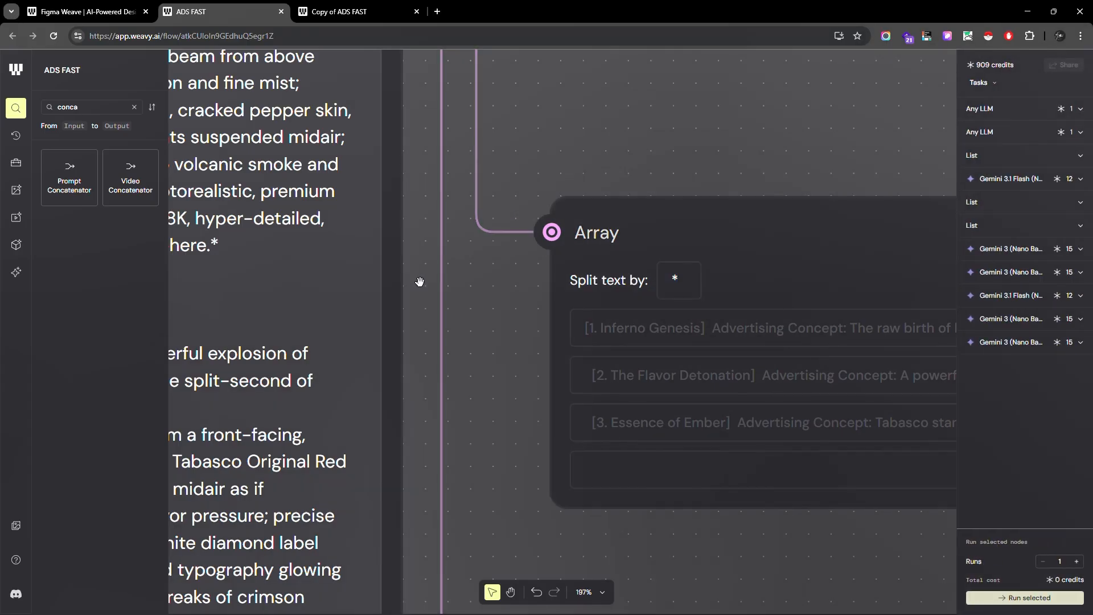
Compare the concepts in the Any LLM output with the split Array entries and the List nodes they feed
scroll(418, 281, down, 2)
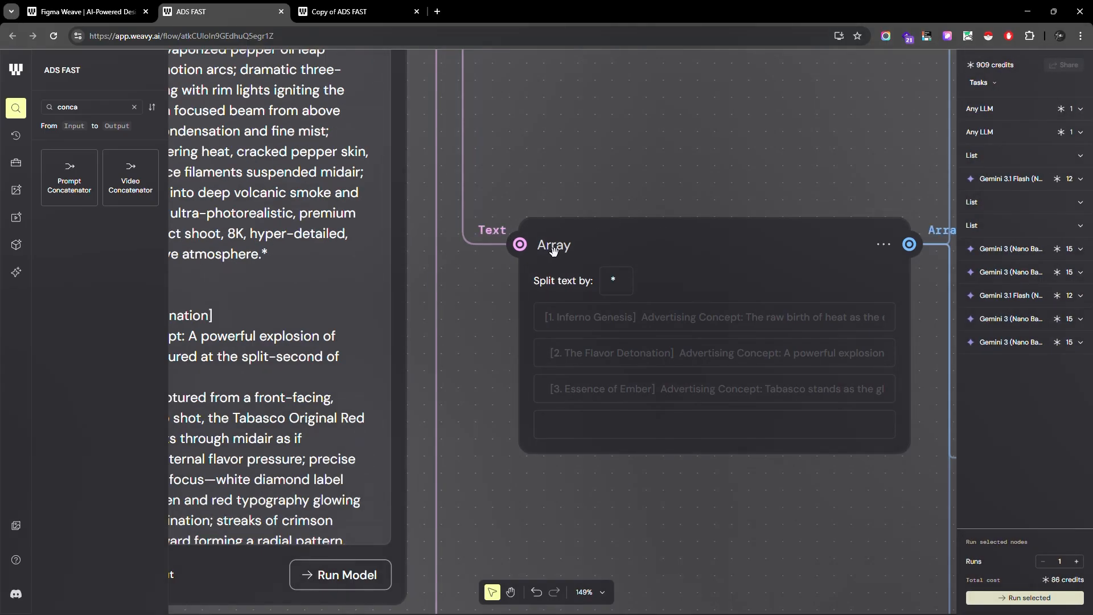
scroll(468, 330, down, 2)
scroll(468, 332, down, 5)
scroll(592, 296, up, 7)
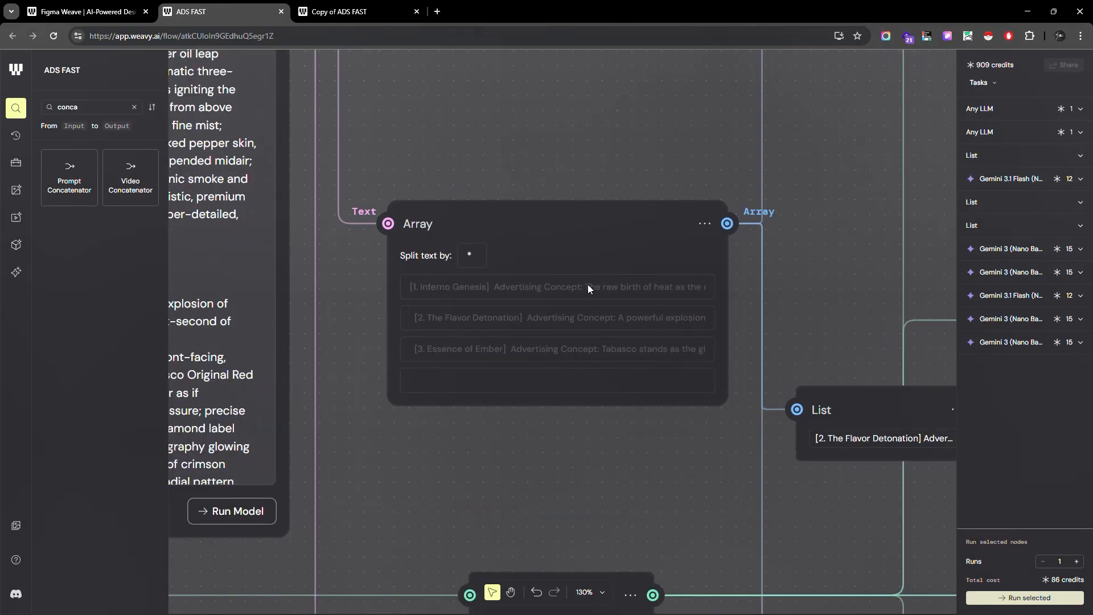
scroll(621, 368, down, 2)
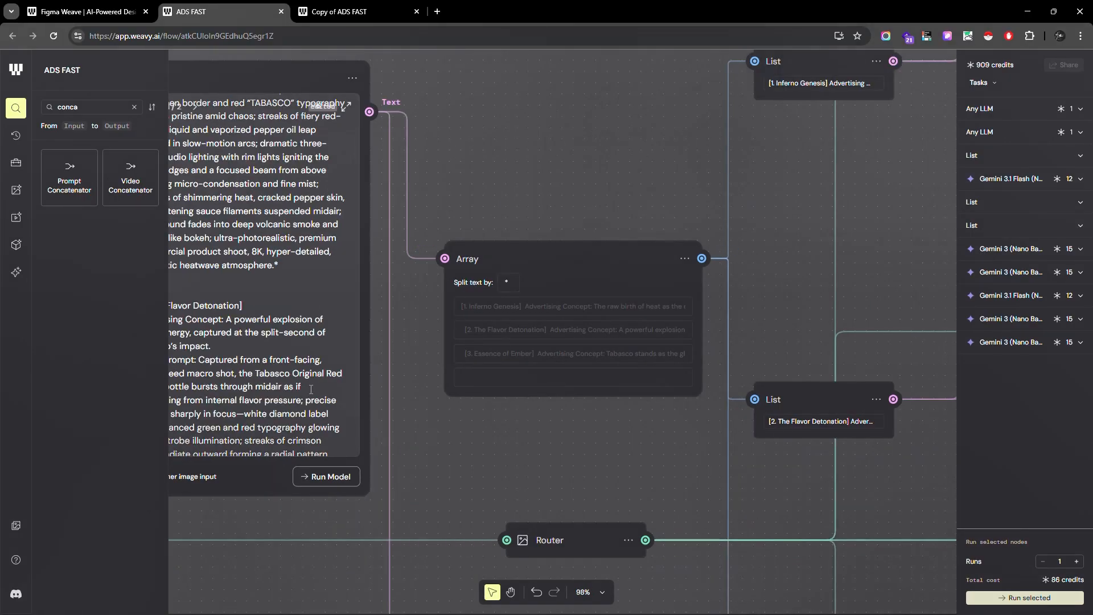
scroll(311, 389, down, 5)
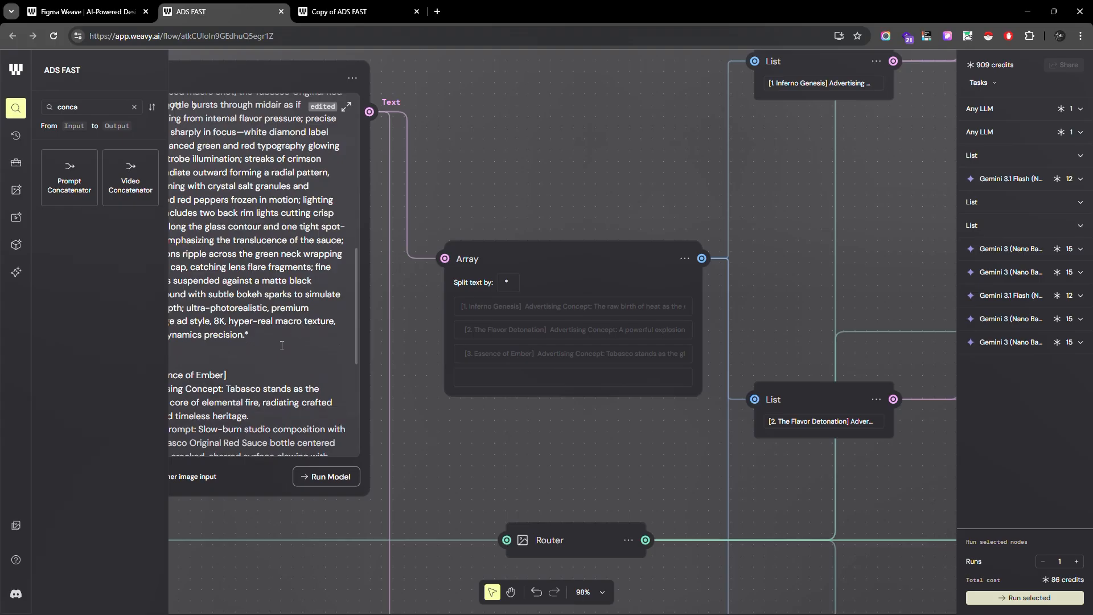
scroll(282, 345, down, 4)
scroll(455, 250, down, 3)
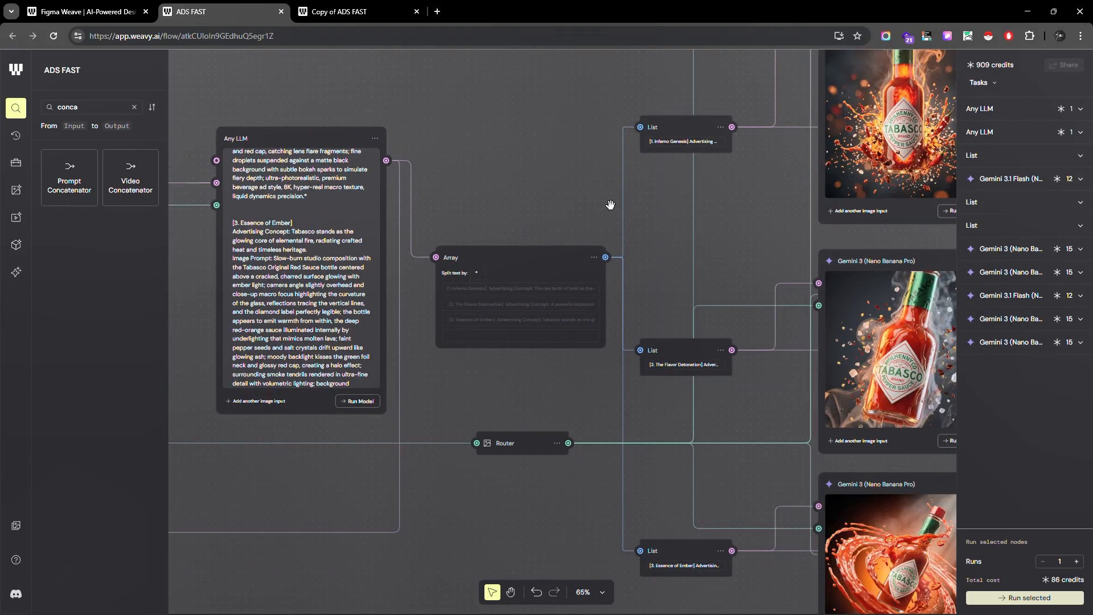
Examine the first List node fed by the Array, and search the node library for "list"
scroll(650, 187, up, 4)
scroll(700, 158, up, 1)
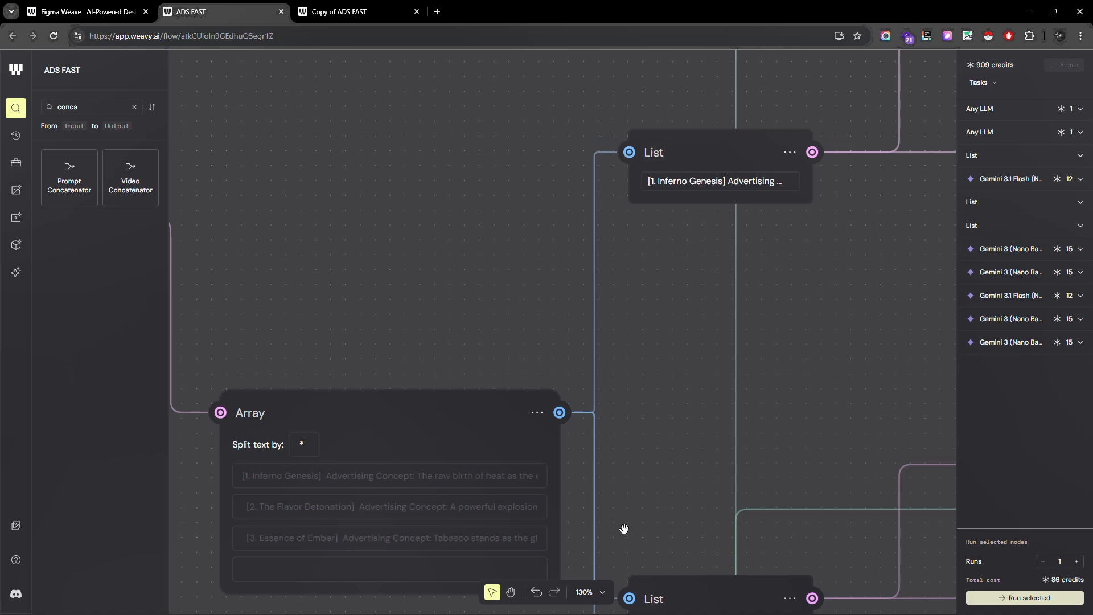
double_click(111, 107)
text(list)
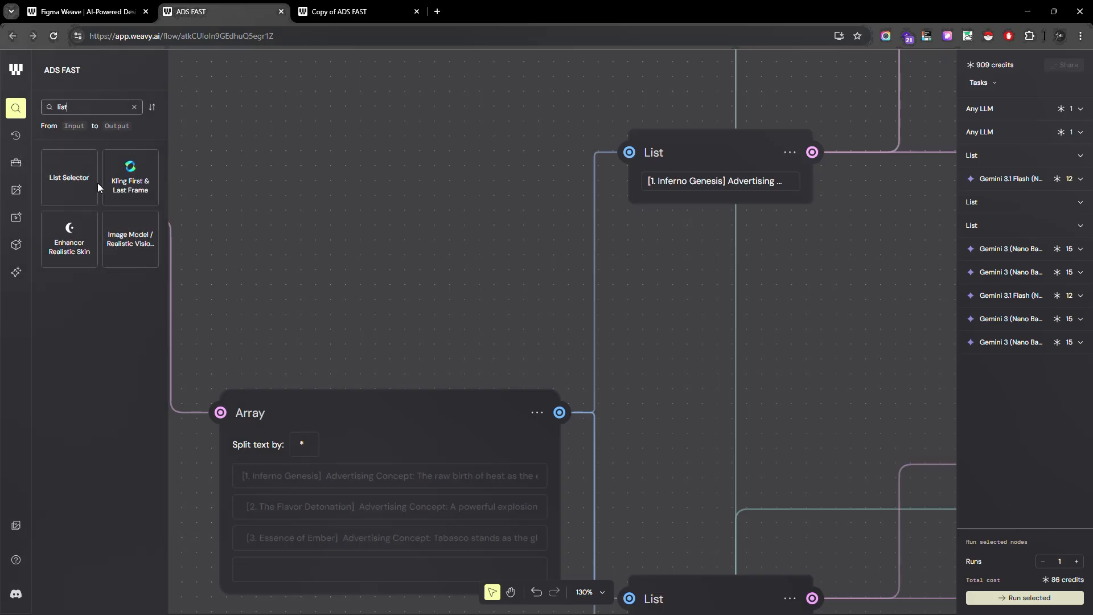
Add a List Selector node above the Array, feed its Options input from the Array output, and open its selectable entries
drag(60, 181, 393, 136)
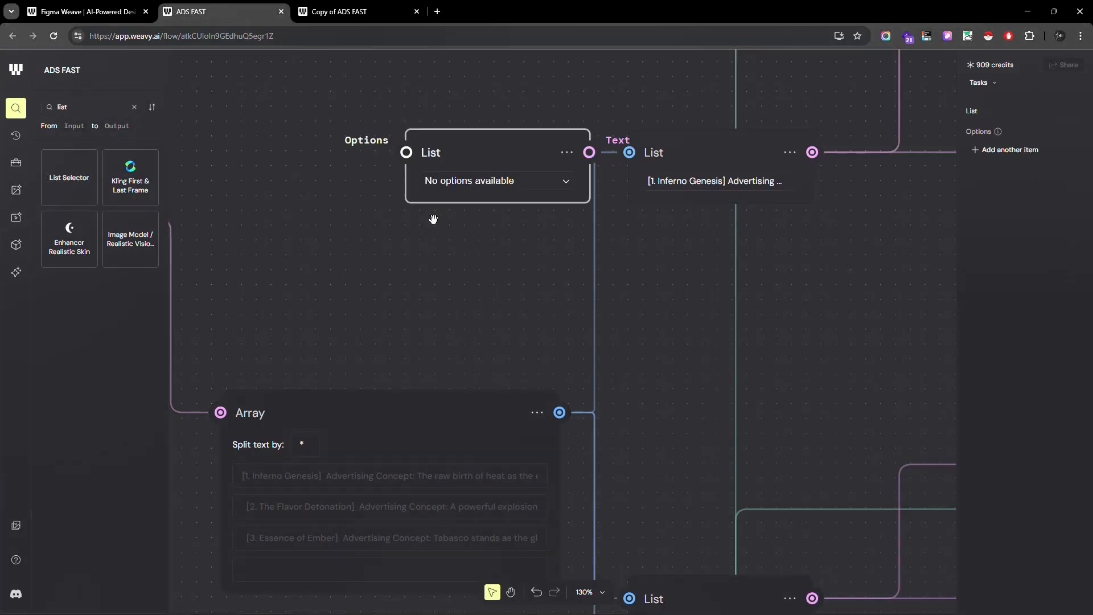
drag(461, 151, 394, 174)
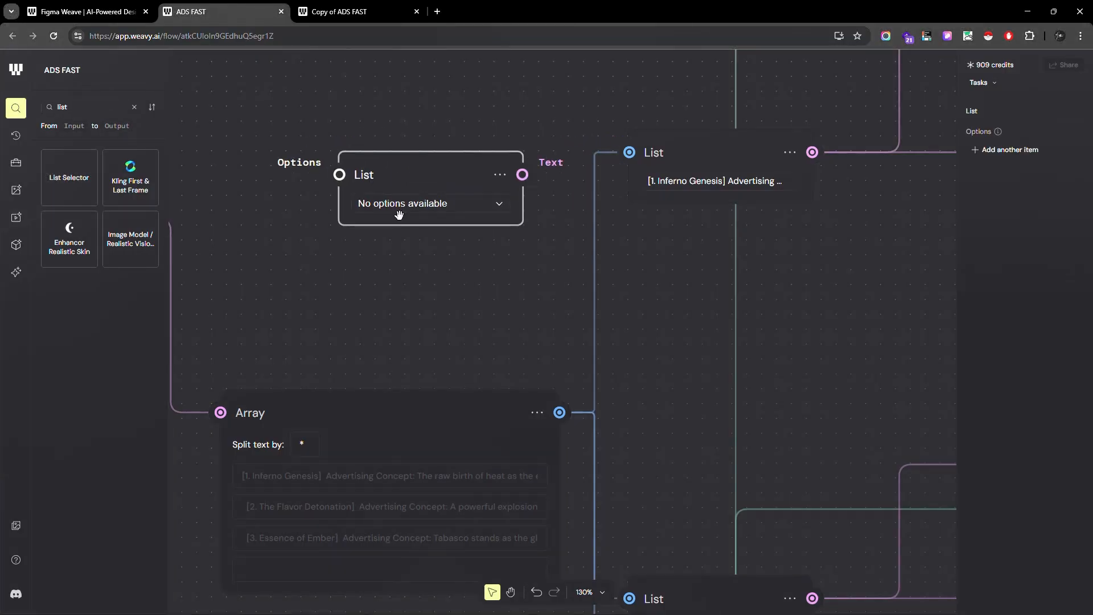
drag(559, 412, 340, 175)
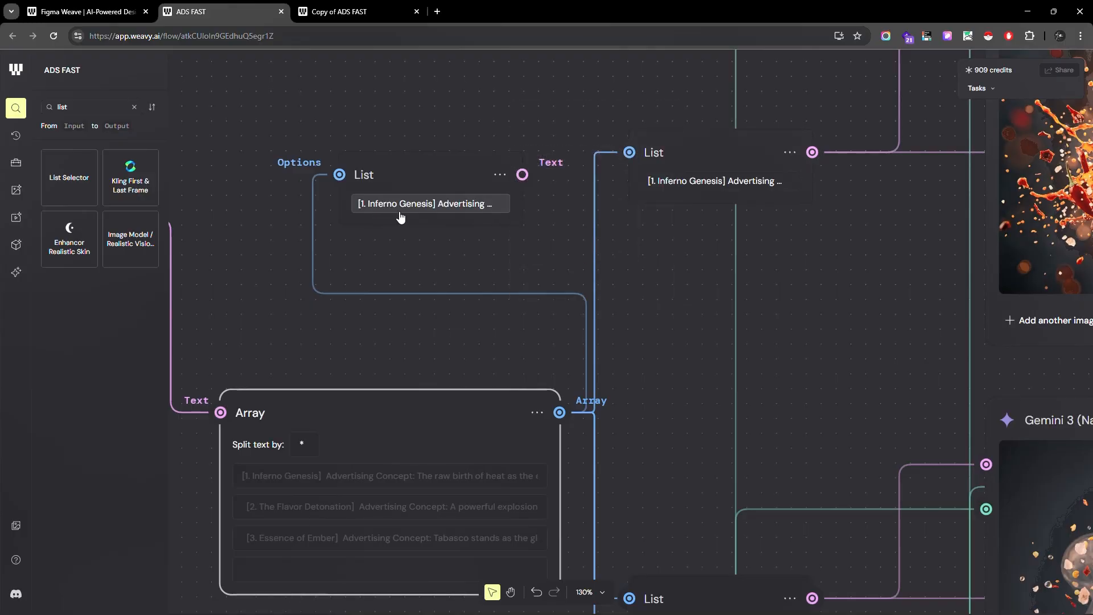
click(401, 205)
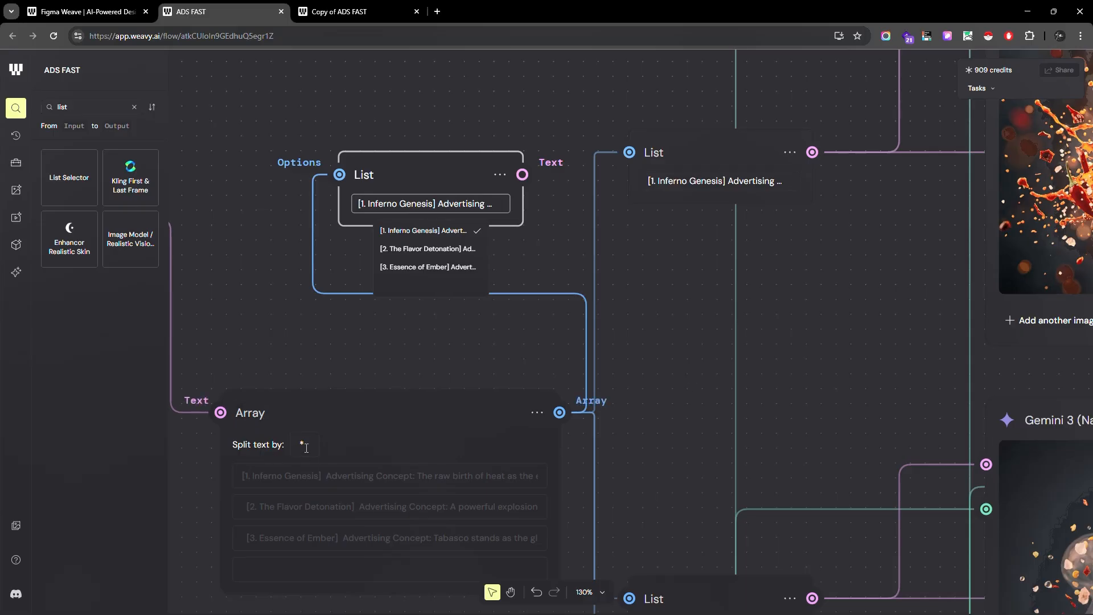
Undo the placement of the extra List node and its connection to the Array
click(435, 158)
key(Delete)
key(ctrl+z)
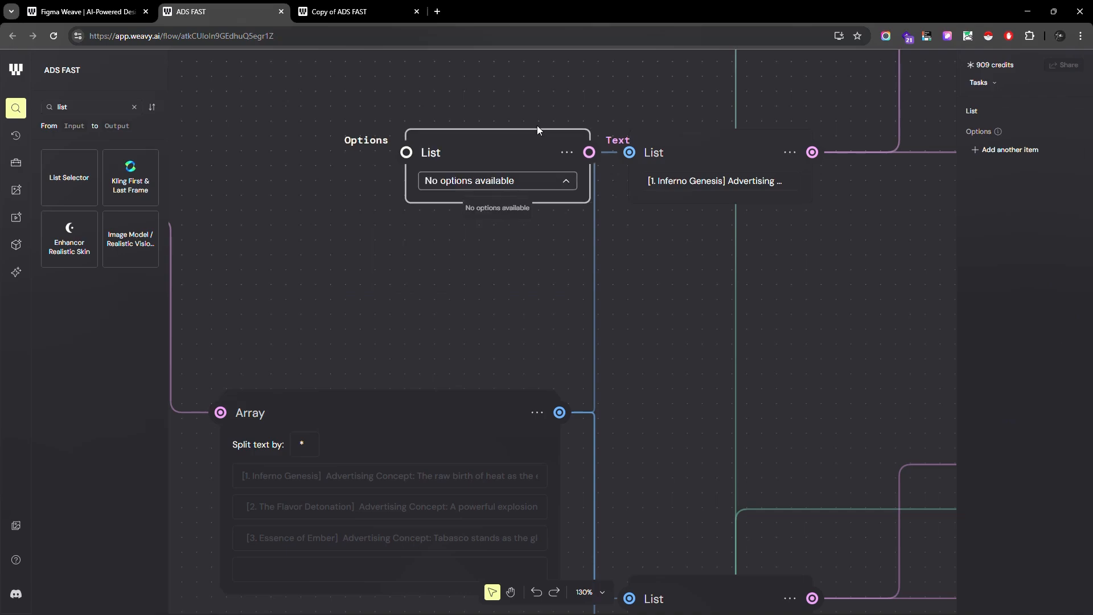
key(ctrl+z)
Examine which Array entry is selected in the List nodes for The Flavor Detonation and Essence of Ember
scroll(386, 121, down, 3)
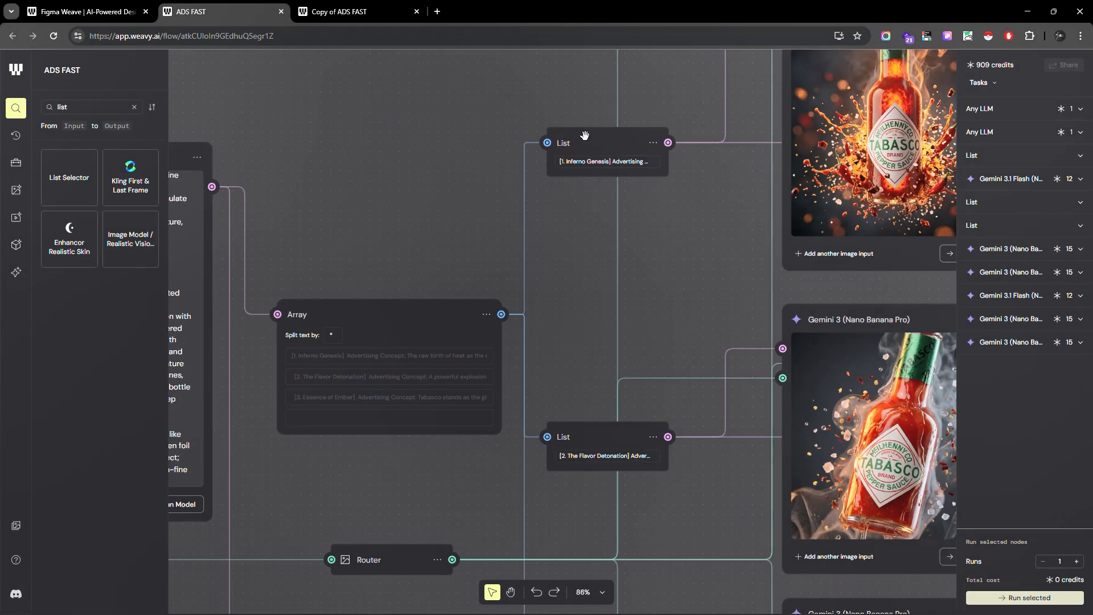
scroll(599, 143, up, 3)
scroll(610, 162, up, 2)
scroll(526, 314, down, 7)
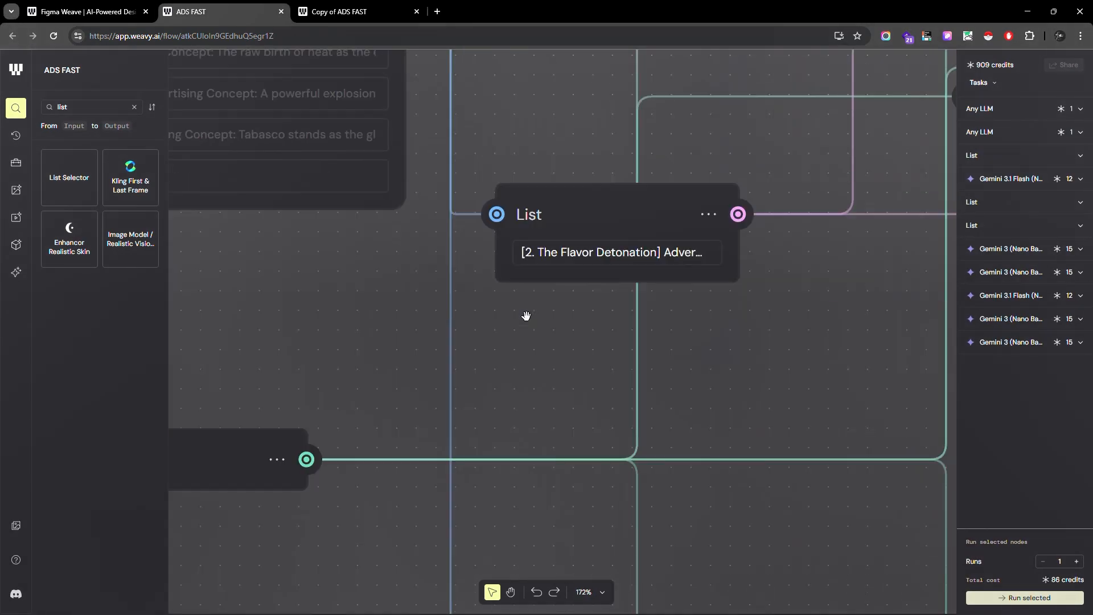
scroll(541, 200, down, 5)
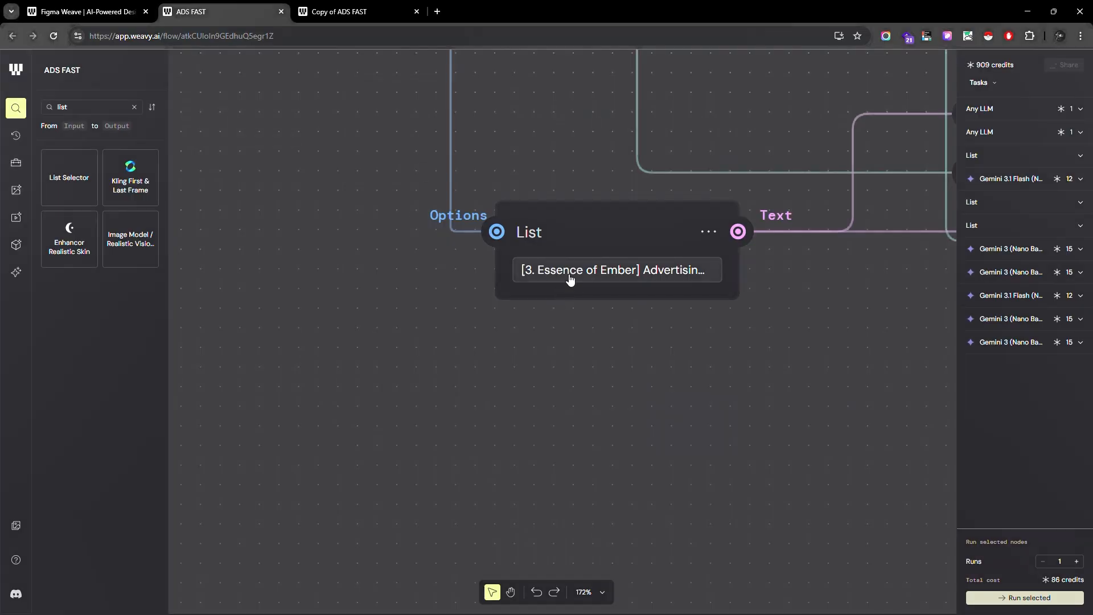
scroll(570, 279, up, 5)
scroll(676, 200, down, 4)
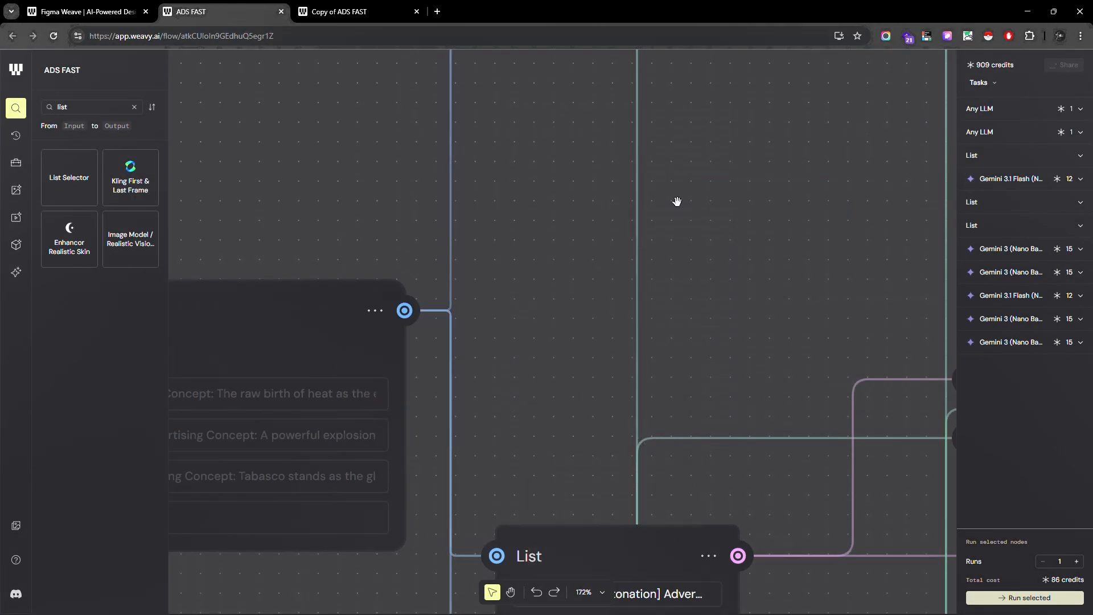
Compare the Essence of Ember prompt in the Any LLM output with the split entries in the Array node
scroll(700, 191, down, 3)
scroll(199, 252, up, 5)
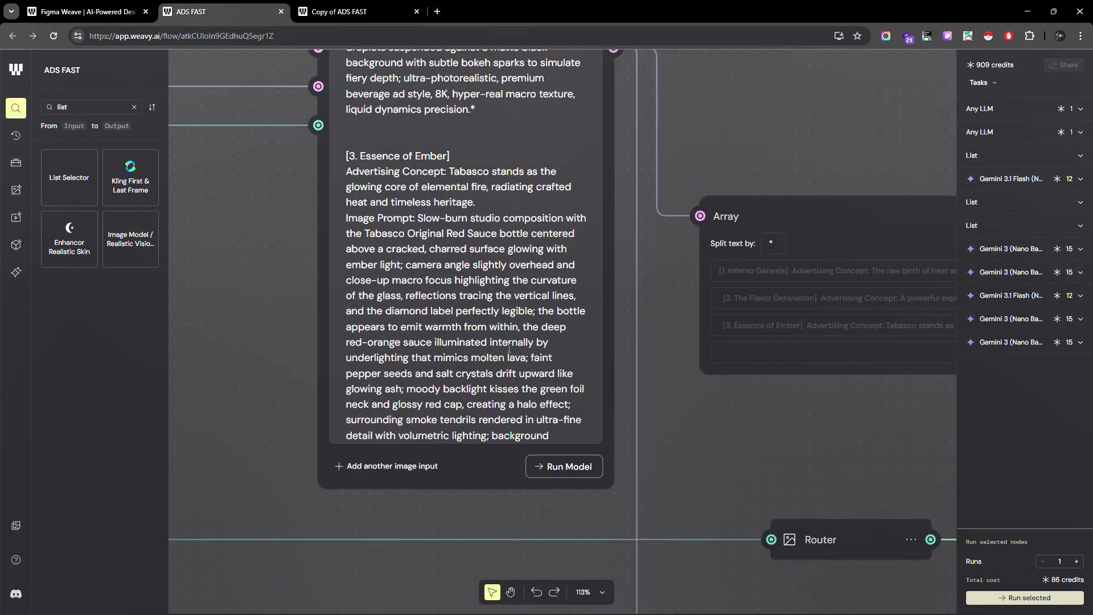
scroll(341, 341, down, 3)
scroll(382, 387, up, 3)
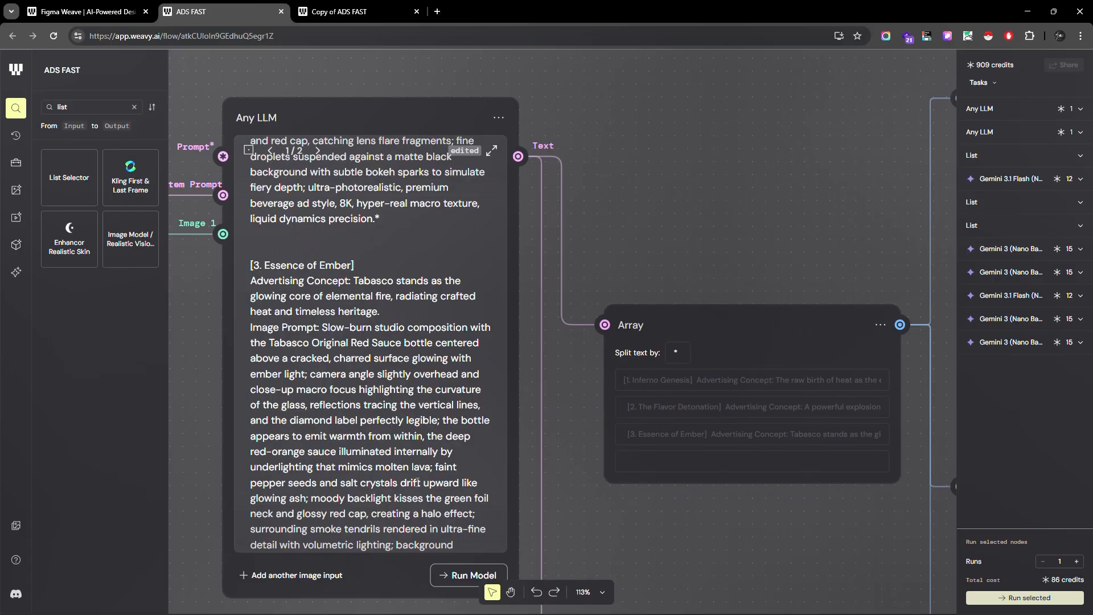
scroll(840, 459, up, 6)
scroll(313, 371, down, 8)
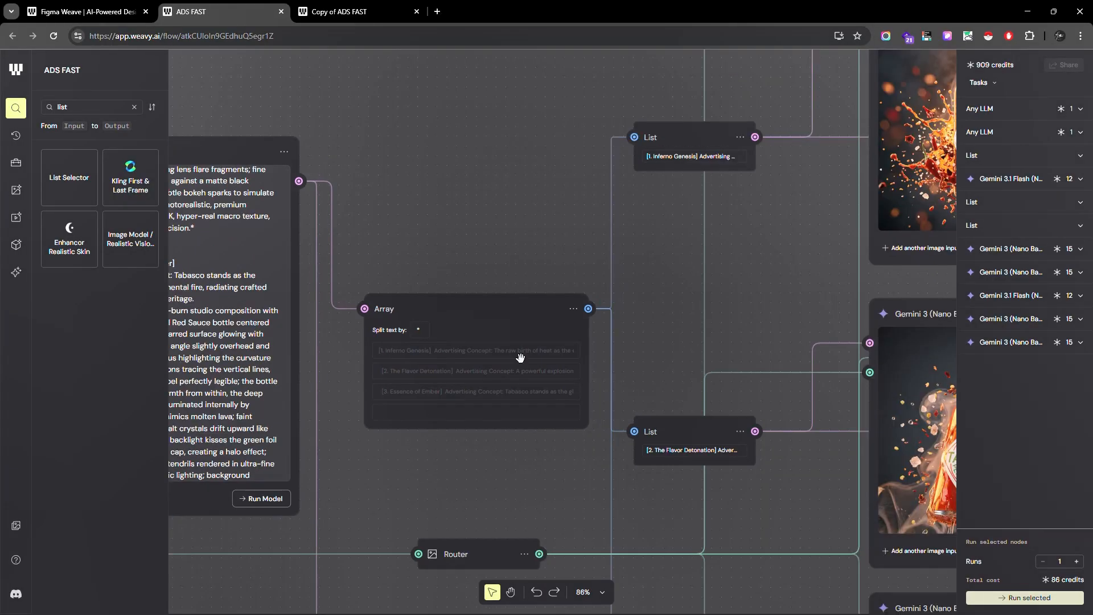
Follow the Inferno Genesis List node's text output into the Prompt input of the Gemini 3.1 Flash (Nano Banana 2) node
scroll(741, 123, up, 4)
scroll(682, 114, up, 4)
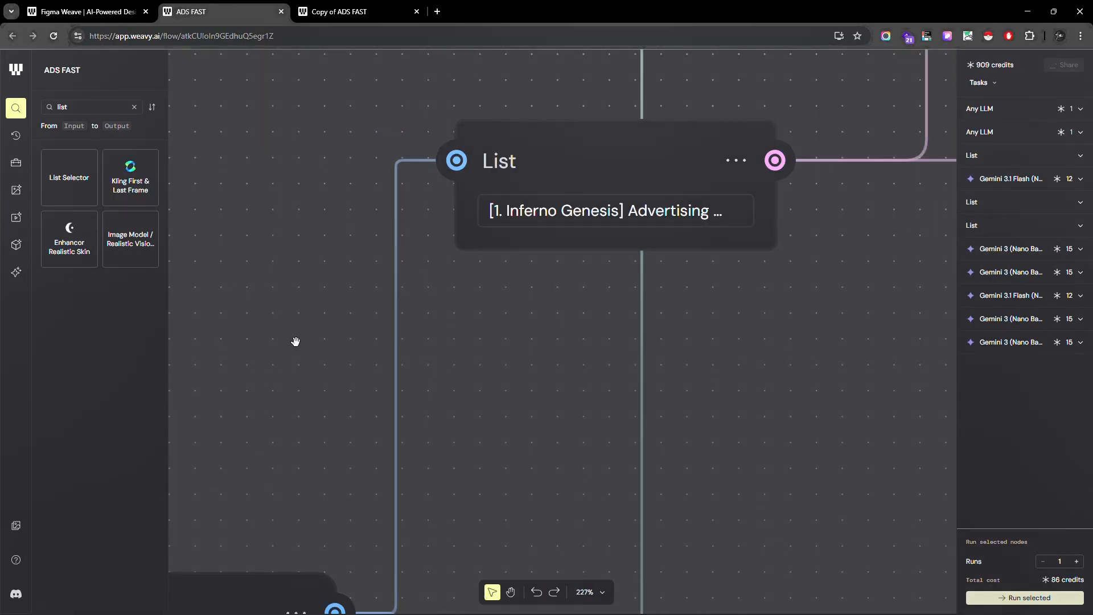
scroll(287, 357, down, 2)
scroll(286, 357, down, 5)
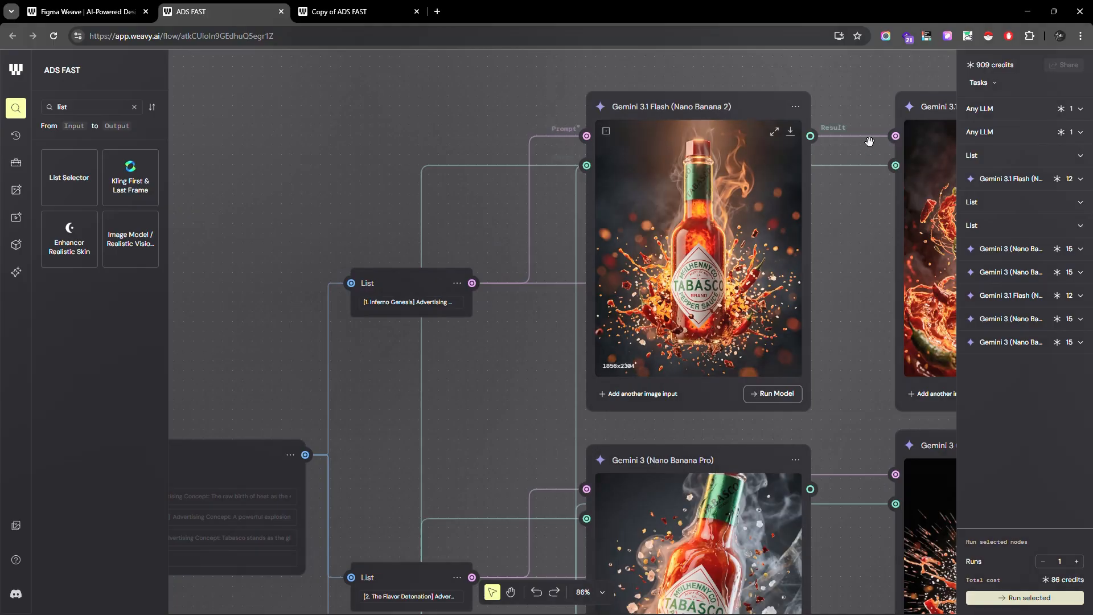
scroll(869, 114, up, 1)
scroll(870, 97, up, 2)
scroll(834, 283, down, 2)
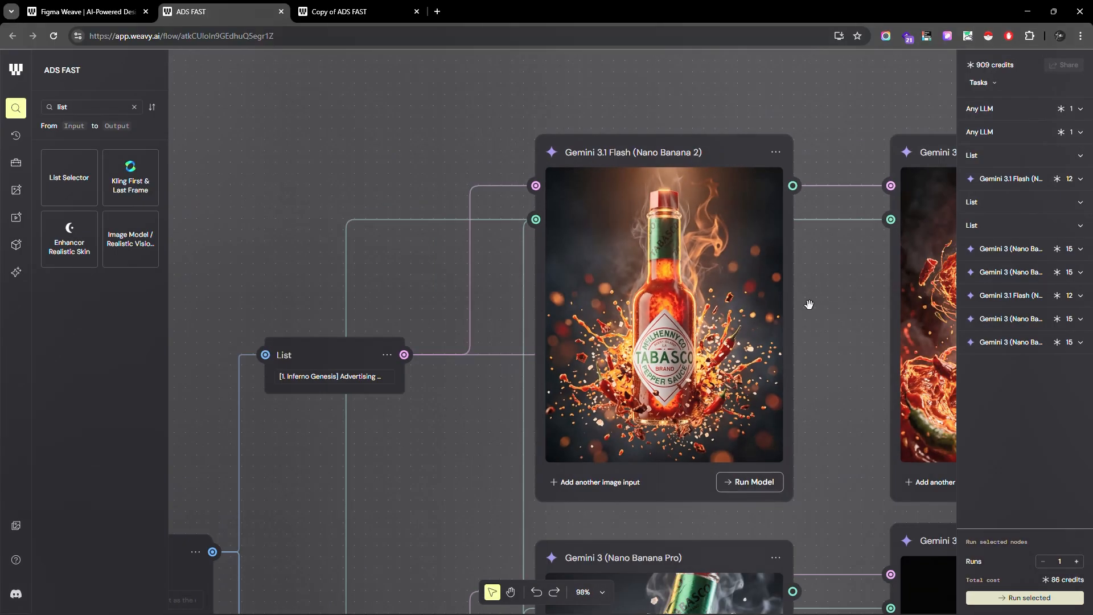
scroll(776, 325, up, 2)
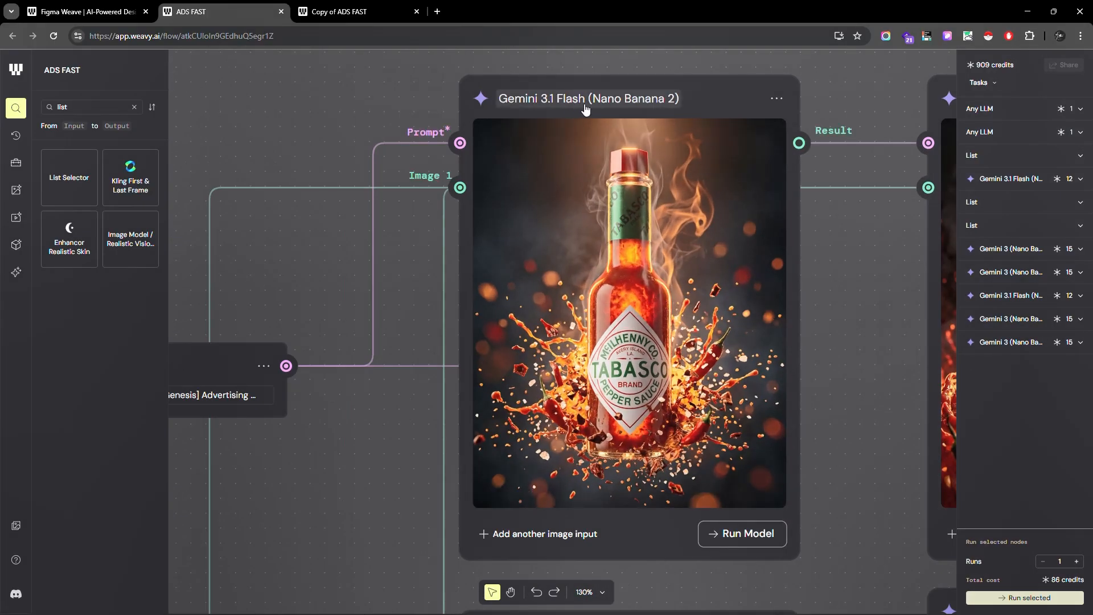
Search the node library for "gemi" and clear the search
double_click(97, 108)
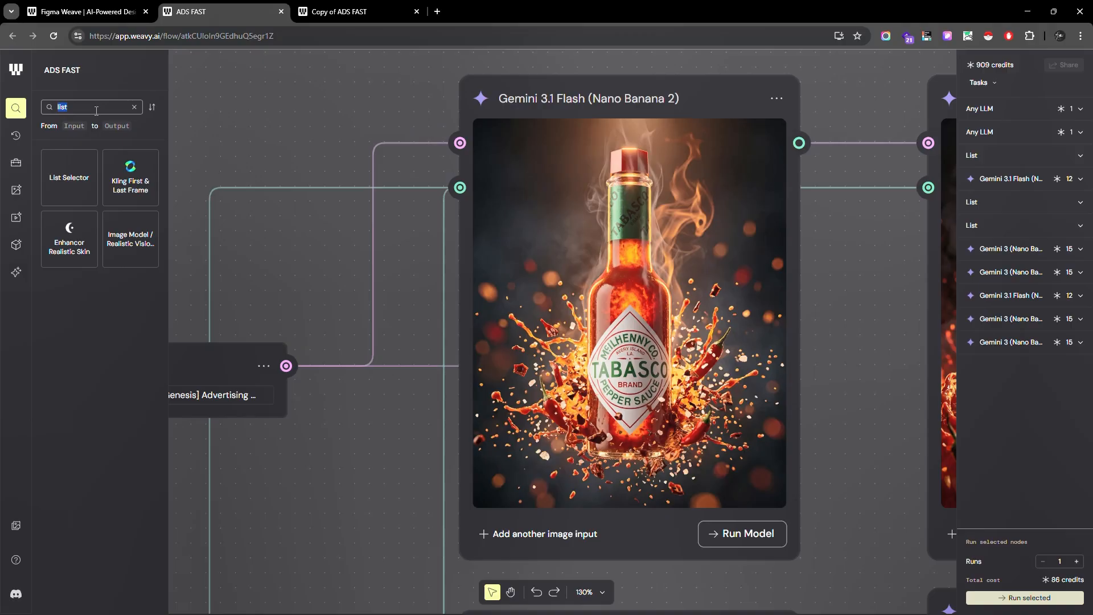
text(gemi)
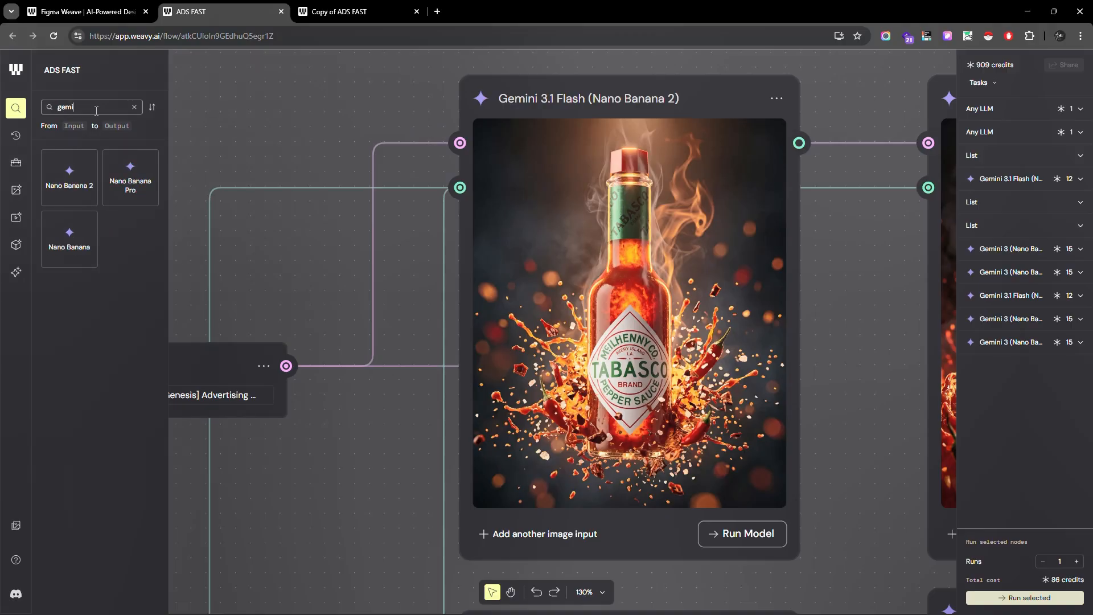
click(135, 107)
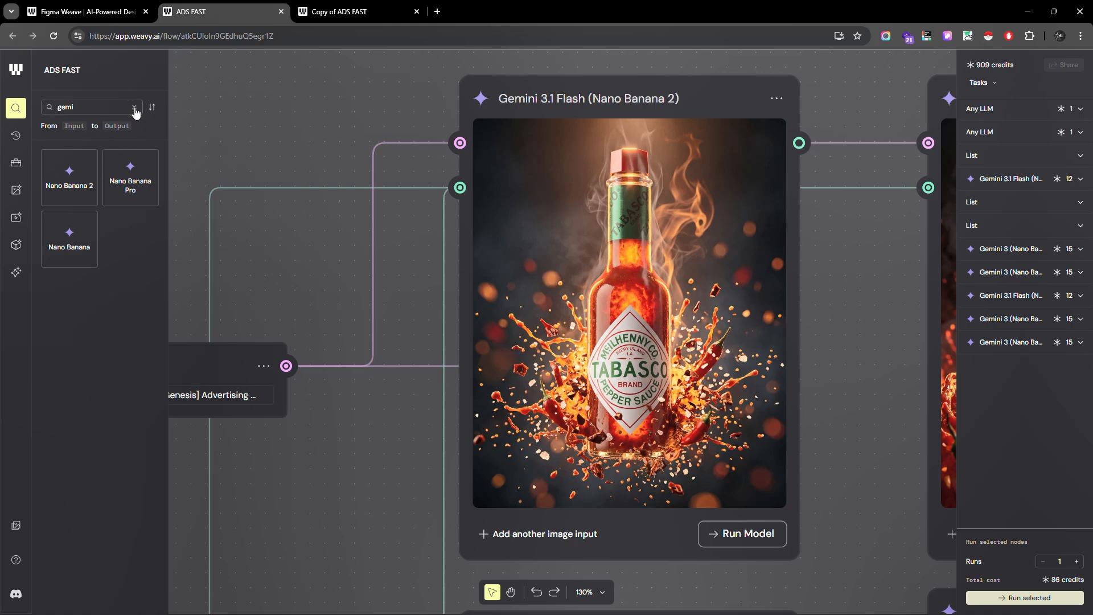
Browse the Toolbox and the Image Models library, covering the models for generating from text and vector graphics
click(16, 164)
click(15, 221)
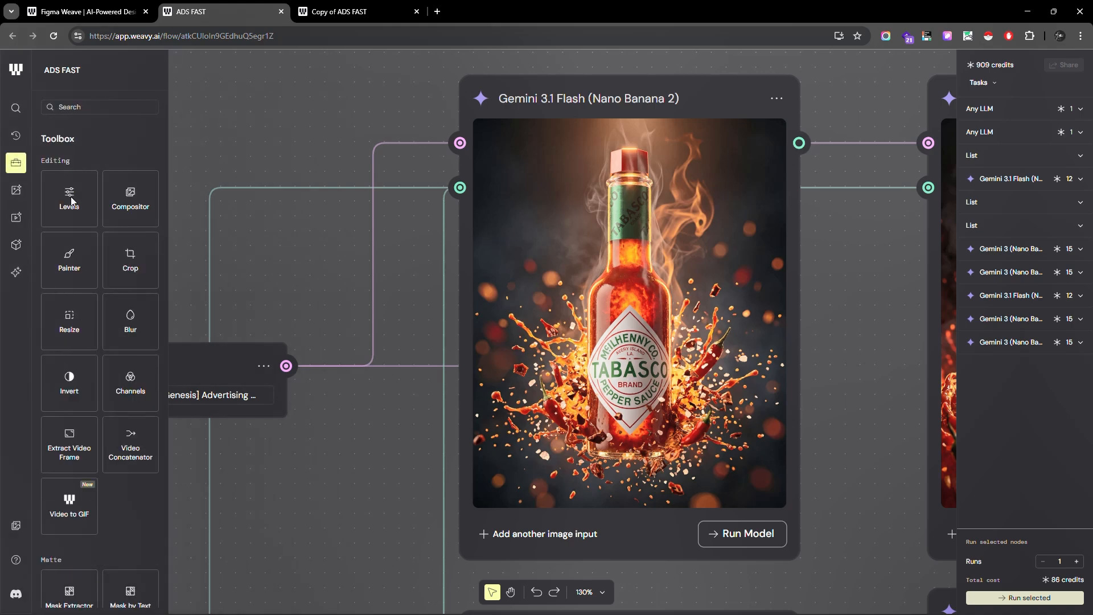
click(17, 191)
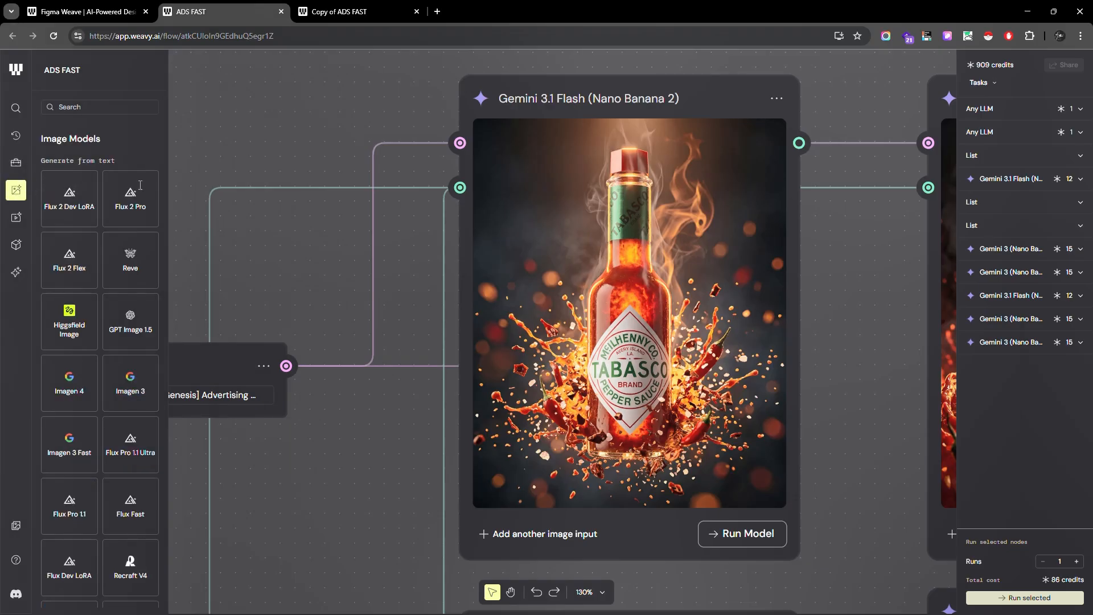
scroll(101, 402, down, 7)
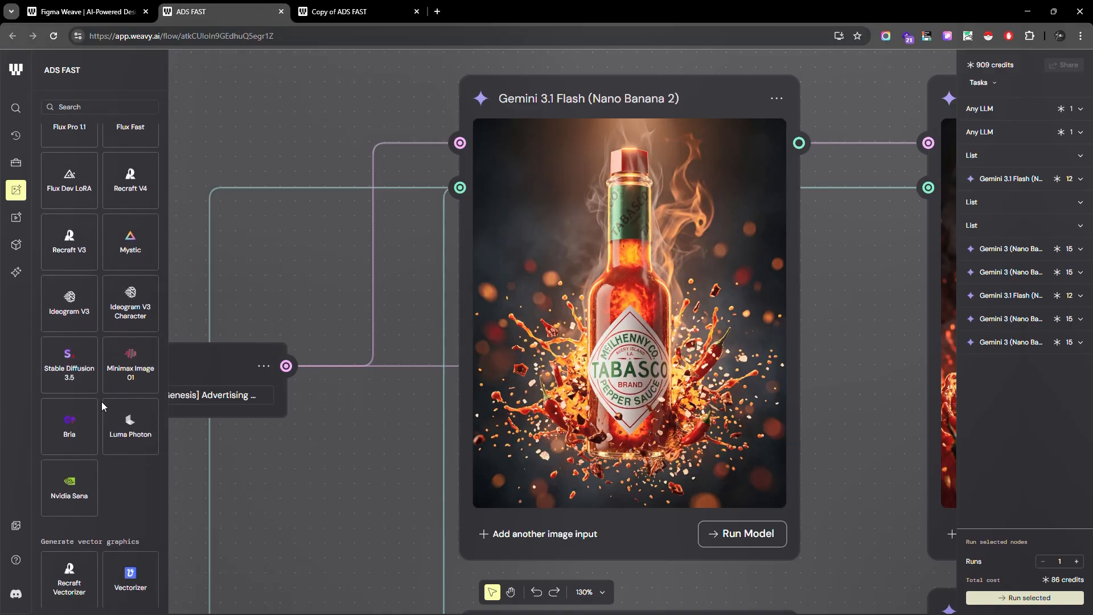
scroll(101, 401, down, 2)
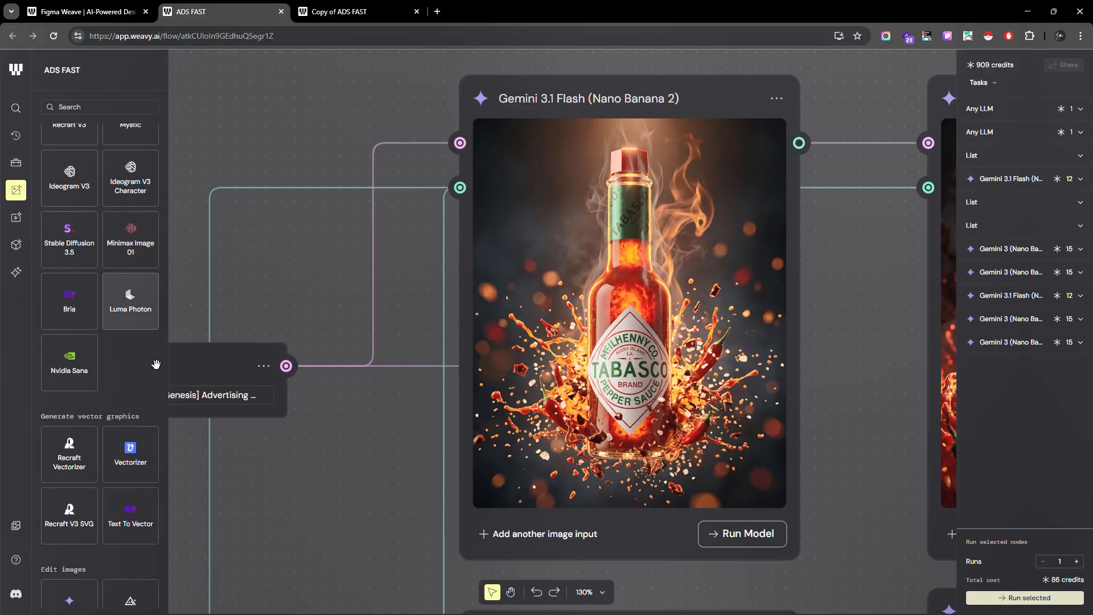
scroll(121, 384, up, 2)
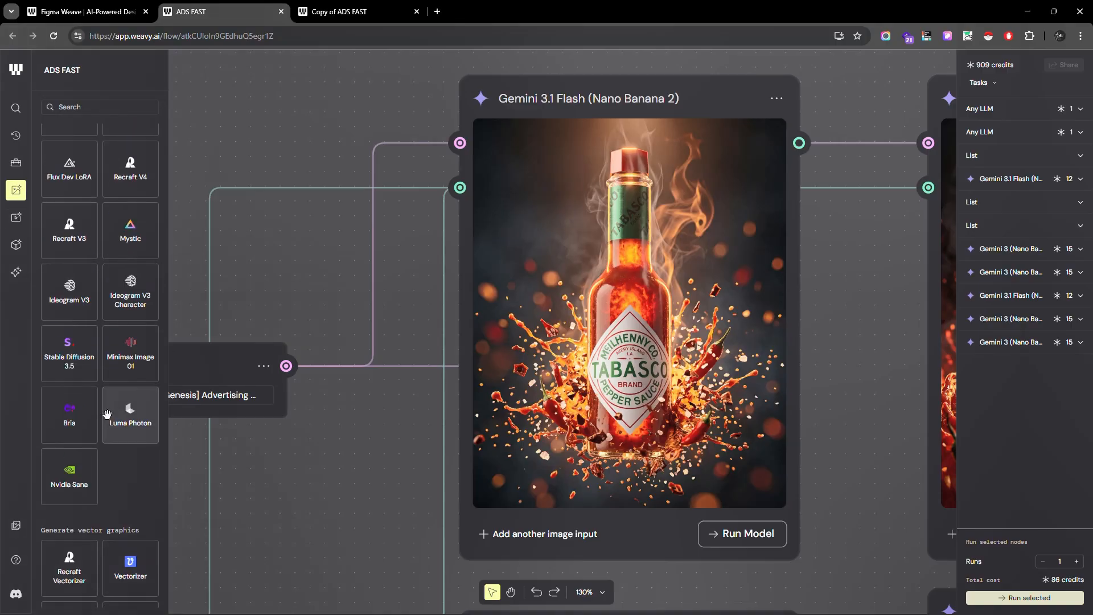
scroll(109, 353, up, 5)
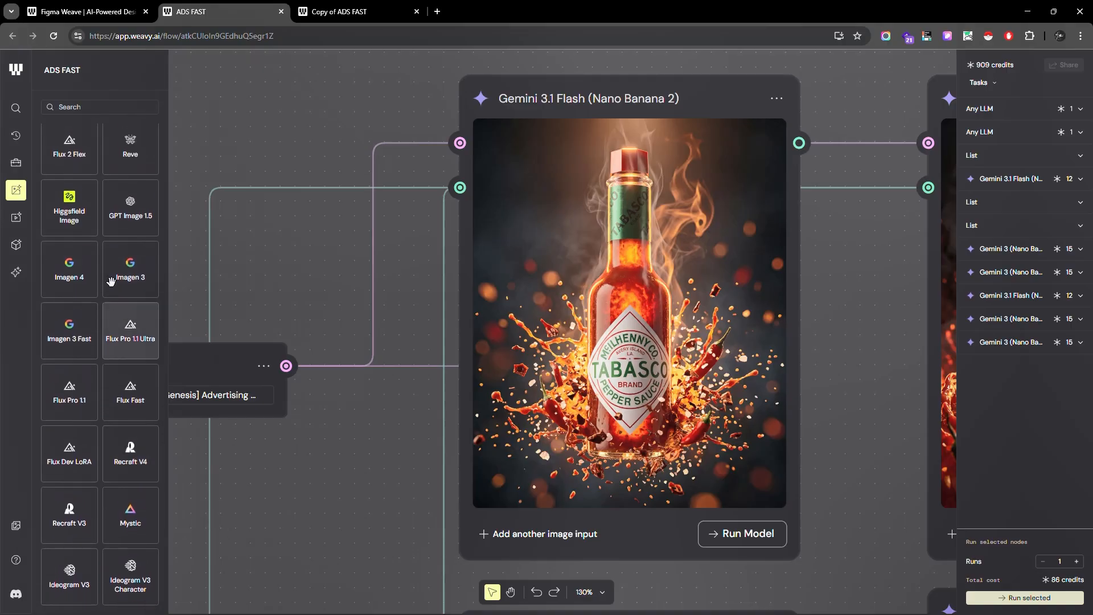
scroll(110, 279, up, 5)
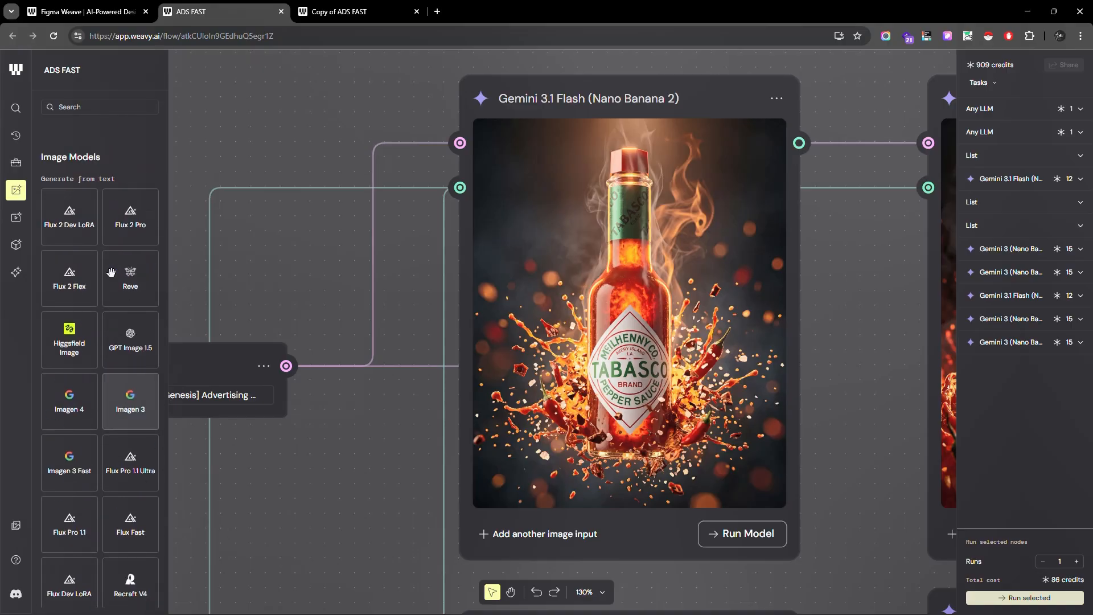
Select the Gemini 3.1 Flash (Nano Banana 2) node and examine its settings, generated Tabasco image and Prompt and Image 1 connections
click(704, 91)
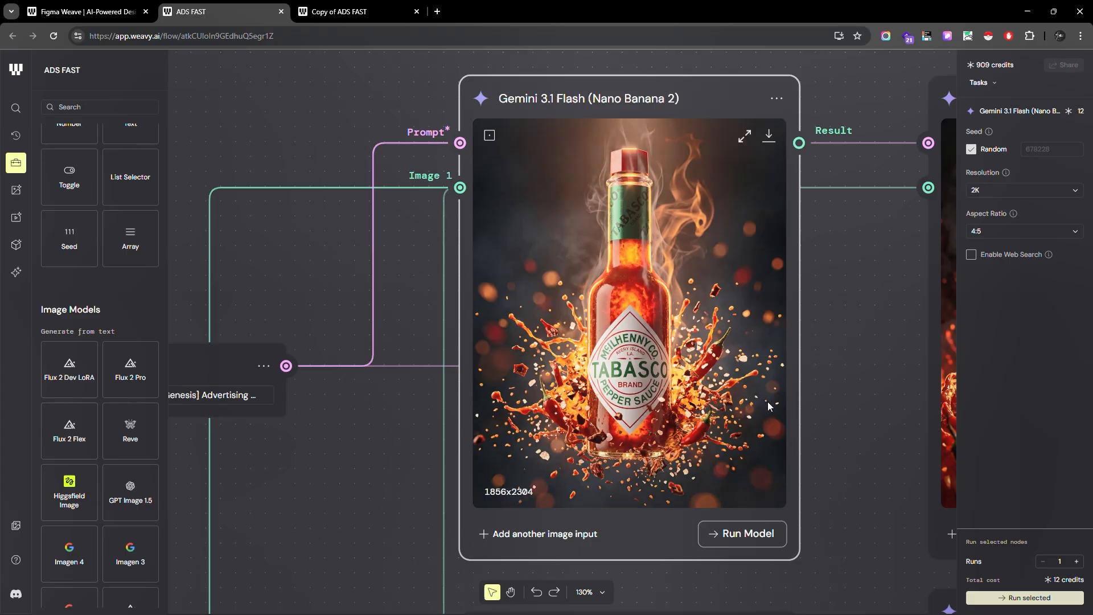
scroll(767, 401, up, 5)
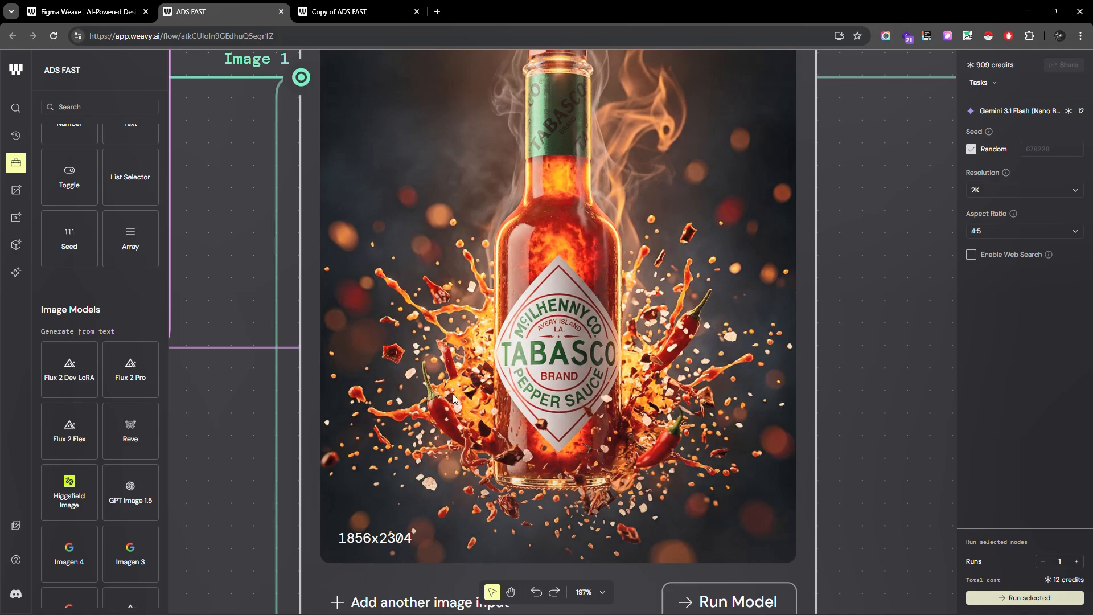
scroll(455, 400, down, 3)
scroll(787, 229, down, 2)
scroll(395, 273, up, 1)
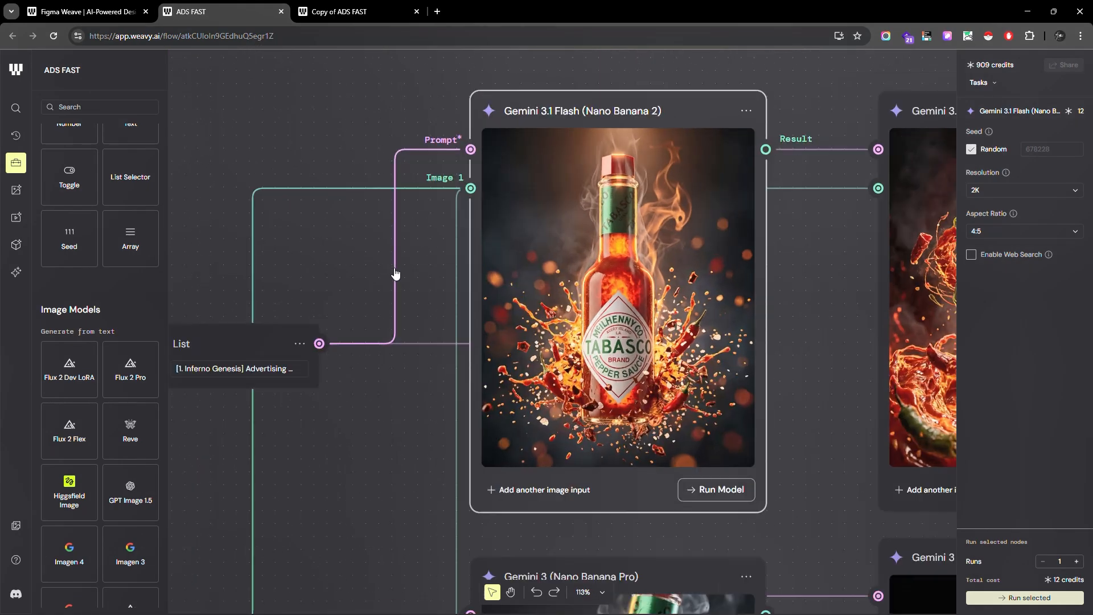
scroll(396, 274, up, 1)
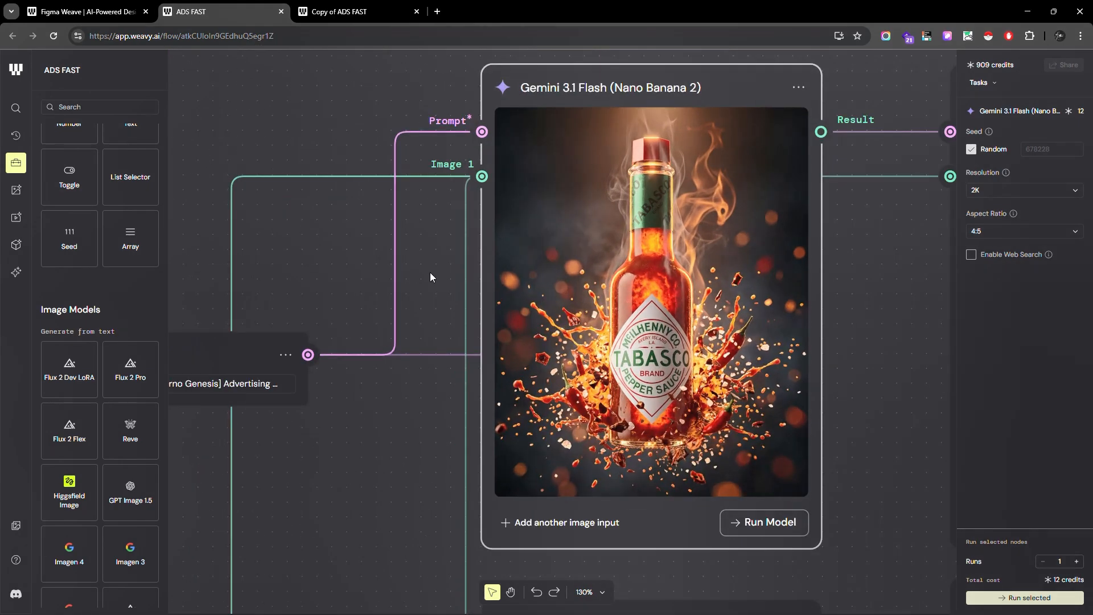
Search the node library for "nano"
click(79, 106)
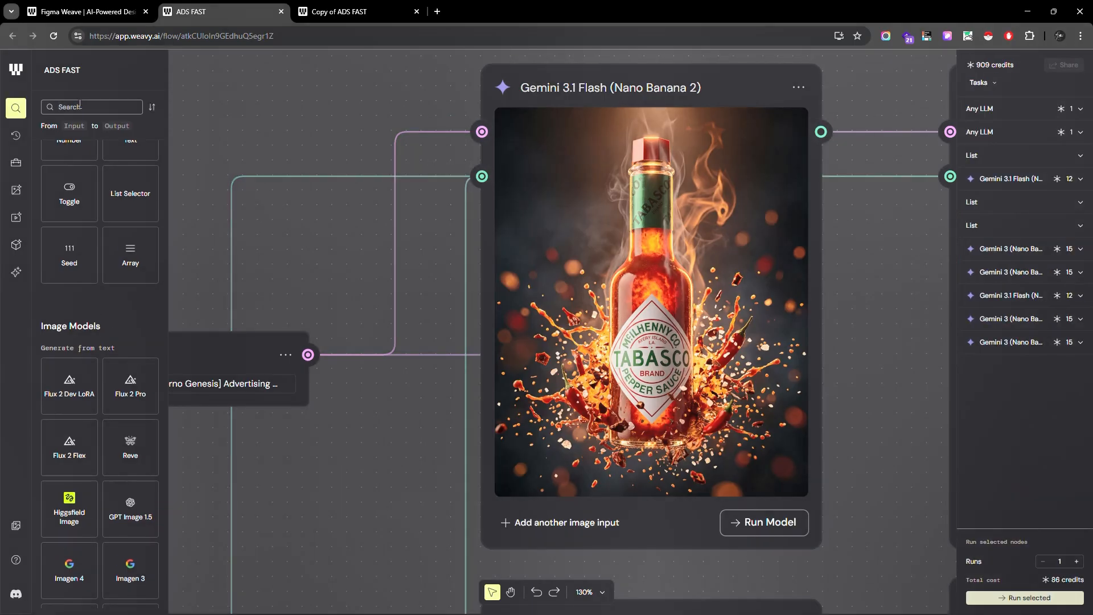
text(nano)
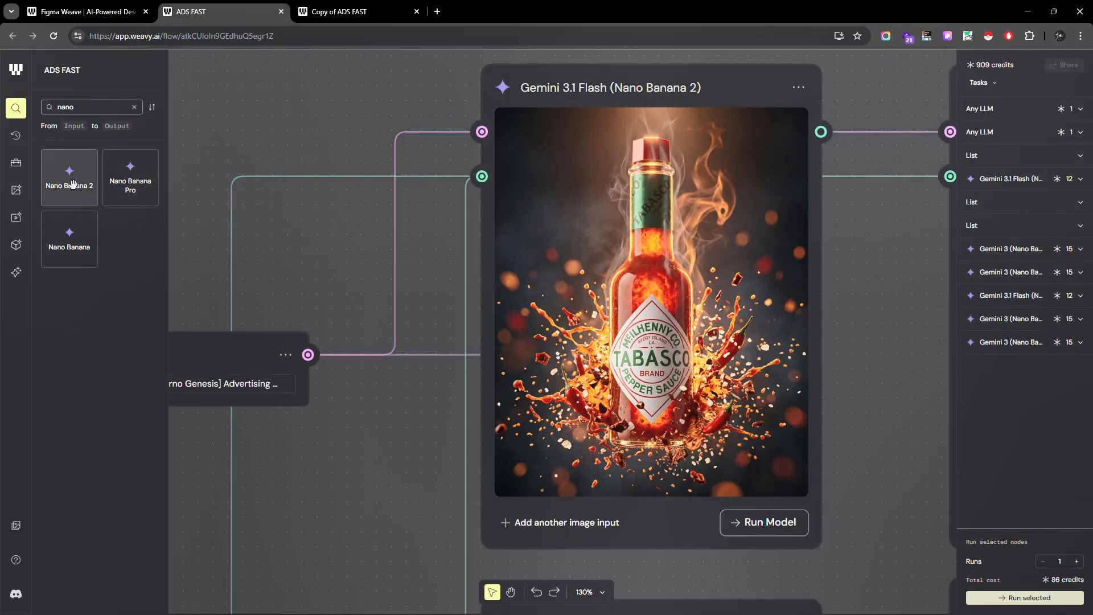
Add a Nano Banana 2 node to the canvas and place it above the Array node
drag(72, 183, 343, 89)
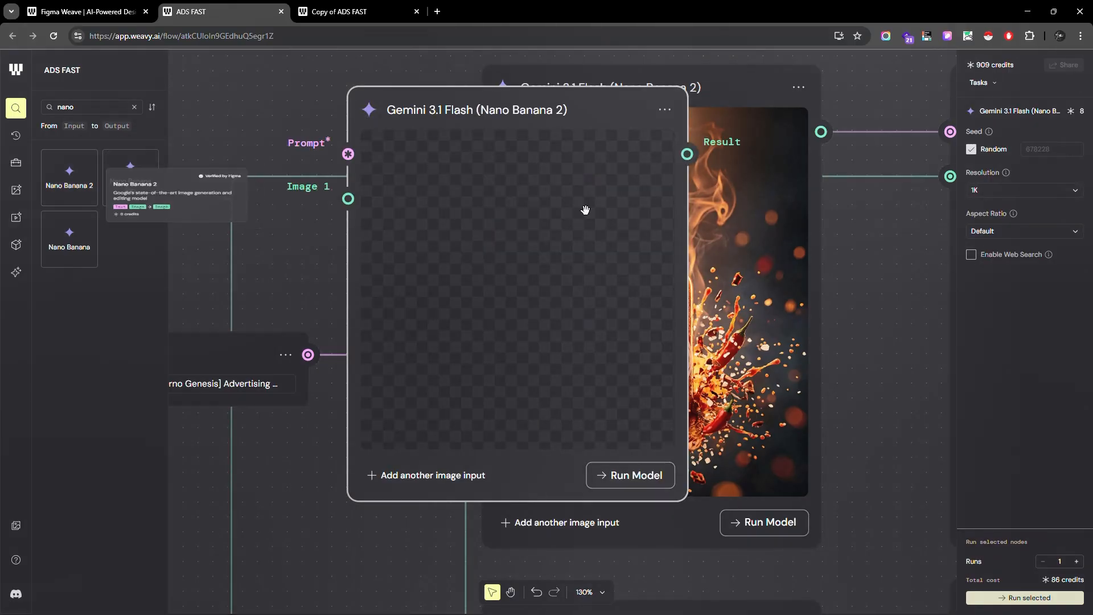
scroll(897, 295, down, 5)
drag(619, 186, 248, 147)
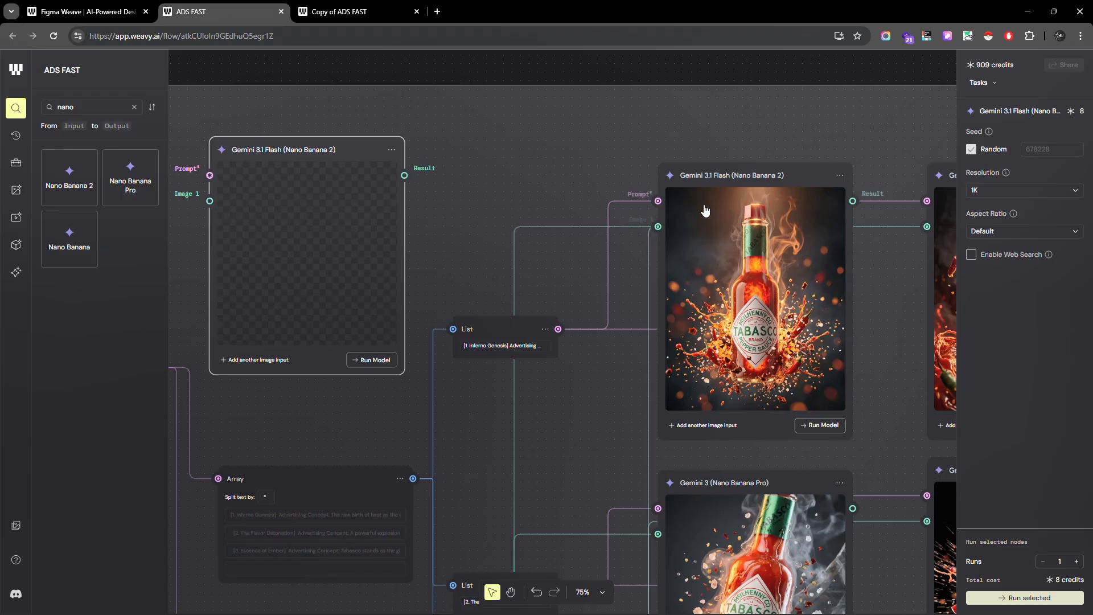
Examine how the product image and the first list prompt feed into the Inferno Genesis Nano Banana 2 node
scroll(624, 265, down, 10)
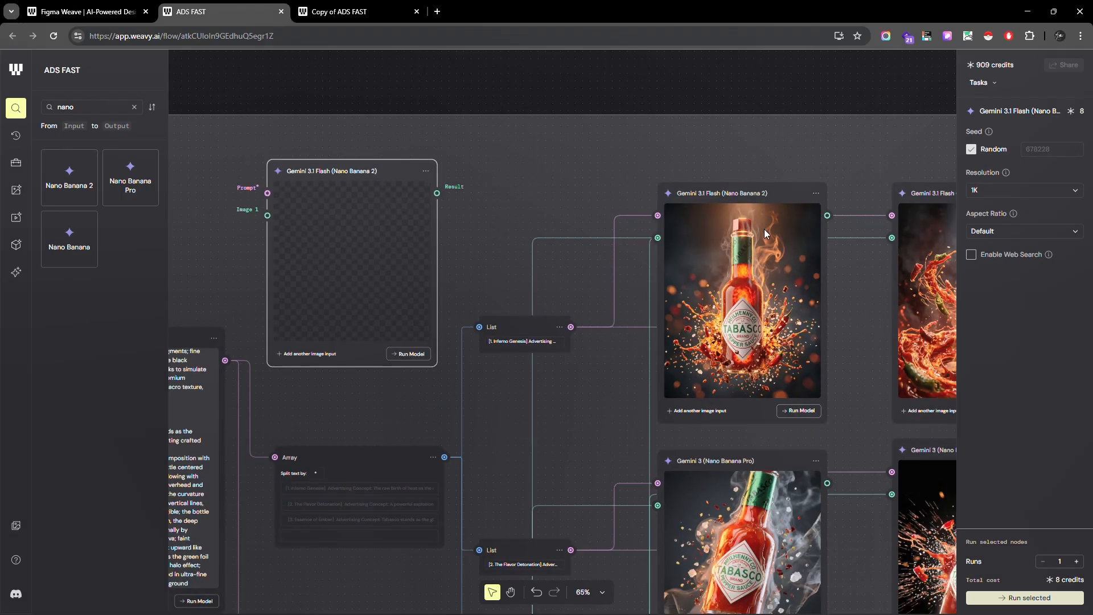
scroll(294, 389, up, 5)
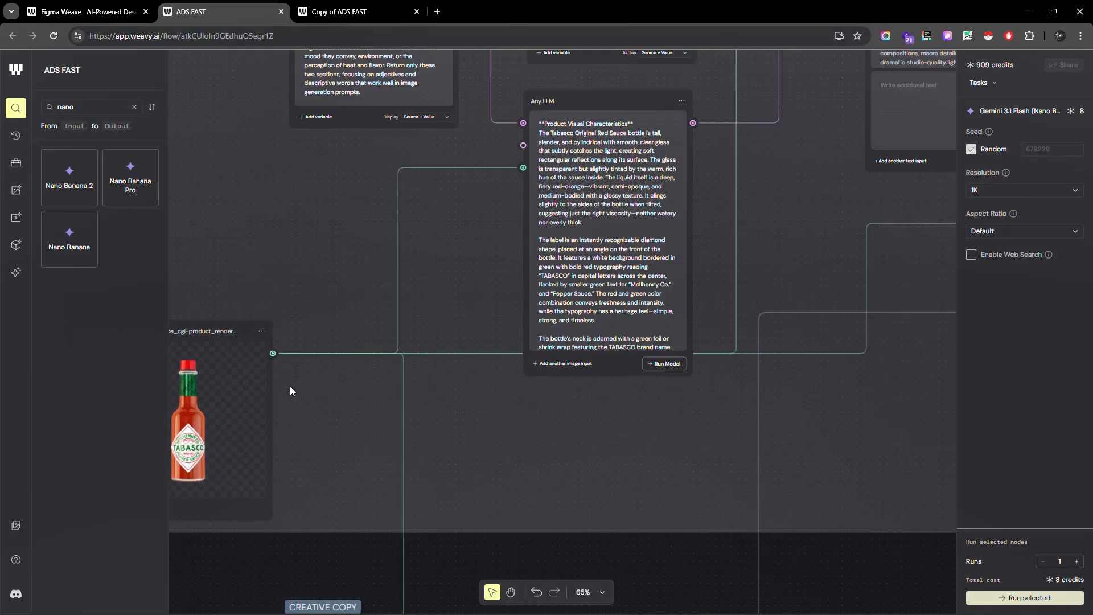
scroll(210, 392, down, 4)
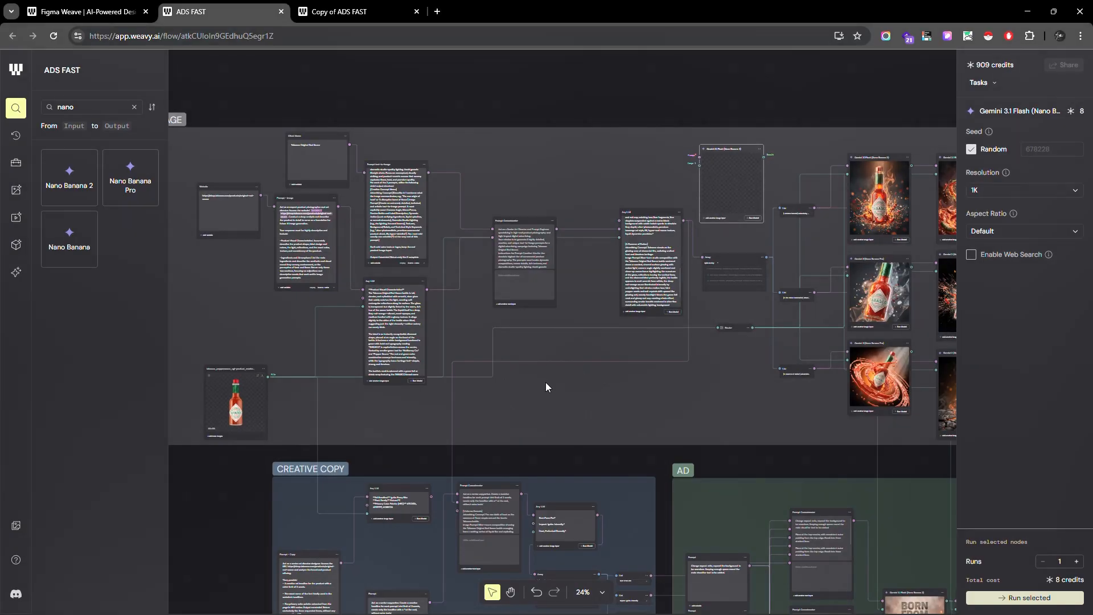
scroll(863, 227, up, 10)
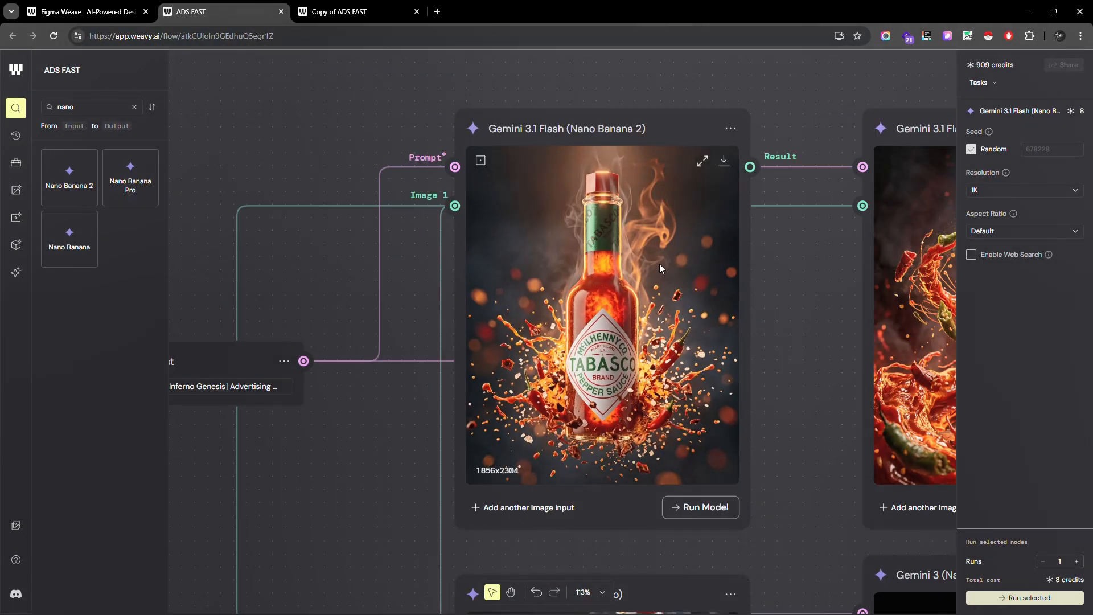
scroll(440, 178, up, 4)
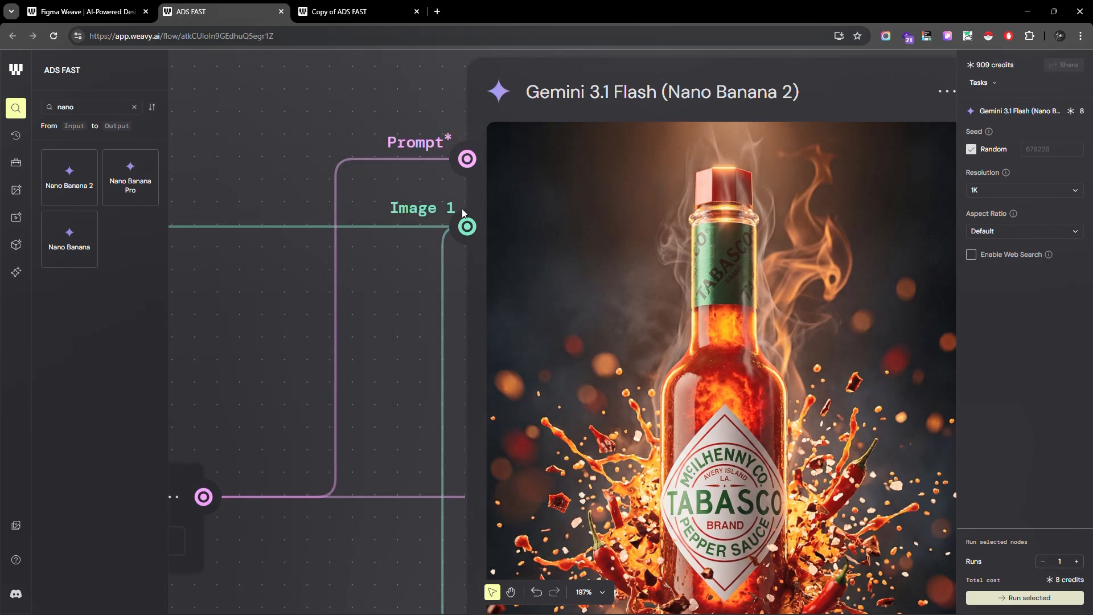
scroll(742, 127, down, 10)
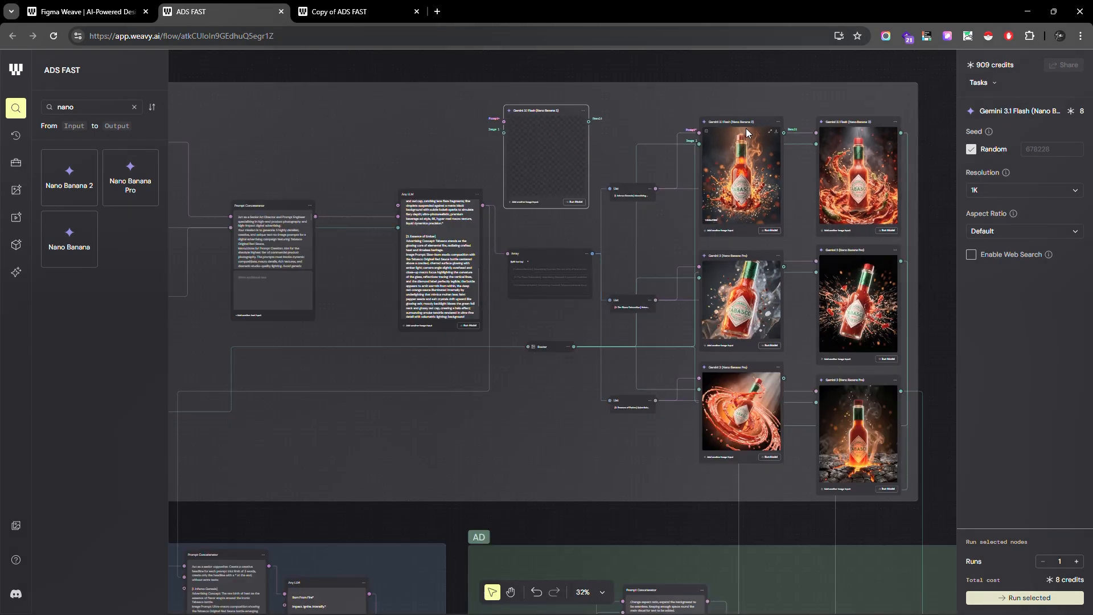
Delete the empty Nano Banana 2 node above the Array node
scroll(634, 172, up, 4)
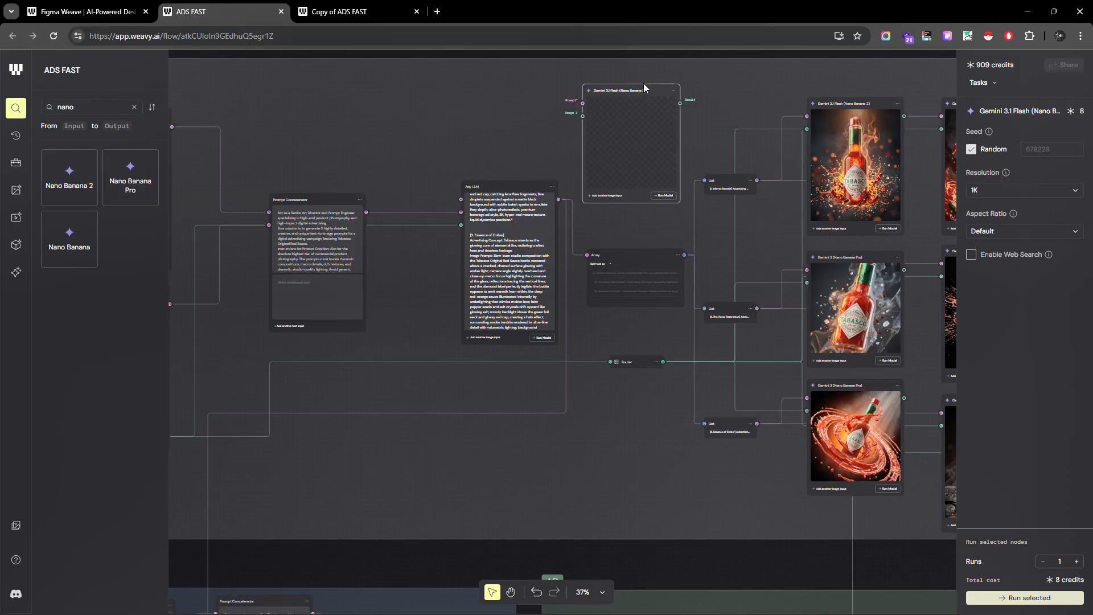
click(647, 86)
Inspect the Router node below the Array, including its image input and the connections branching from its output
scroll(654, 366, up, 10)
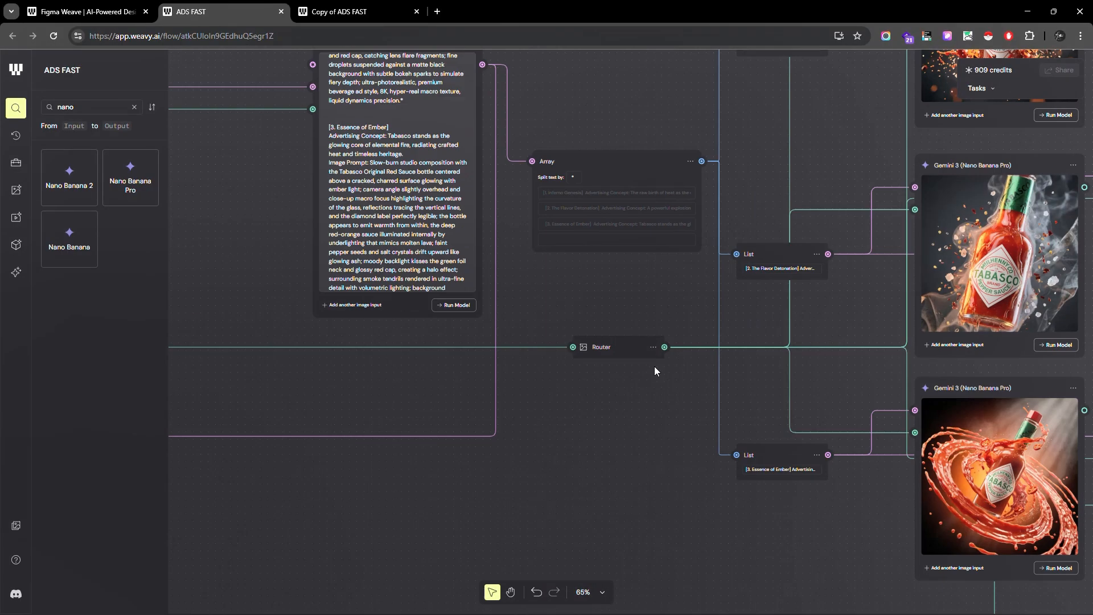
scroll(596, 357, up, 5)
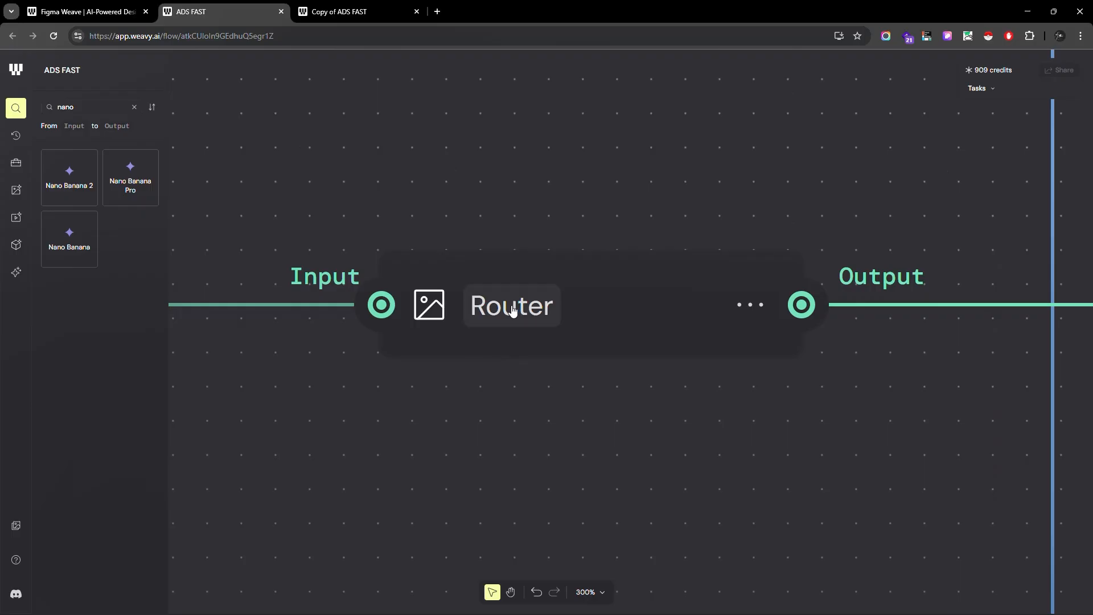
scroll(455, 330, down, 5)
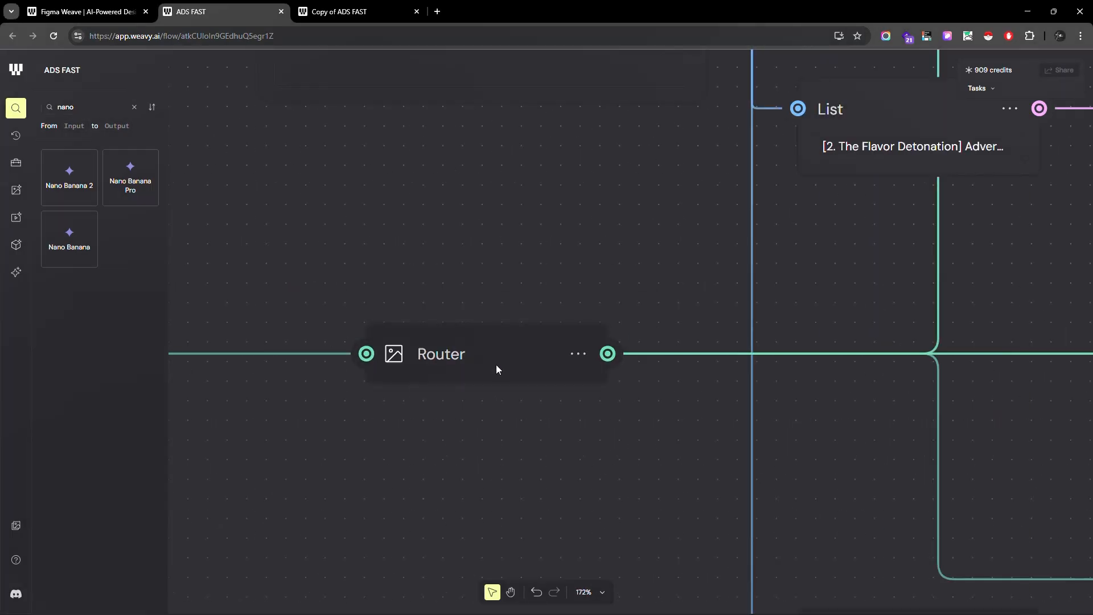
scroll(405, 412, down, 3)
scroll(474, 413, up, 3)
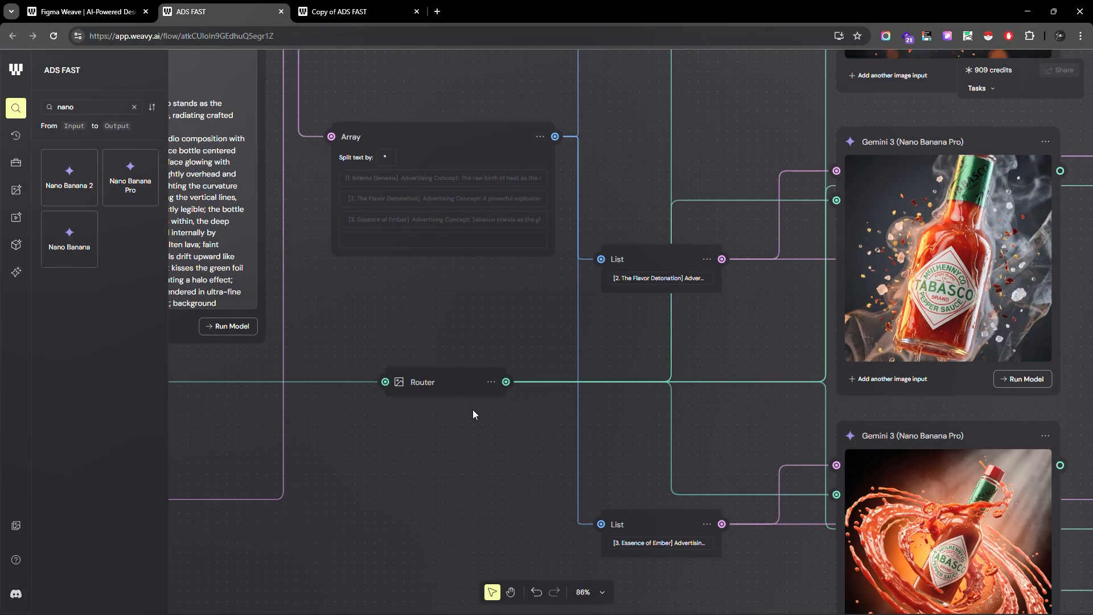
scroll(360, 422, down, 3)
scroll(529, 409, up, 2)
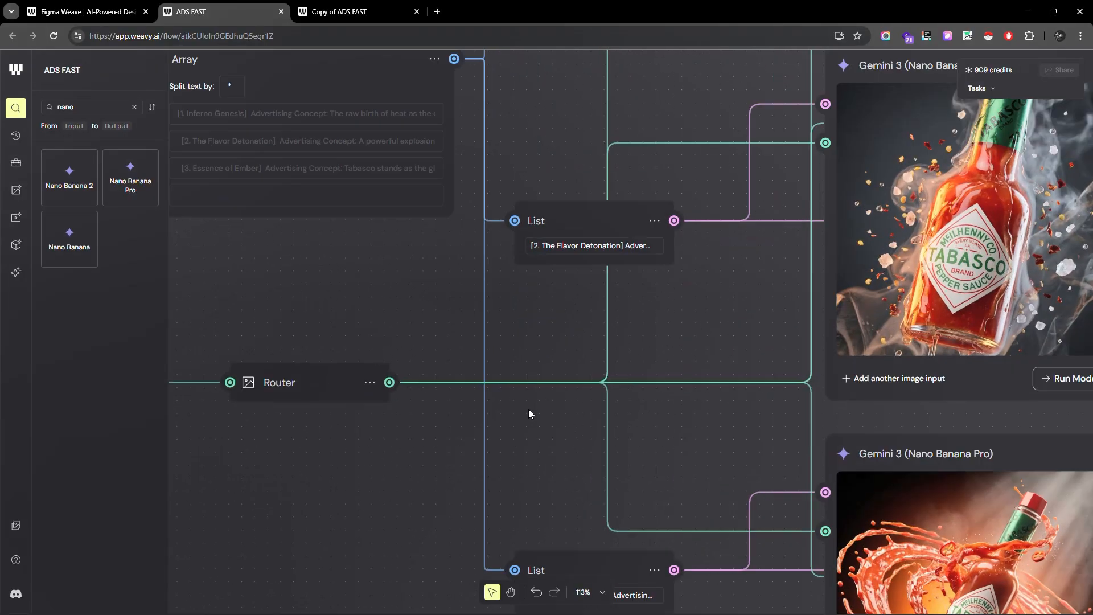
scroll(374, 433, down, 2)
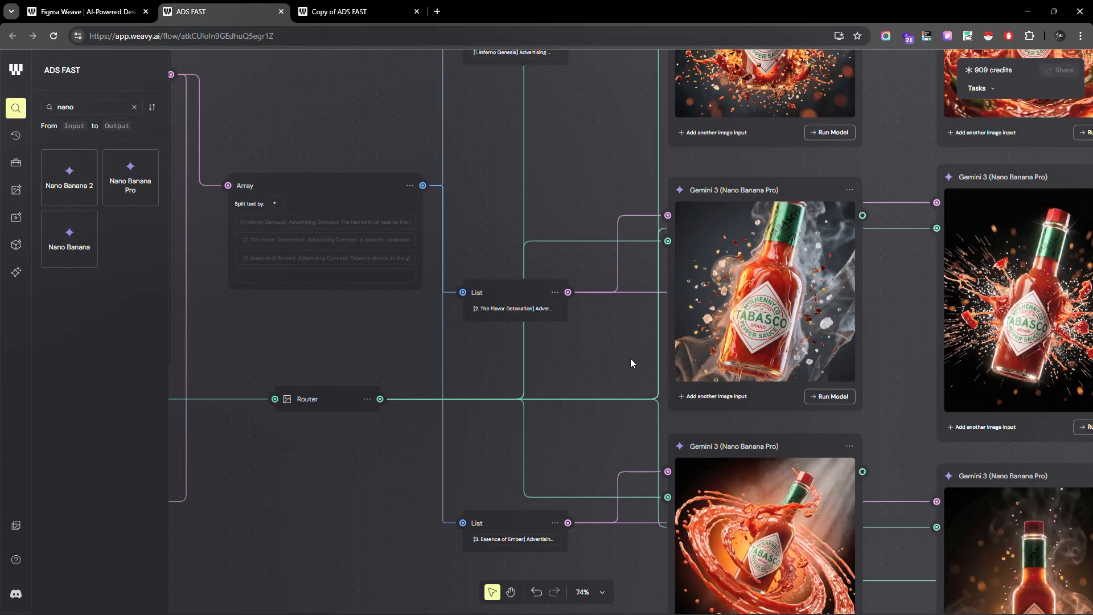
scroll(292, 405, up, 4)
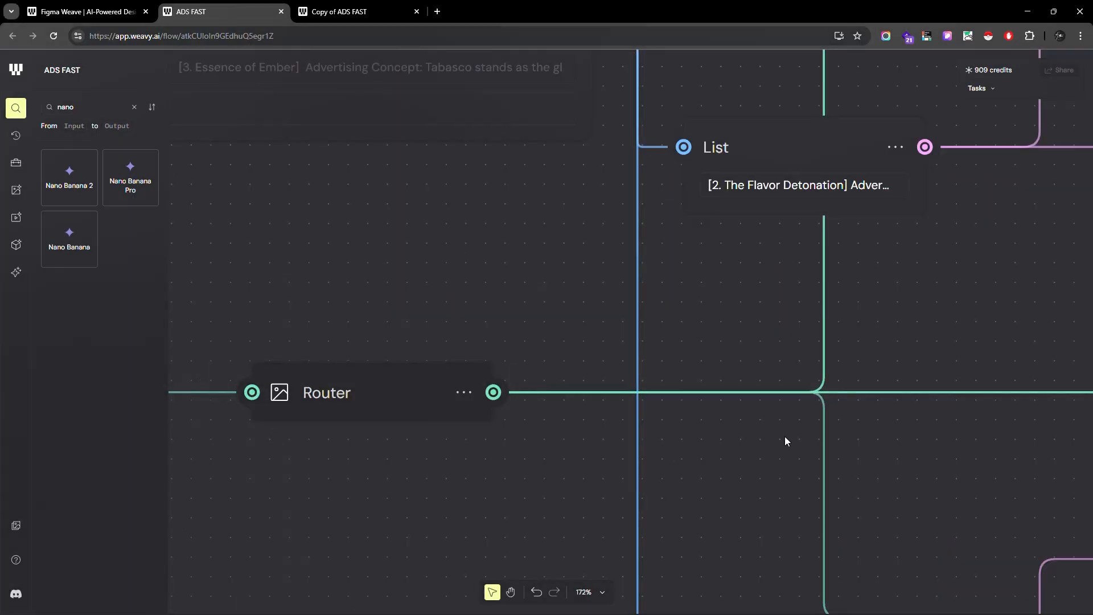
Review the layout of the whole IMAGE group, from the product image and prompts to the generated images
scroll(803, 427, down, 5)
scroll(819, 418, down, 4)
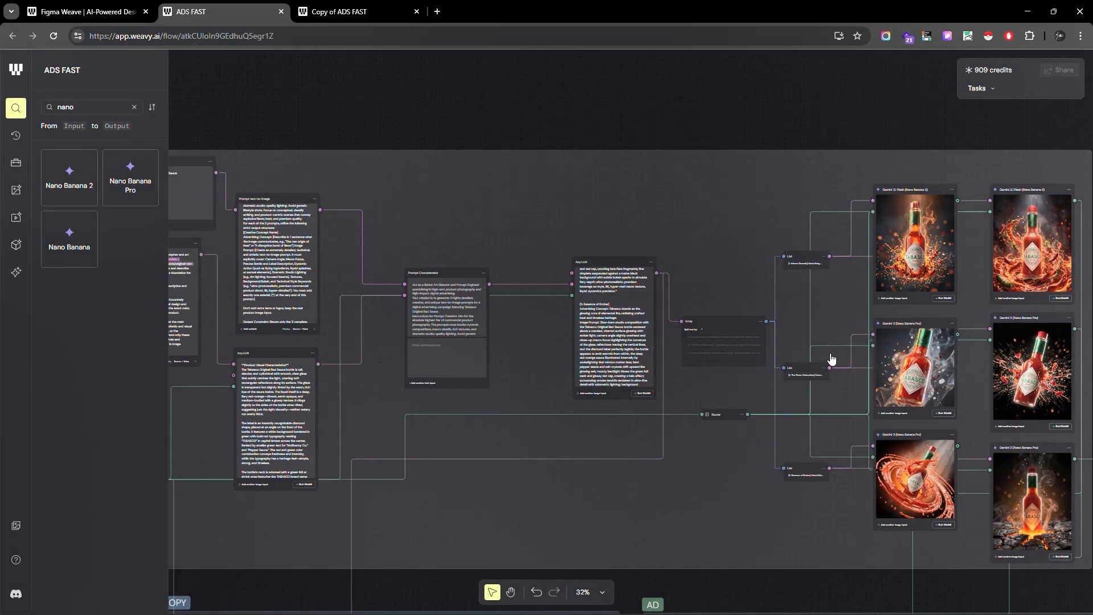
scroll(830, 361, down, 2)
scroll(410, 456, up, 3)
scroll(326, 413, down, 2)
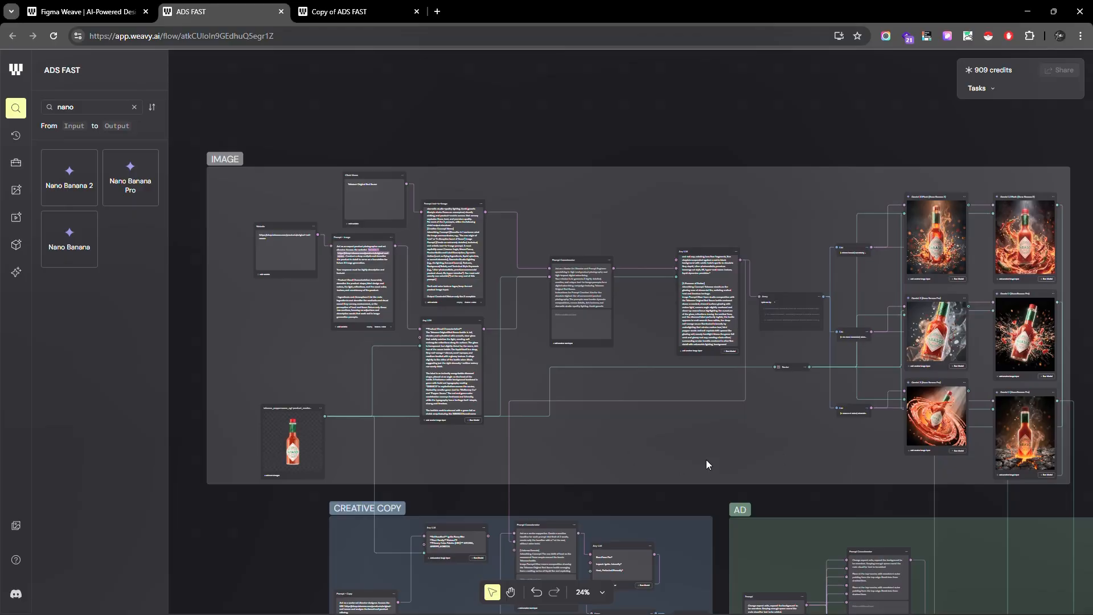
Trace the Router's output lines to the image inputs of the Nano Banana generation nodes
scroll(877, 377, up, 8)
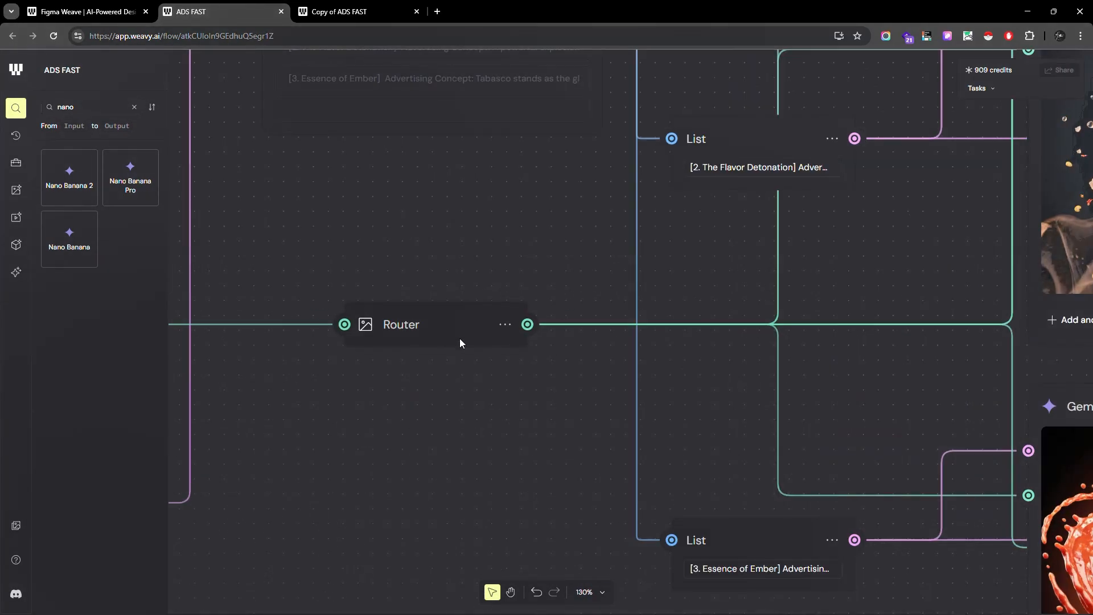
scroll(429, 397, down, 3)
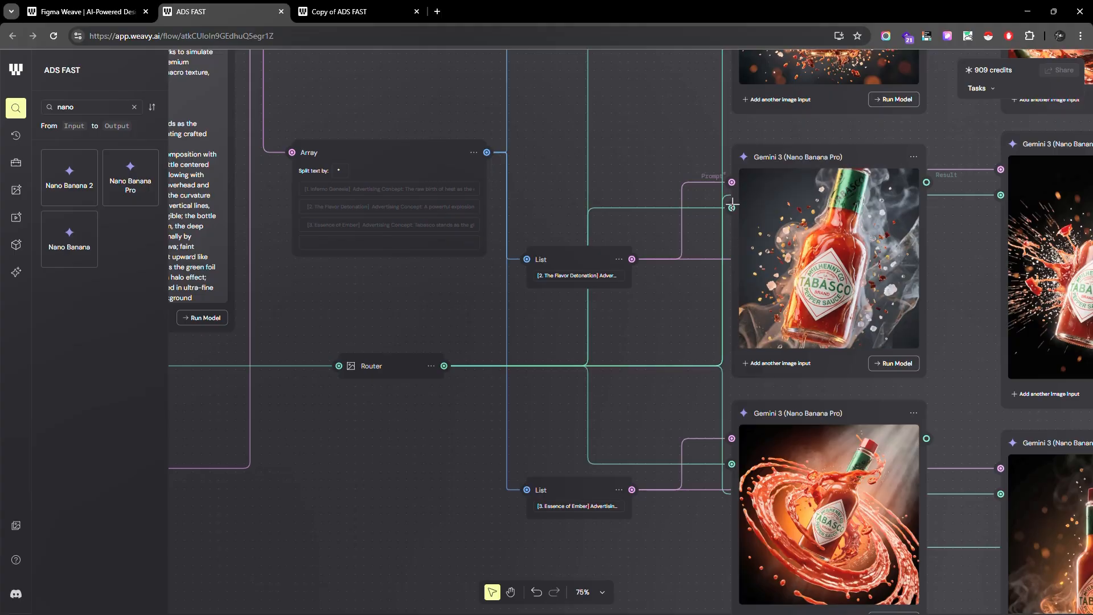
scroll(730, 188, up, 5)
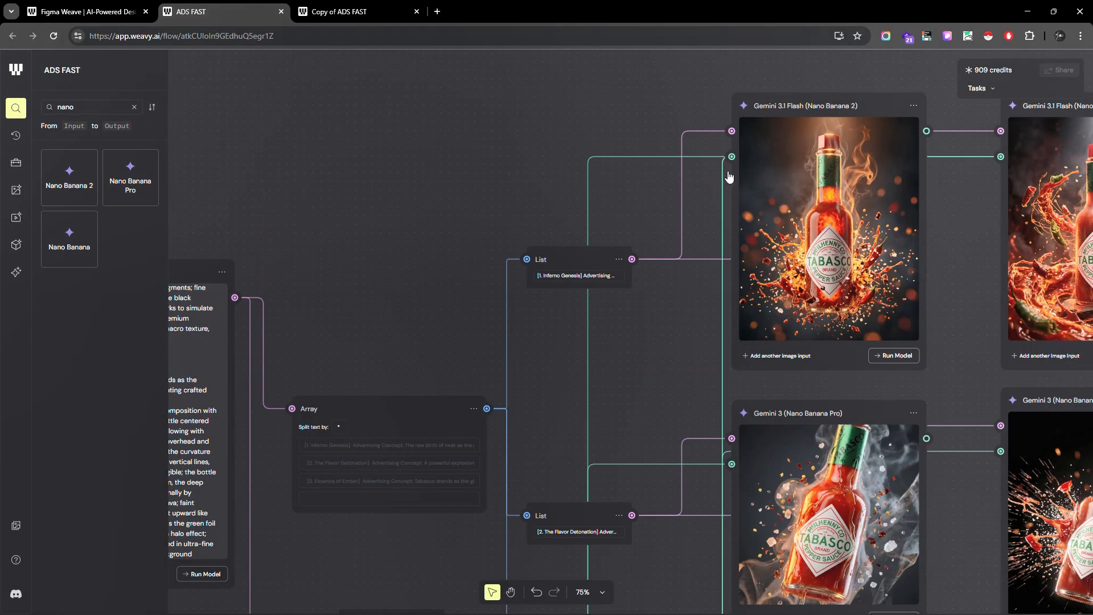
scroll(650, 265, down, 6)
scroll(435, 285, up, 4)
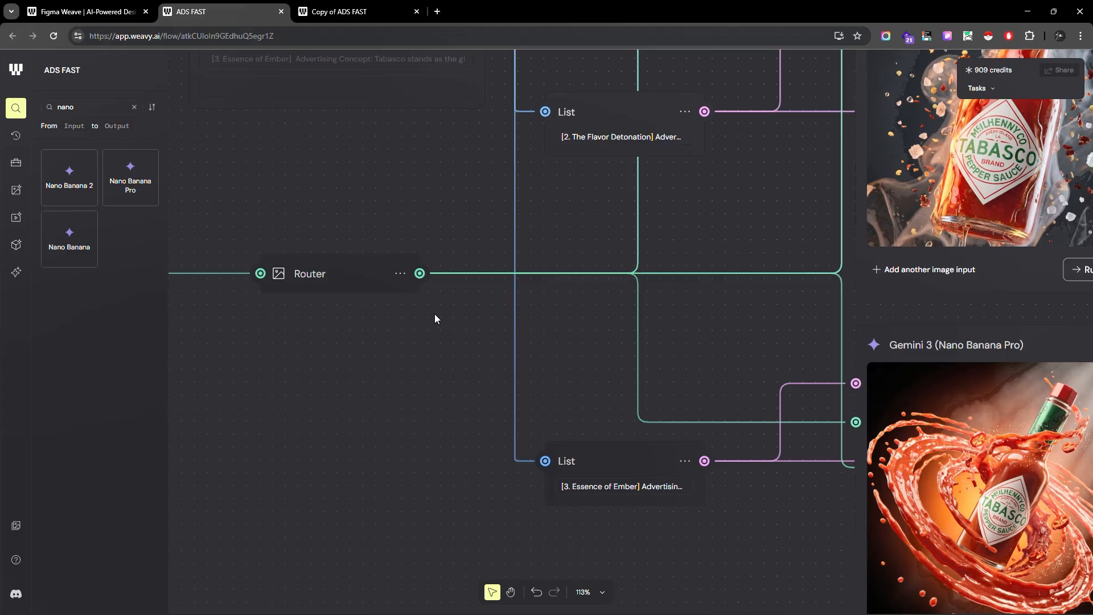
scroll(347, 435, down, 3)
scroll(271, 304, up, 1)
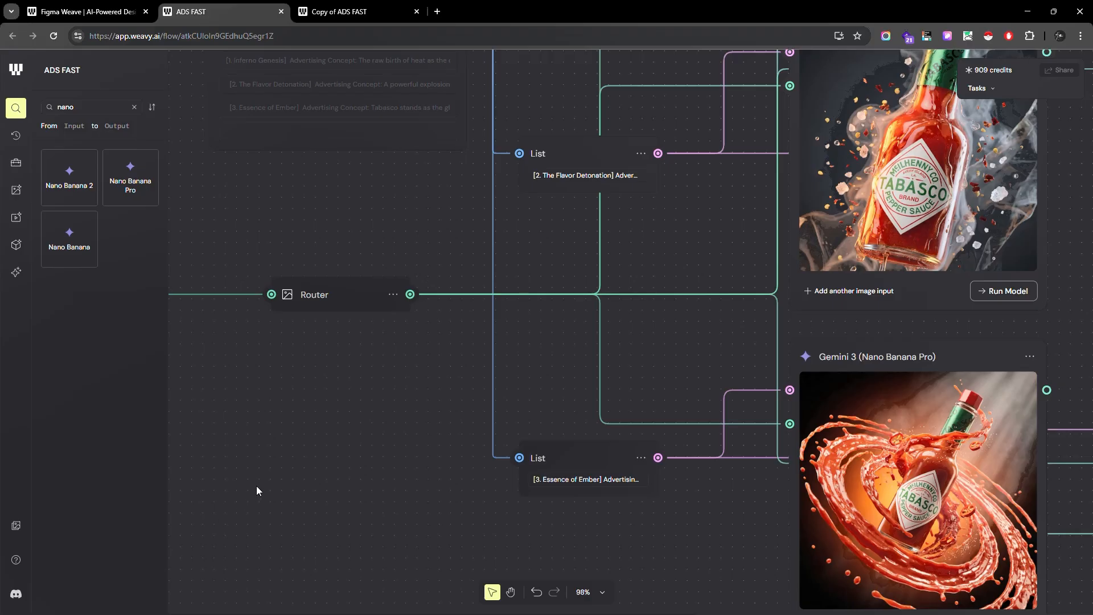
scroll(336, 425, down, 5)
Select the Inferno Genesis Nano Banana 2 node and check its resolution options and aspect ratio setting
scroll(497, 169, up, 8)
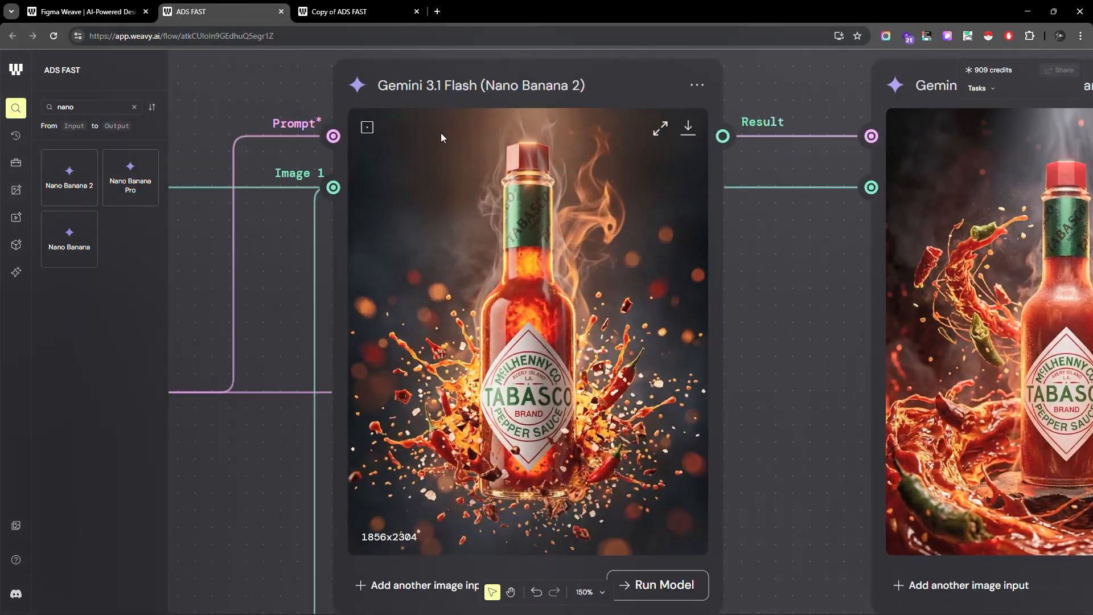
scroll(624, 196, down, 2)
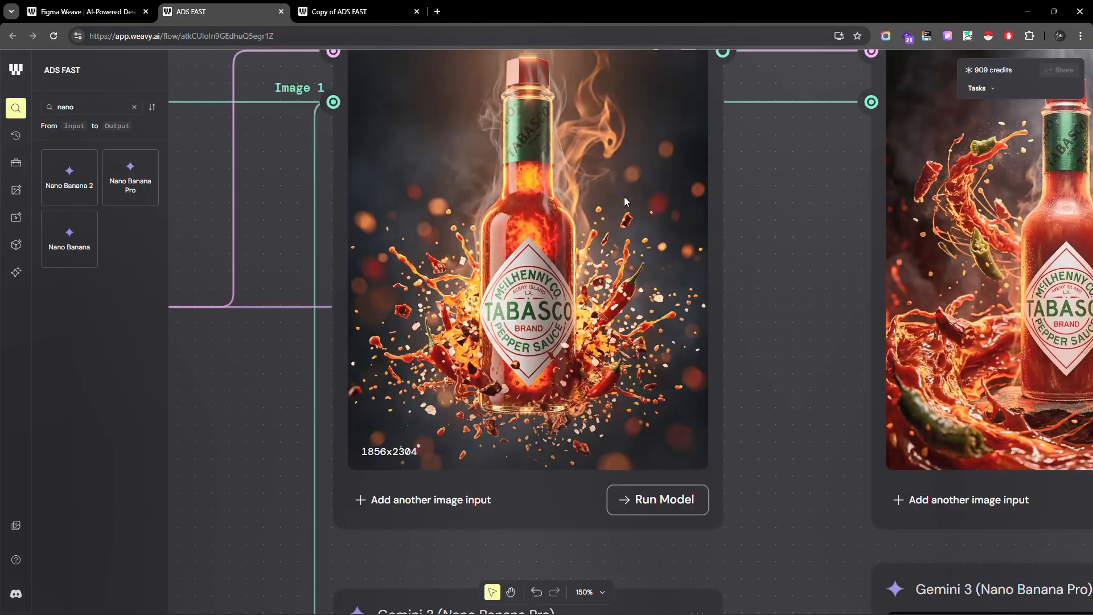
scroll(550, 238, up, 4)
click(544, 248)
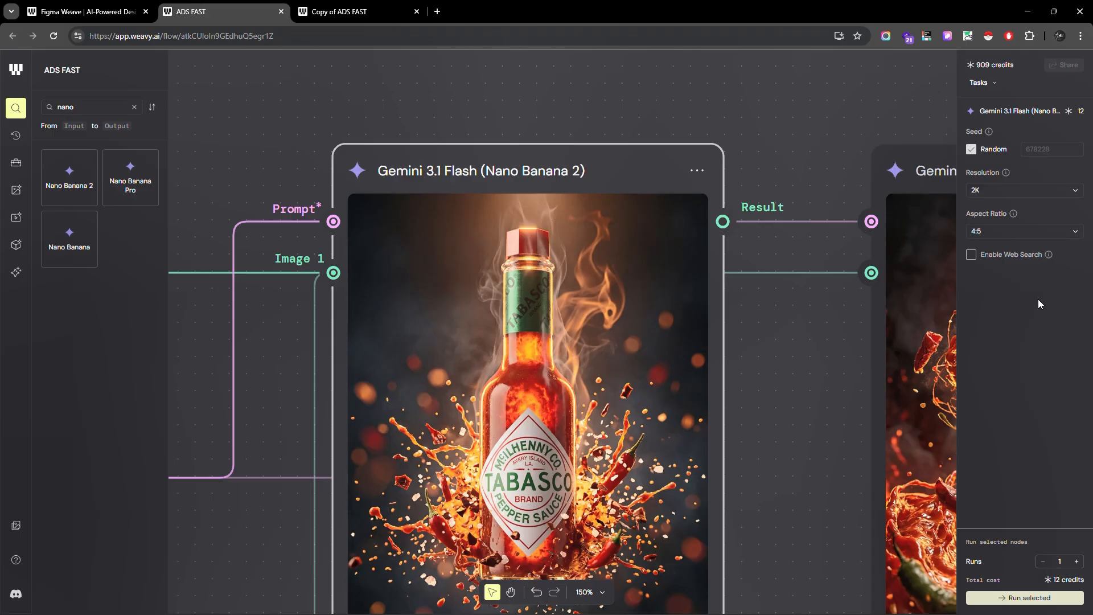
mouse_move(1007, 173)
click(1020, 189)
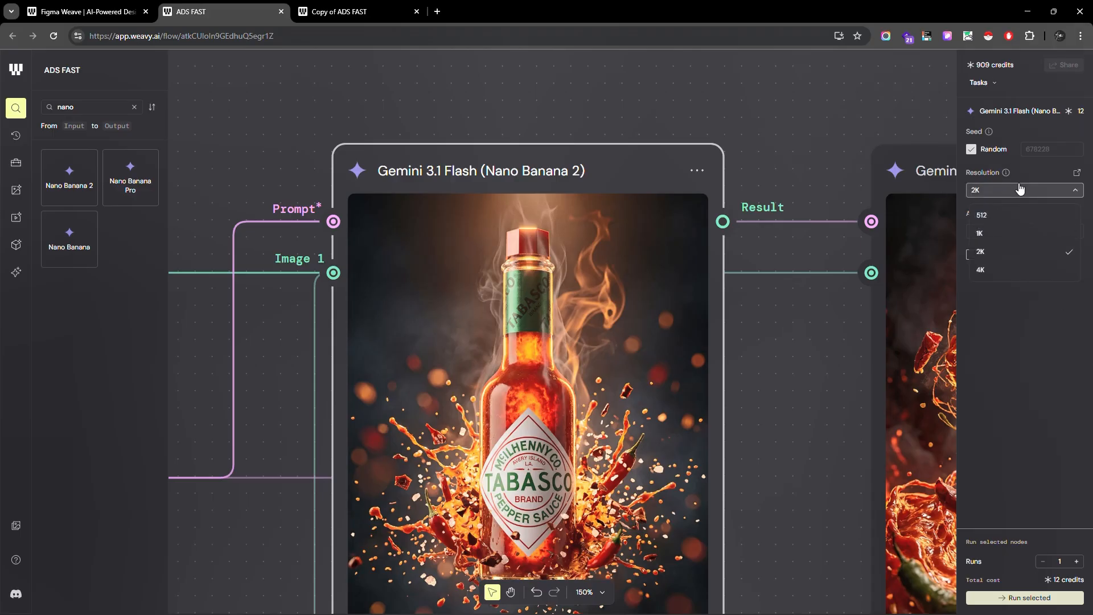
click(1021, 189)
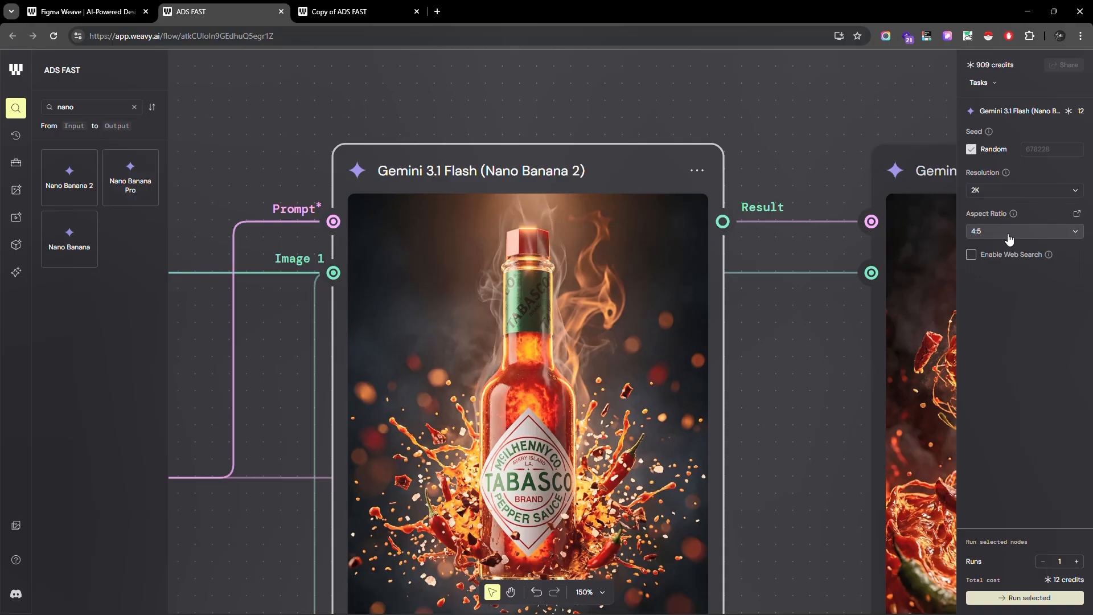
scroll(561, 302, down, 5)
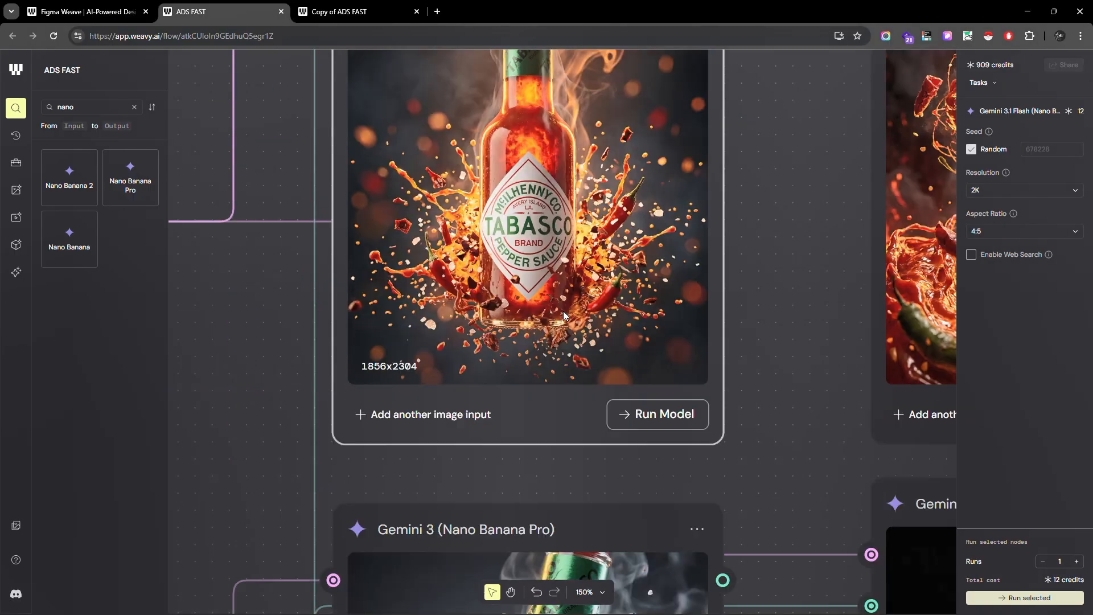
Examine the generated Tabasco bottle image up close, checking the label, neck, smoke and sauce splashes
scroll(563, 311, up, 3)
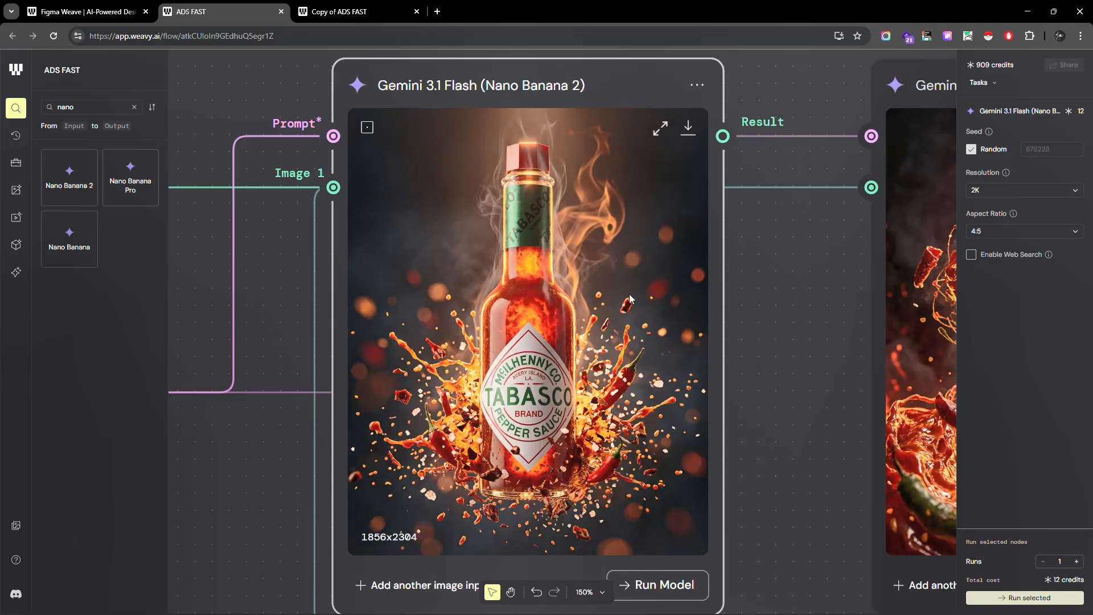
scroll(583, 371, down, 3)
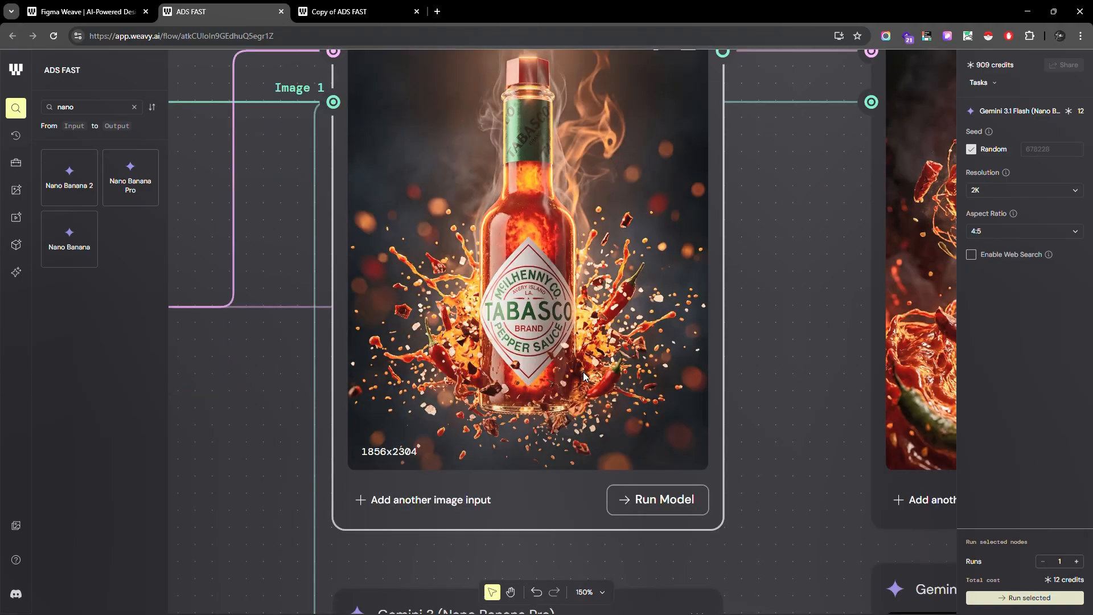
scroll(528, 354, up, 5)
scroll(529, 355, up, 2)
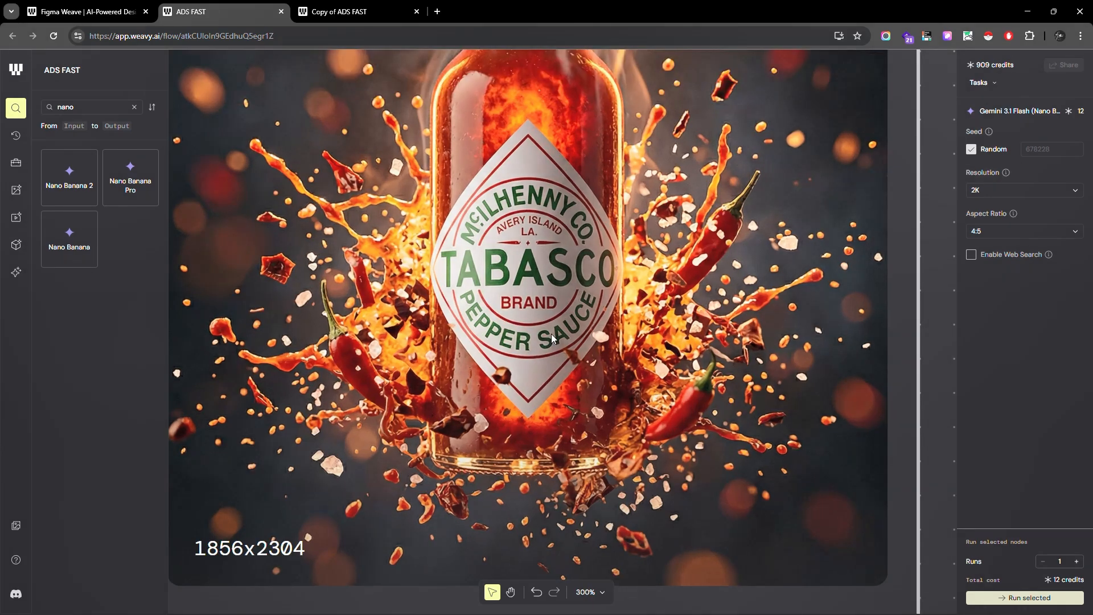
scroll(572, 332, up, 5)
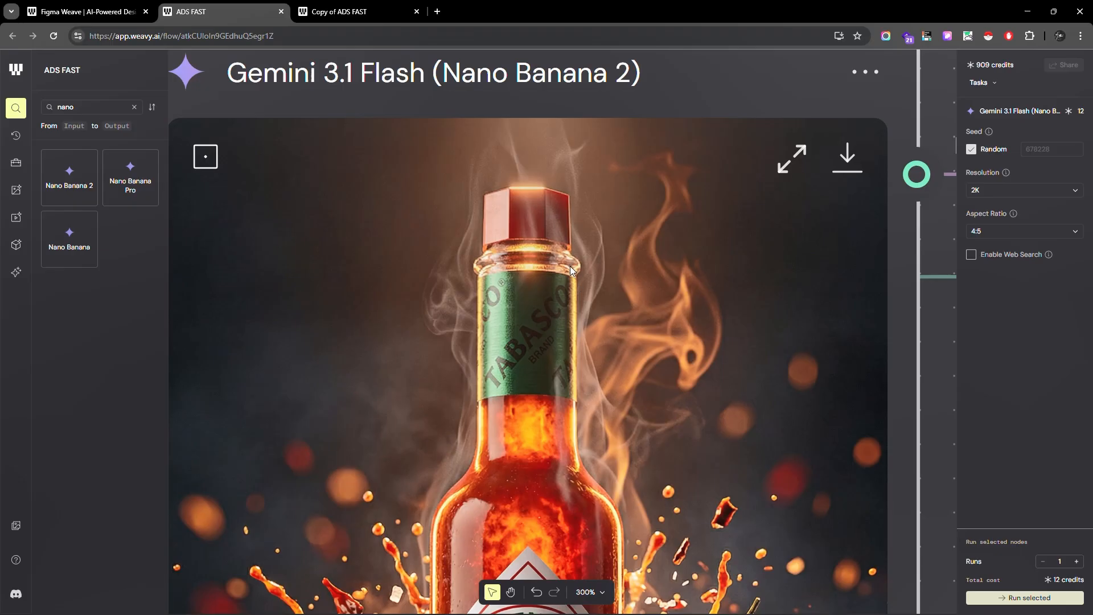
scroll(570, 267, down, 2)
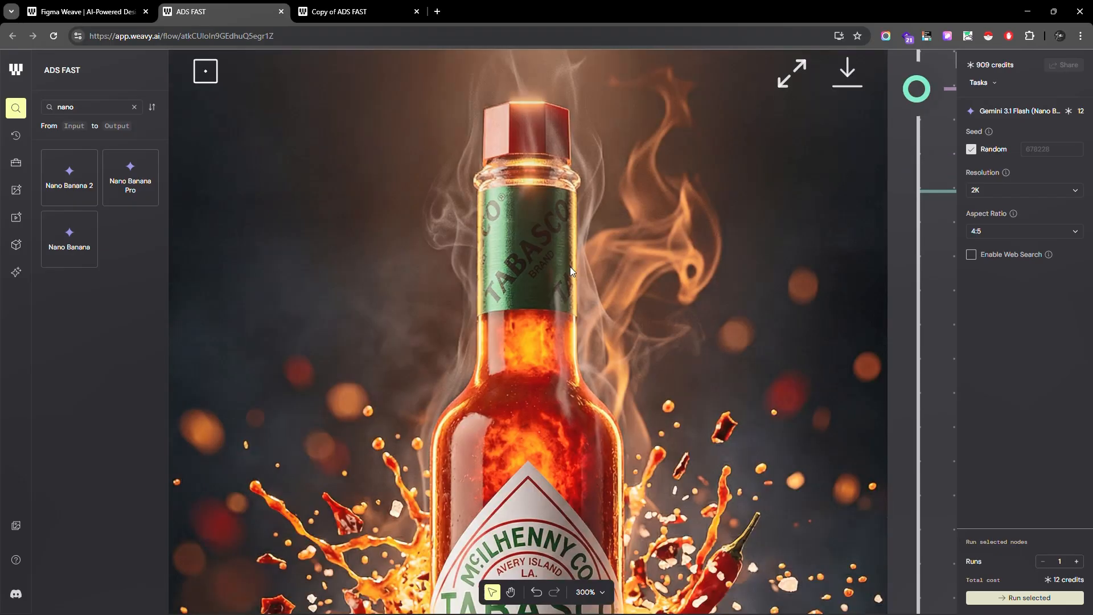
scroll(570, 267, down, 4)
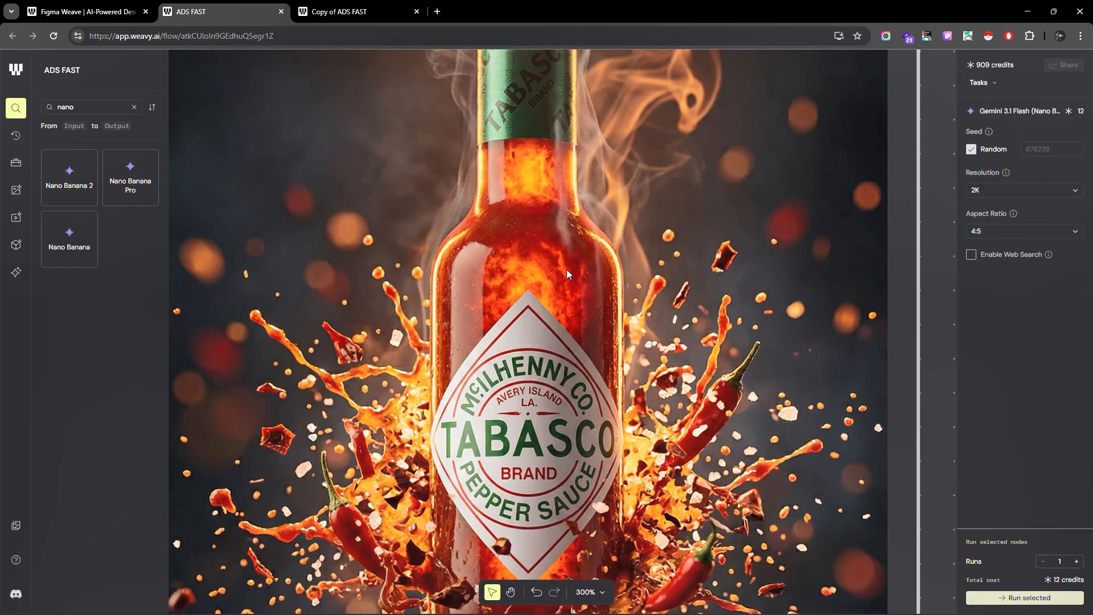
Compare the Inferno Genesis bottle image with the neighbouring Nano Banana 2 image generated from its result
scroll(552, 341, down, 3)
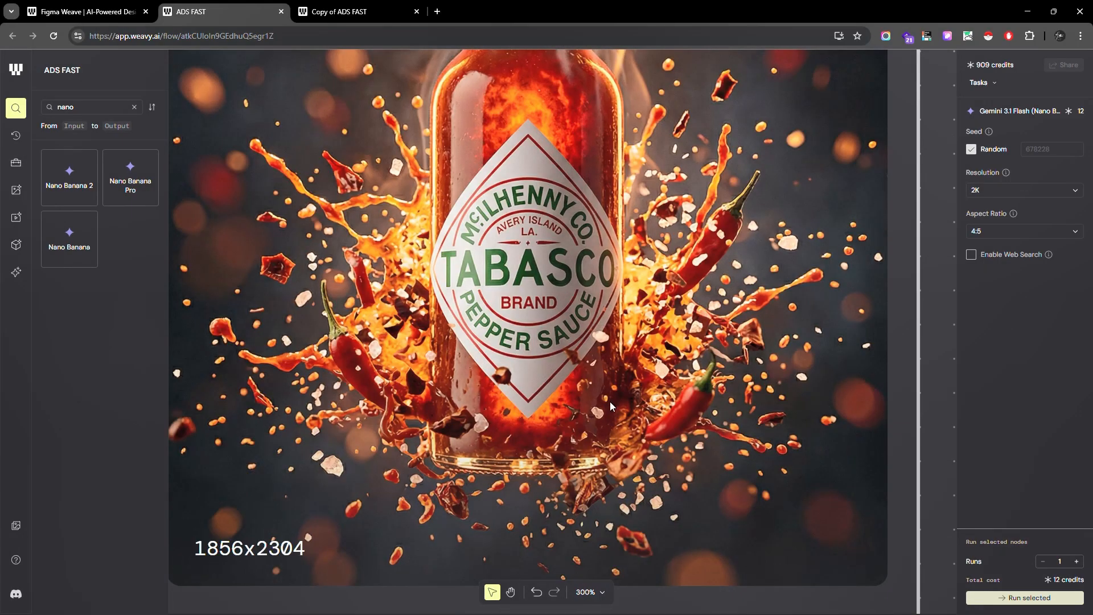
scroll(443, 350, down, 5)
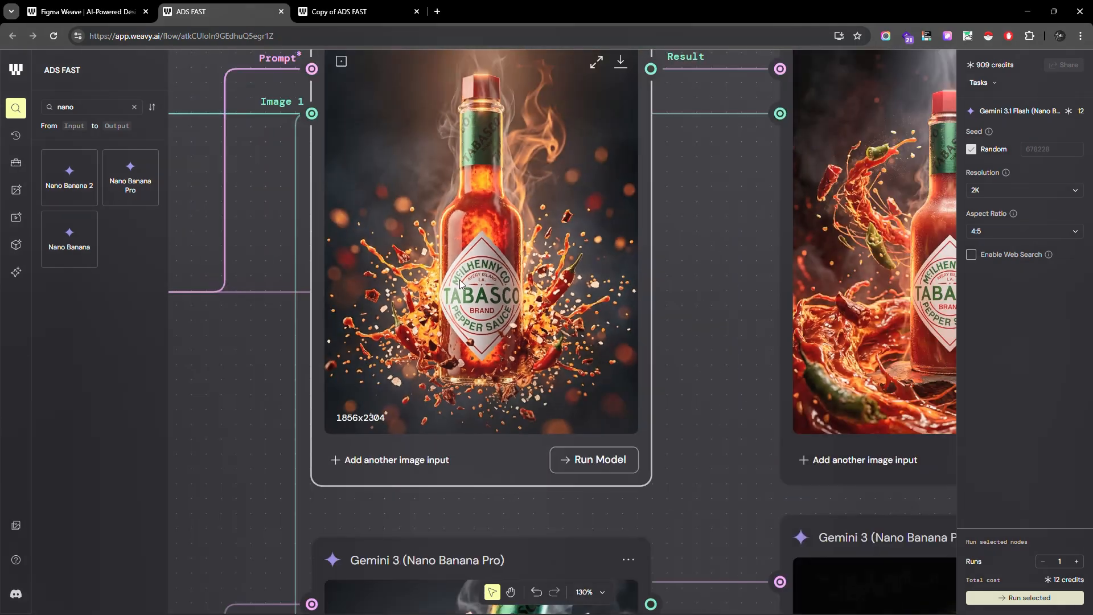
scroll(456, 308, up, 6)
scroll(290, 227, down, 4)
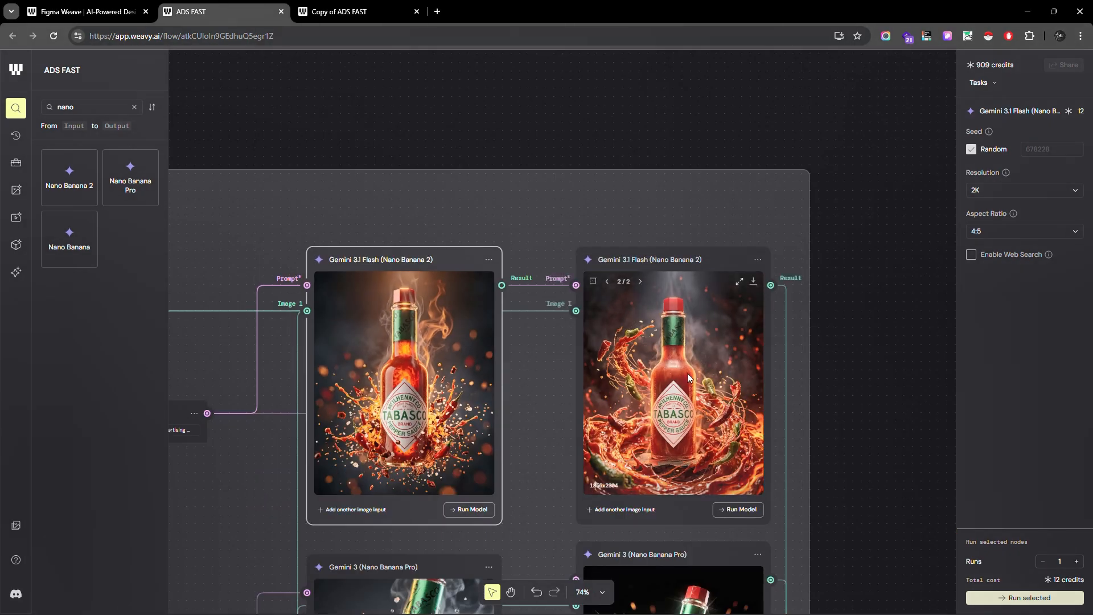
scroll(688, 374, up, 4)
scroll(850, 367, up, 4)
scroll(933, 280, down, 10)
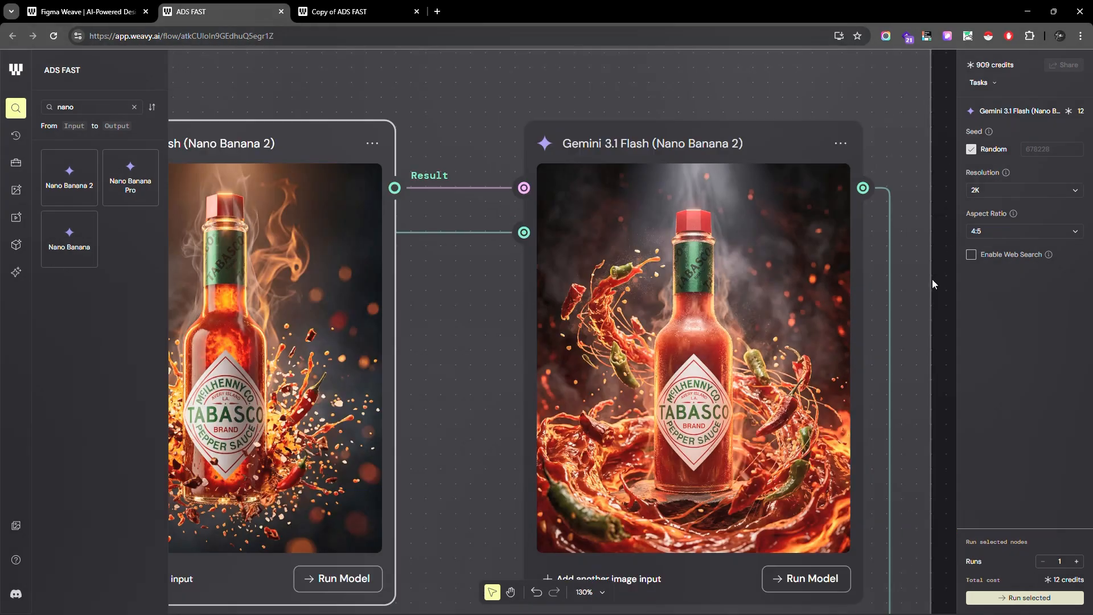
scroll(795, 326, up, 8)
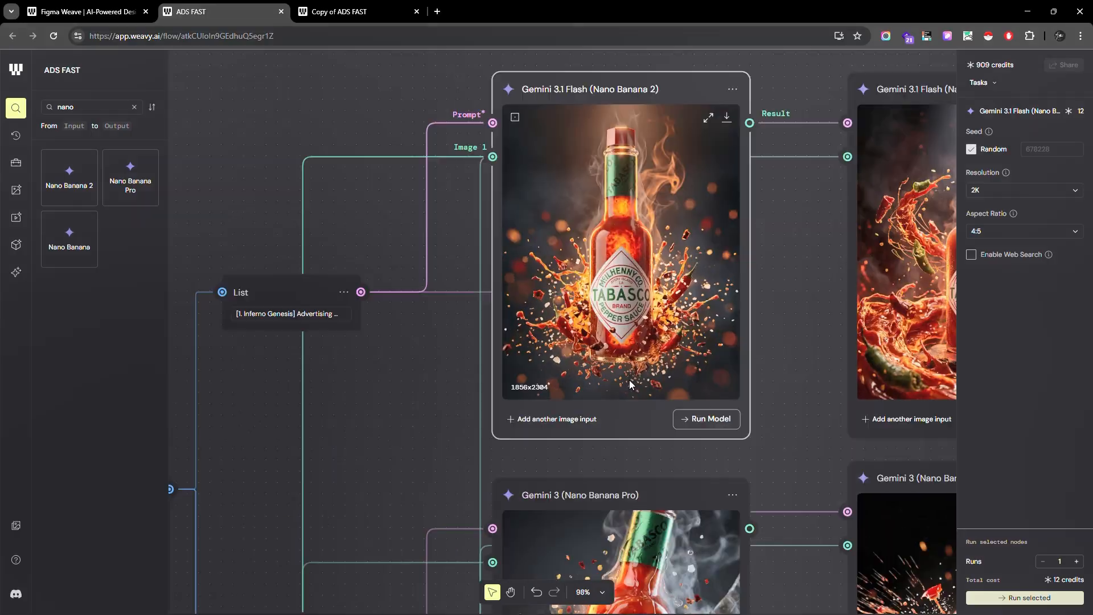
Examine the Flavor Detonation image in its Nano Banana Pro node up close, checking the tilted bottle, label, smoke and flying spices
scroll(804, 368, down, 7)
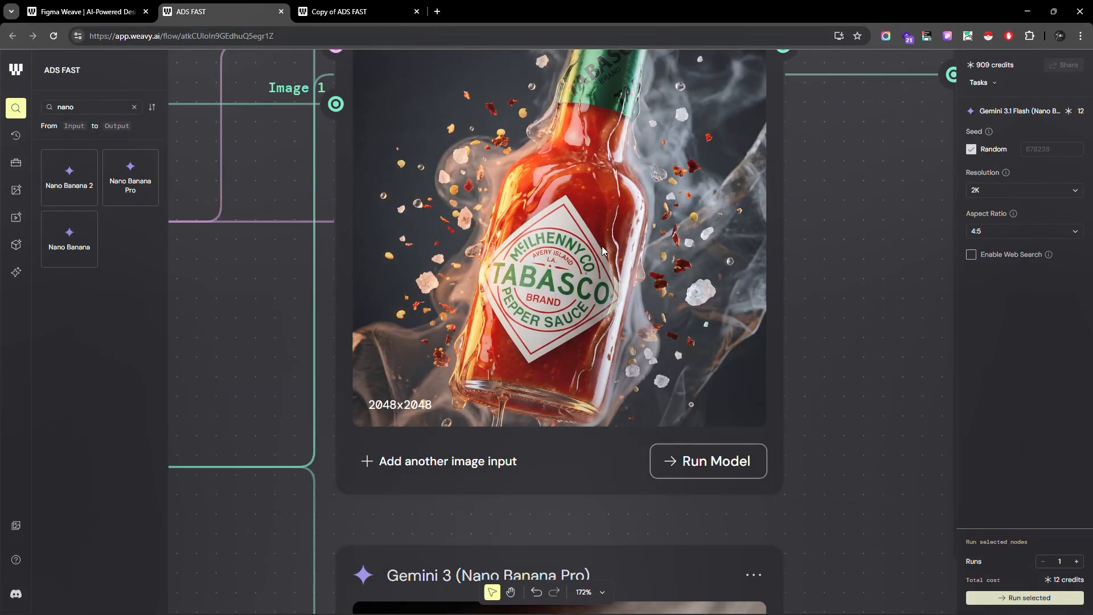
scroll(598, 239, up, 1)
scroll(595, 237, up, 3)
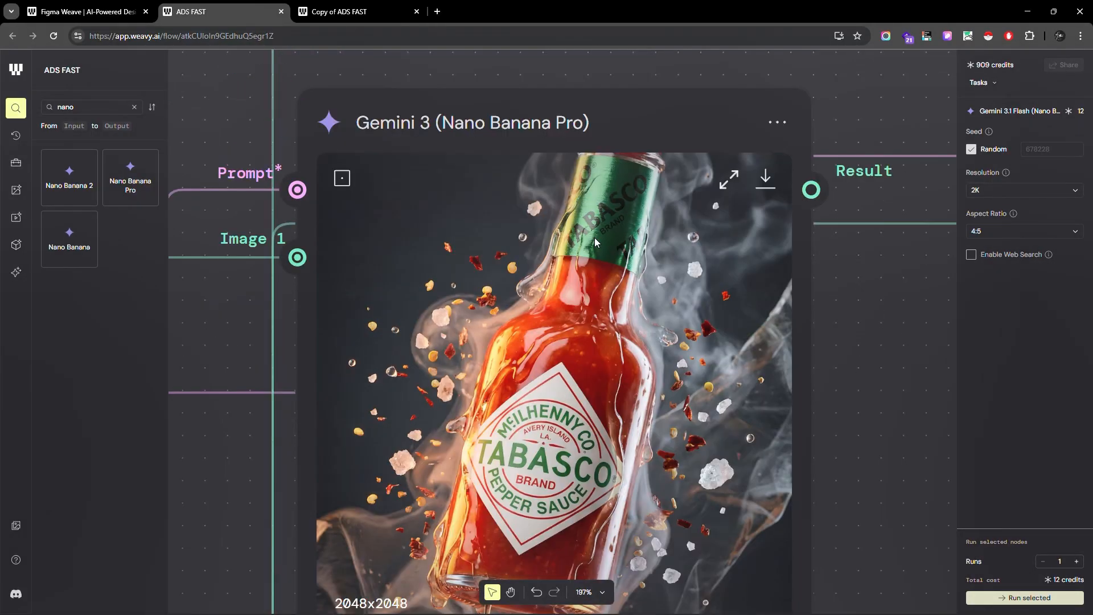
scroll(595, 237, down, 3)
scroll(594, 238, up, 3)
scroll(588, 261, down, 1)
scroll(559, 354, up, 3)
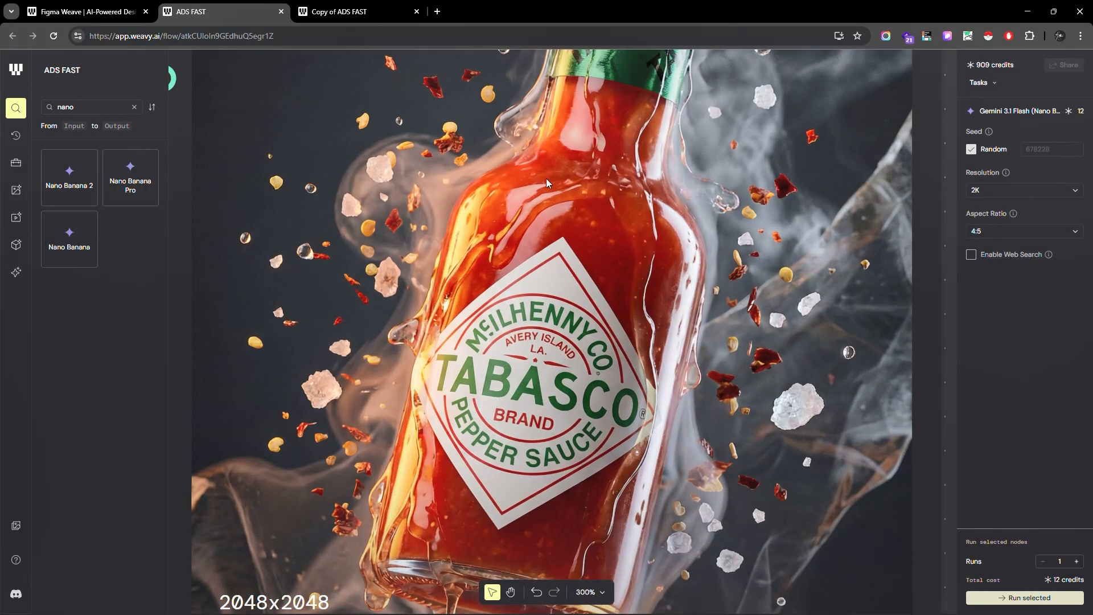
scroll(570, 211, down, 2)
Inspect the Essence of Ember image with the swirling sauce up close, checking the bottle label and splash details
scroll(569, 229, down, 10)
scroll(568, 276, down, 5)
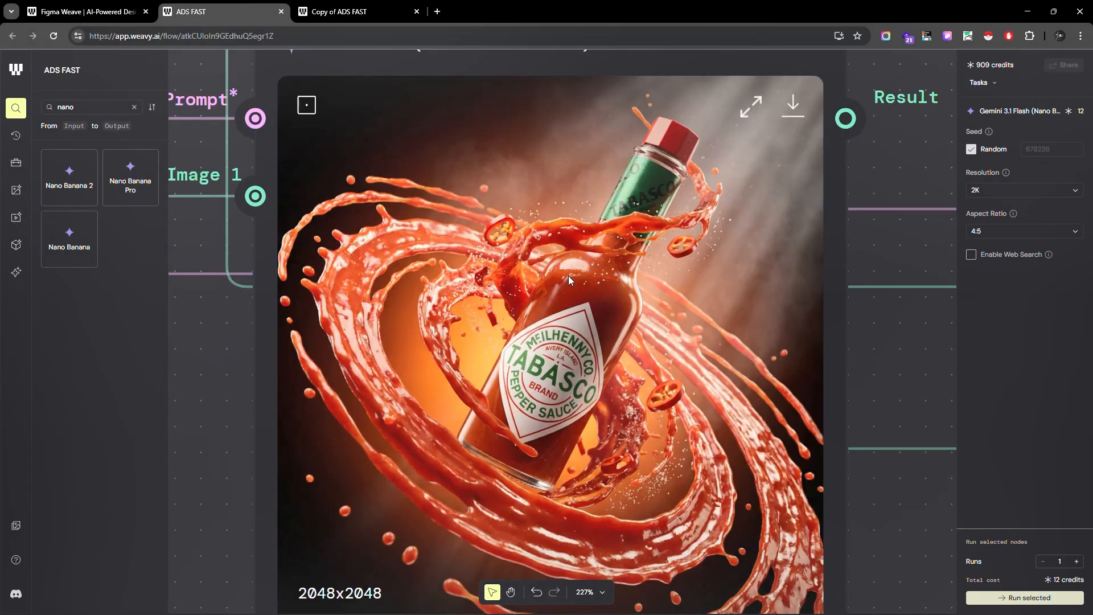
scroll(563, 292, up, 2)
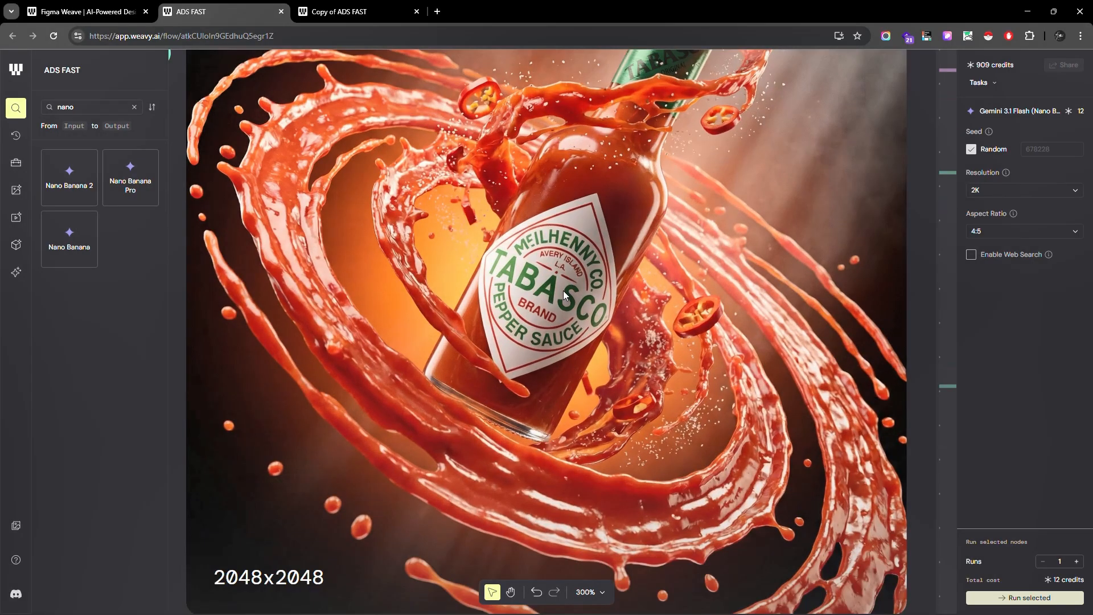
scroll(563, 290, up, 6)
scroll(563, 290, down, 3)
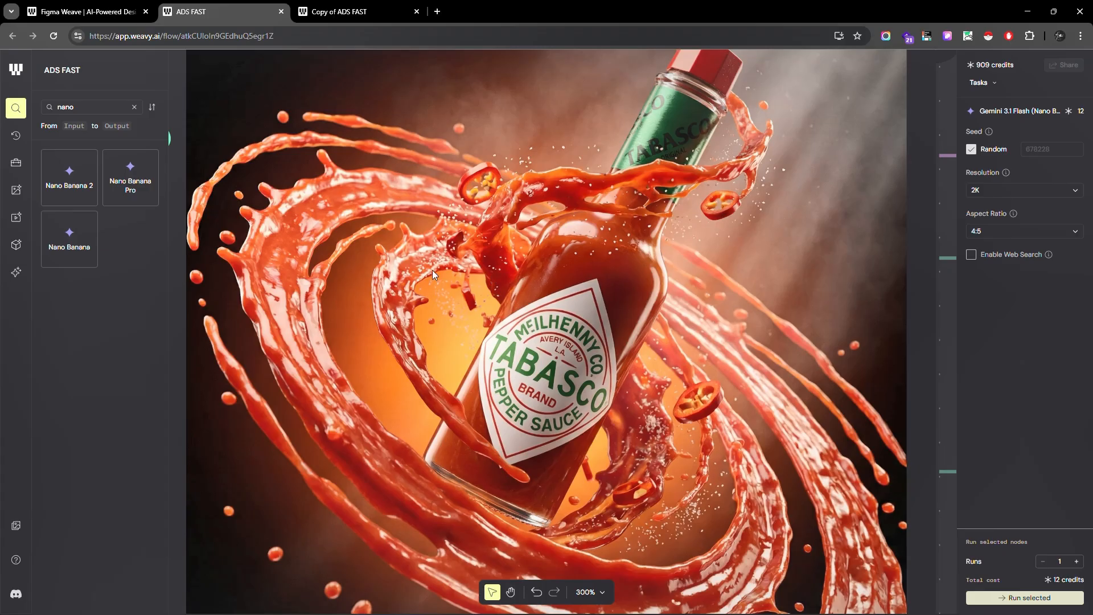
scroll(433, 270, down, 5)
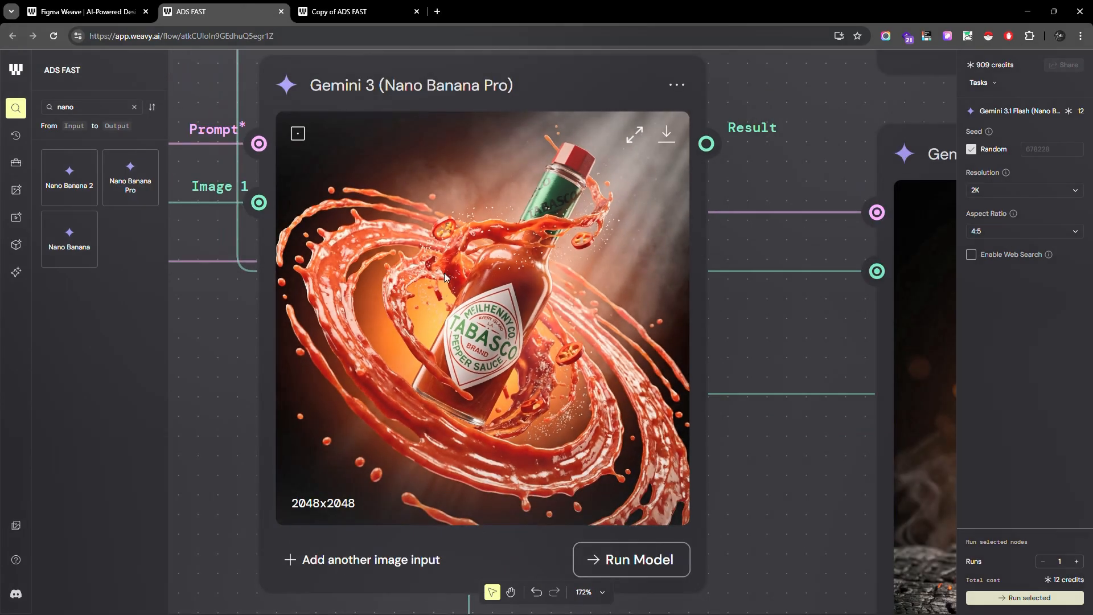
scroll(444, 273, up, 2)
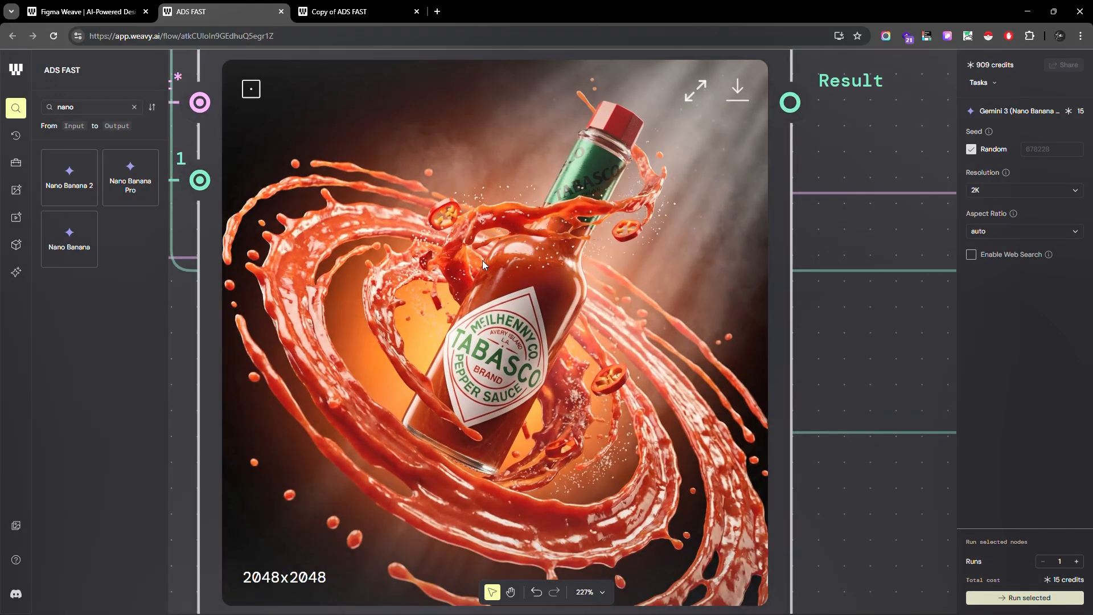
scroll(349, 376, down, 6)
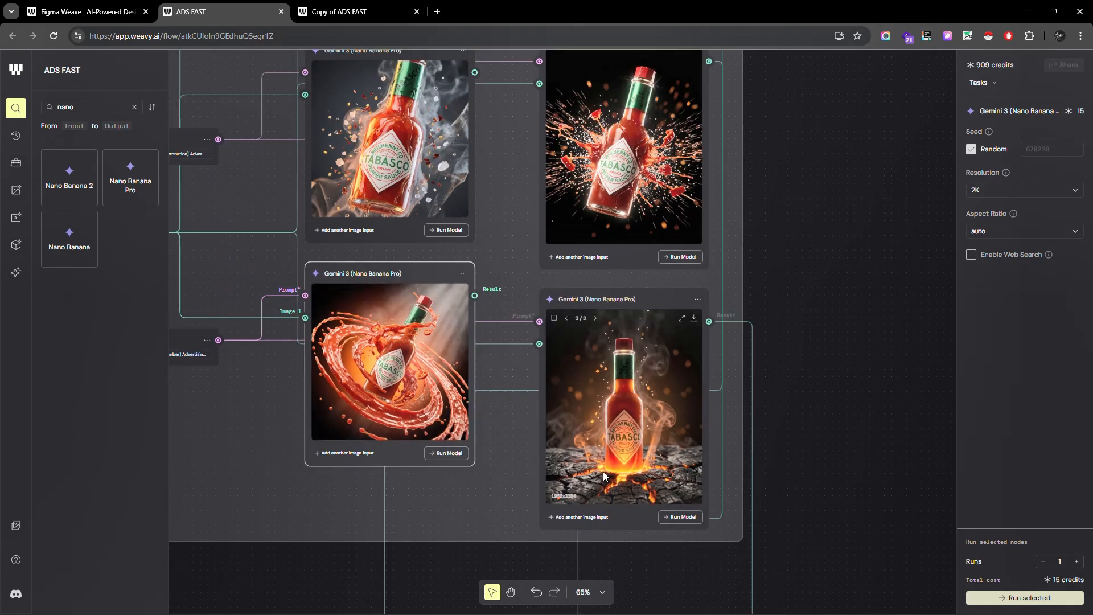
Inspect the second Essence of Ember image, from the glowing charred ground up to the bottle cap
scroll(681, 441, up, 4)
scroll(682, 446, up, 4)
scroll(686, 439, down, 3)
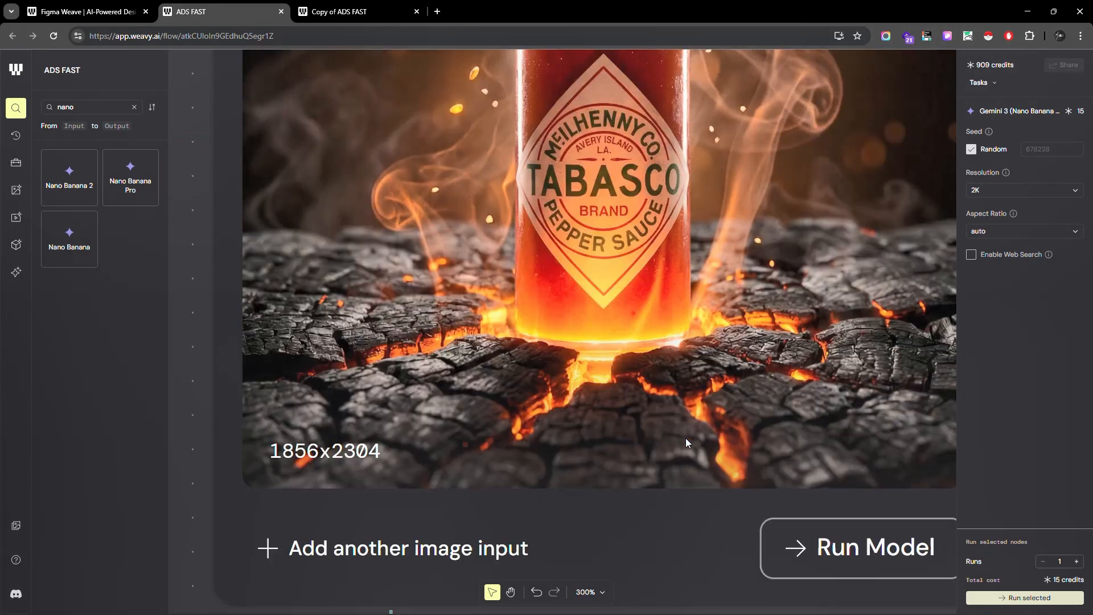
scroll(686, 438, down, 10)
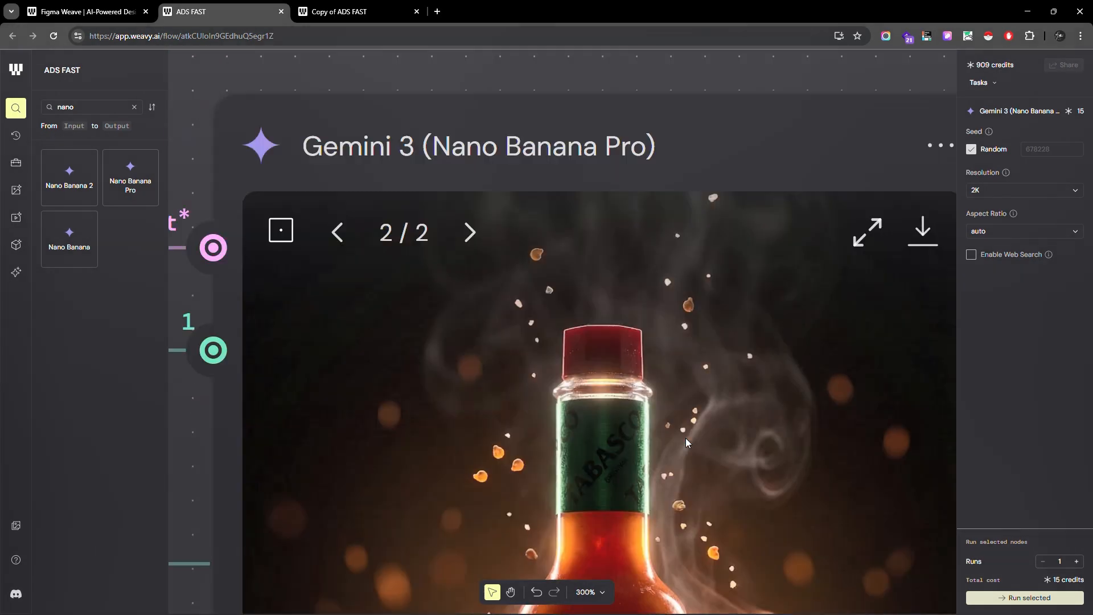
Examine the shattering-bottle image of the second Flavor Detonation node, checking the cap, label, glass cracks and pepper fragments
scroll(686, 439, up, 4)
scroll(686, 439, up, 3)
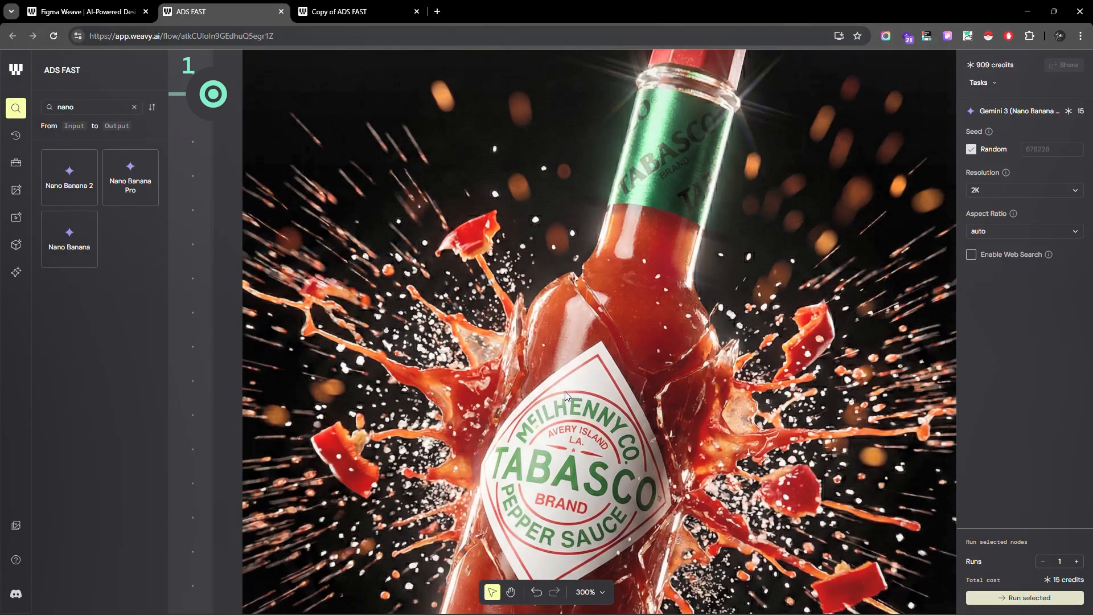
scroll(400, 239, down, 2)
scroll(566, 438, up, 2)
scroll(696, 378, up, 3)
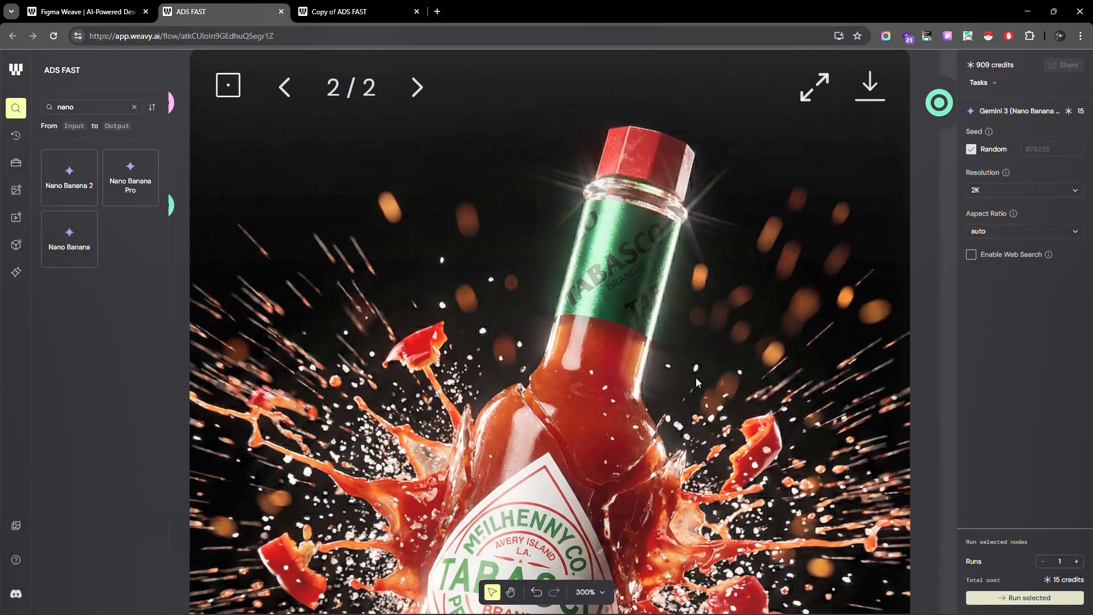
scroll(511, 307, down, 5)
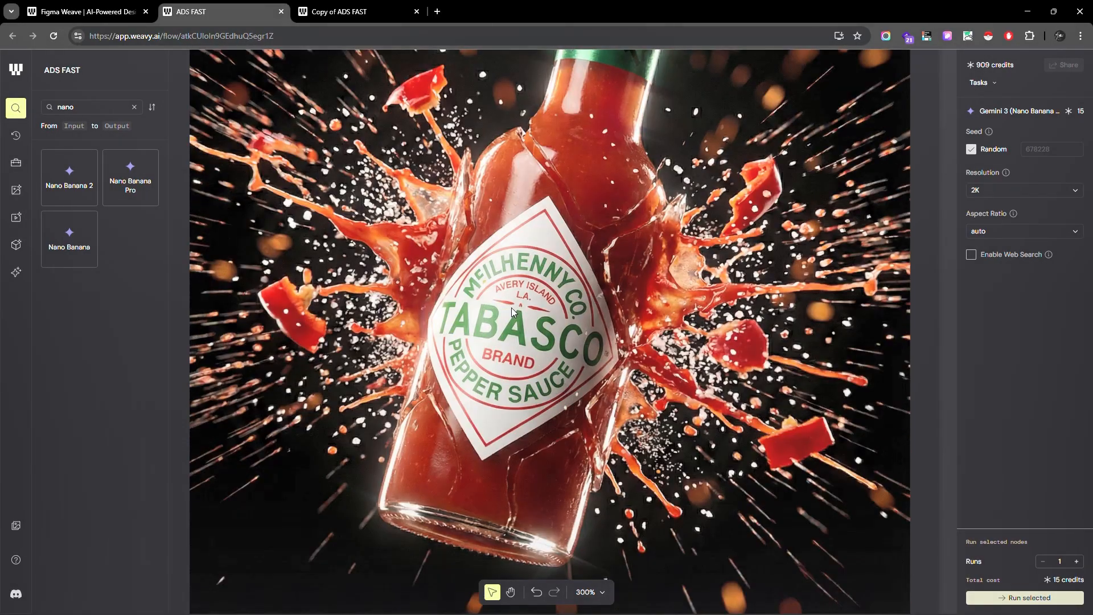
scroll(575, 477, down, 5)
Examine the second Nano Banana 2 image up close, checking the bottle, the chilies and the swirling sauce around its base
scroll(627, 391, up, 10)
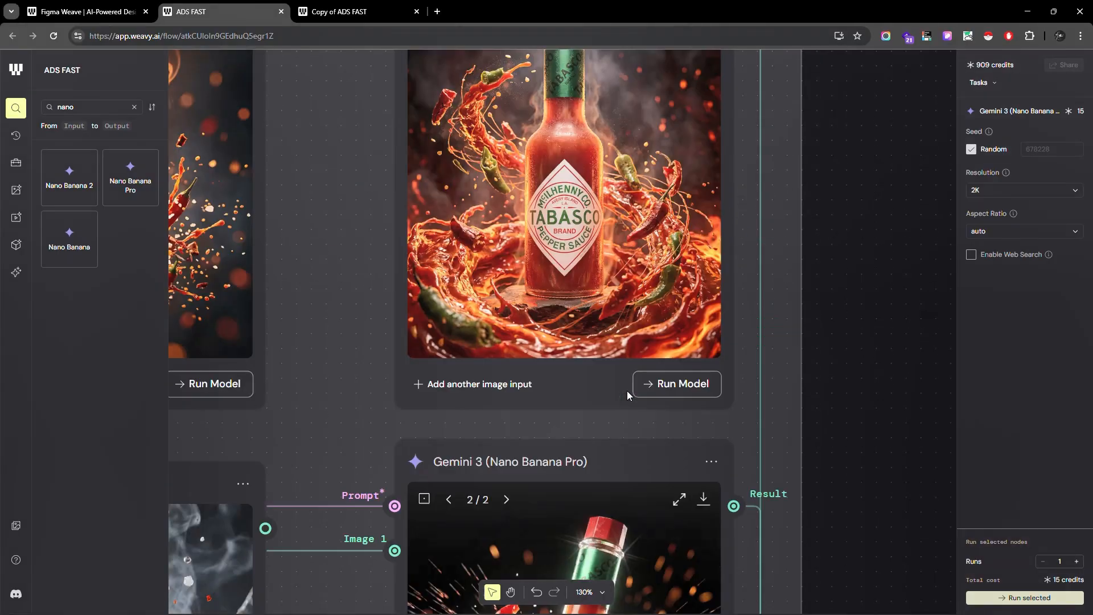
scroll(600, 458, up, 4)
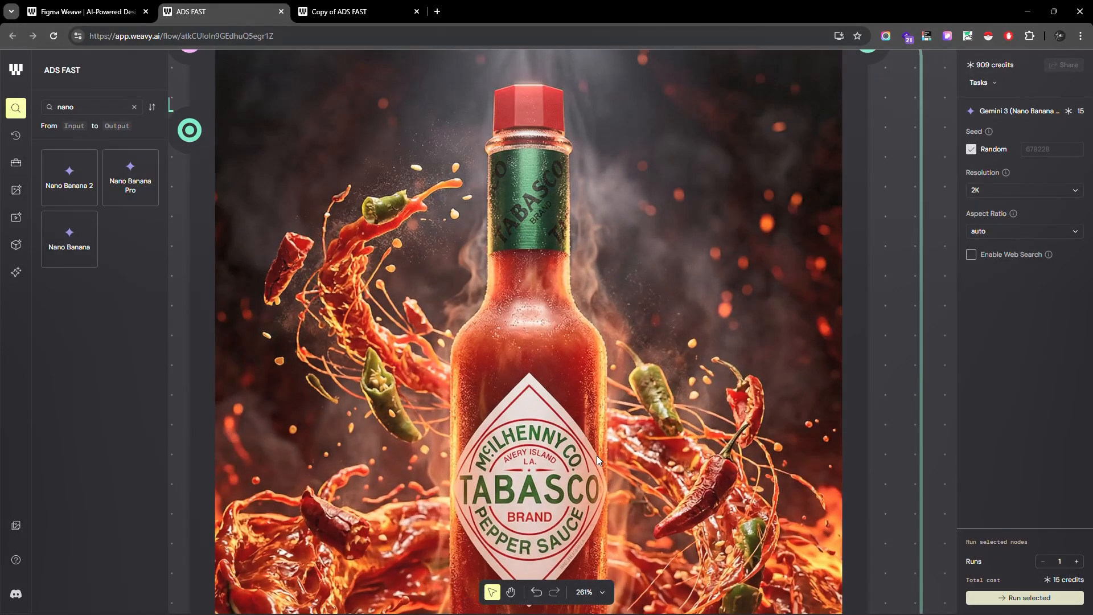
scroll(541, 346, down, 3)
scroll(541, 346, down, 3)
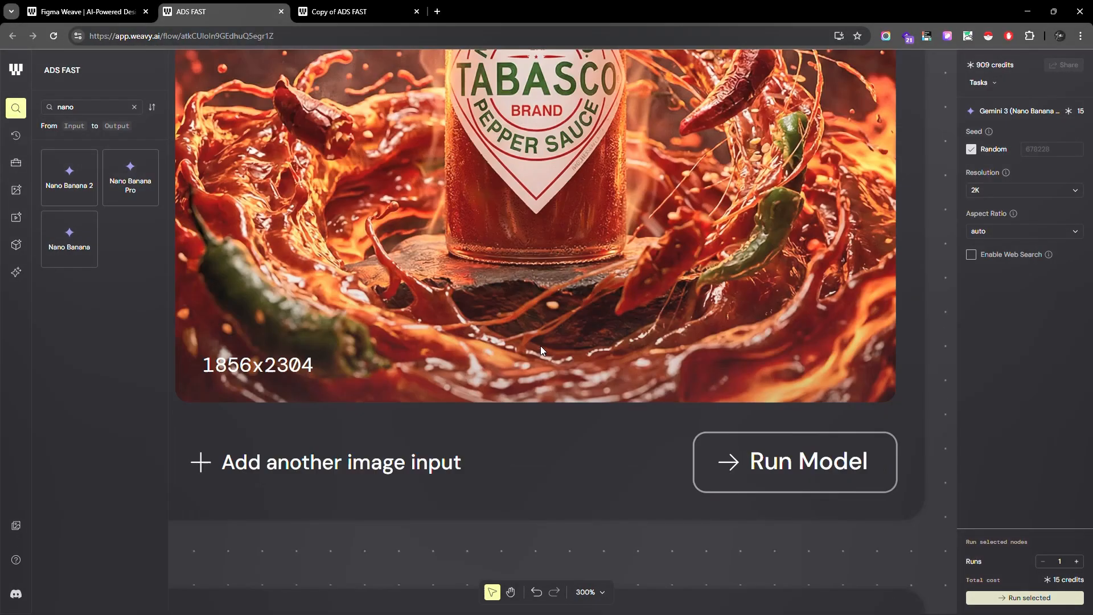
scroll(541, 346, up, 6)
scroll(629, 227, down, 6)
scroll(699, 165, down, 6)
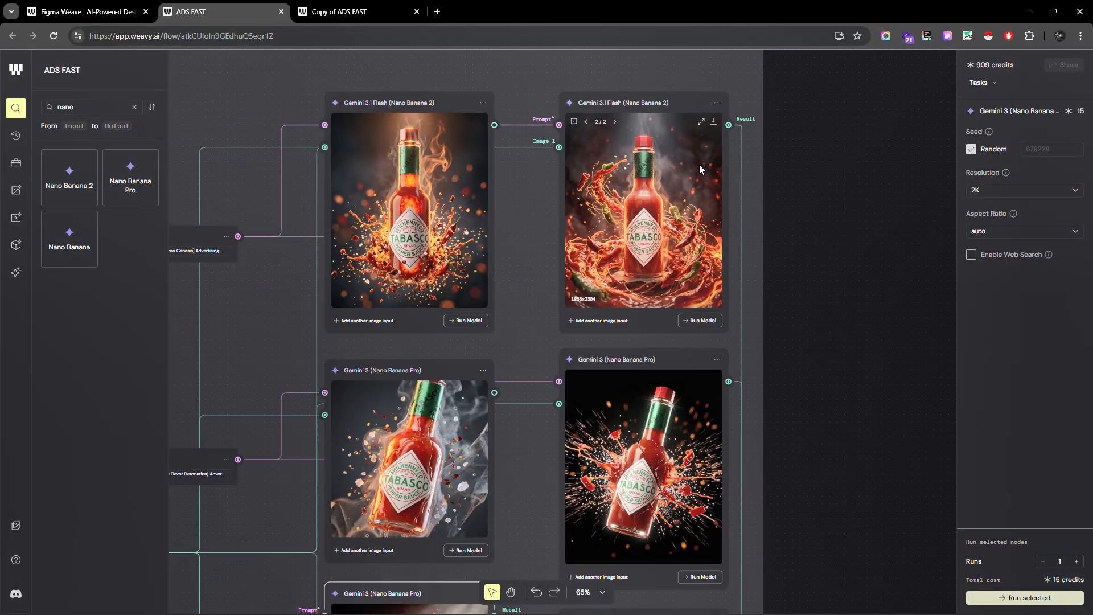
Trace the generated images back through the List and Array nodes to the Essence of Ember prompt in the Any LLM node
scroll(662, 214, down, 3)
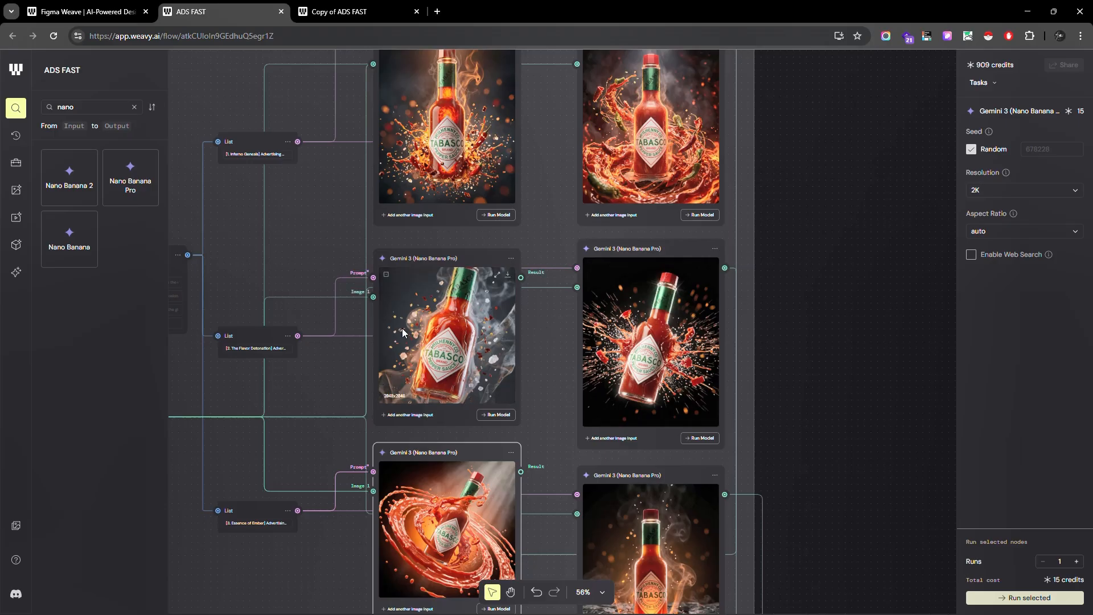
scroll(819, 248, down, 3)
scroll(278, 311, up, 5)
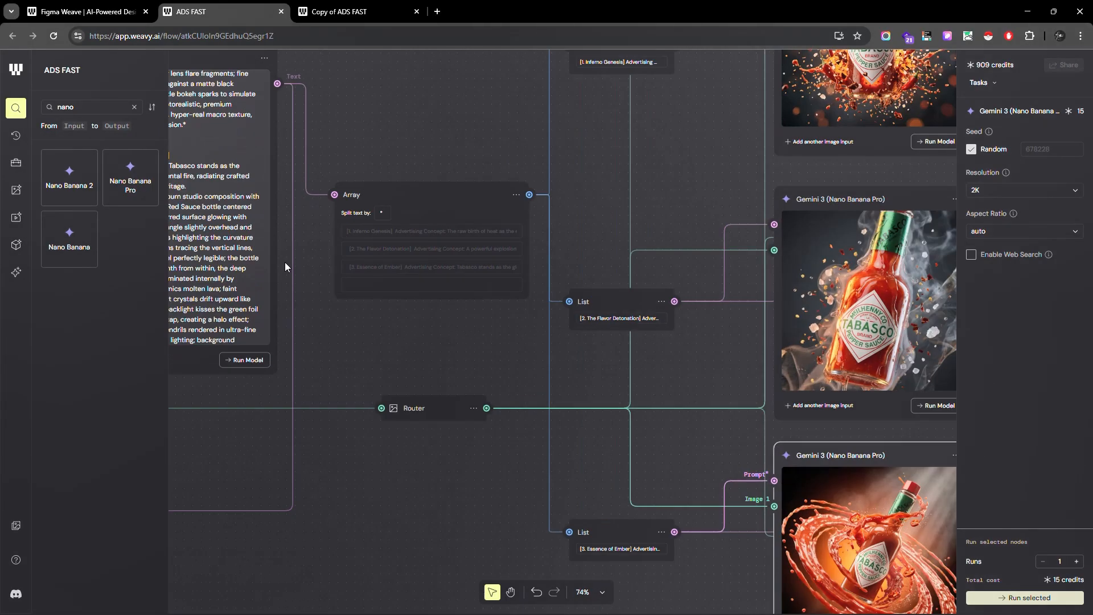
scroll(818, 365, down, 3)
scroll(367, 239, up, 5)
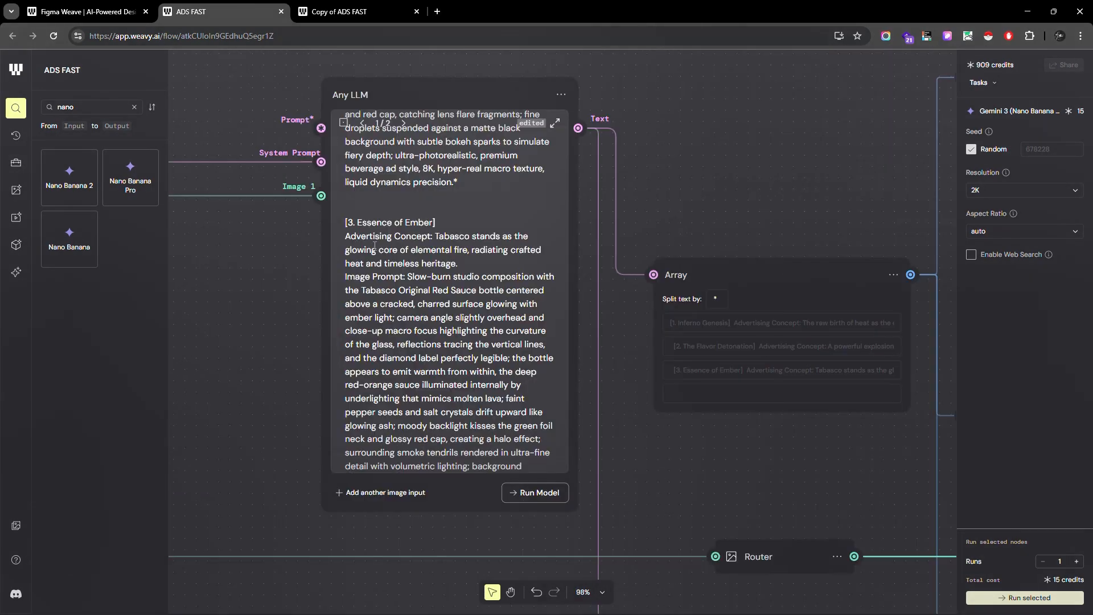
scroll(375, 246, up, 2)
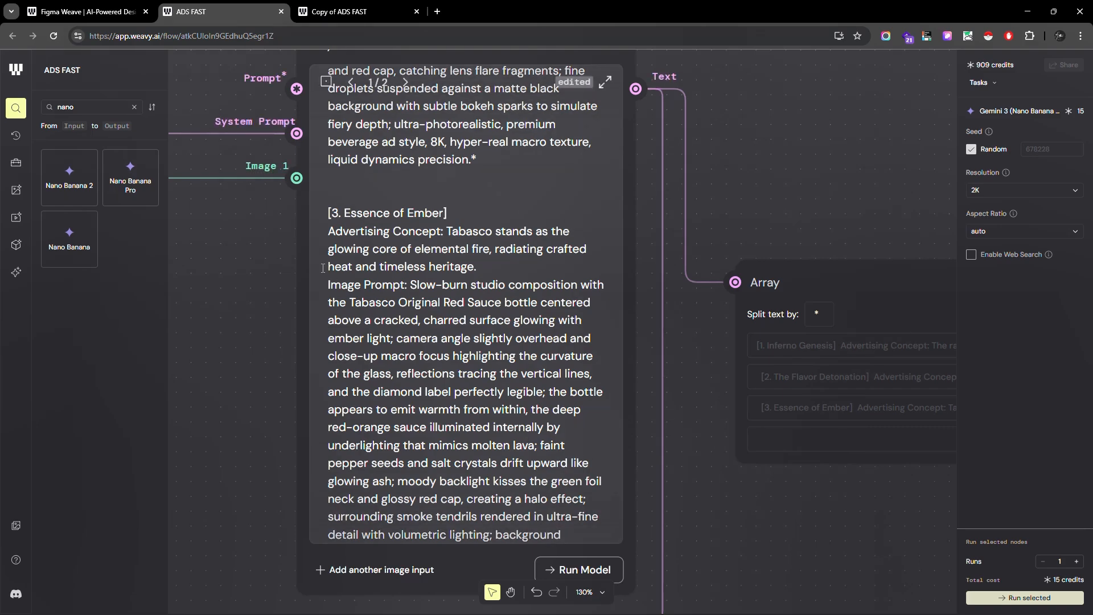
Review the chain from the Any LLM prompts through the Array, List and Router nodes to the six generated images
scroll(289, 273, down, 4)
scroll(297, 276, down, 6)
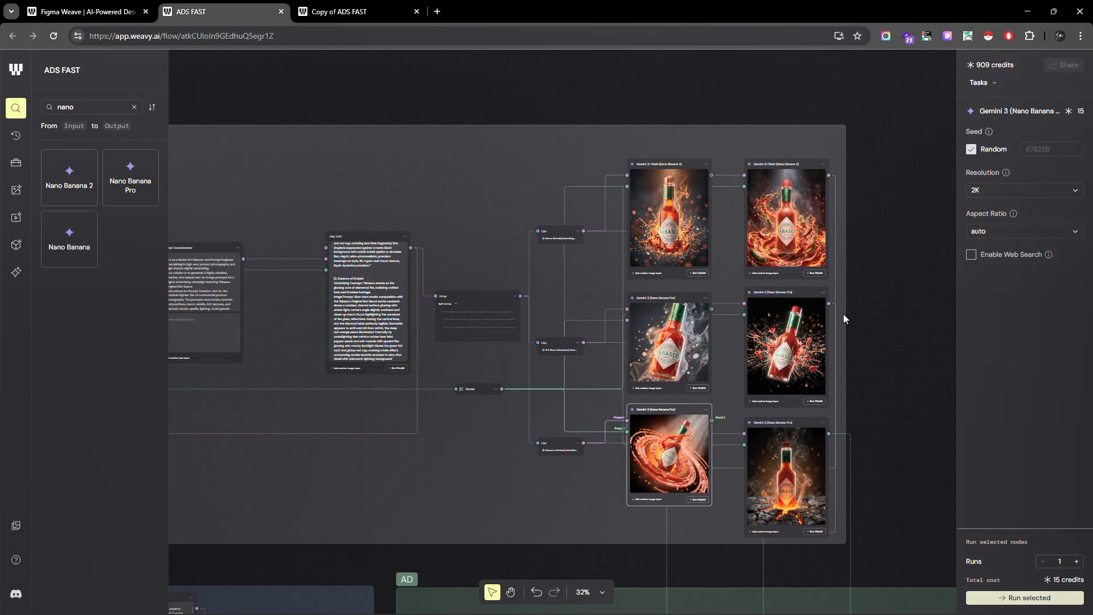
scroll(806, 327, up, 5)
scroll(600, 385, up, 3)
scroll(677, 329, down, 5)
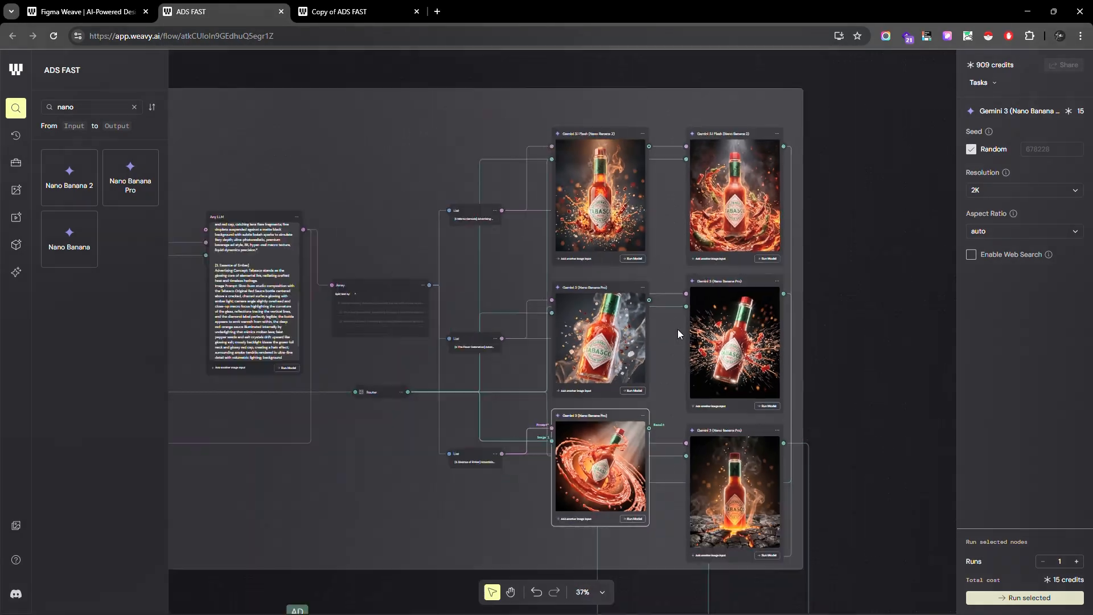
scroll(393, 331, up, 3)
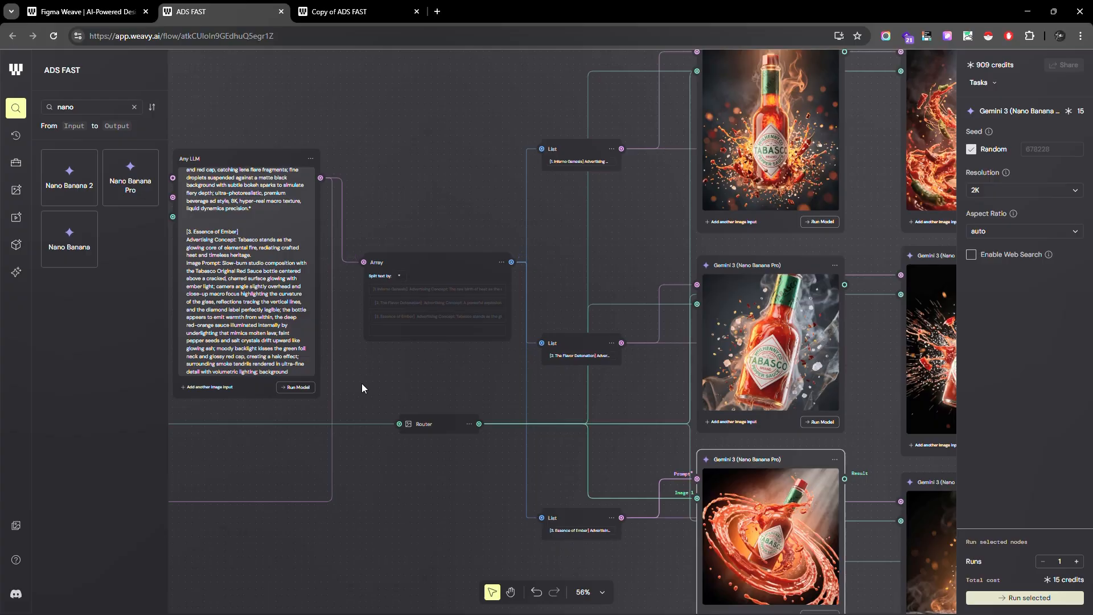
scroll(362, 388, down, 3)
scroll(714, 394, up, 7)
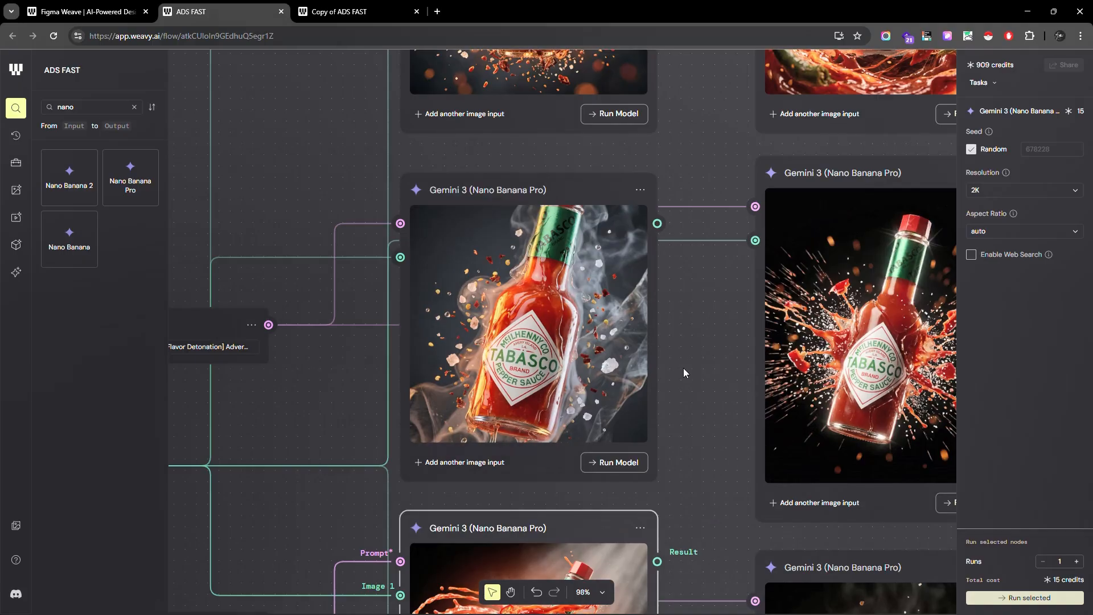
Find the CREATIVE COPY group and read the Prompt – Copy node's instructions on the product URL, headline, font and colors
scroll(683, 368, down, 12)
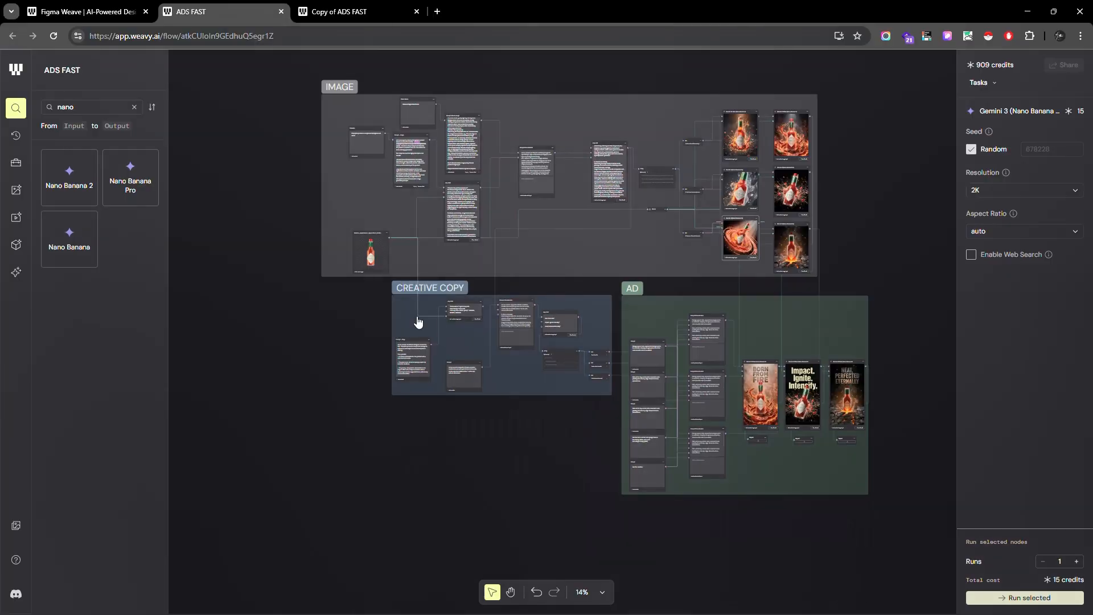
scroll(417, 319, up, 8)
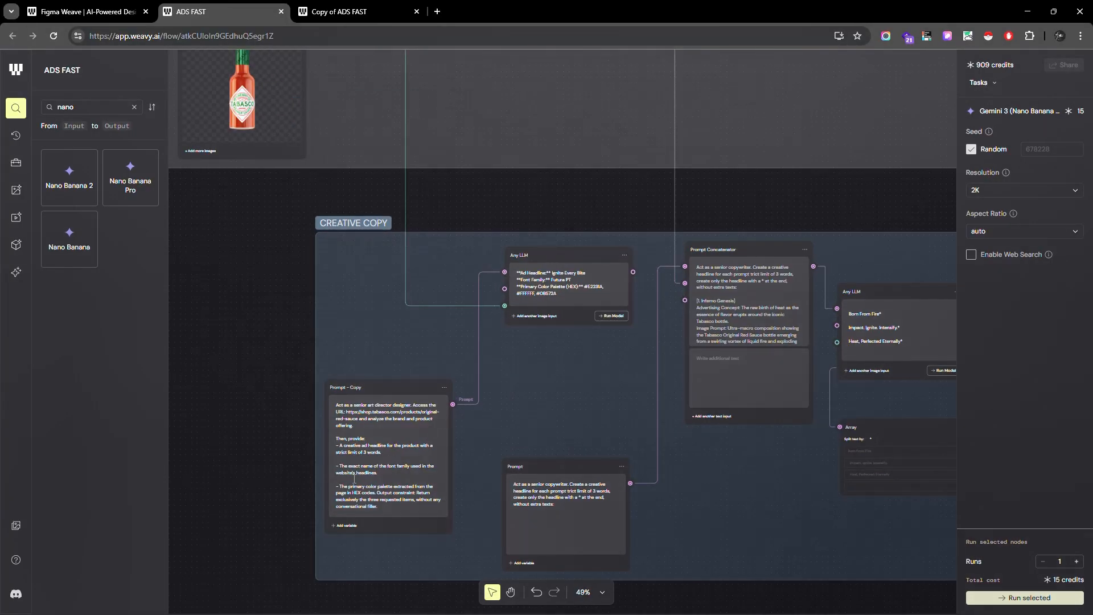
scroll(336, 510, up, 5)
scroll(450, 363, up, 2)
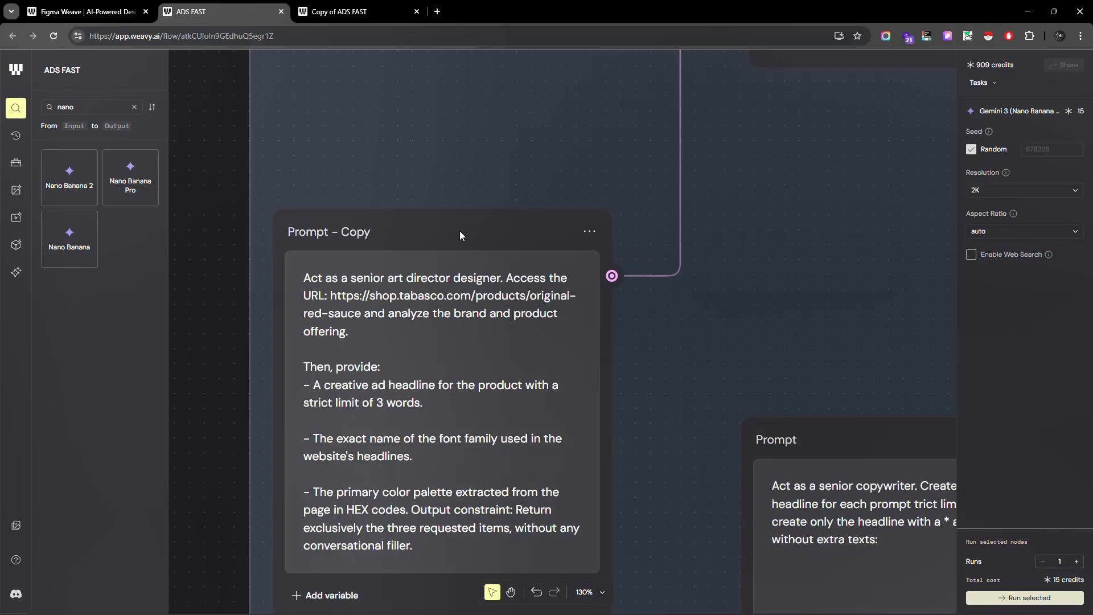
scroll(305, 295, up, 5)
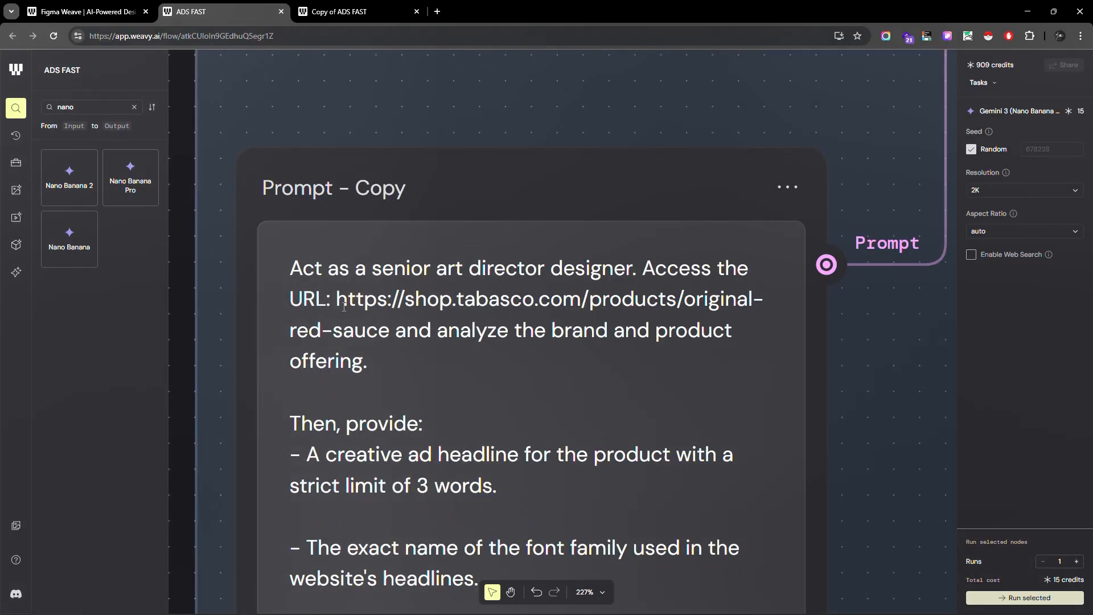
Copy the product URL in the Prompt – Copy node and replace it there with a new variable
drag(581, 299, 336, 299)
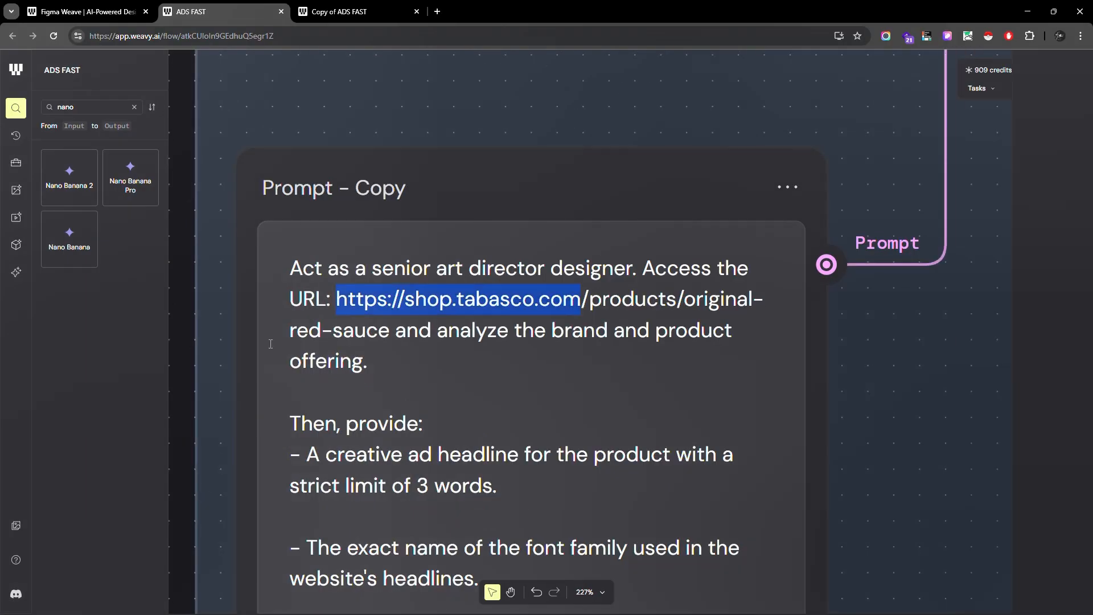
click(395, 328)
scroll(395, 329, down, 2)
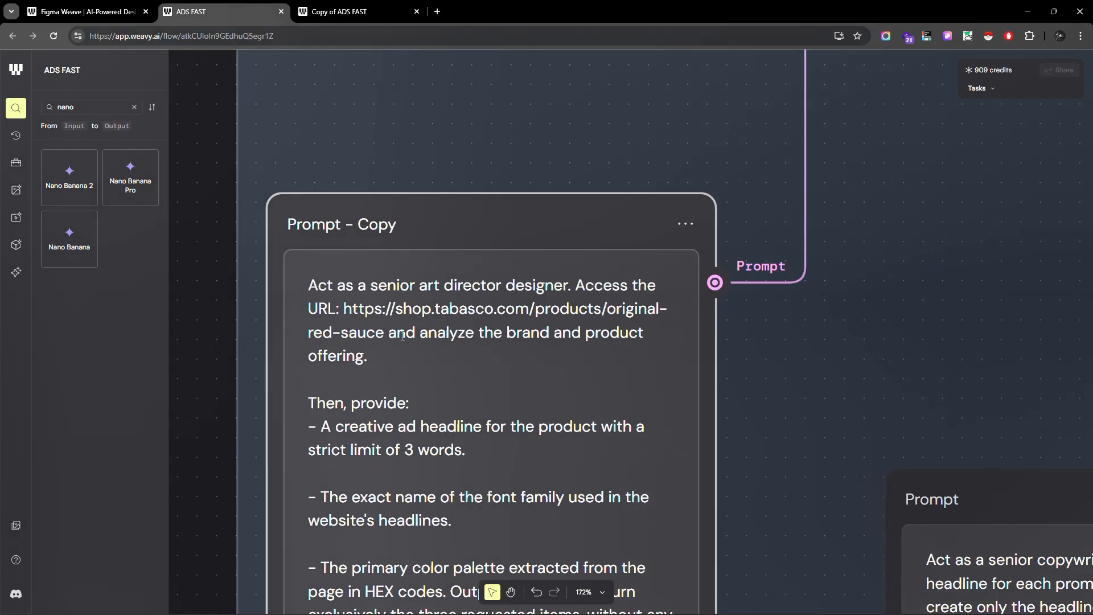
drag(343, 309, 383, 331)
key(ctrl+c)
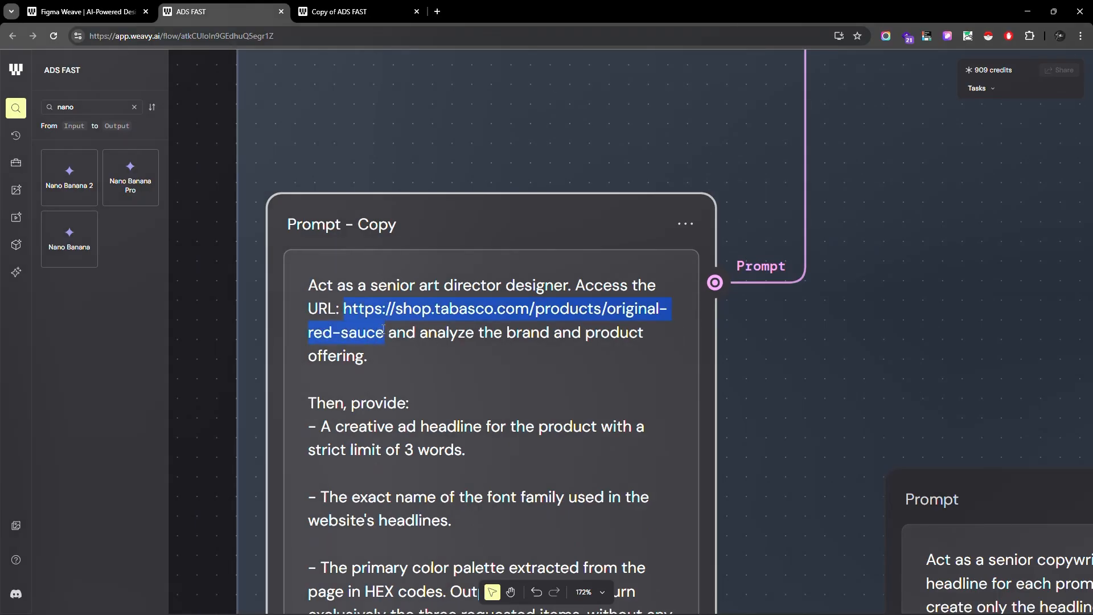
text(@)
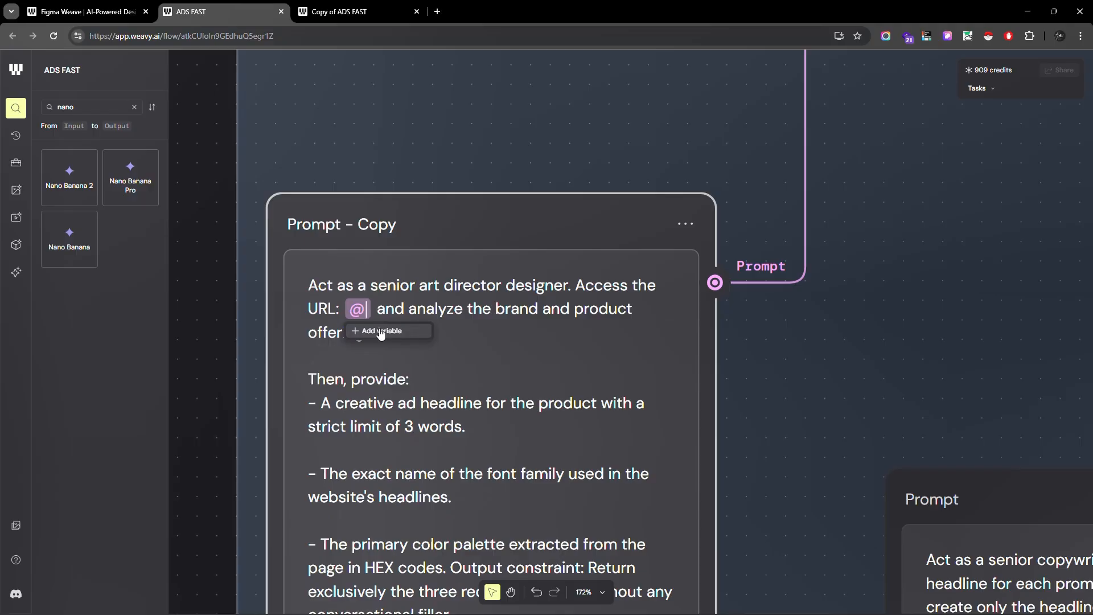
click(381, 332)
scroll(353, 311, down, 2)
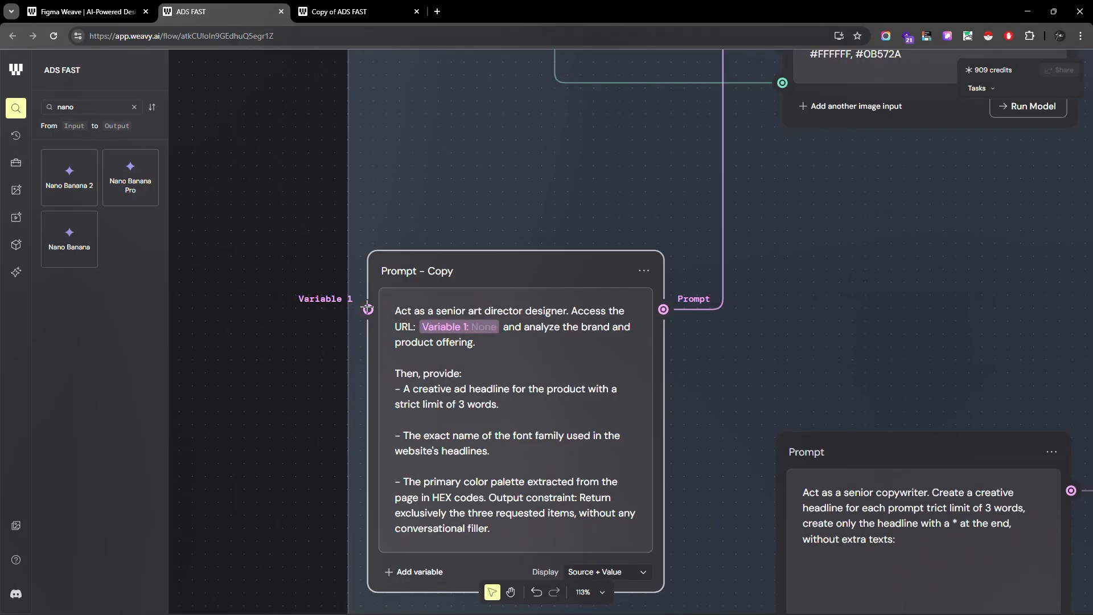
drag(368, 309, 436, 145)
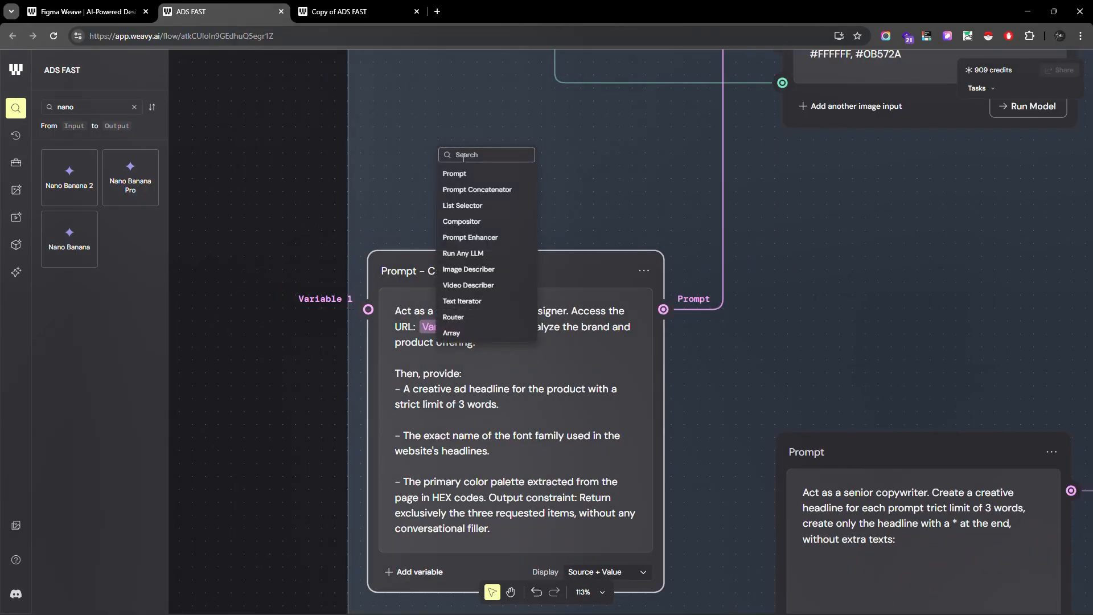
click(459, 173)
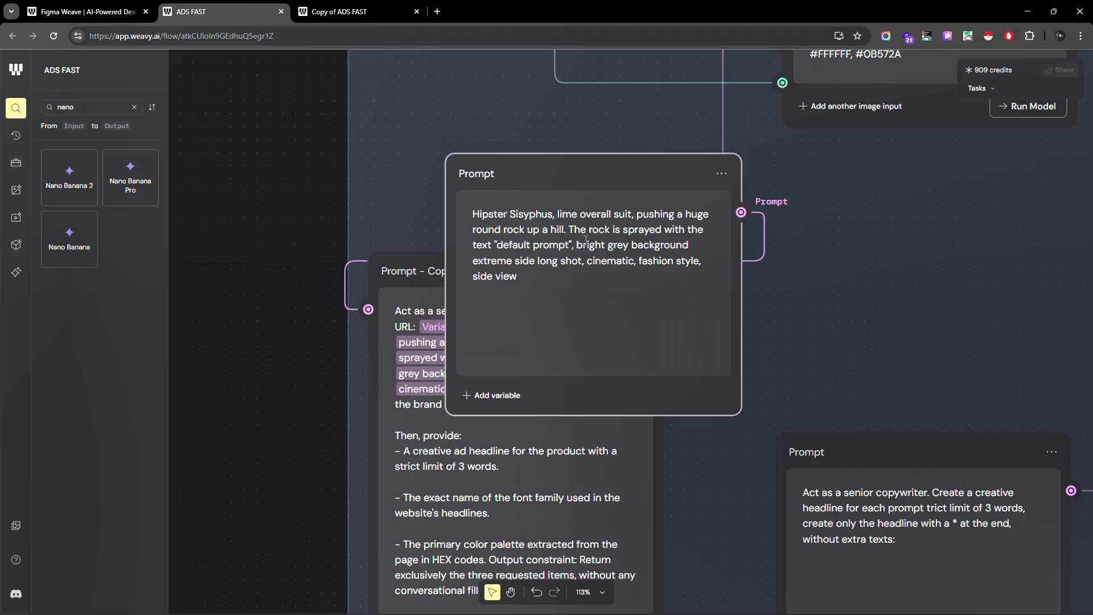
key(ctrl+a)
key(ctrl+v)
drag(588, 169, 179, 328)
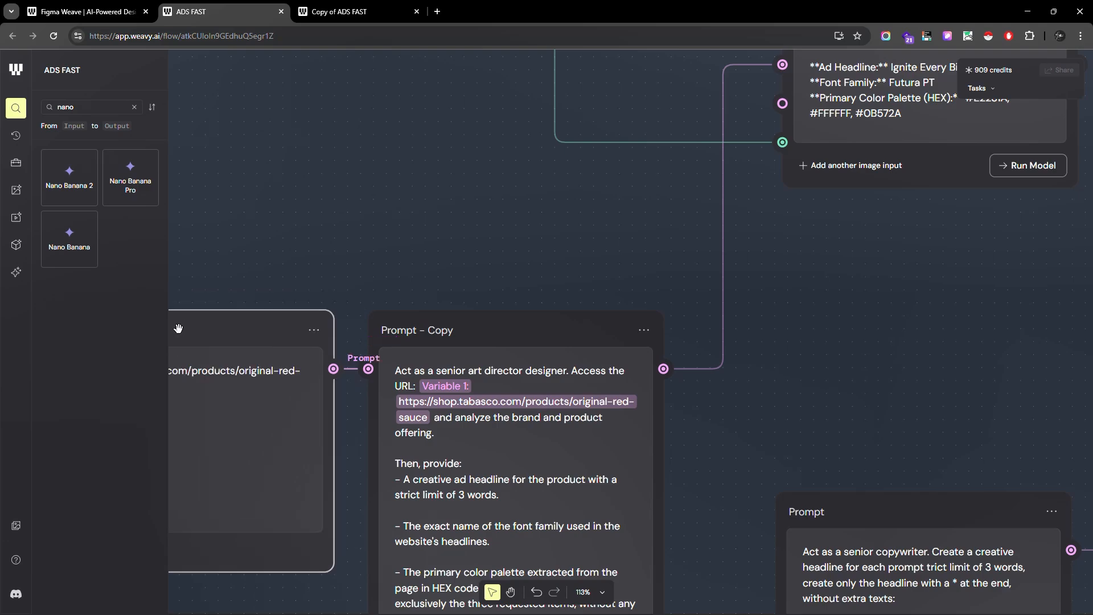
Compare the new URL Prompt node and its variable with the Website node that feeds Prompt – Image
scroll(894, 267, down, 5)
scroll(764, 312, up, 10)
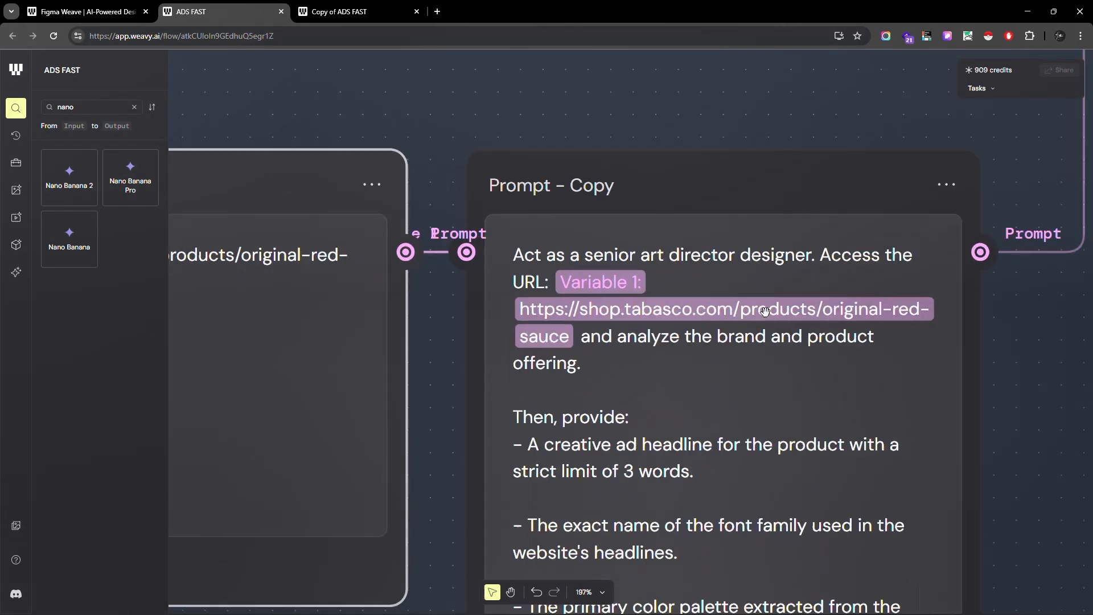
scroll(765, 312, down, 2)
scroll(302, 299, down, 3)
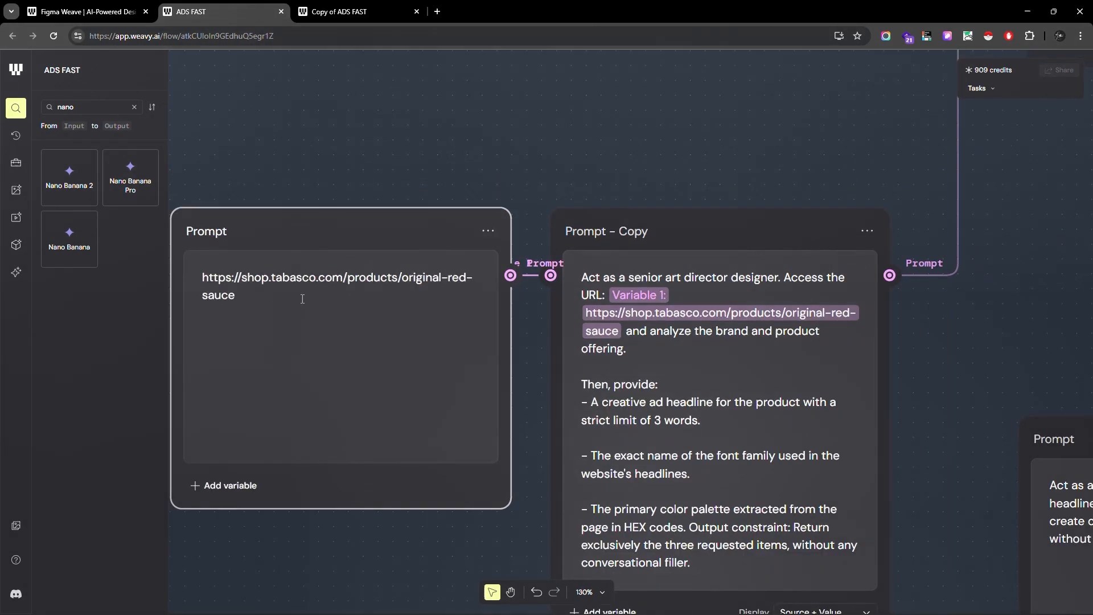
scroll(363, 386, down, 6)
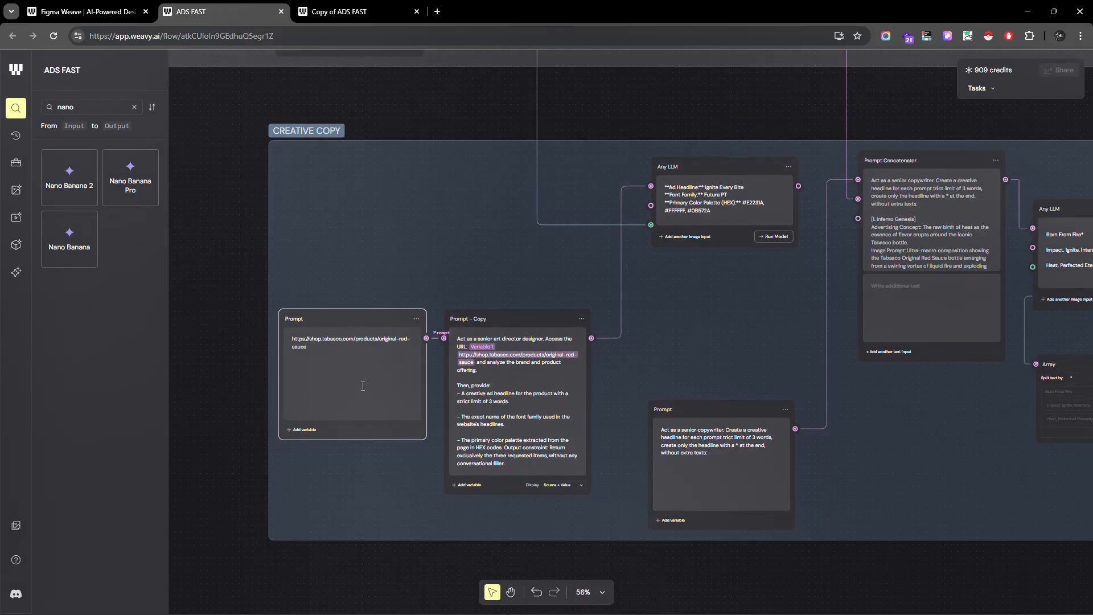
scroll(363, 386, up, 15)
scroll(238, 407, up, 1)
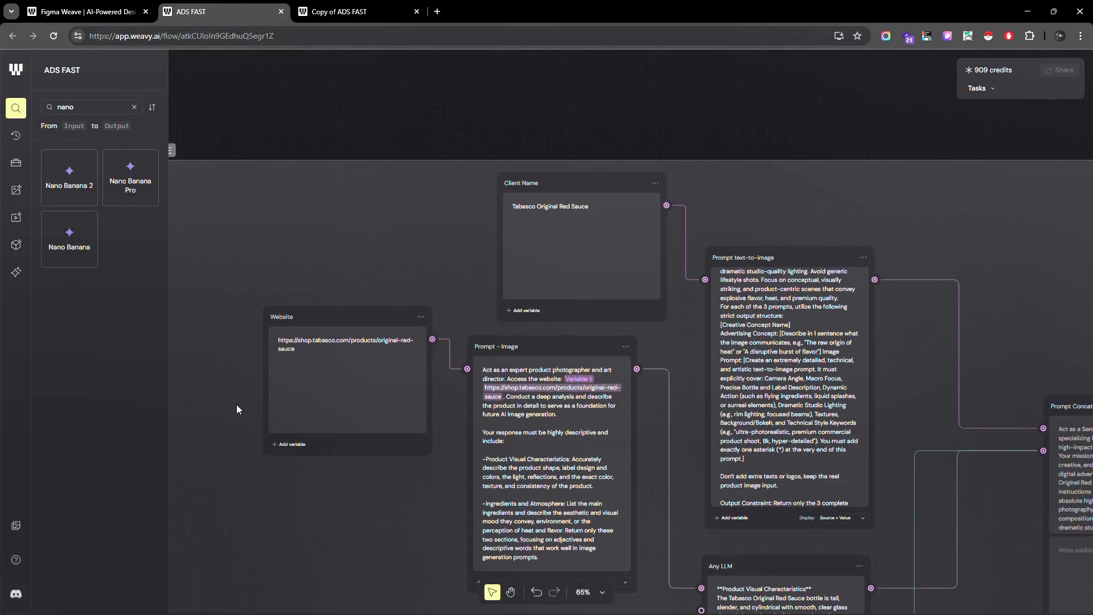
scroll(237, 405, up, 5)
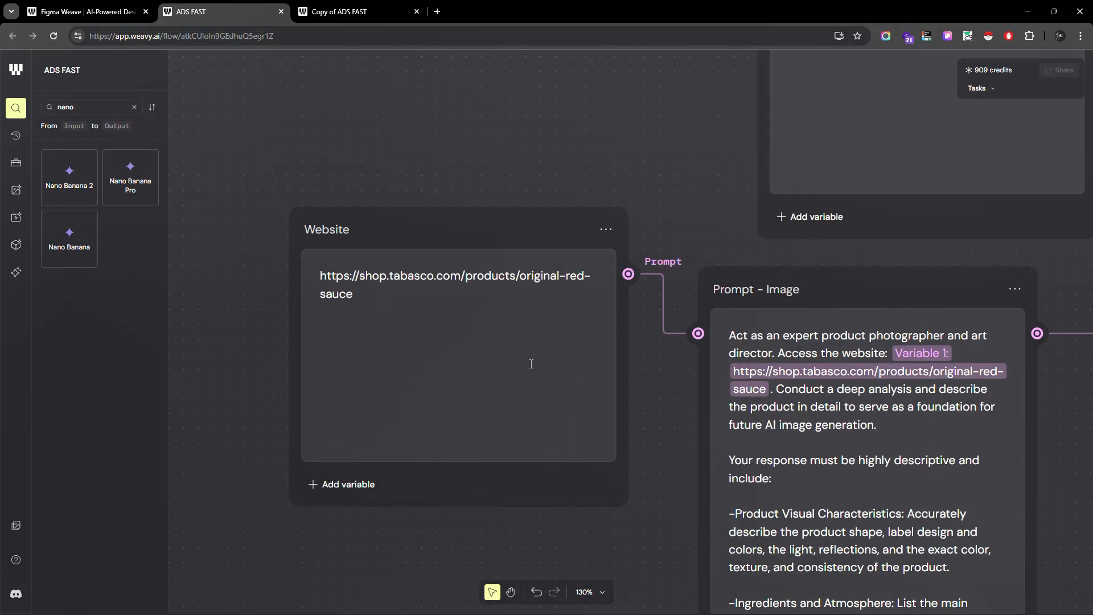
Review the URL Prompt node and read what Prompt – Copy requests: the headline, font family, HEX palette and output constraint
scroll(462, 271, down, 20)
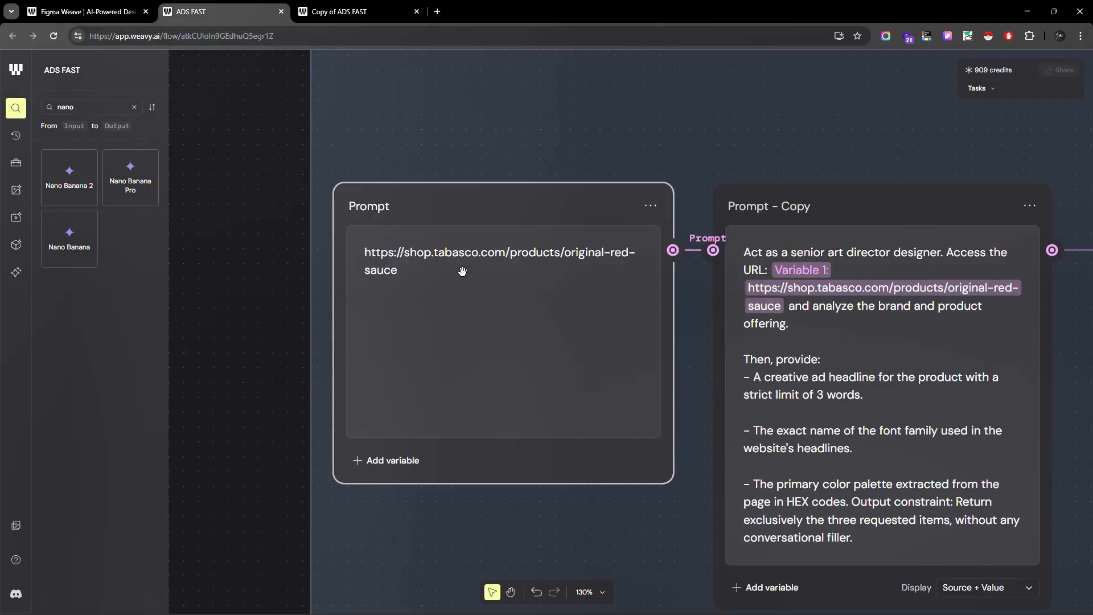
scroll(462, 272, down, 3)
scroll(884, 179, up, 4)
scroll(489, 302, down, 4)
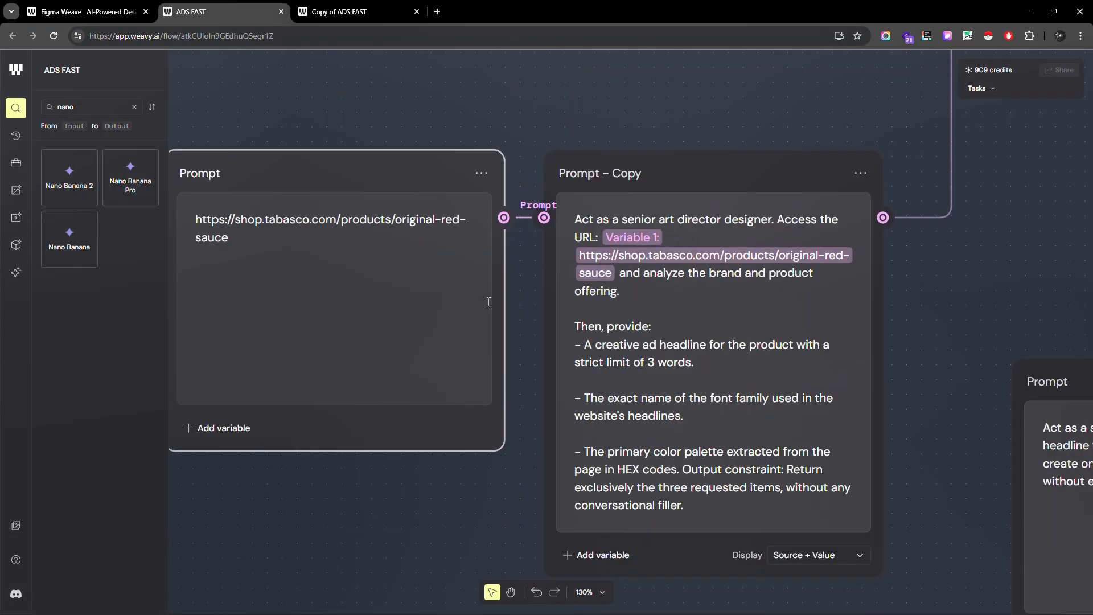
scroll(489, 301, down, 4)
scroll(720, 299, up, 4)
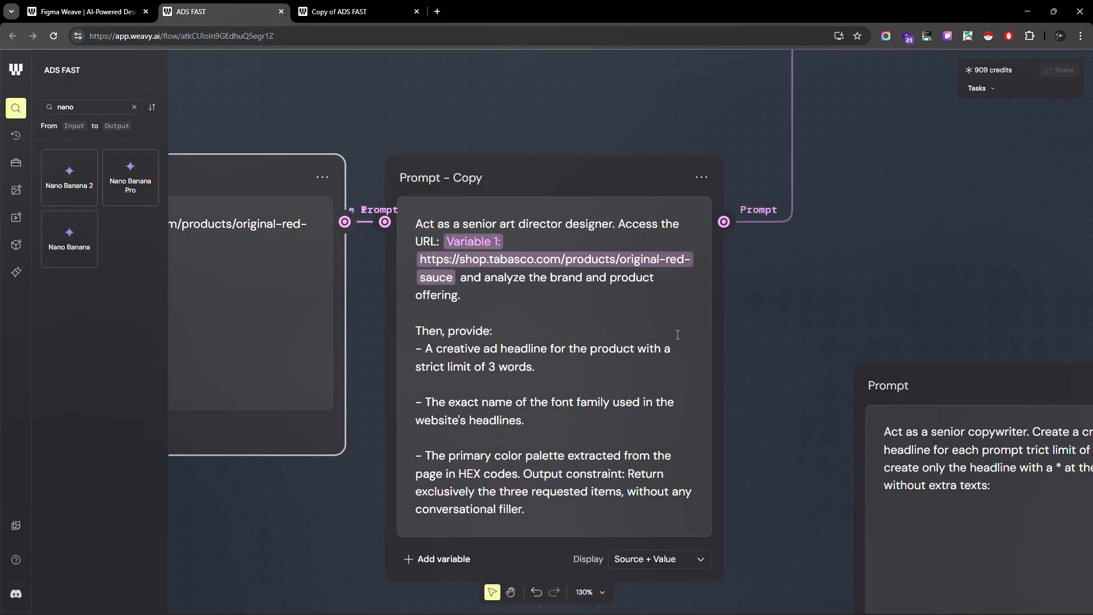
scroll(678, 335, down, 8)
scroll(604, 297, up, 6)
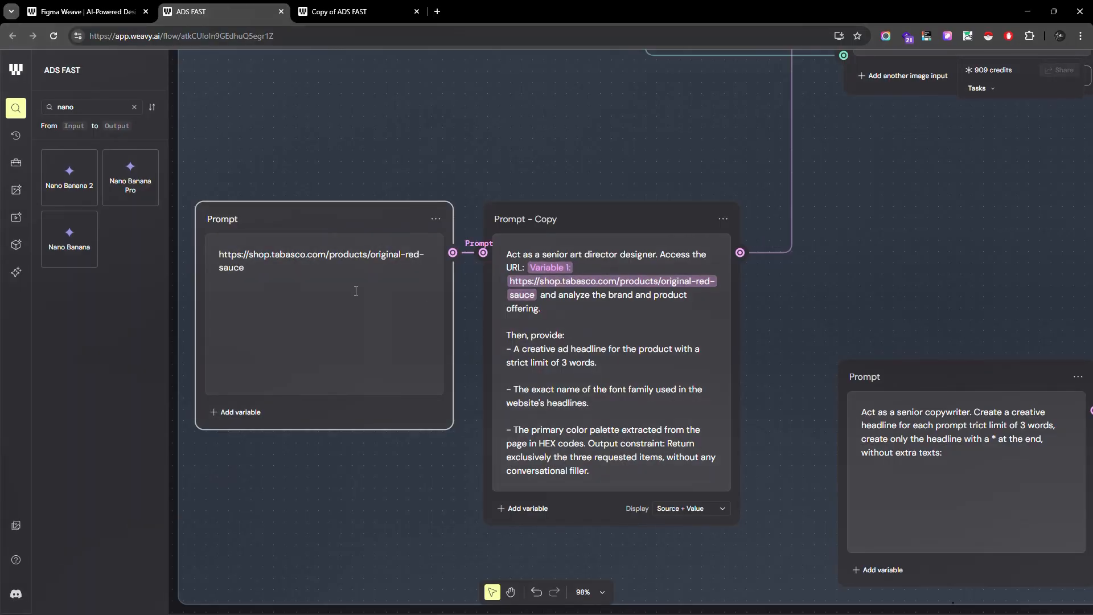
scroll(342, 279, up, 5)
scroll(311, 295, down, 5)
scroll(803, 353, up, 3)
scroll(228, 316, down, 2)
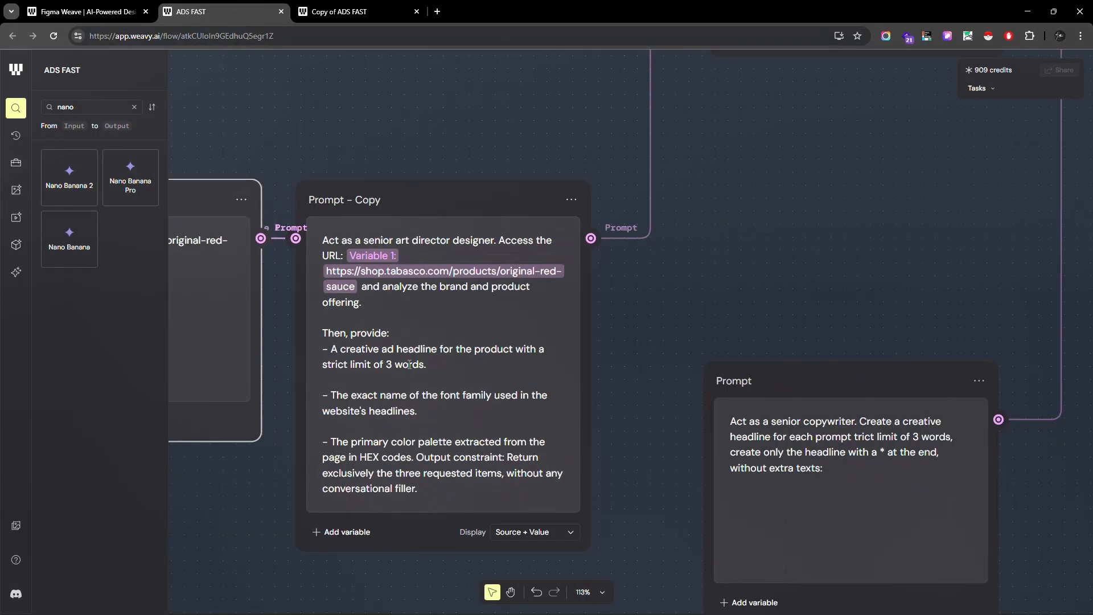
scroll(409, 364, up, 3)
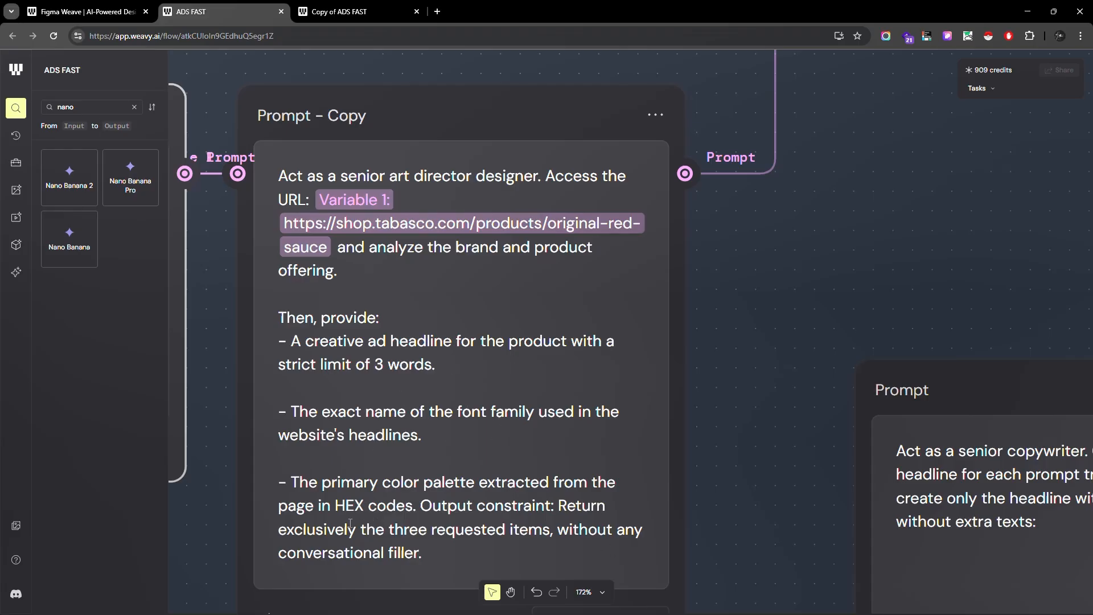
Examine the ad headline, font family and color palette returned by the Any LLM node connected to Prompt – Copy
scroll(350, 524, down, 6)
scroll(749, 164, up, 6)
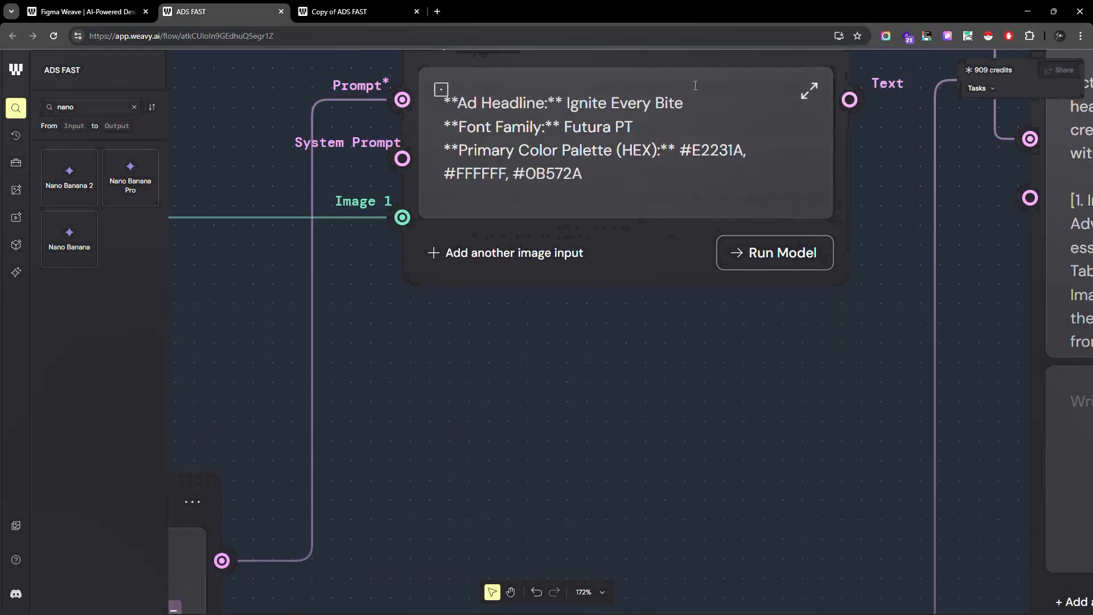
scroll(695, 86, up, 4)
scroll(512, 171, up, 2)
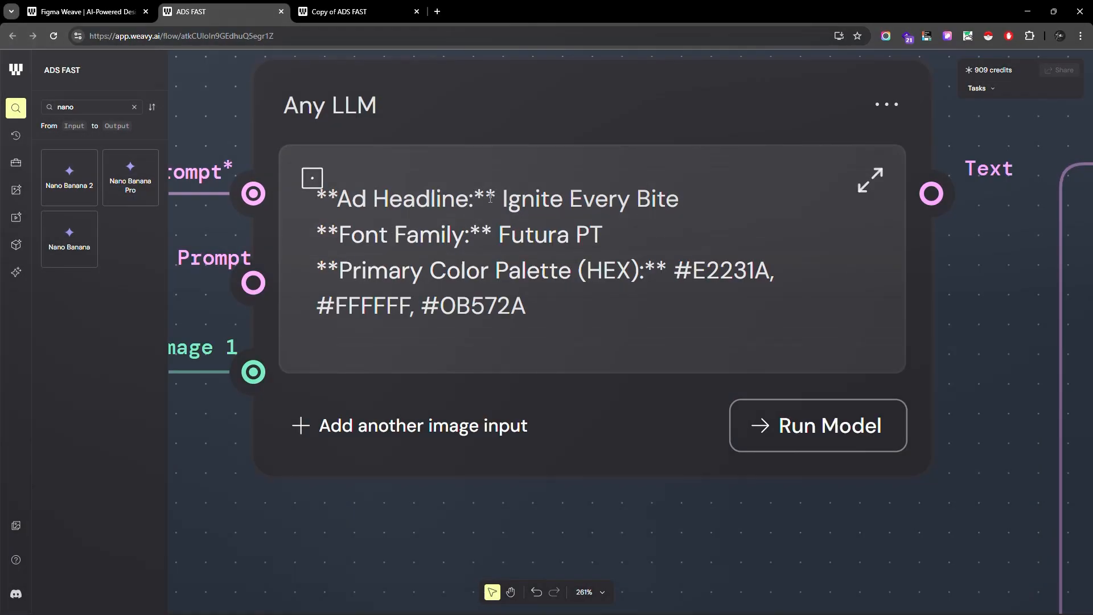
drag(672, 198, 501, 199)
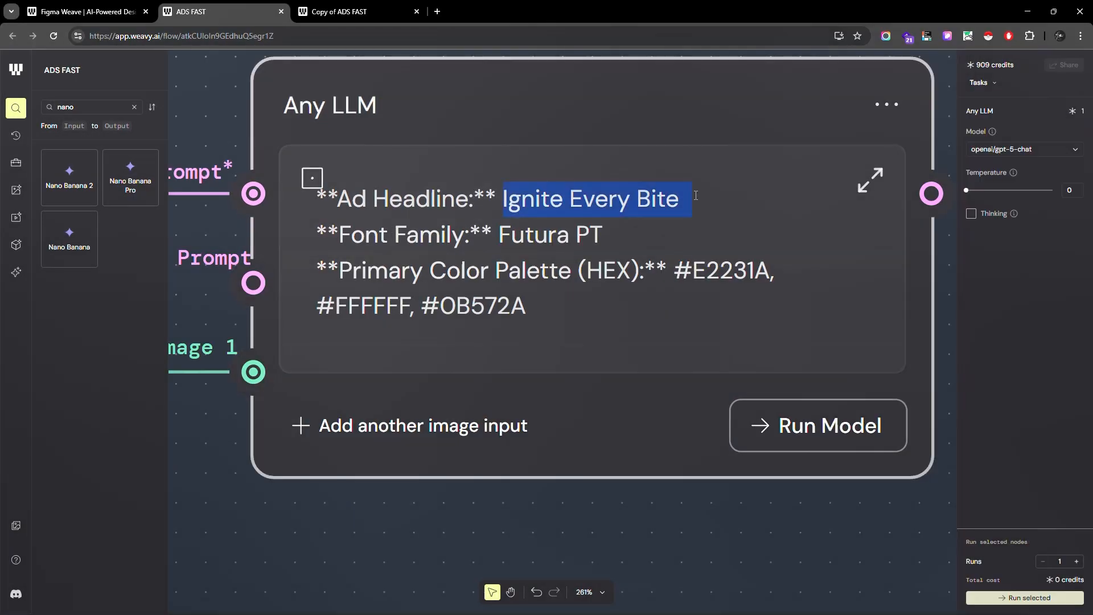
click(569, 235)
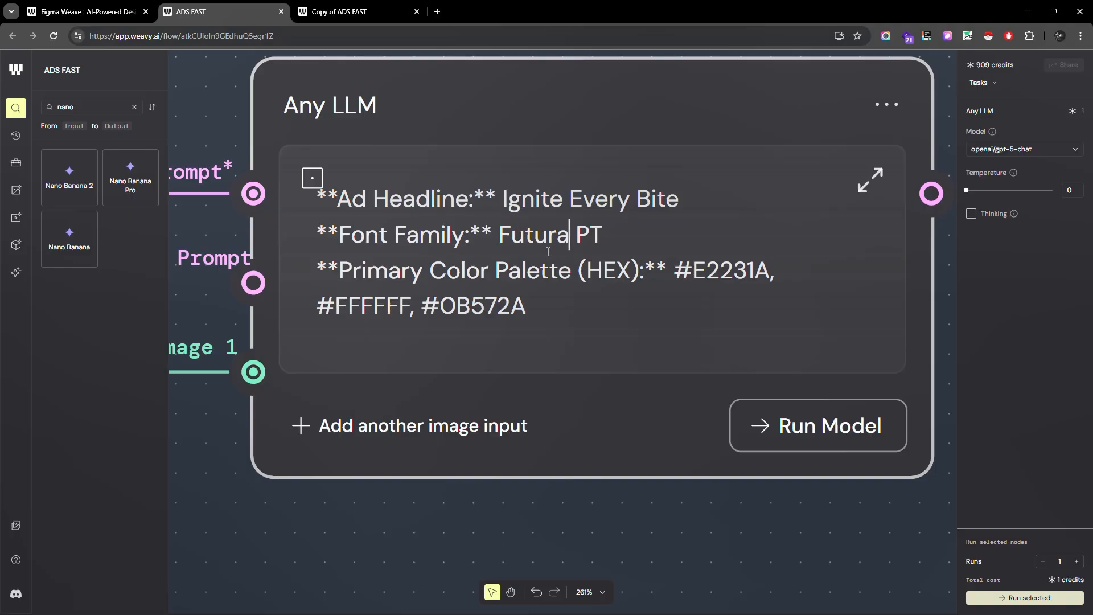
click(516, 233)
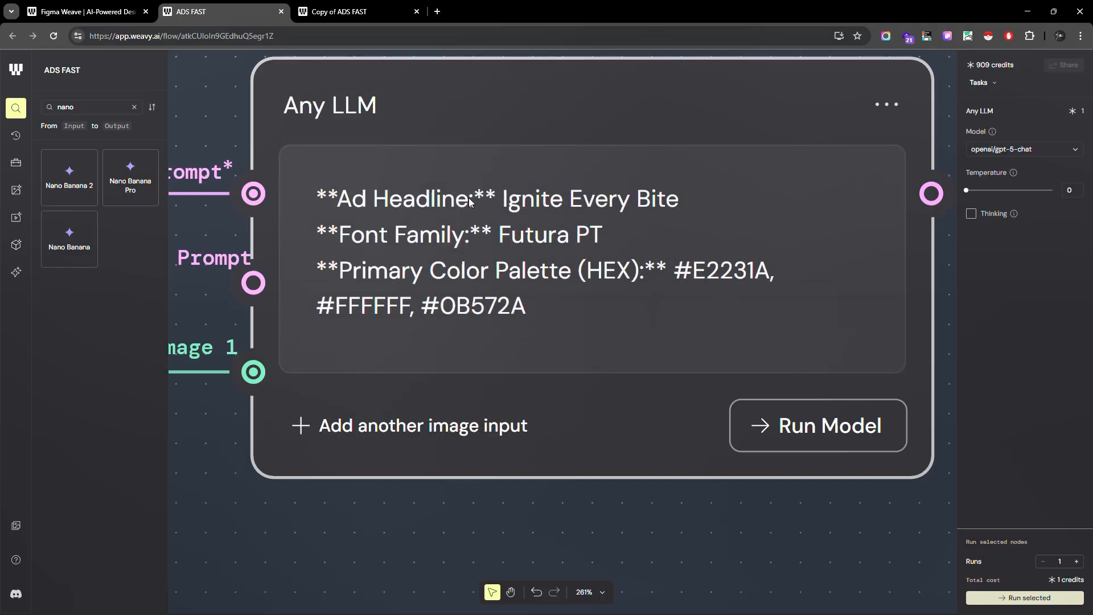
scroll(440, 193, down, 9)
scroll(407, 232, down, 3)
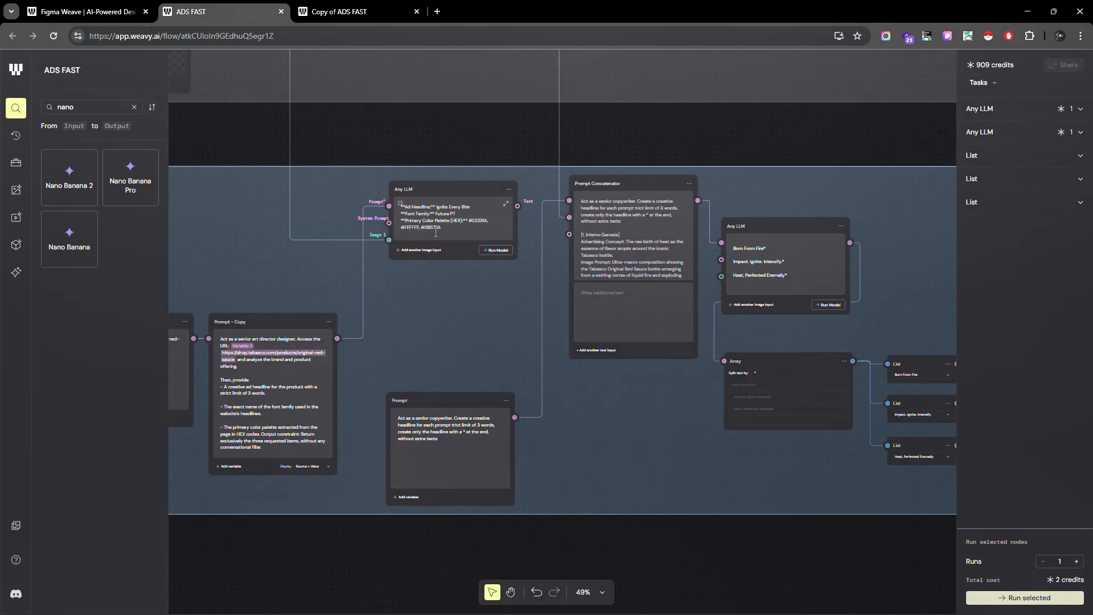
scroll(435, 232, up, 9)
click(305, 96)
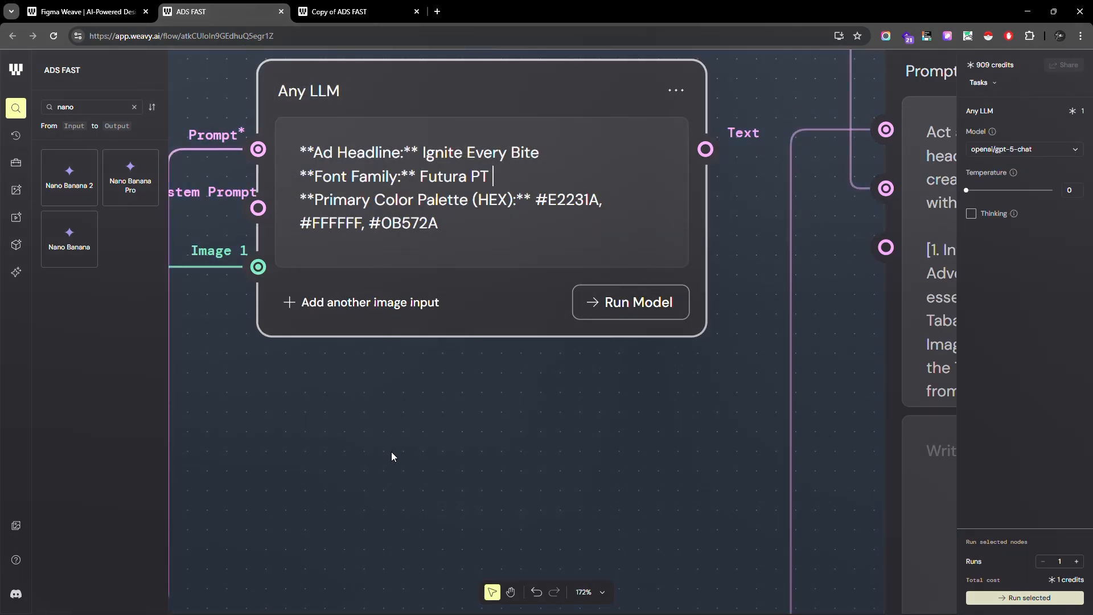
Read the senior copywriter Prompt node's instructions on the headline word limit and the closing asterisk
scroll(430, 157, down, 8)
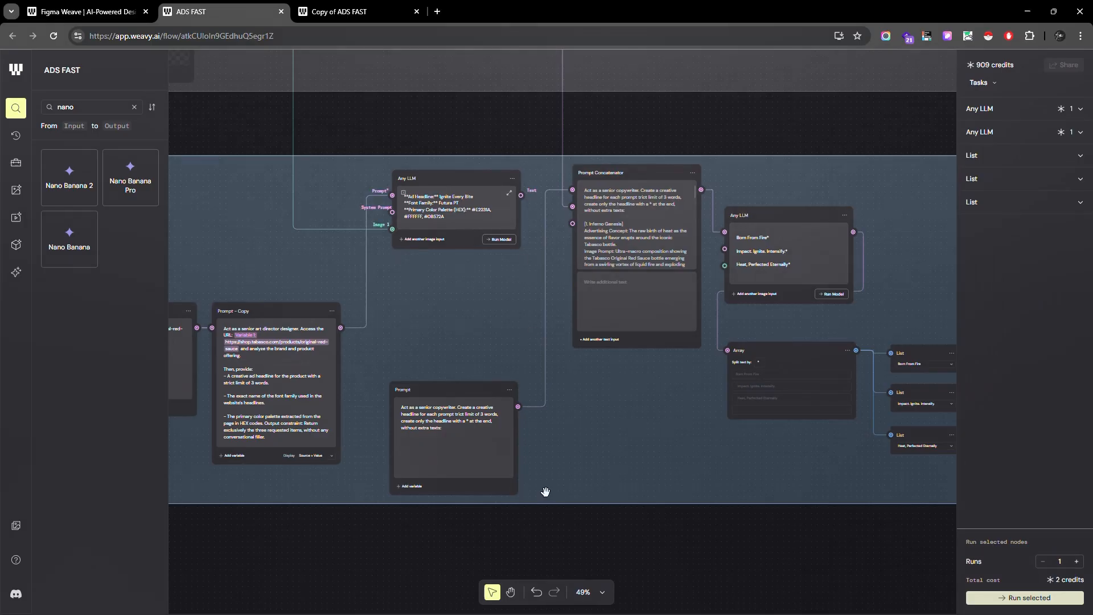
scroll(447, 464, up, 6)
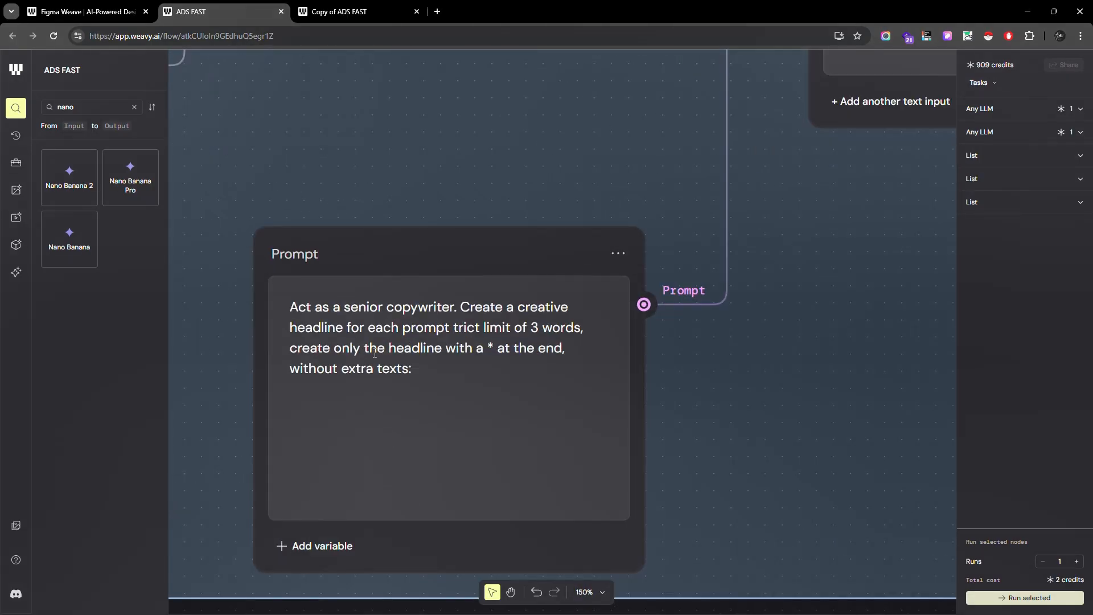
click(375, 352)
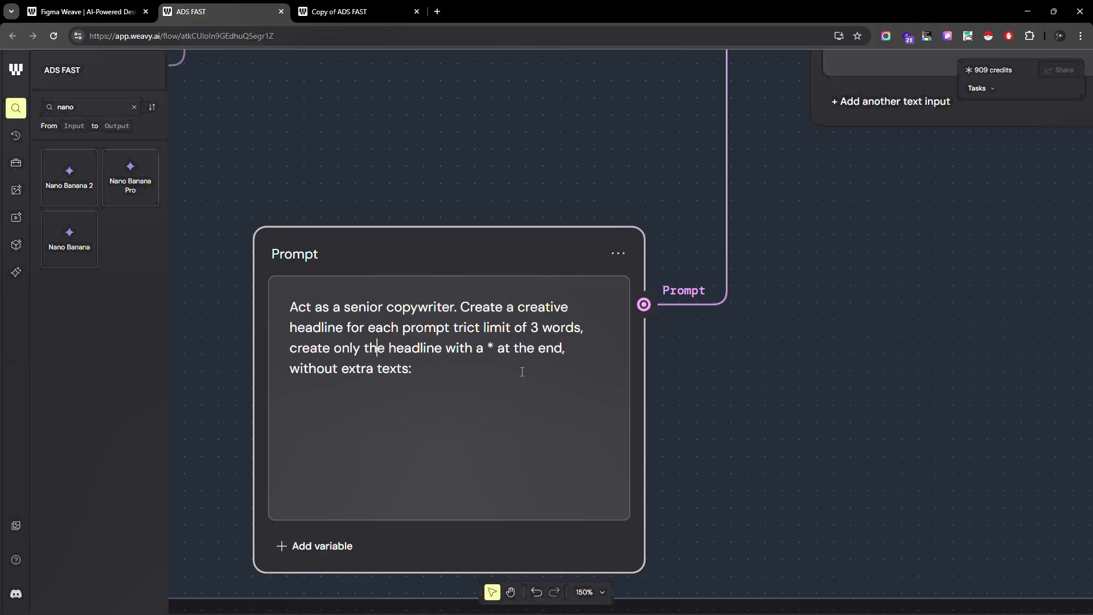
scroll(490, 389, down, 2)
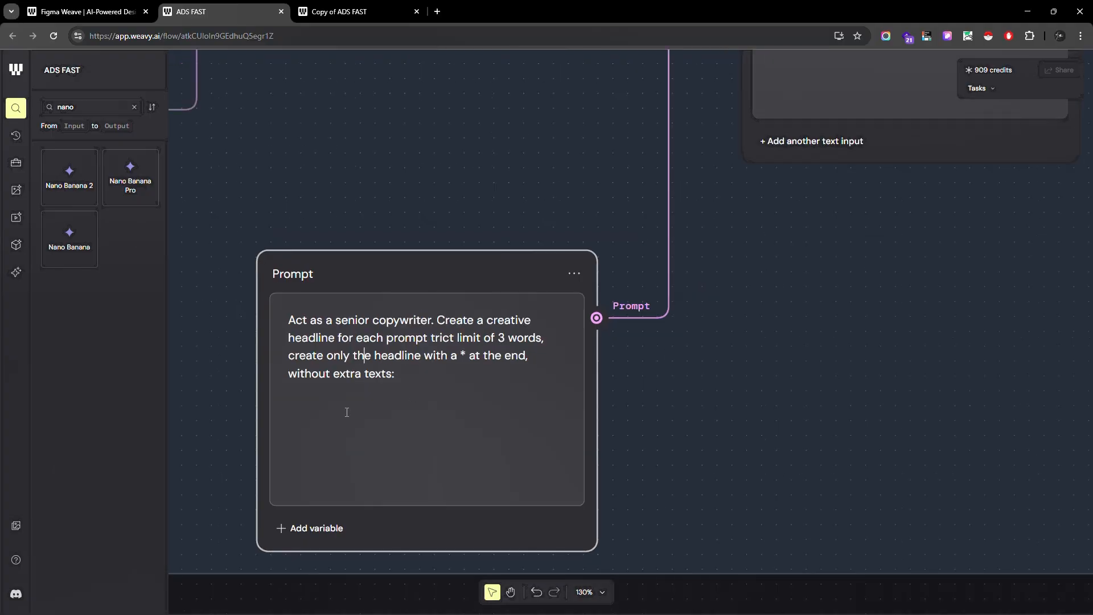
scroll(476, 374, up, 5)
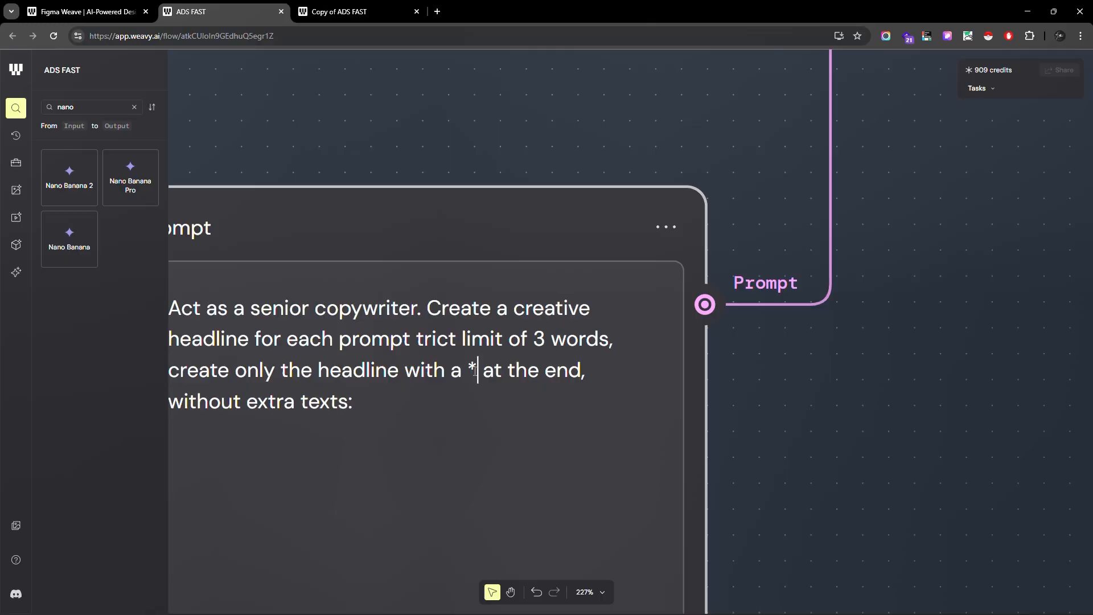
Trace the copywriter prompt into the Prompt Concatenator and its second input back to the Any LLM node with the image prompts
scroll(385, 439, down, 5)
scroll(900, 242, up, 4)
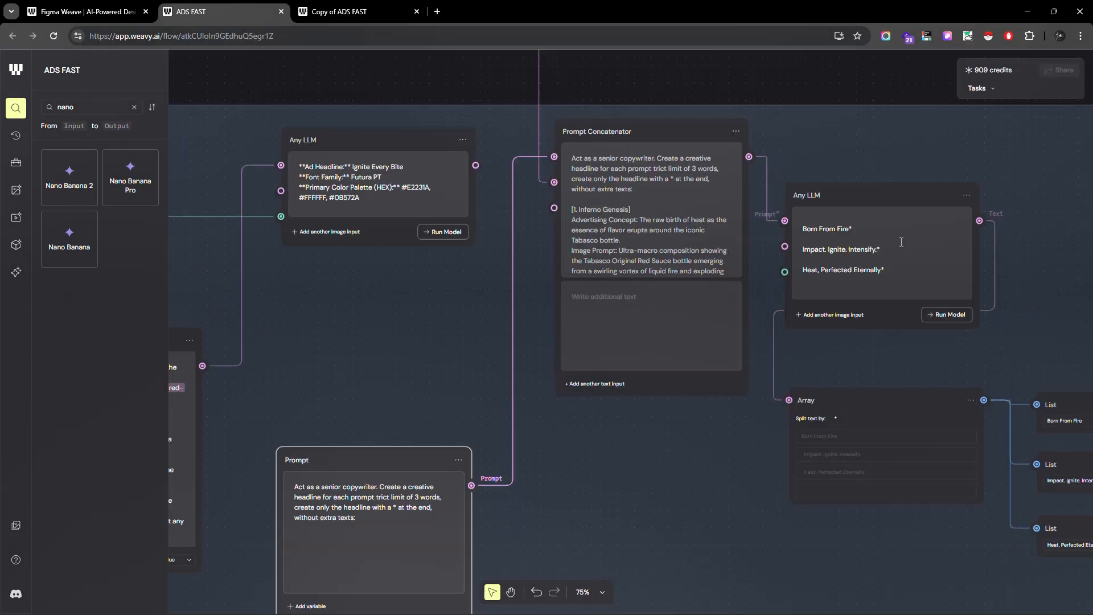
scroll(739, 428, up, 5)
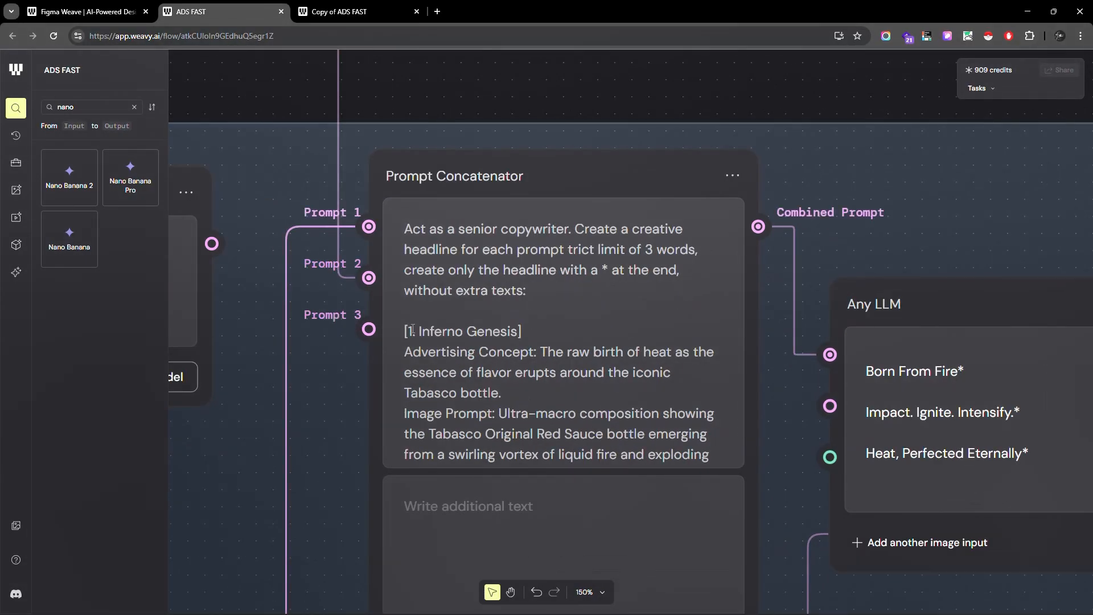
scroll(402, 318, down, 5)
scroll(431, 297, up, 6)
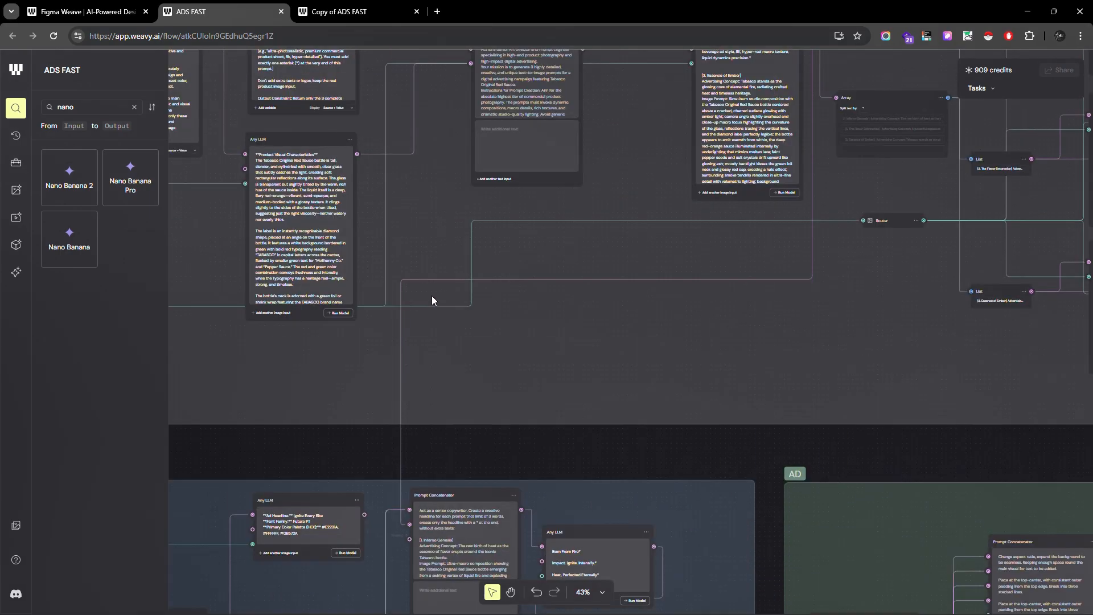
scroll(849, 212, up, 4)
scroll(846, 214, up, 2)
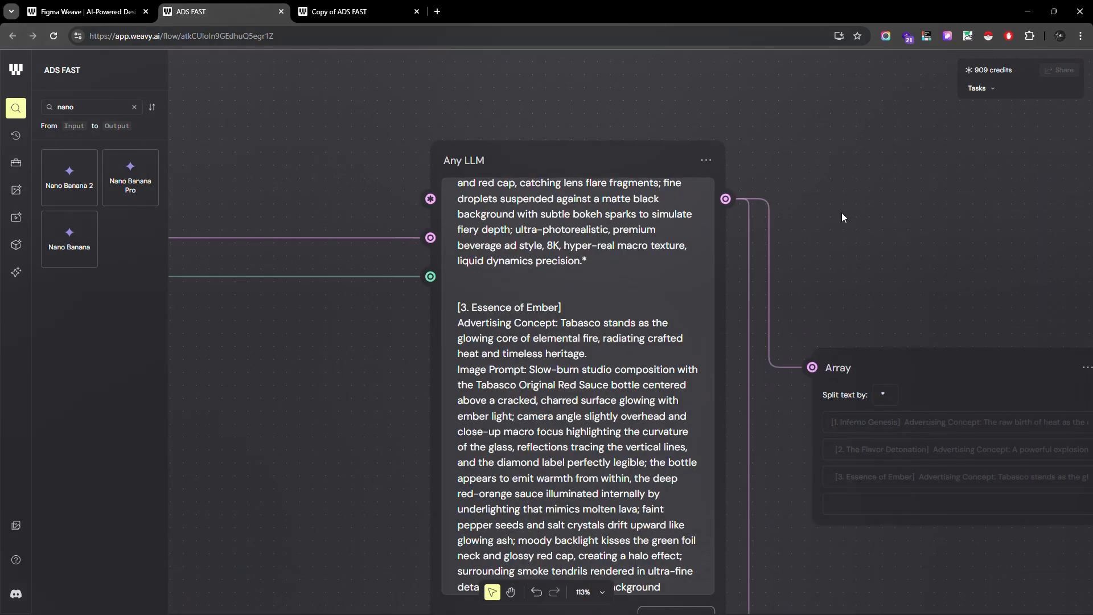
Review the image prompts in the IMAGE group's Any LLM node and the Nano Banana images they drive
scroll(682, 334, up, 3)
scroll(682, 333, up, 5)
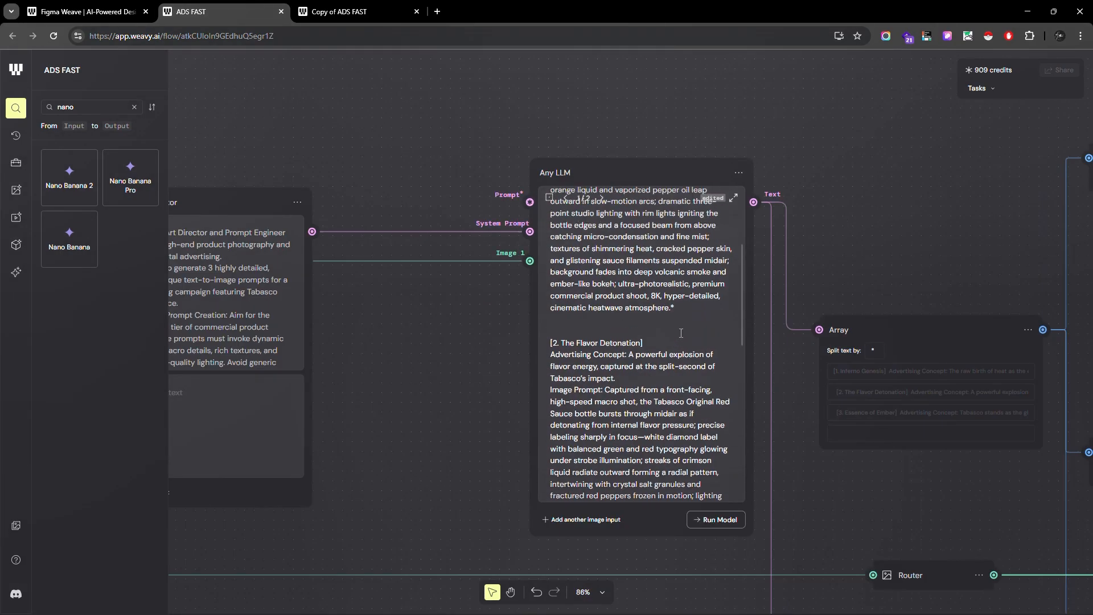
scroll(673, 260, up, 4)
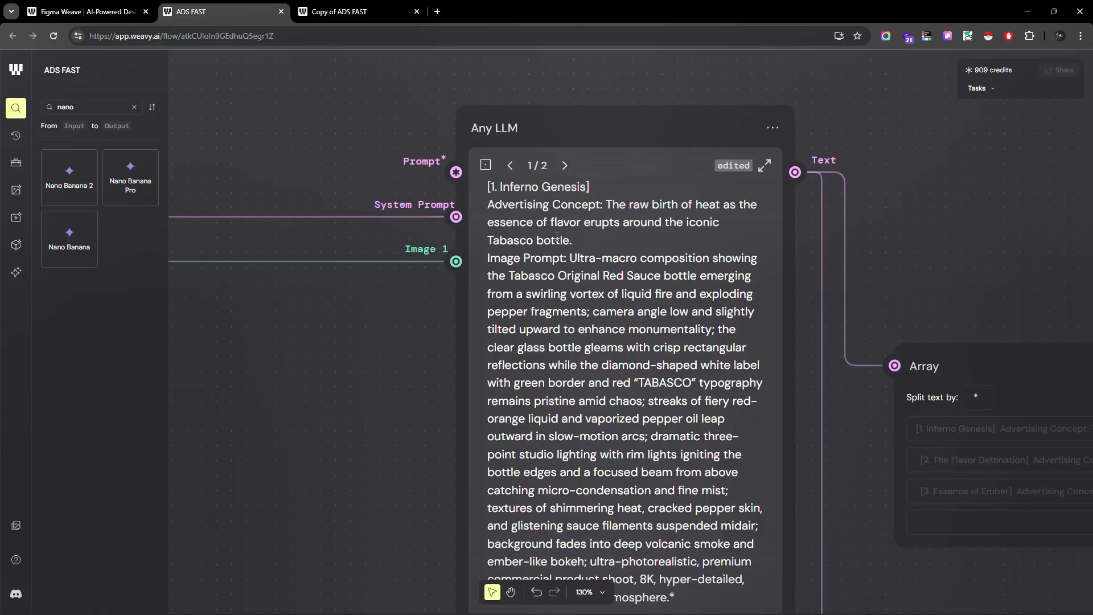
scroll(317, 310, down, 8)
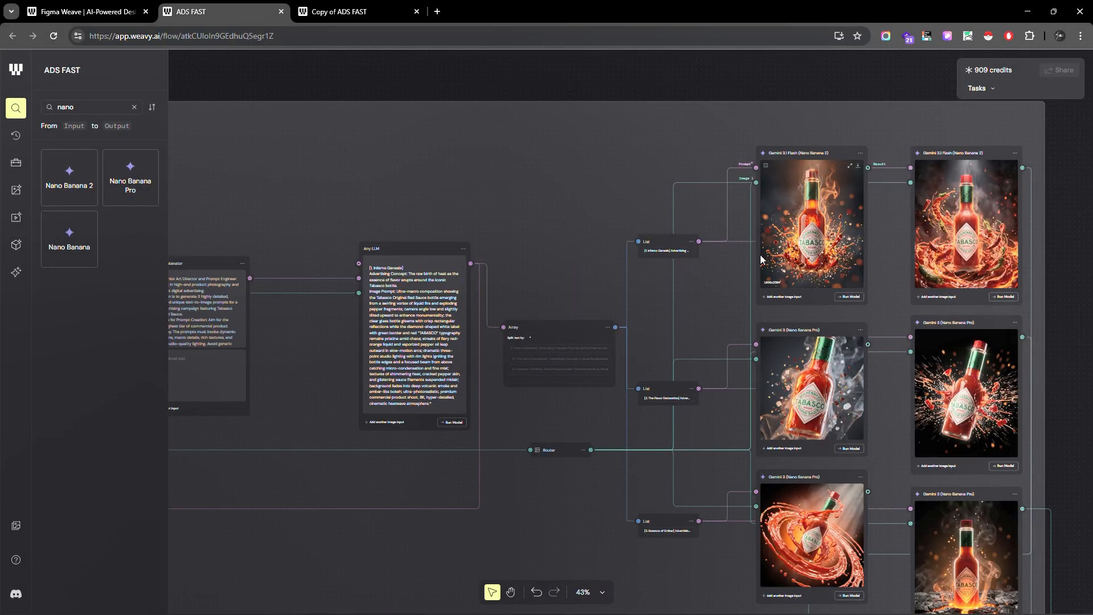
scroll(306, 350, up, 6)
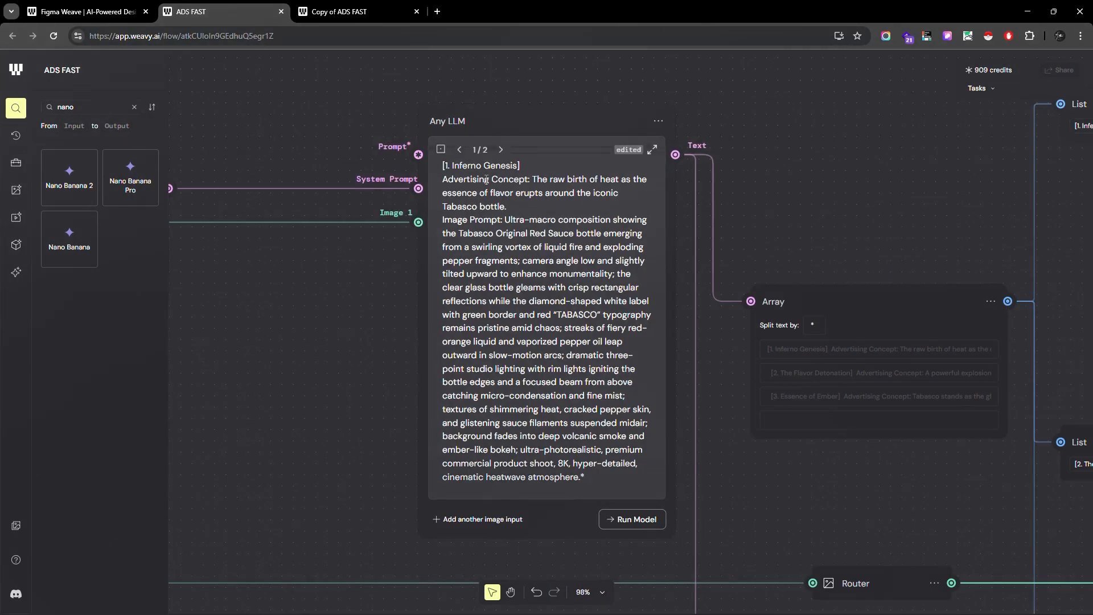
scroll(746, 93, down, 8)
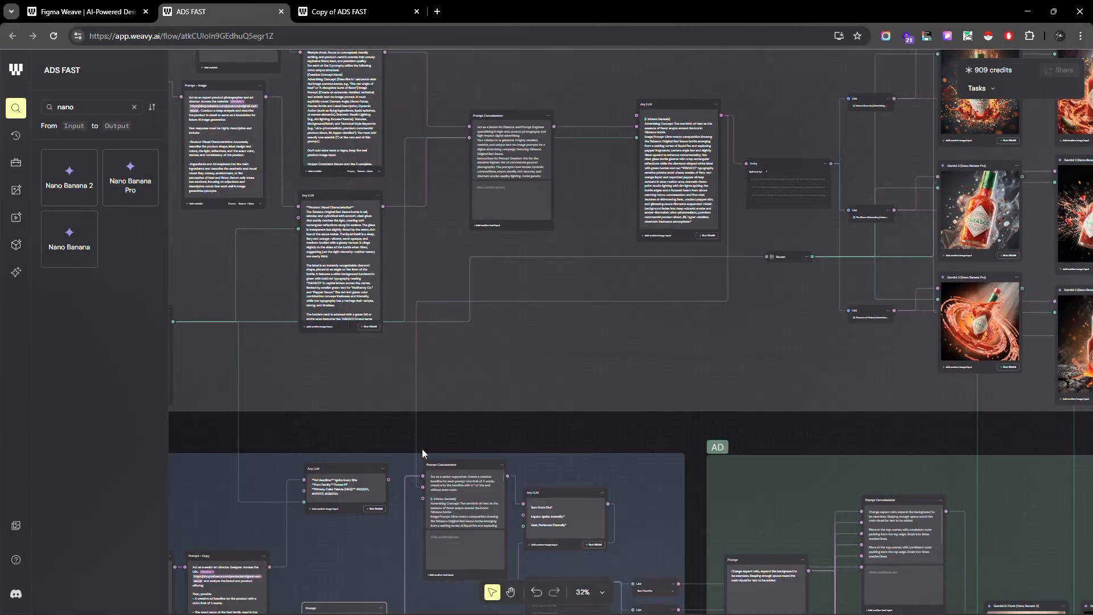
Read the copywriter Prompt Concatenator's combined text, from the headline instruction through the image prompts, alongside the connected Any LLM node's headlines
scroll(429, 469, down, 3)
scroll(437, 328, up, 13)
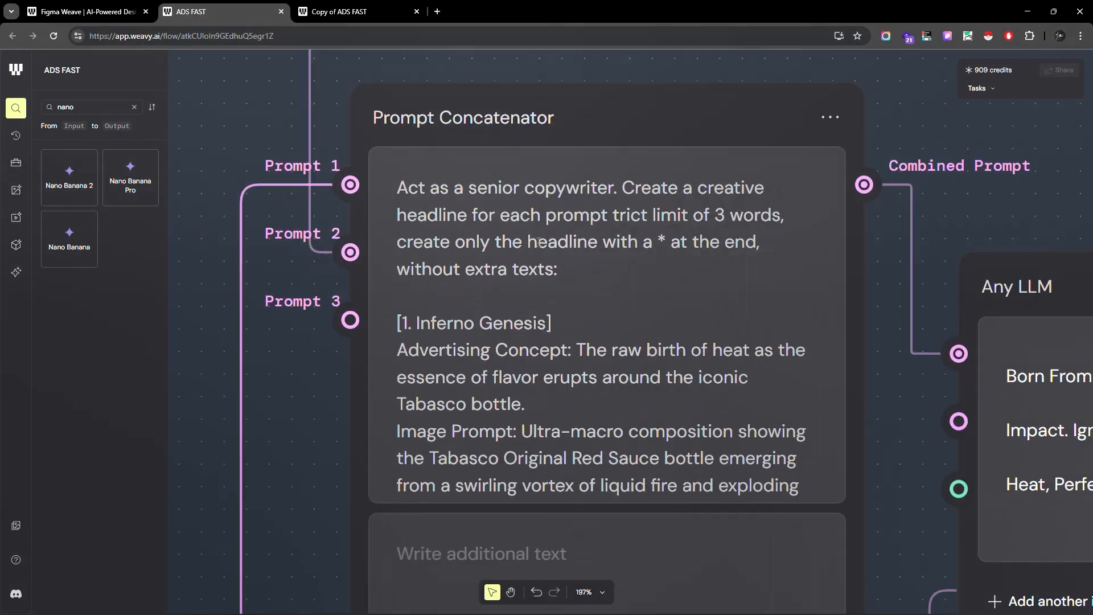
scroll(467, 370, down, 3)
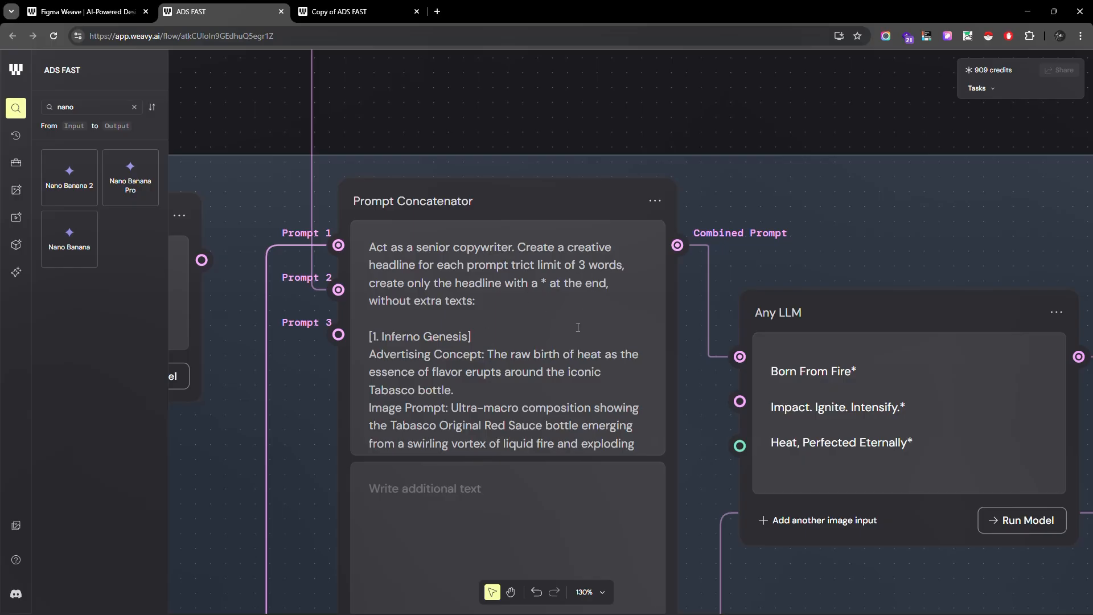
scroll(576, 334, down, 5)
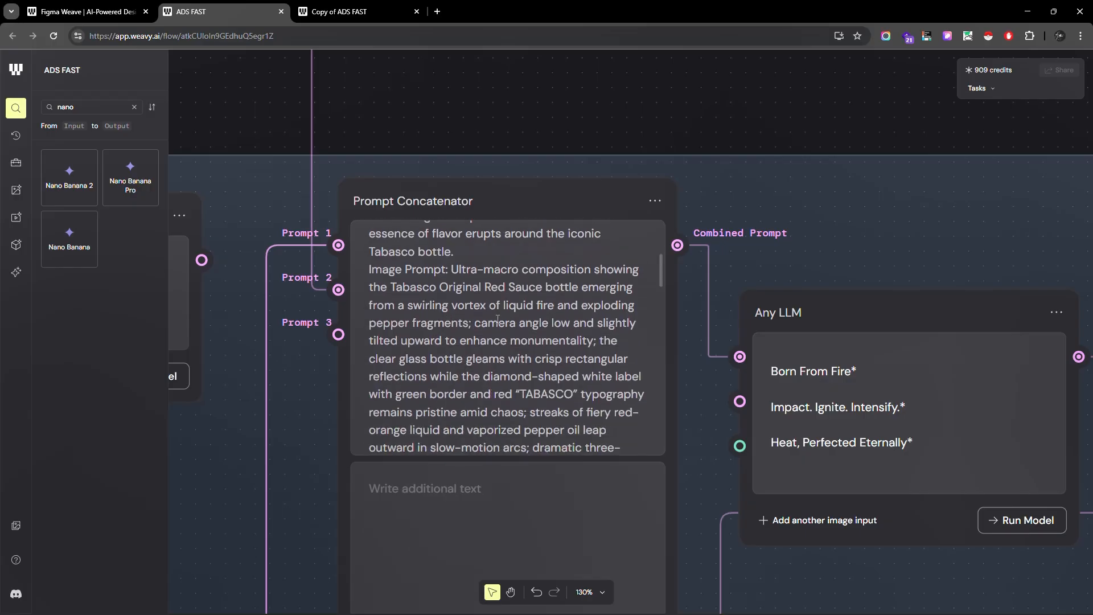
scroll(462, 349, down, 3)
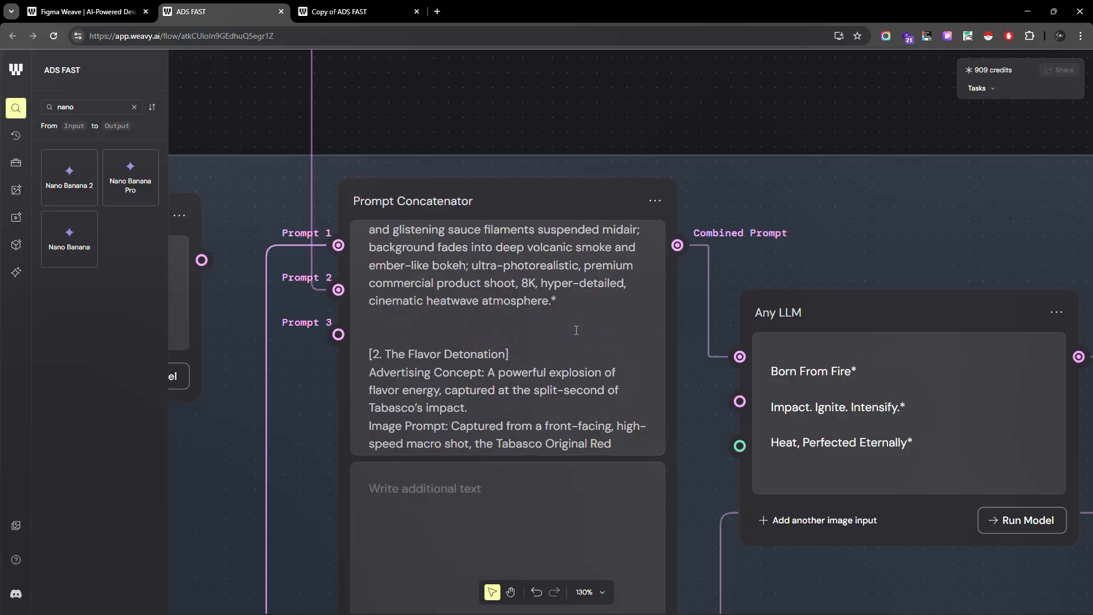
mouse_move(861, 363)
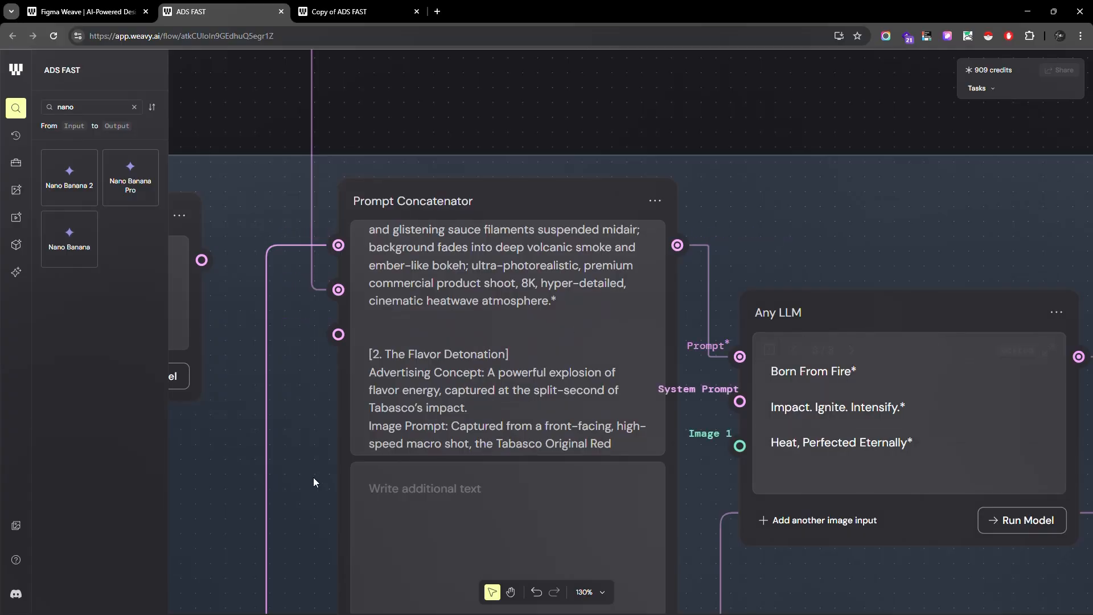
Compare the Tabasco bottle images in the IMAGE group with the CREATIVE COPY branch that writes their headlines
scroll(313, 478, down, 10)
scroll(788, 153, up, 4)
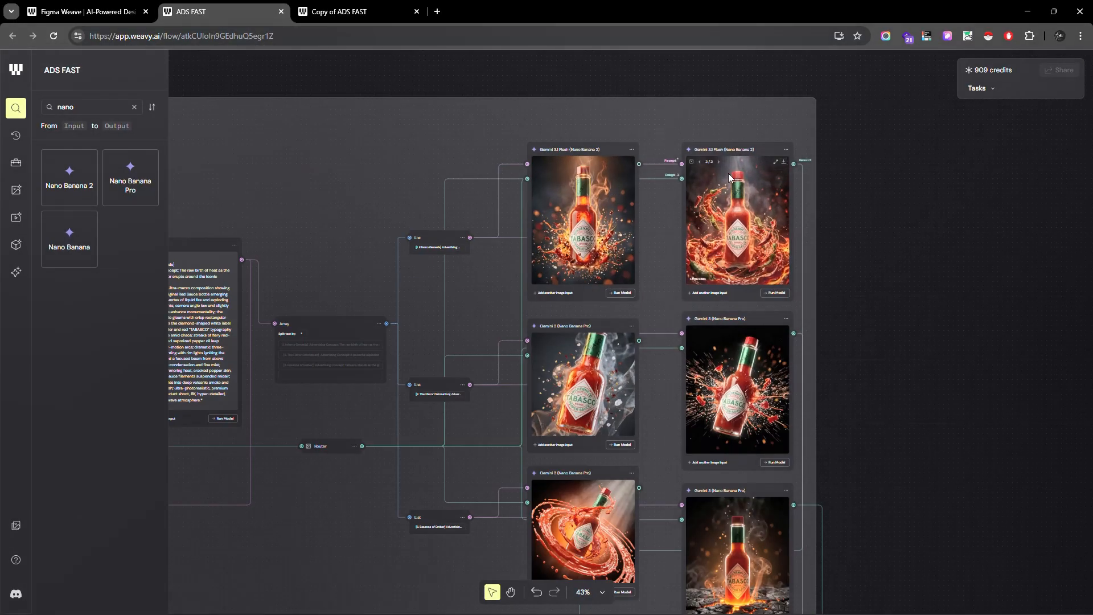
scroll(788, 160, down, 5)
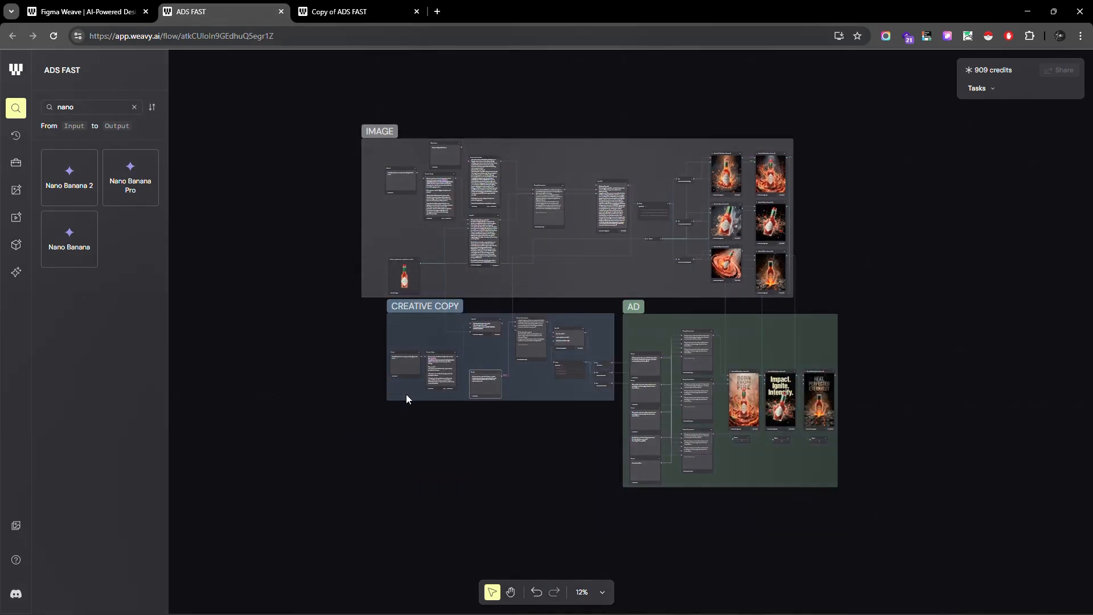
scroll(406, 394, up, 12)
scroll(185, 386, down, 5)
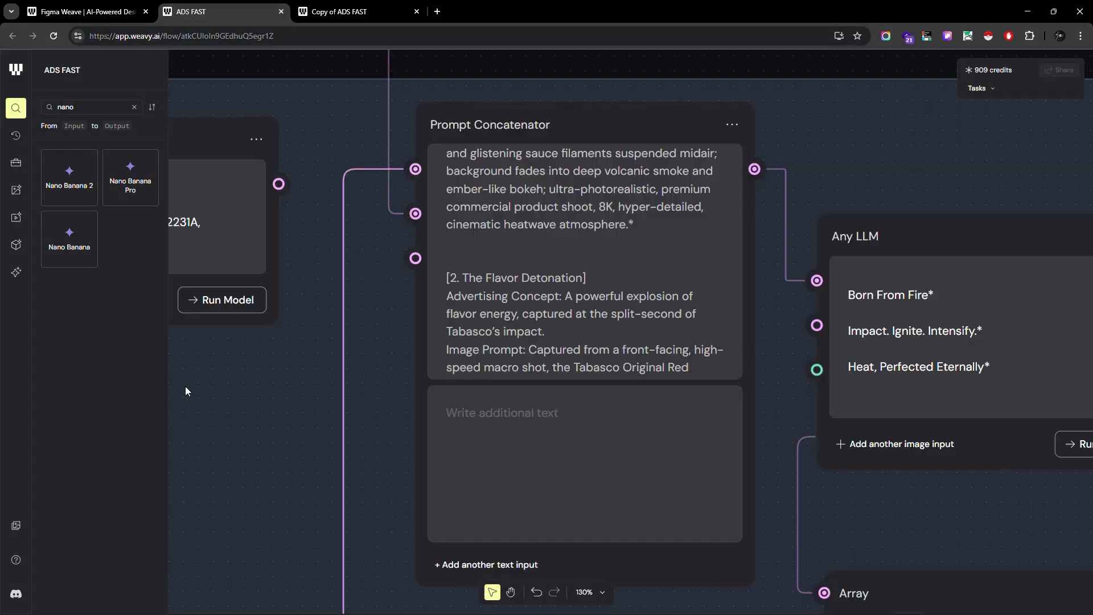
Follow the headlines from the Any LLM node into the Array split by * and on to the List nodes
scroll(850, 414, up, 4)
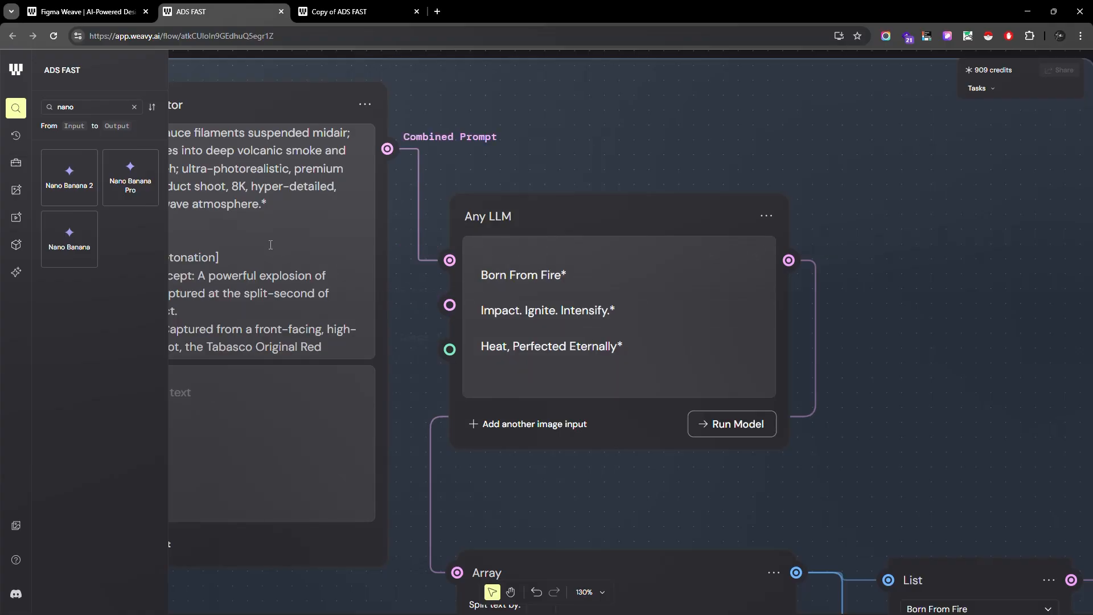
scroll(504, 472, down, 5)
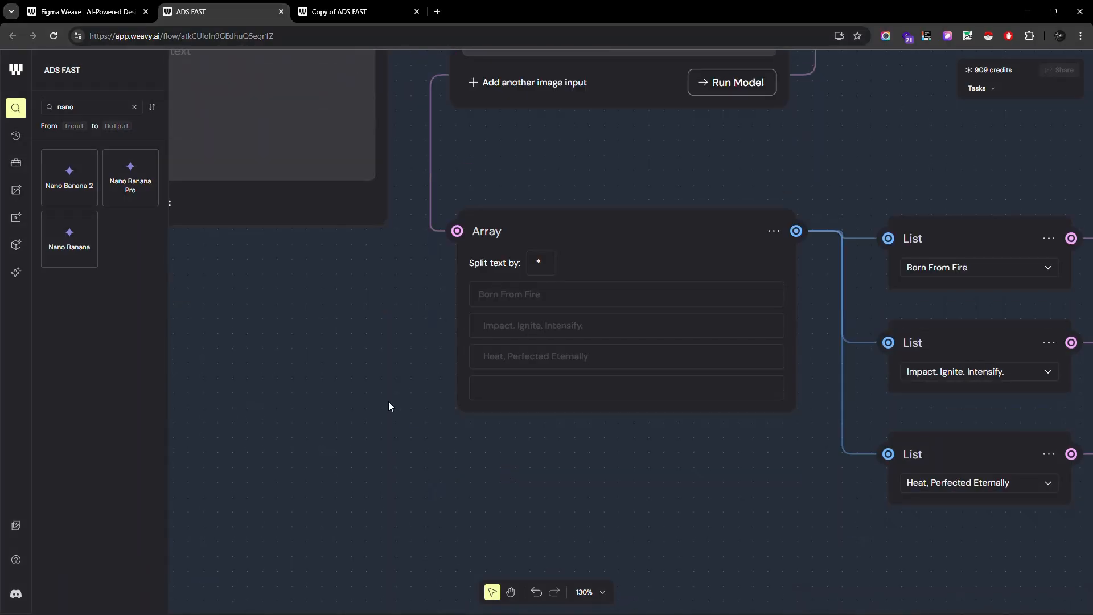
scroll(299, 401, down, 5)
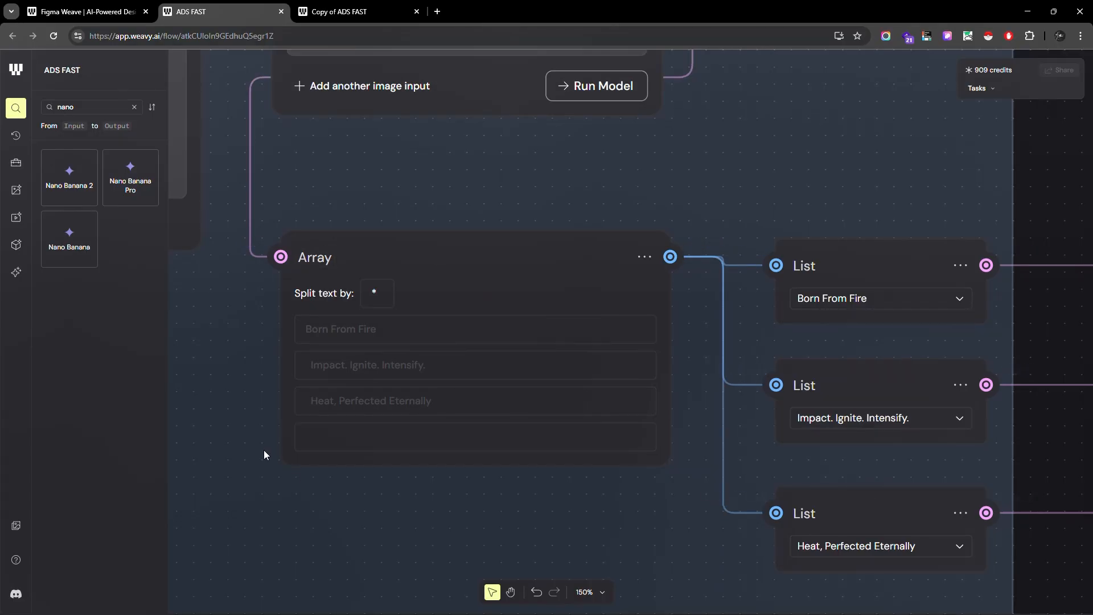
Survey the AD group from its Prompt nodes through the Prompt Concatenators to the finished Nano Banana 2 ads
scroll(248, 390, down, 5)
scroll(248, 390, down, 3)
scroll(741, 448, up, 6)
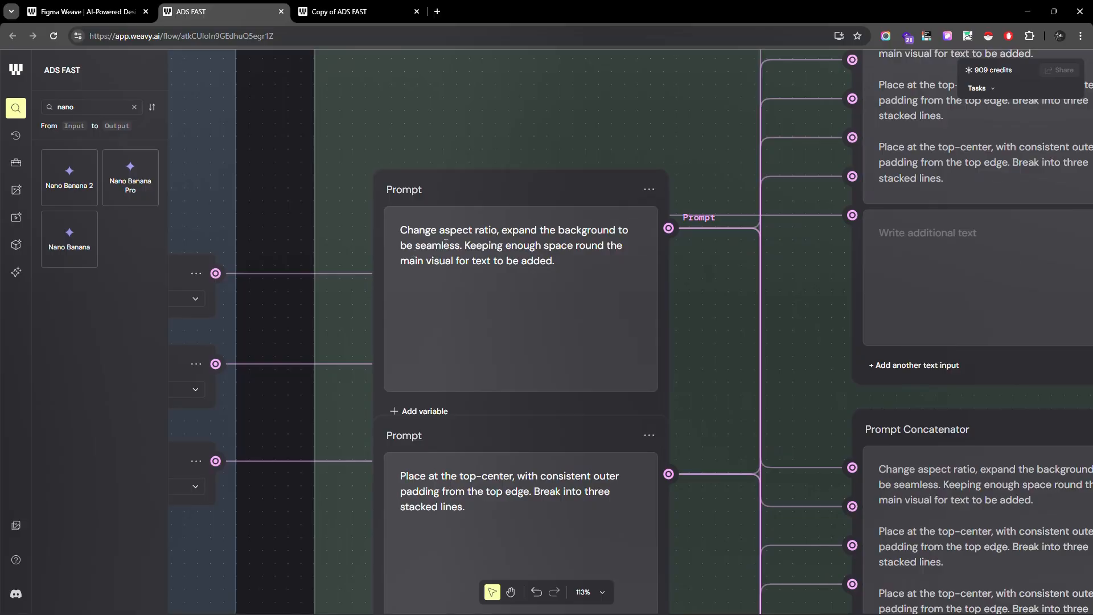
scroll(326, 319, down, 10)
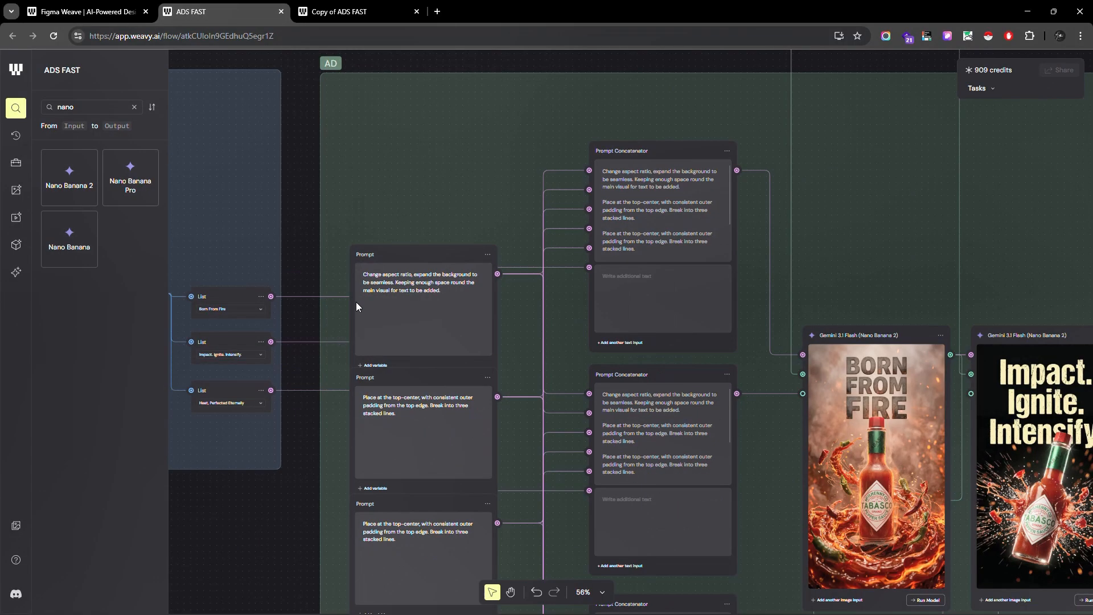
scroll(565, 388, up, 4)
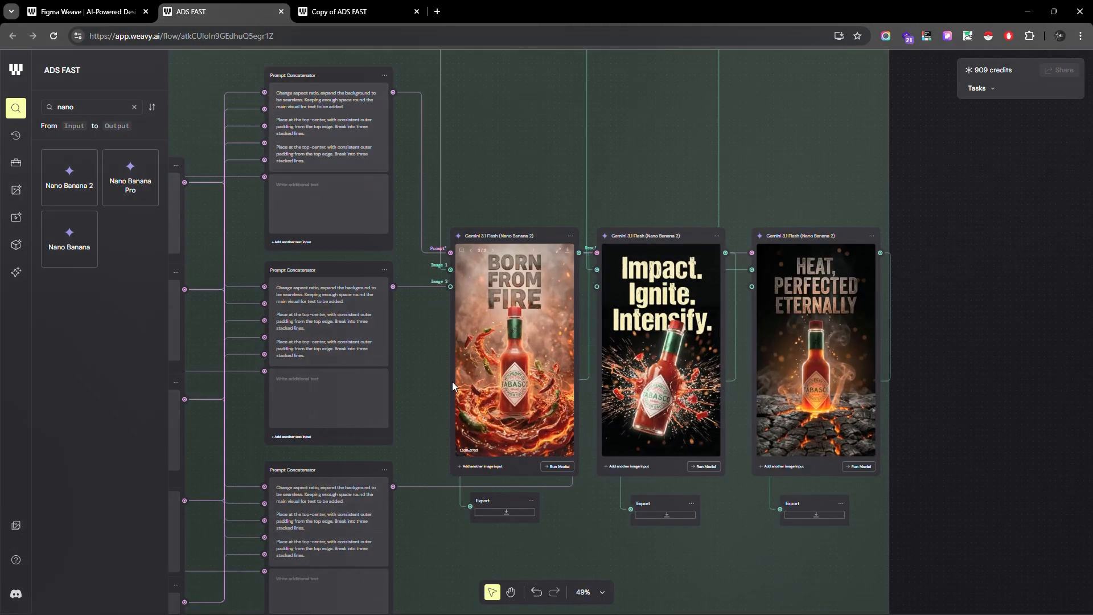
Trace the second-column Tabasco images in the IMAGE group down to the ad nodes that use them
scroll(516, 364, up, 12)
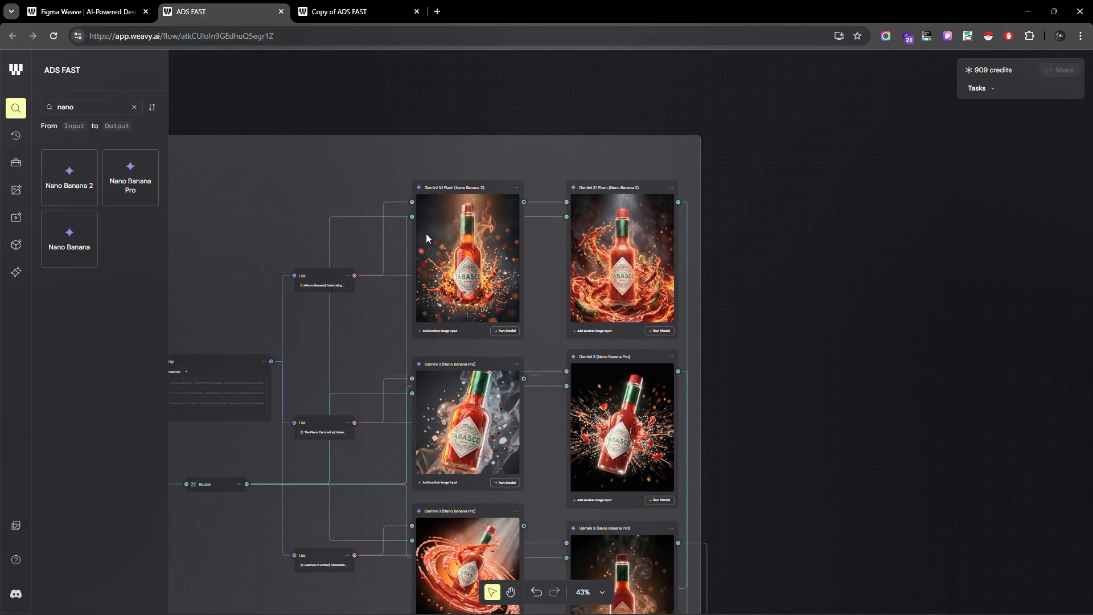
scroll(705, 289, down, 5)
scroll(734, 240, down, 4)
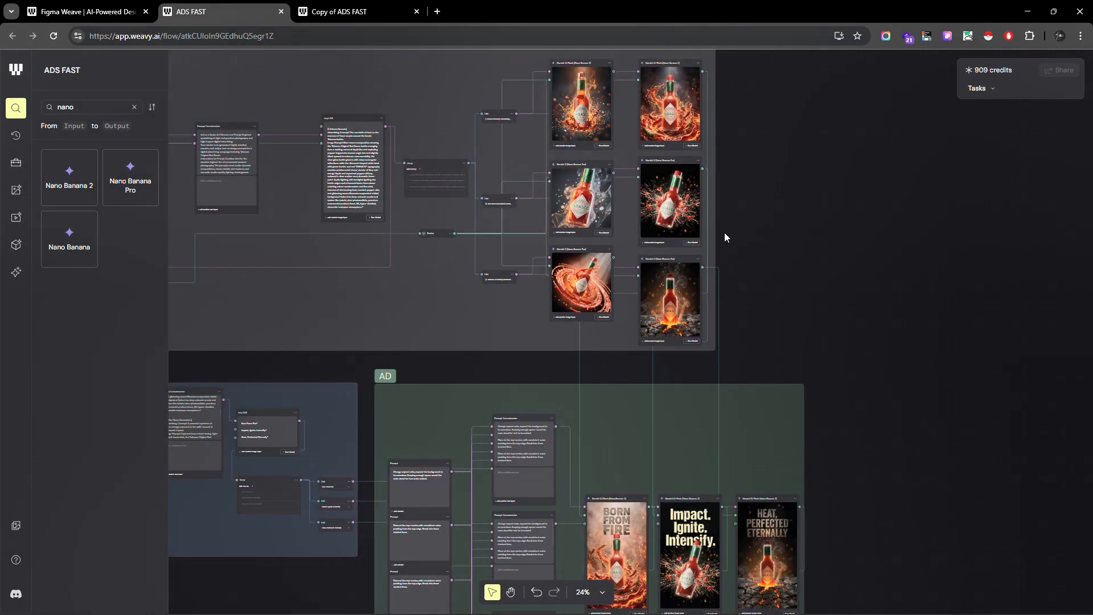
scroll(733, 162, up, 10)
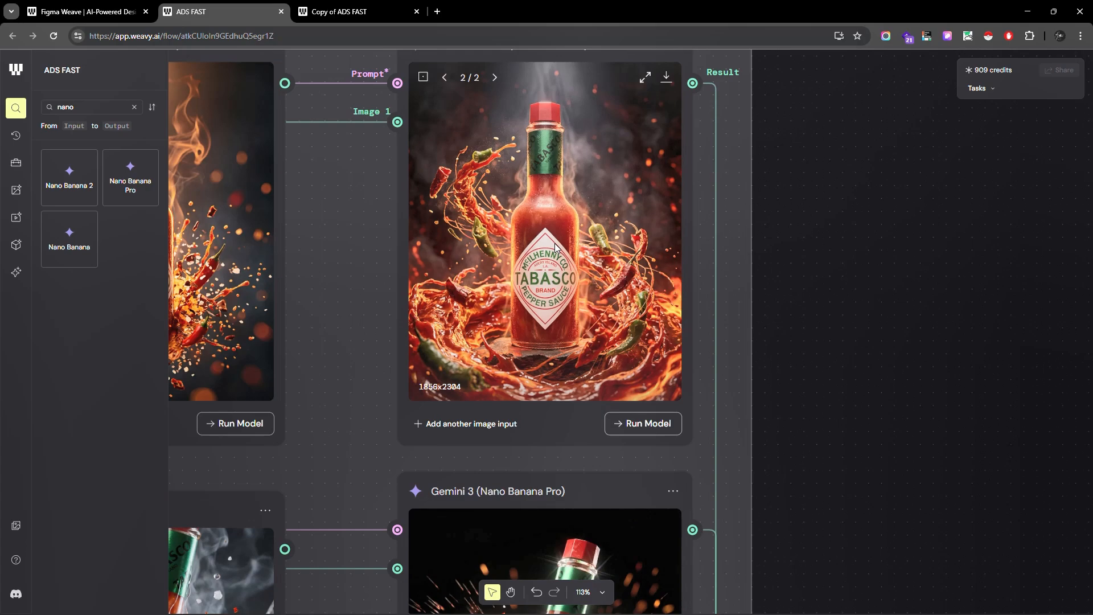
scroll(783, 108, down, 8)
Read the AD group's Prompt nodes on aspect ratio and headline placement, and follow them to the first Prompt Concatenator
scroll(423, 563, up, 4)
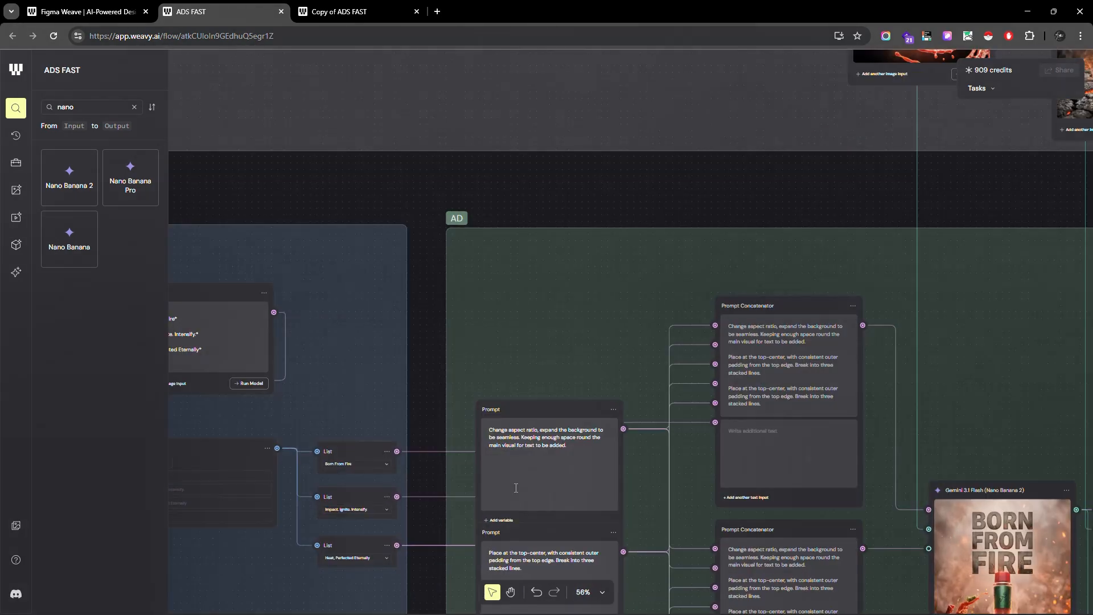
scroll(600, 367, down, 3)
scroll(697, 309, up, 4)
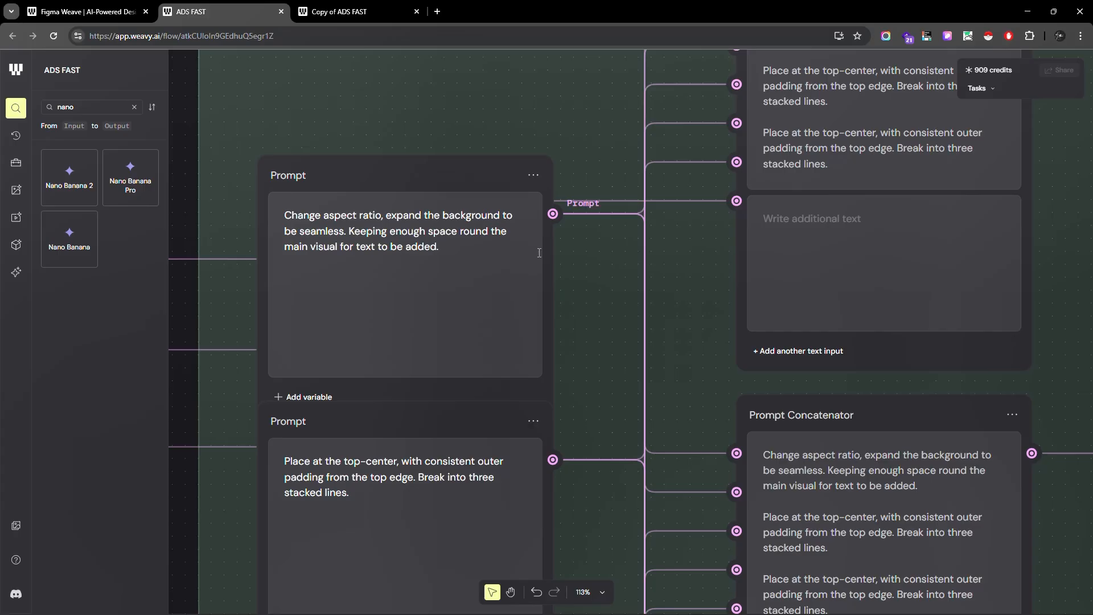
scroll(313, 278, down, 4)
scroll(815, 107, up, 3)
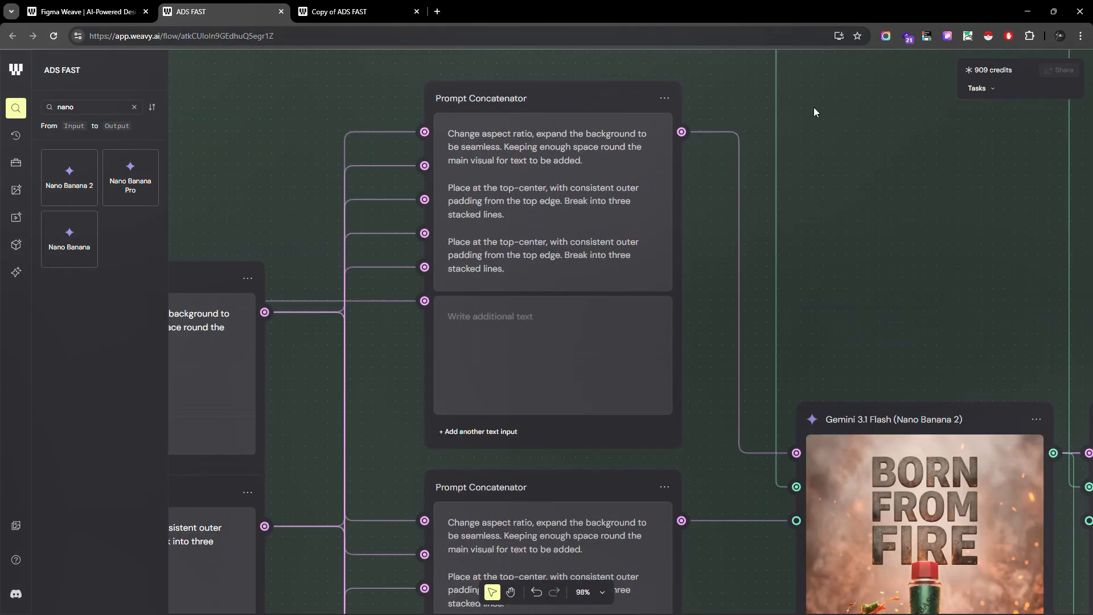
Examine how the AD group's Prompt nodes and headline Lists connect to the first Prompt Concatenator's six inputs
scroll(492, 106, up, 1)
scroll(492, 106, up, 1)
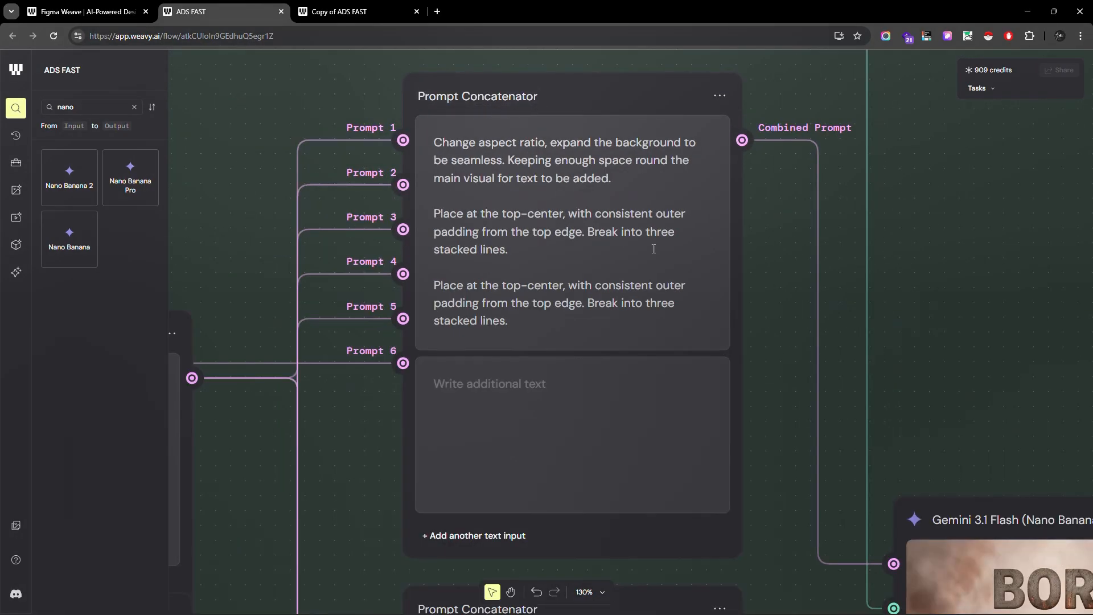
scroll(797, 142, down, 6)
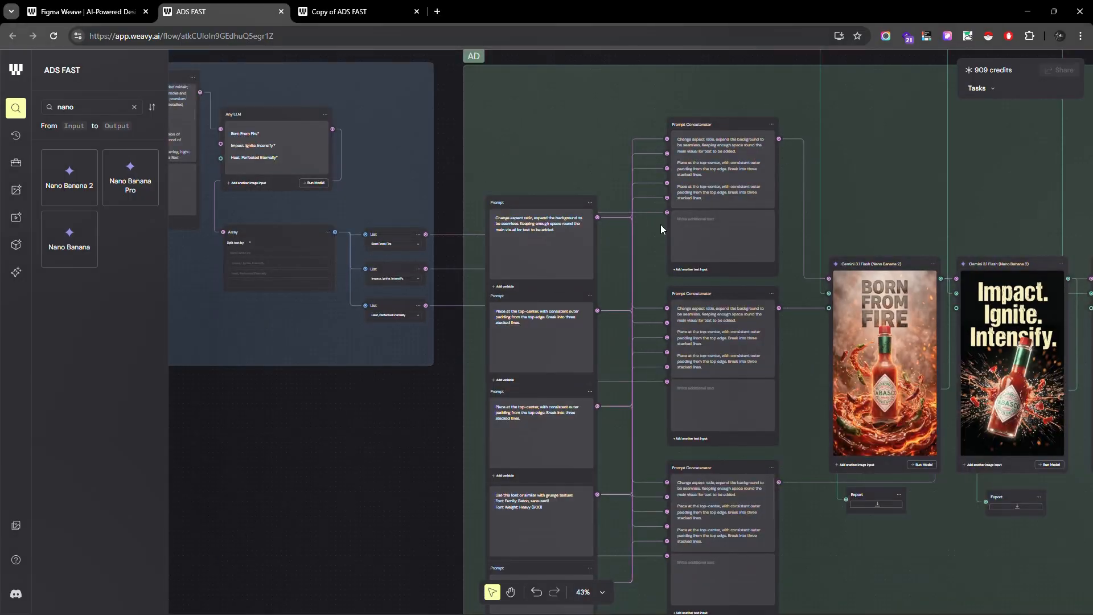
scroll(425, 238, up, 2)
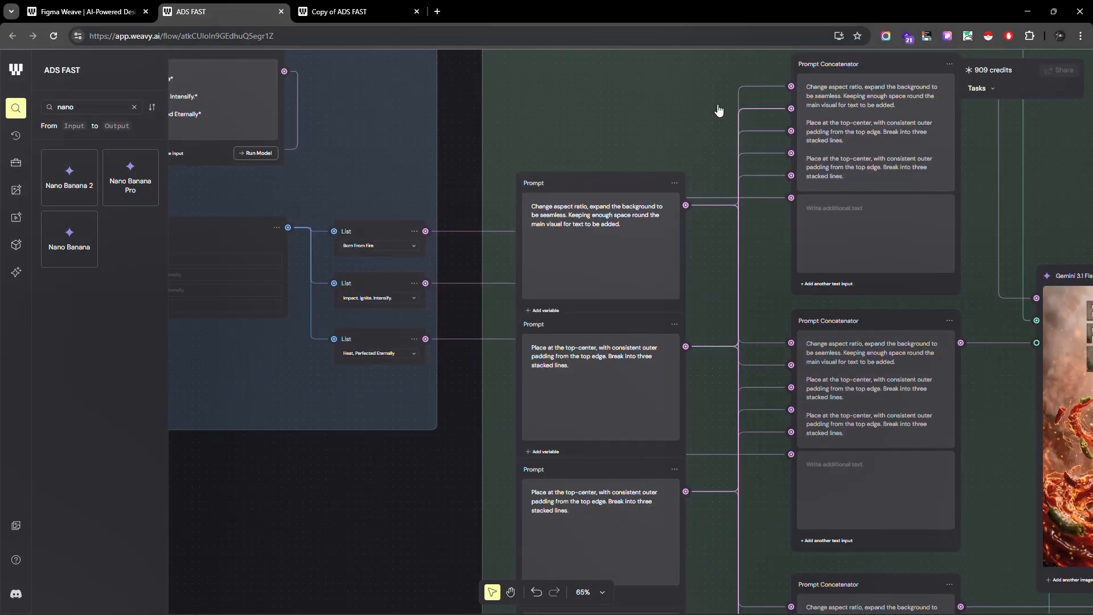
scroll(504, 142, down, 2)
scroll(734, 142, up, 5)
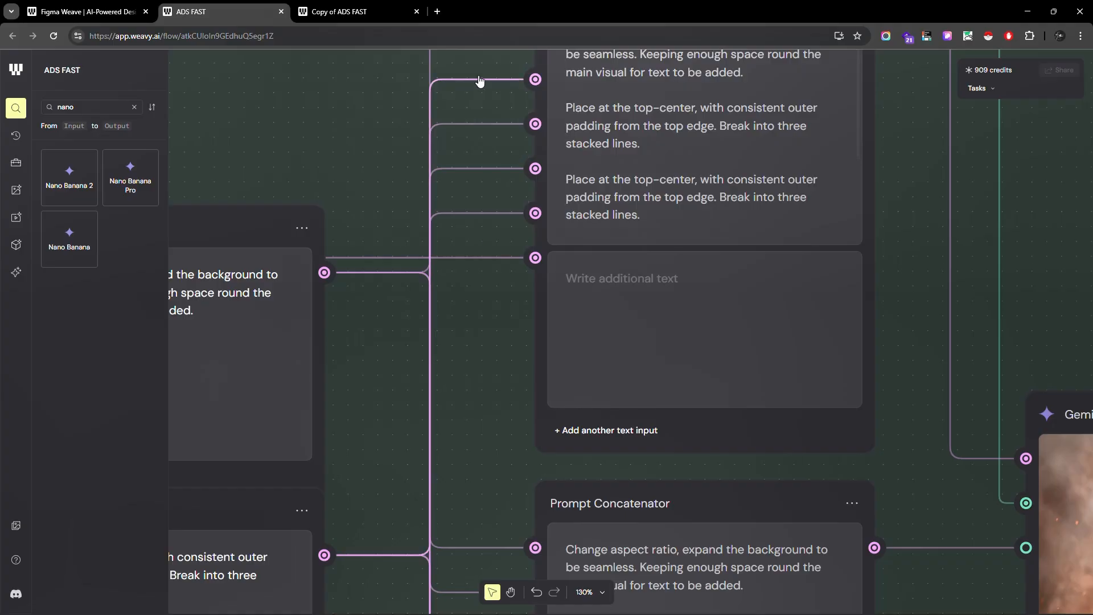
scroll(769, 121, down, 5)
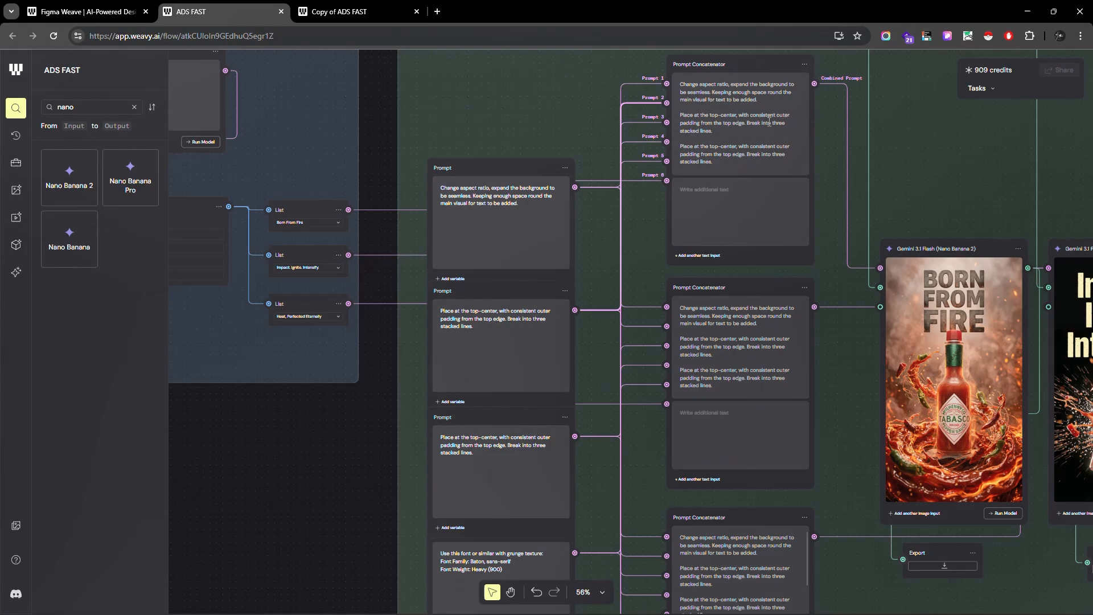
Read the first AD Prompt Concatenator's full text, including font and headline instructions, and match it to the source Prompt nodes
scroll(775, 126, up, 2)
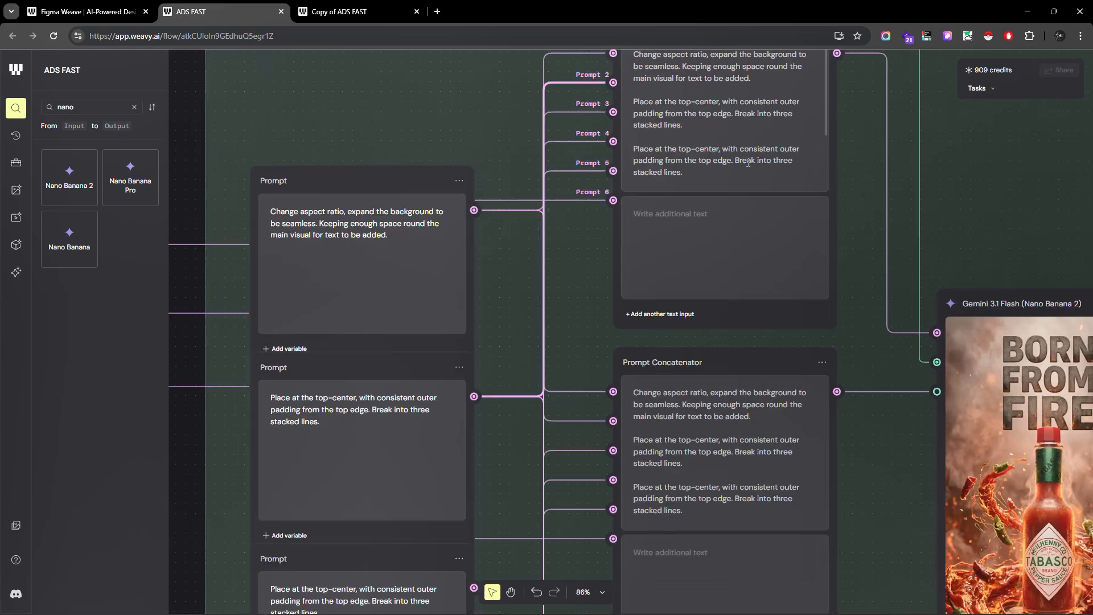
scroll(752, 166, up, 1)
scroll(726, 127, down, 2)
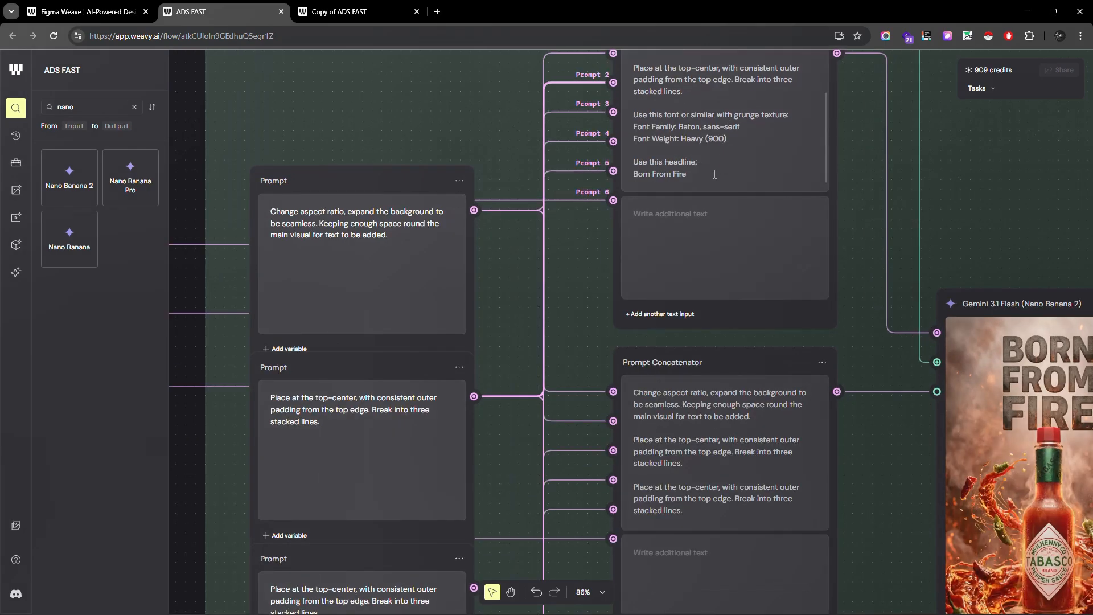
scroll(714, 174, up, 2)
scroll(520, 327, down, 6)
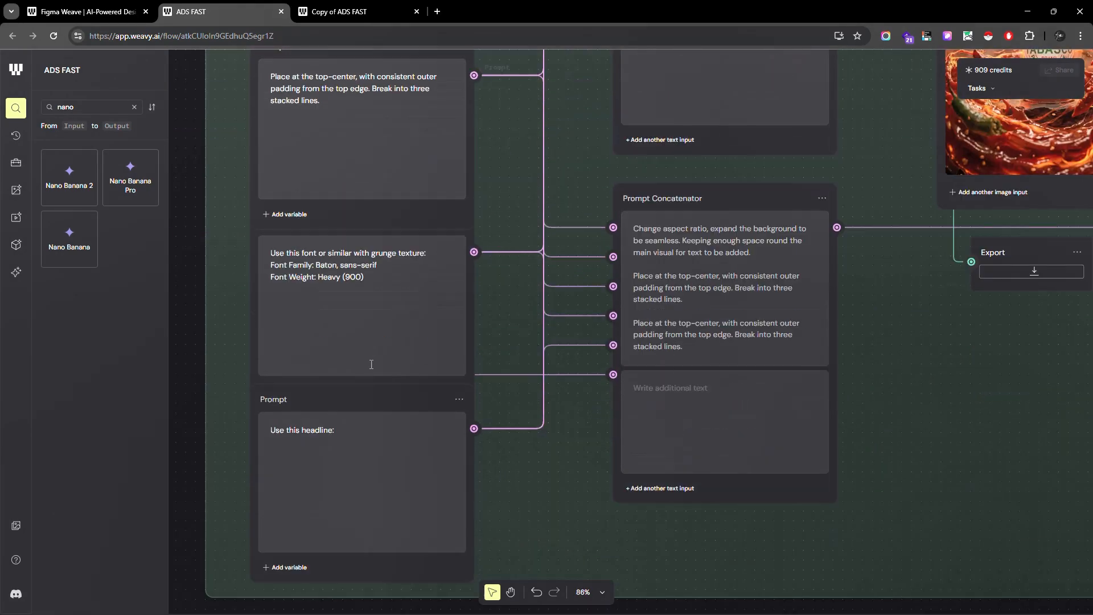
scroll(570, 308, up, 4)
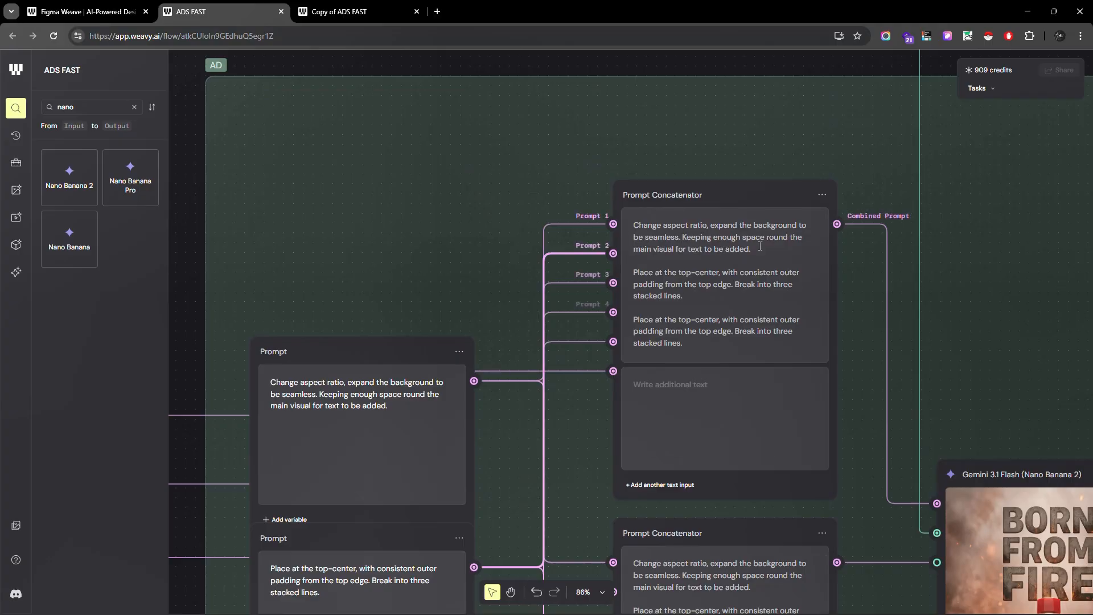
click(773, 245)
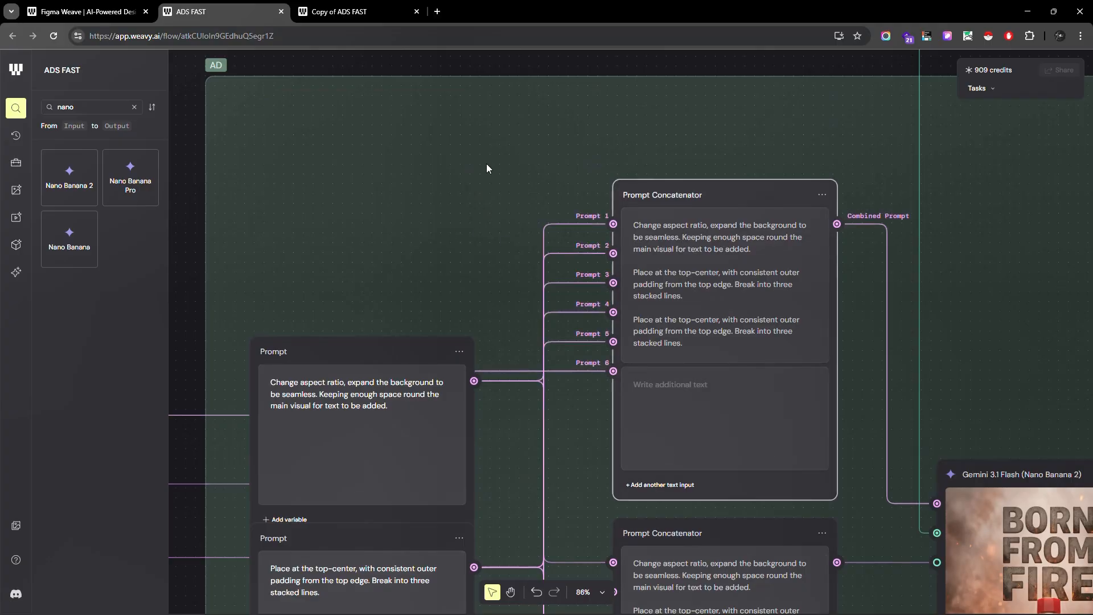
Read the AD group's two Prompt nodes that place the headline at the top-center in three stacked lines
scroll(456, 163, down, 3)
scroll(310, 298, up, 6)
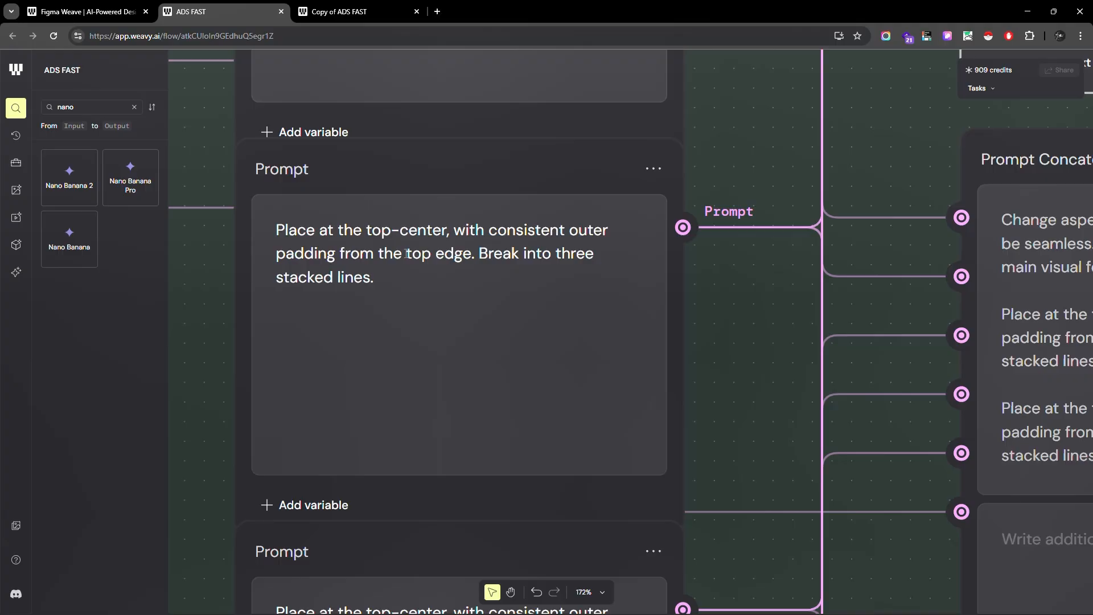
click(528, 265)
scroll(404, 335, down, 2)
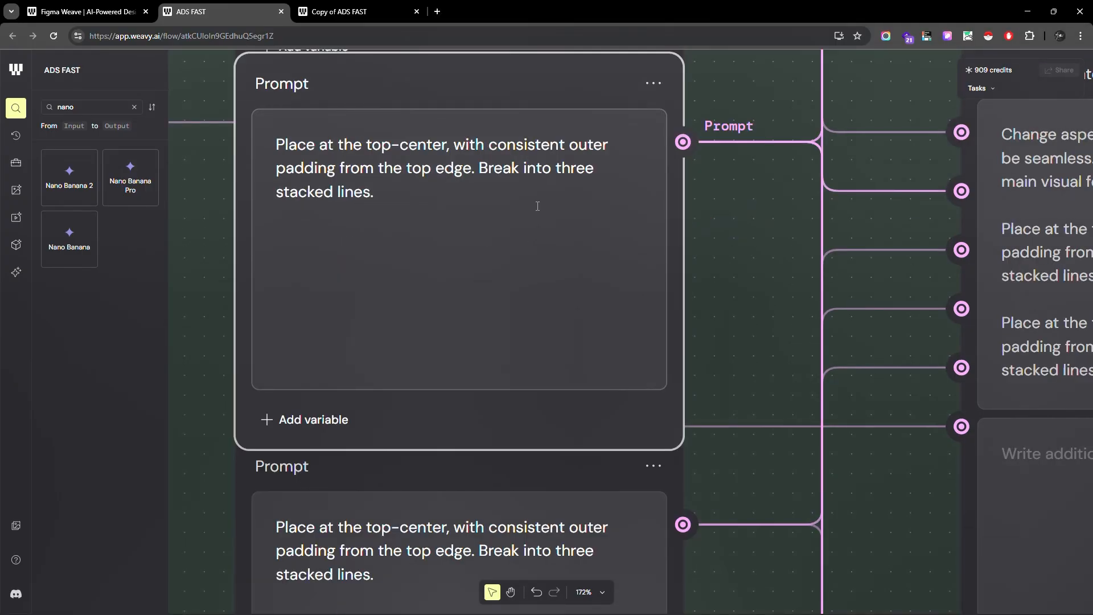
scroll(495, 275, down, 2)
scroll(380, 182, down, 4)
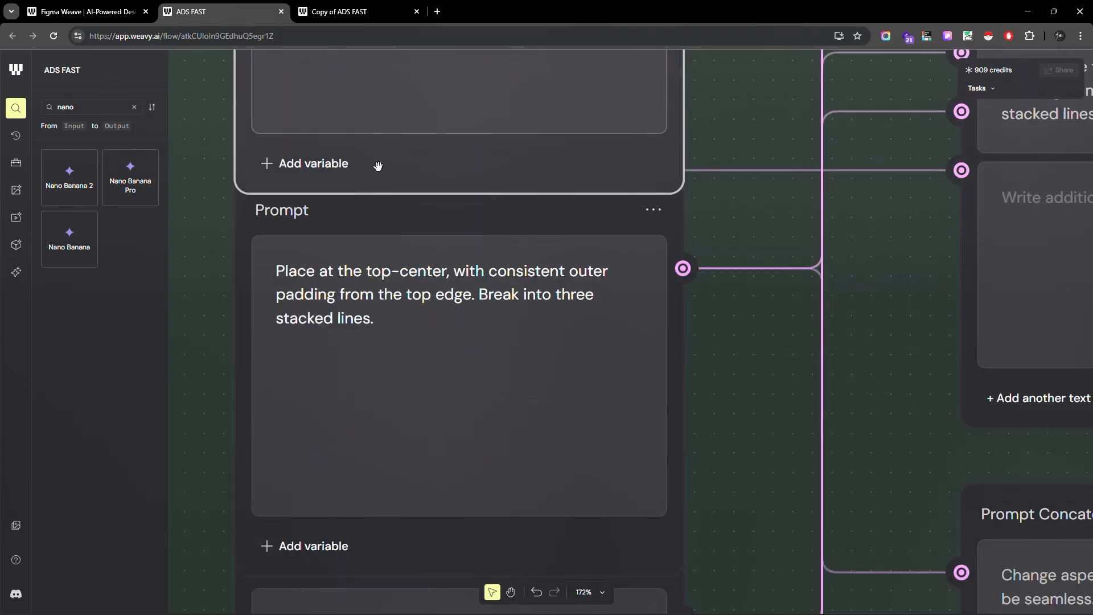
click(447, 319)
scroll(446, 124, down, 4)
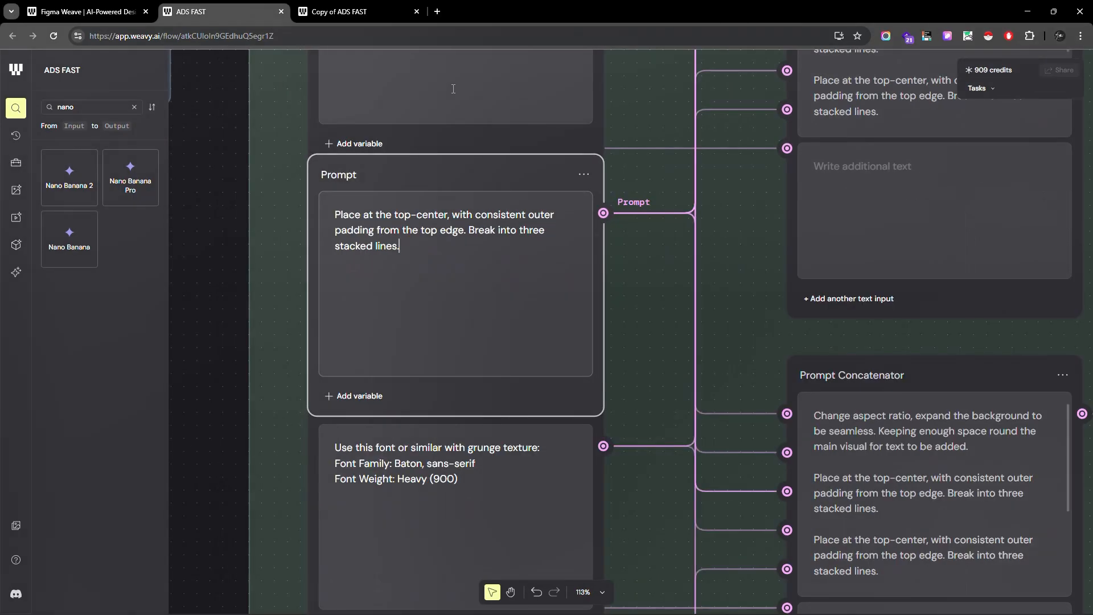
scroll(314, 231, down, 4)
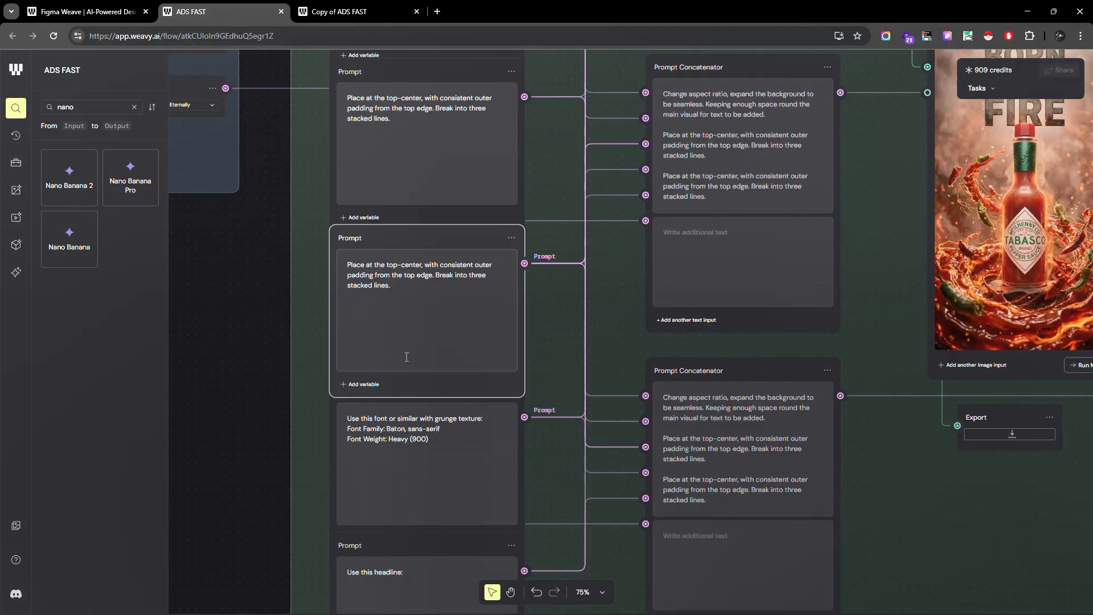
Read the AD group's Prompt nodes for the grunge font settings and the "Use this headline:" instruction
scroll(401, 450, up, 9)
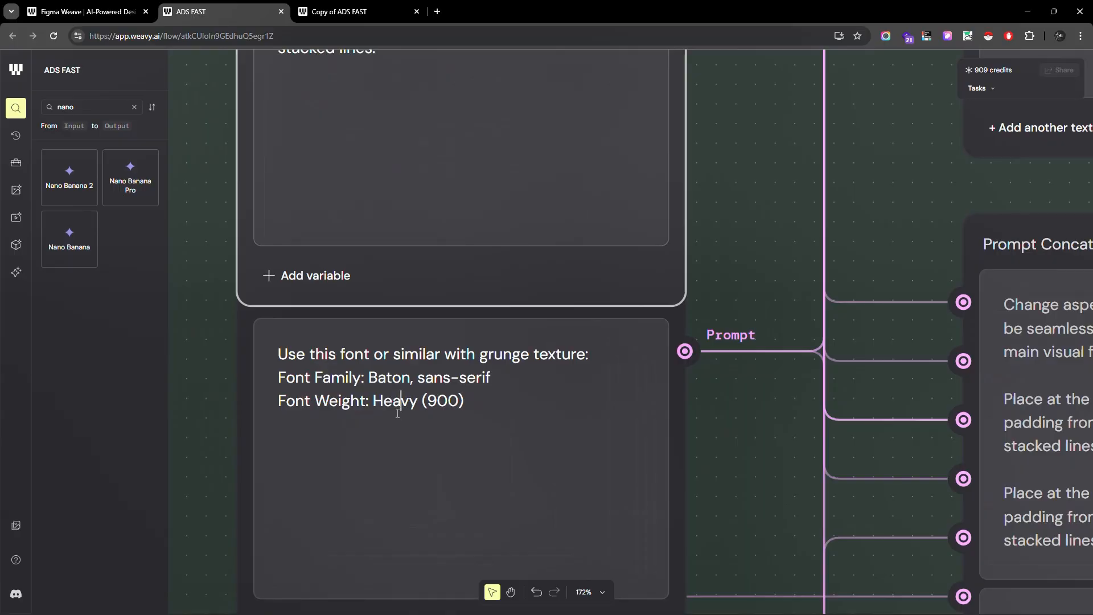
scroll(319, 400, up, 1)
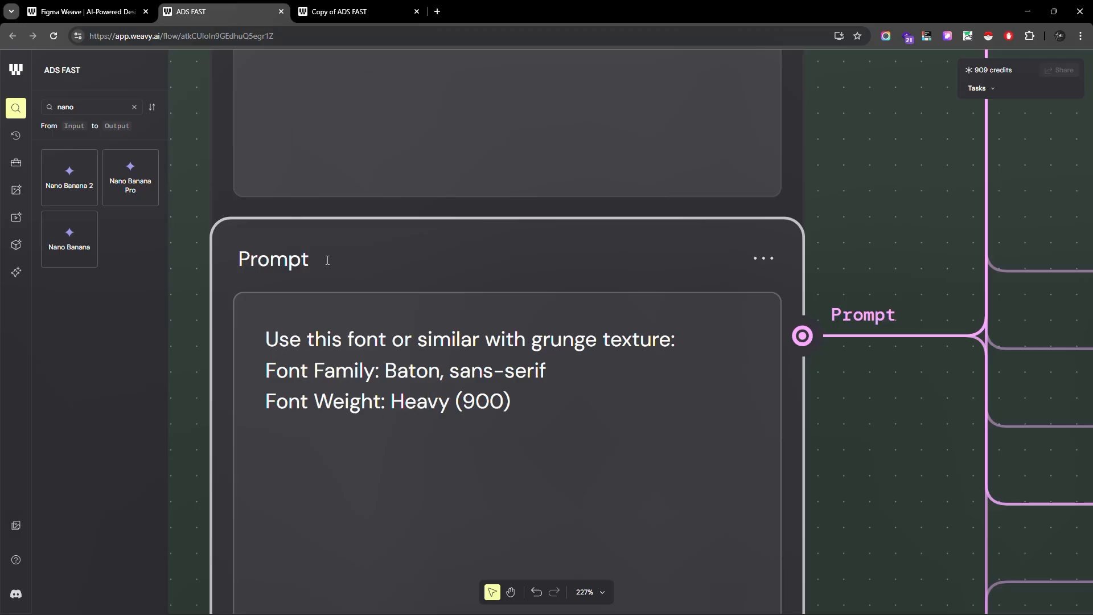
scroll(327, 260, down, 5)
scroll(383, 428, down, 5)
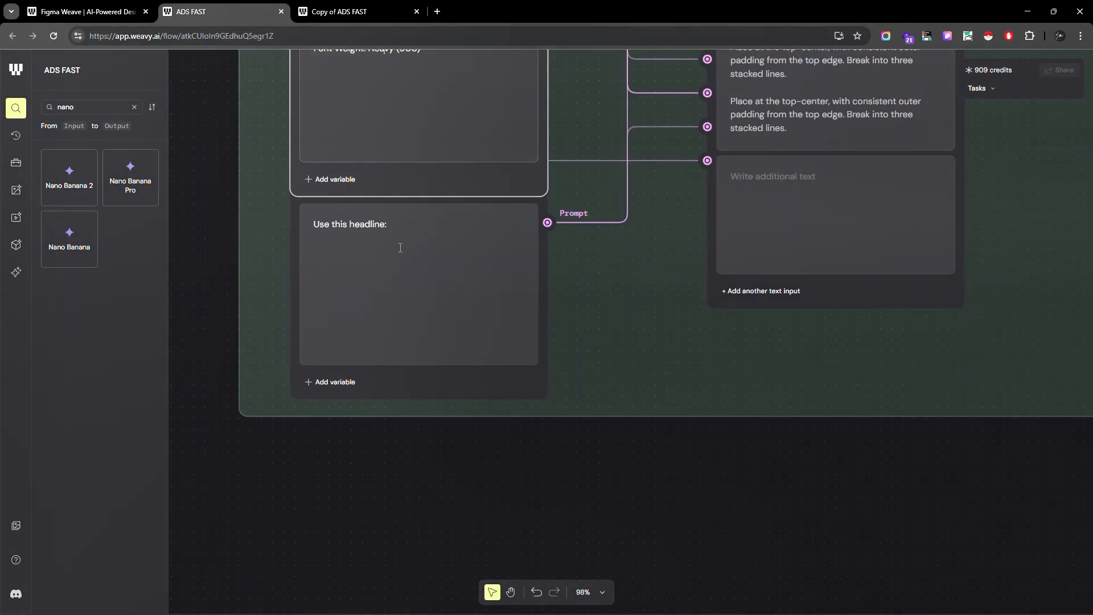
scroll(400, 248, up, 3)
click(360, 221)
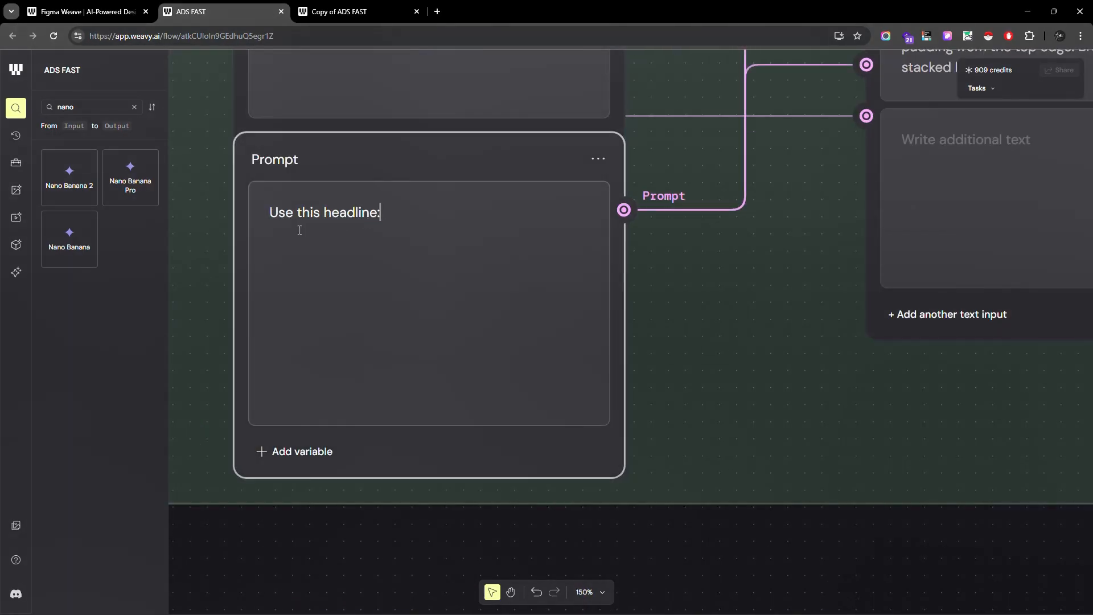
scroll(381, 410, down, 5)
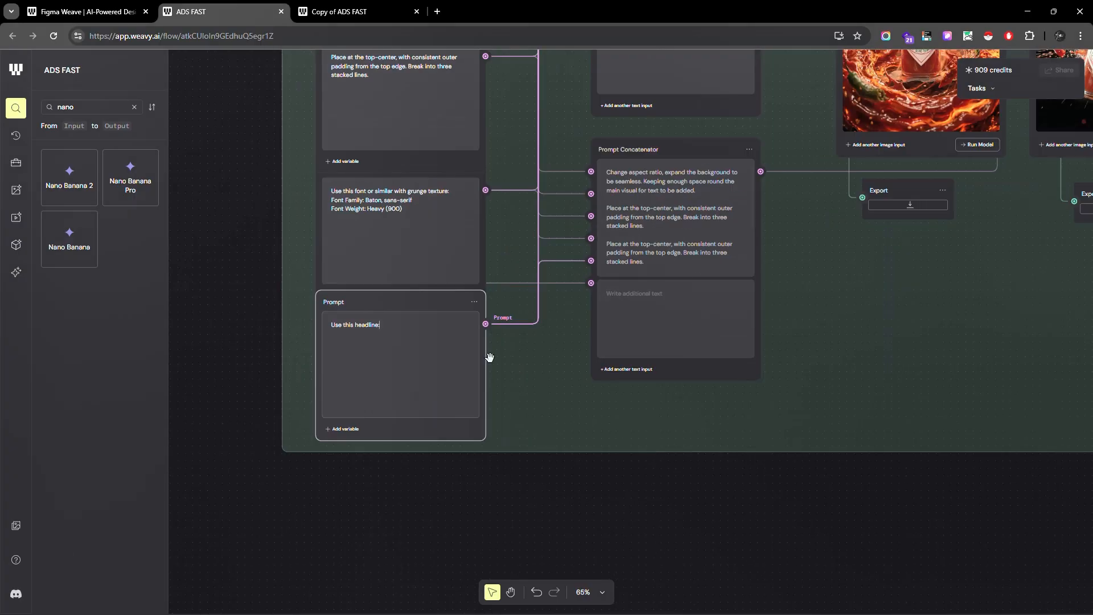
Review how the three headline Lists branch from the Array and run into the AD group
scroll(504, 354, up, 2)
scroll(504, 360, up, 3)
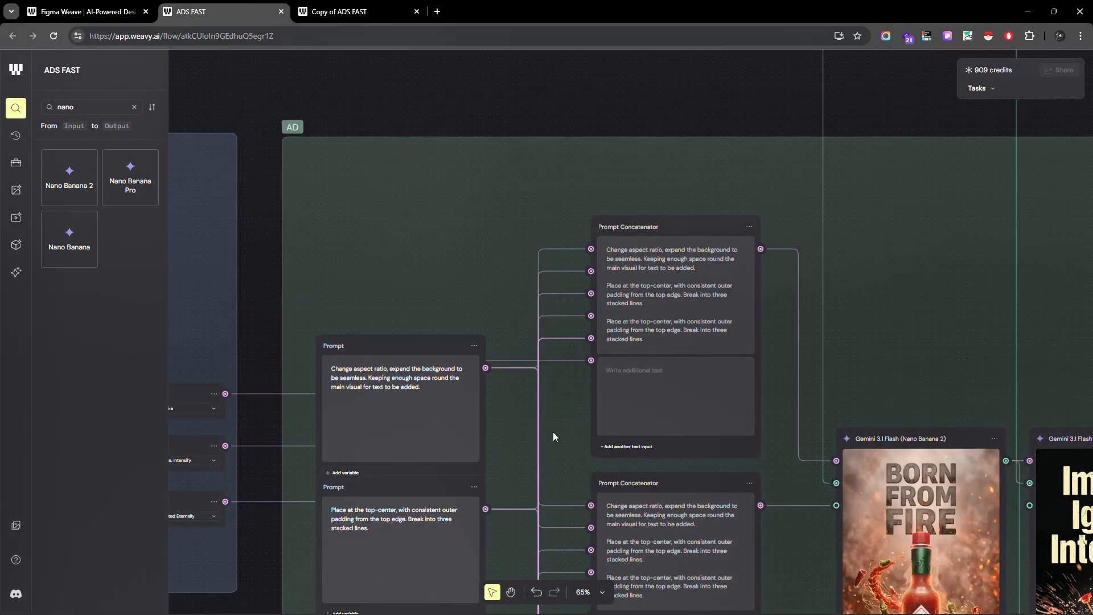
scroll(627, 193, down, 4)
scroll(356, 336, up, 10)
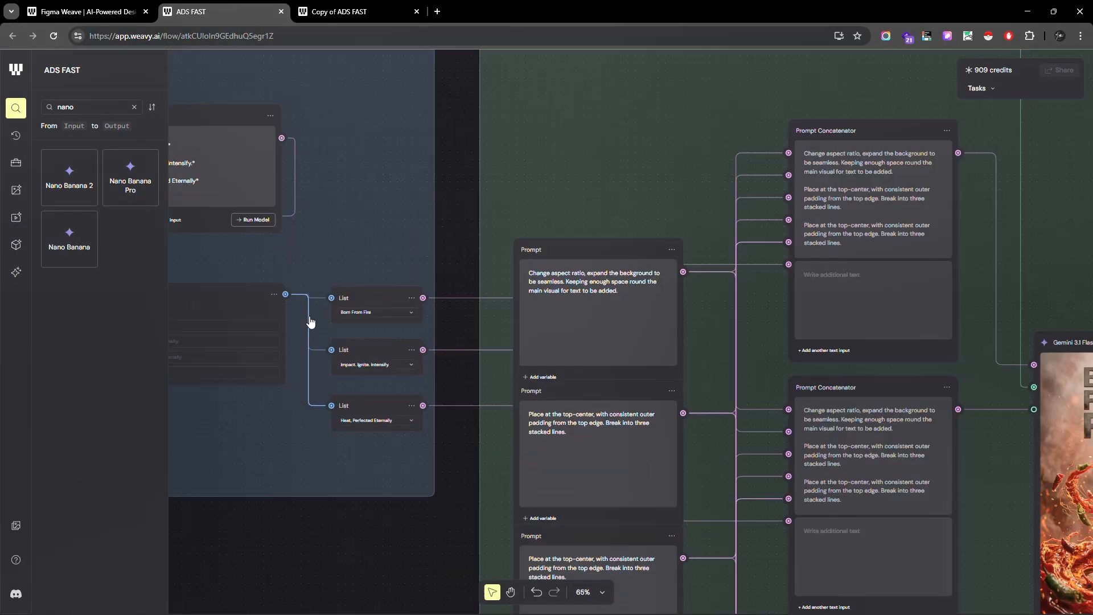
scroll(276, 324, down, 7)
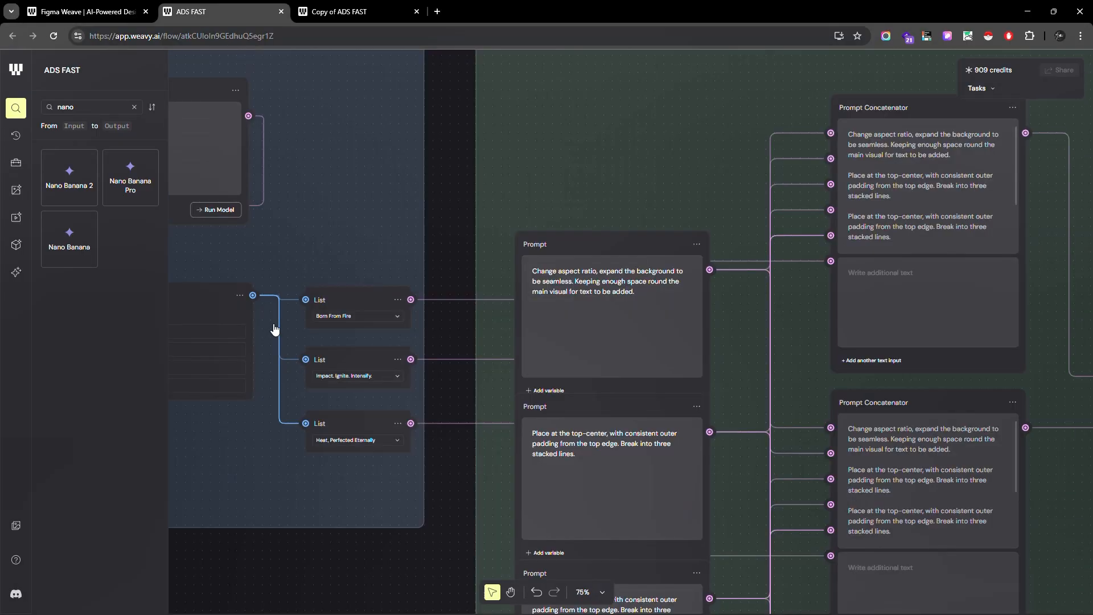
Read the first Prompt Concatenator's combined text from start to end and highlight its "Use this headline:" line
scroll(847, 176, up, 6)
scroll(847, 177, up, 5)
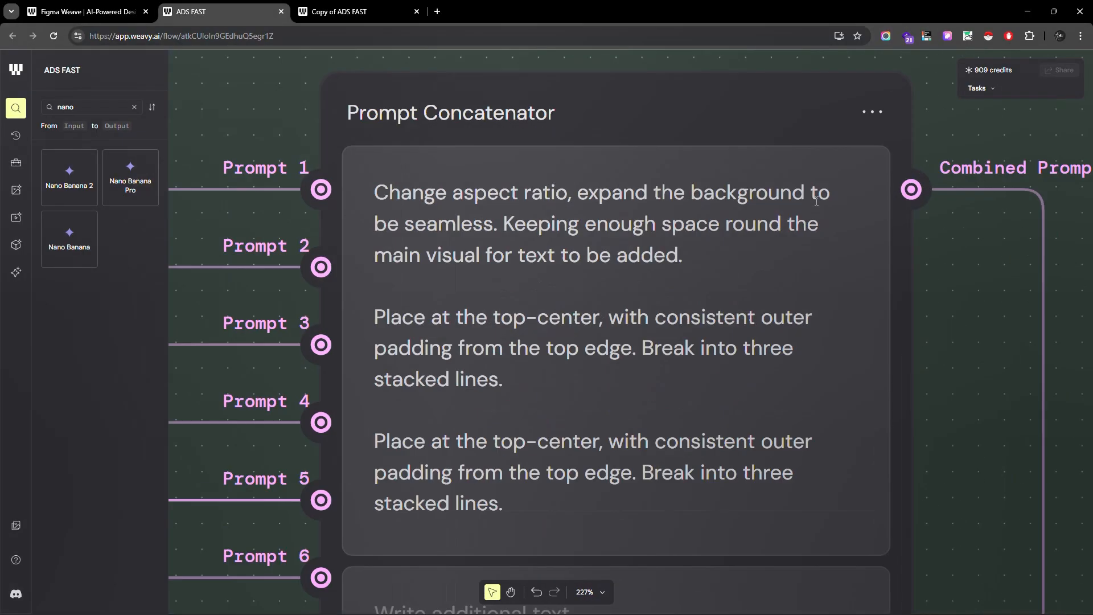
scroll(468, 178, down, 2)
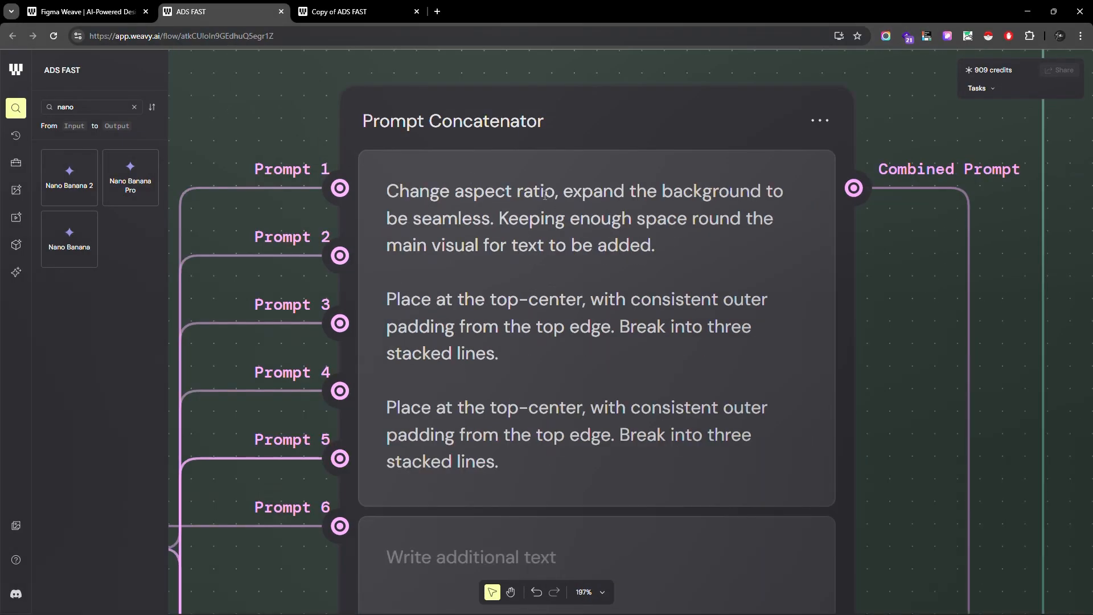
scroll(545, 195, down, 3)
scroll(565, 181, up, 3)
scroll(343, 213, down, 5)
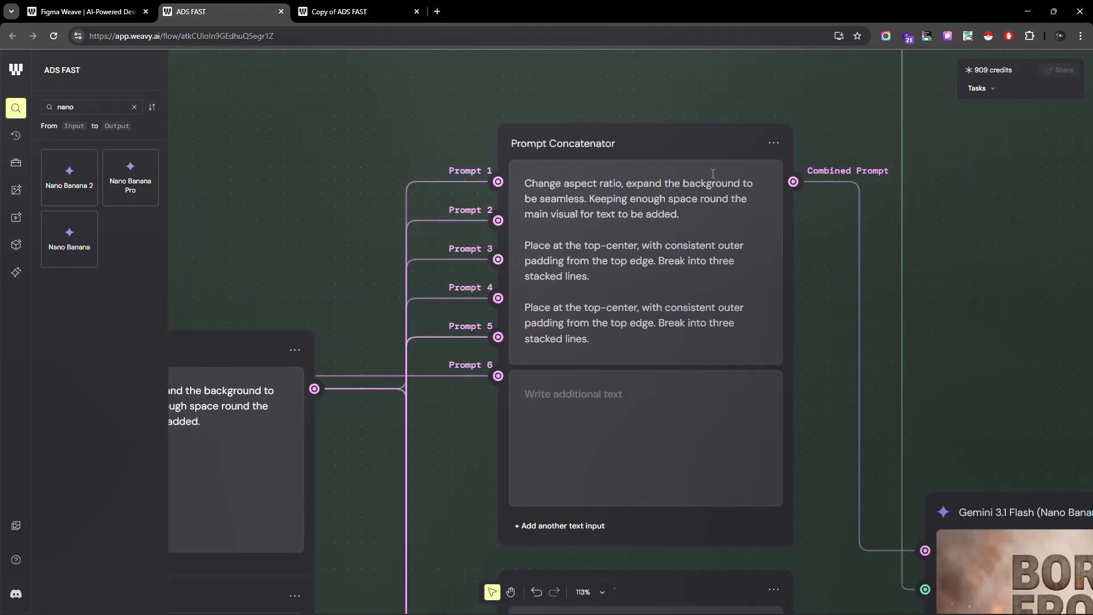
scroll(722, 192, up, 5)
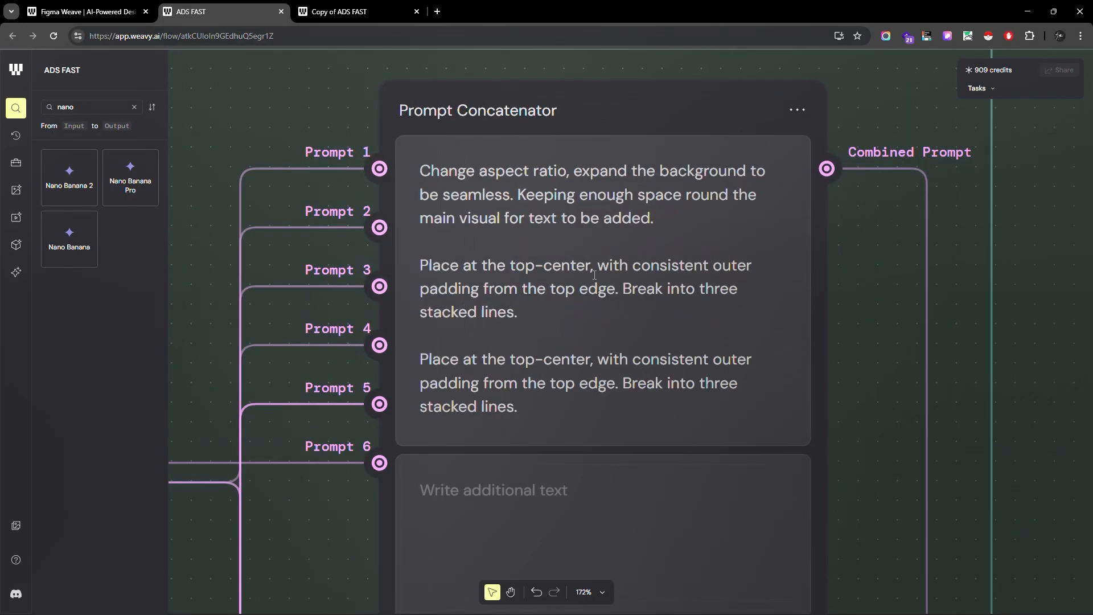
scroll(594, 275, down, 3)
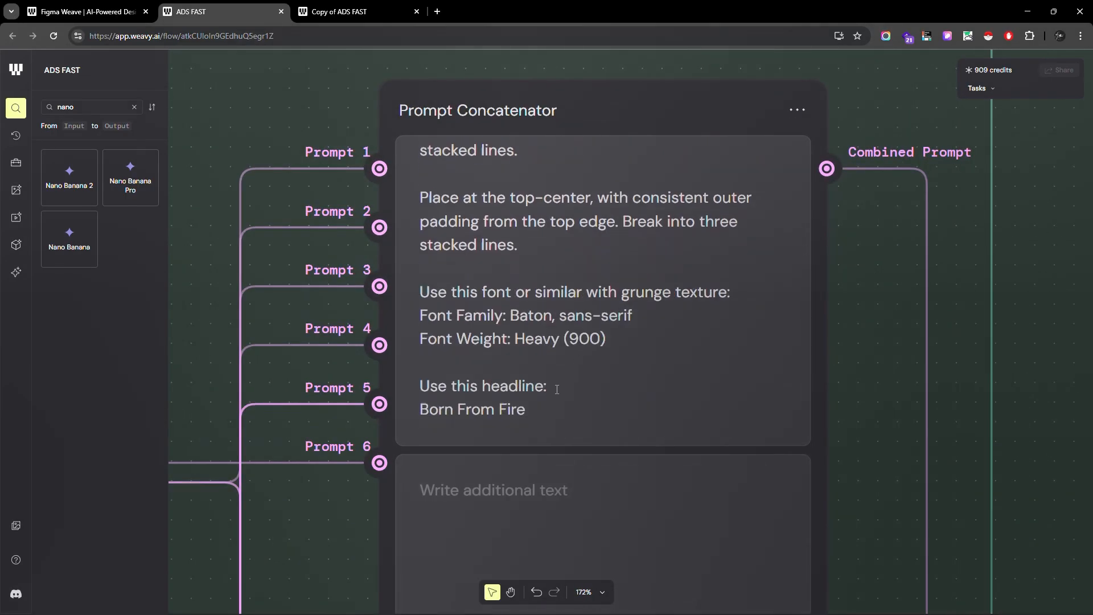
triple_click(441, 384)
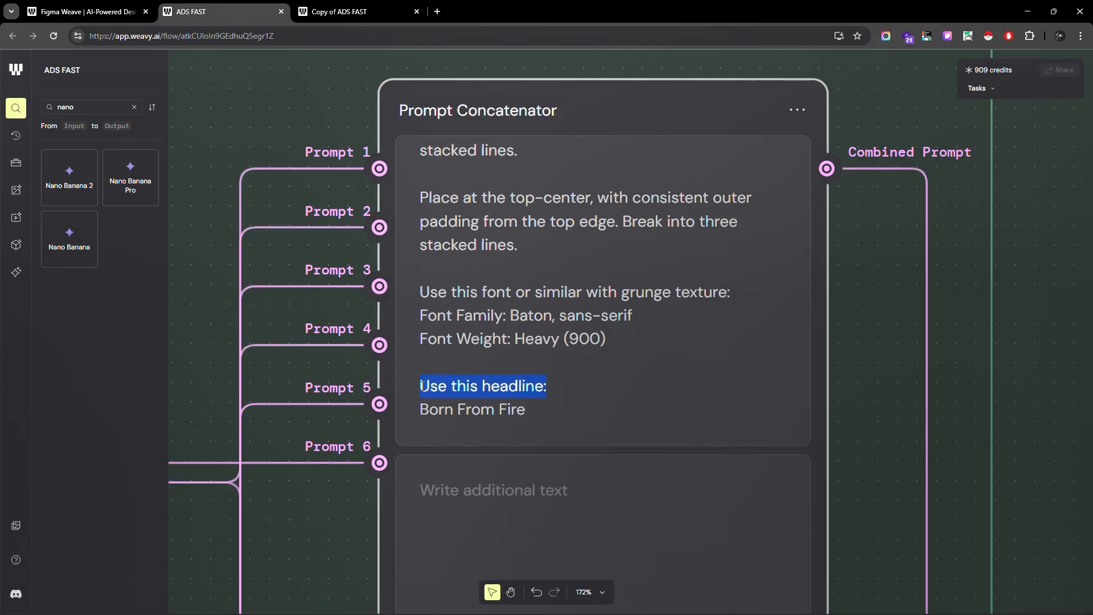
Match the highlighted headline line to its source Prompt node, and trace the headline text back to the three Lists
scroll(621, 144, down, 11)
scroll(448, 600, up, 9)
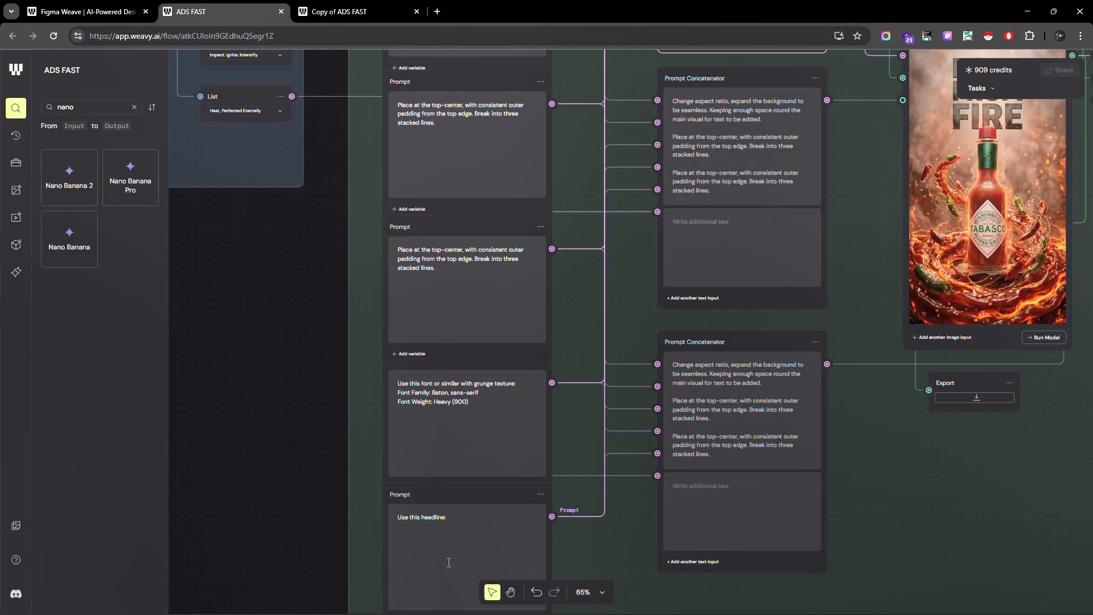
scroll(449, 562, down, 8)
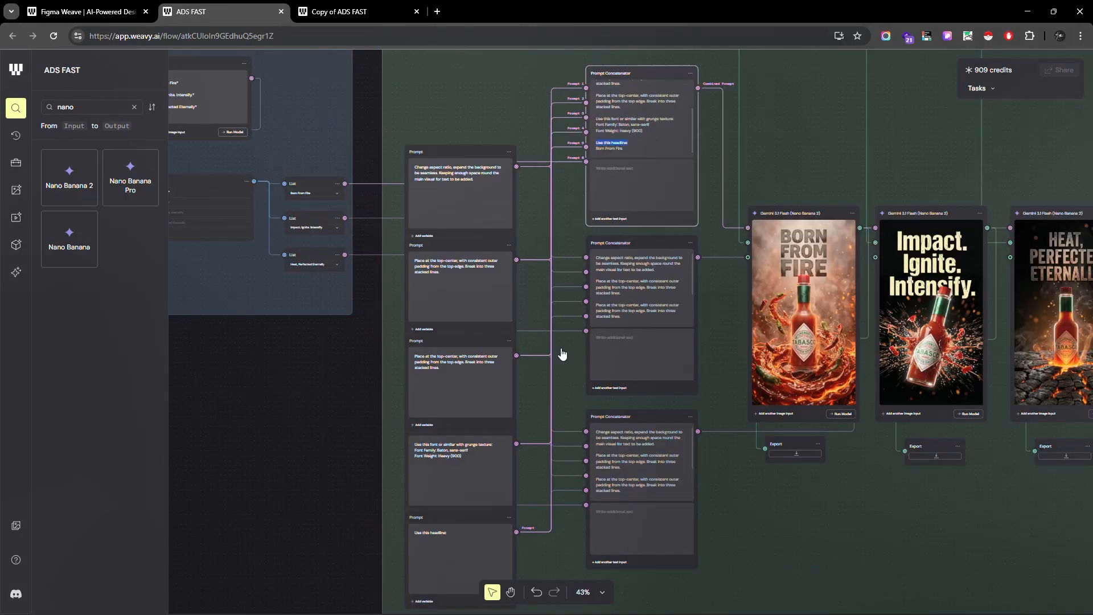
scroll(564, 358, up, 13)
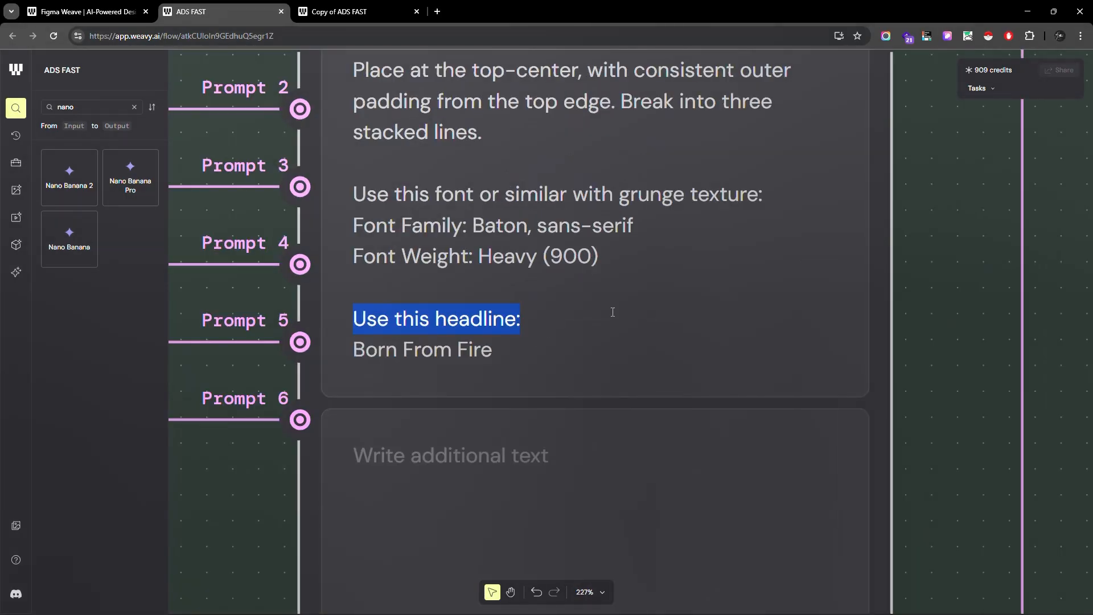
scroll(613, 313, down, 10)
scroll(266, 410, up, 5)
scroll(814, 306, down, 4)
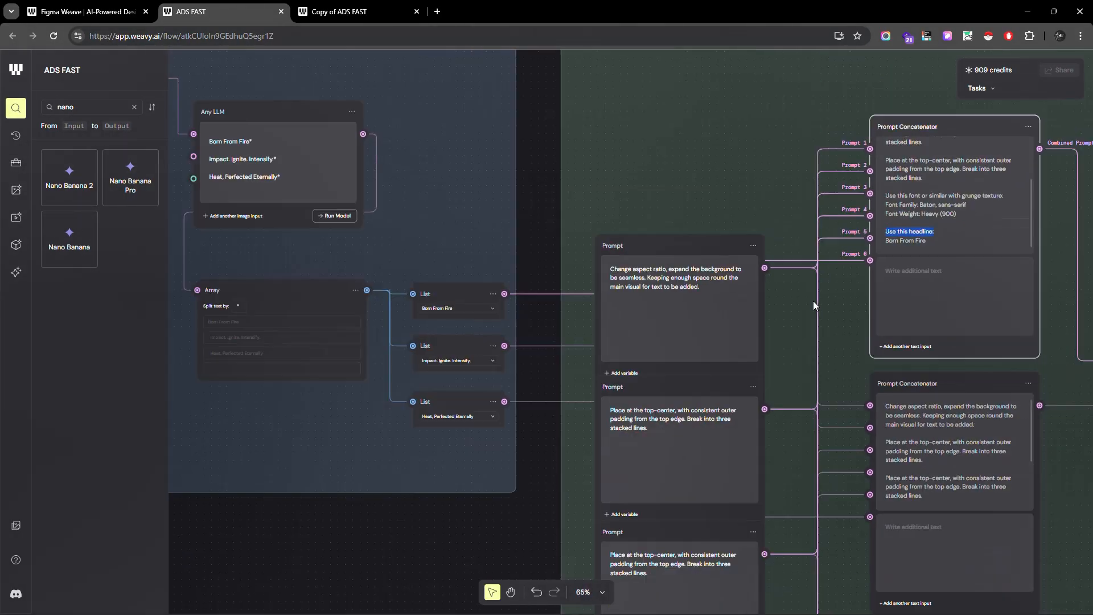
scroll(416, 364, up, 9)
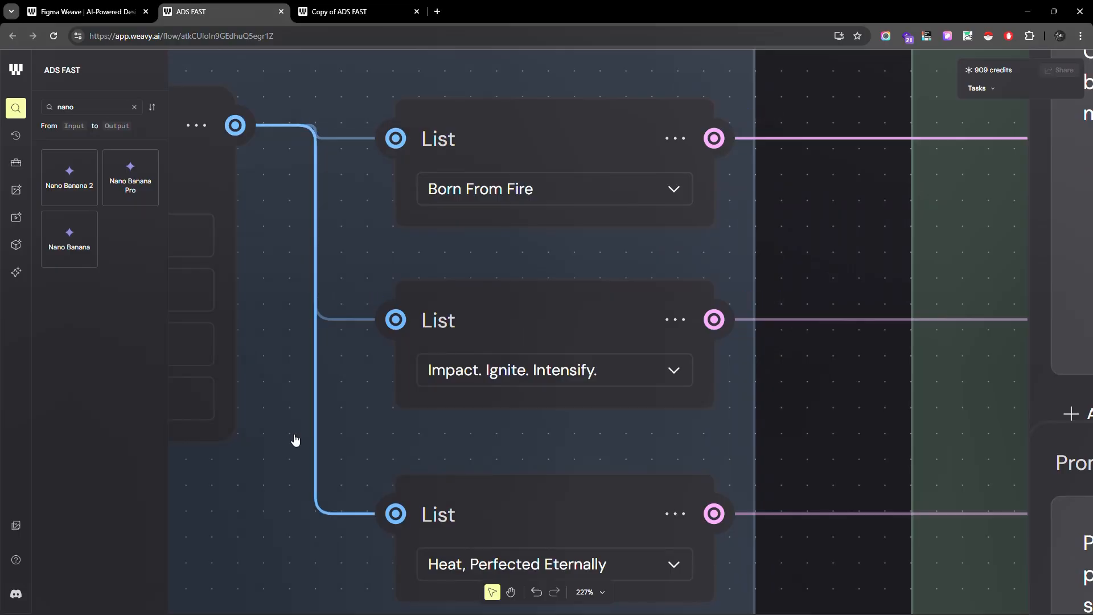
scroll(295, 440, down, 8)
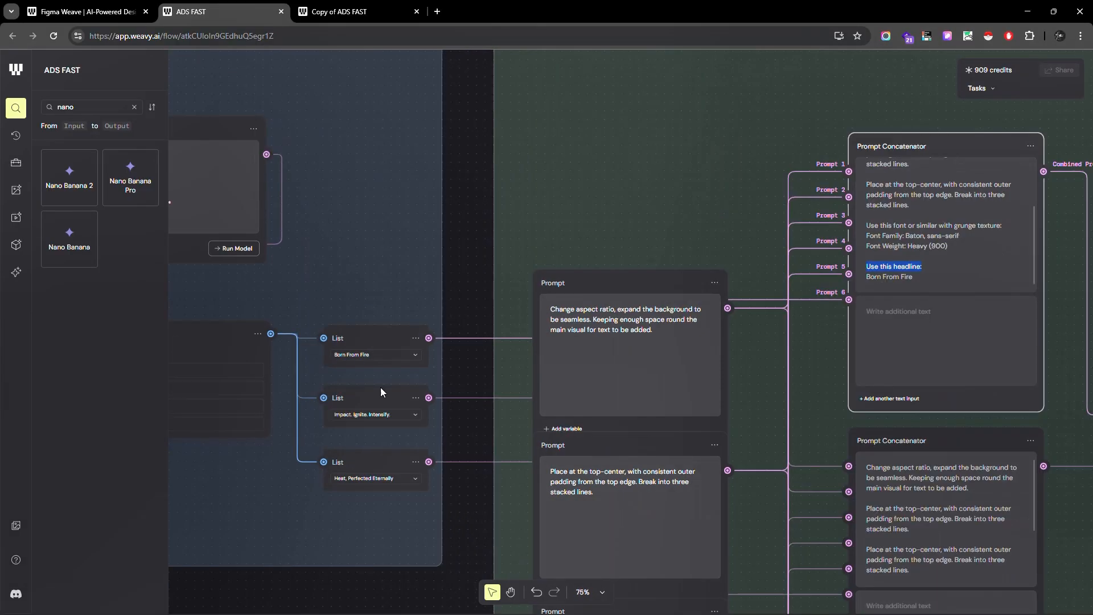
Select the Born From Fire List's connection, follow it to the first Prompt Concatenator's Prompt 6 input, and check the concatenators below
click(490, 344)
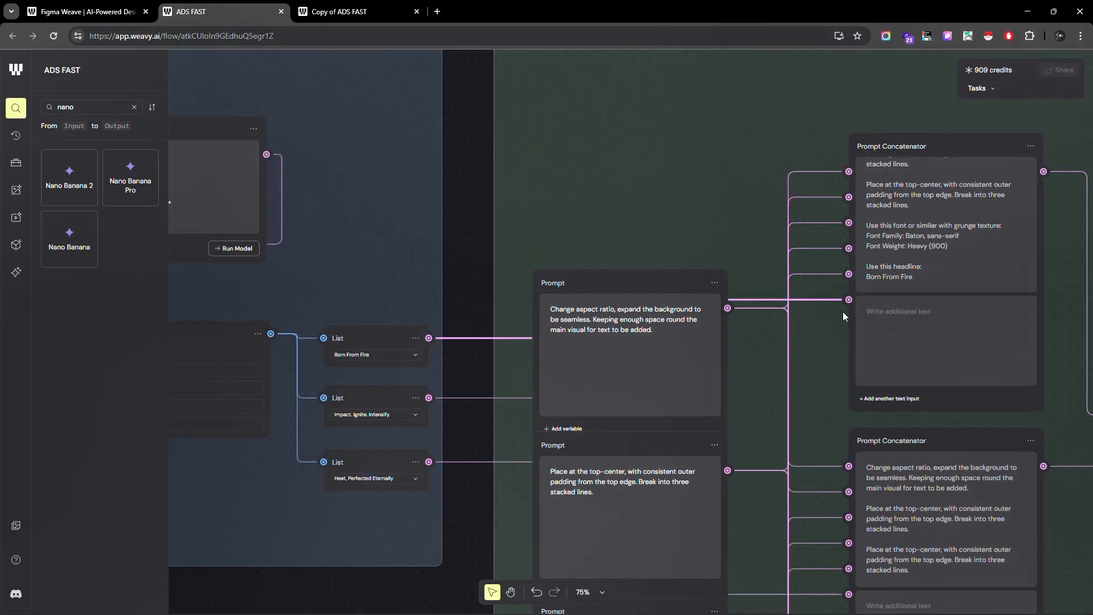
scroll(842, 302, up, 3)
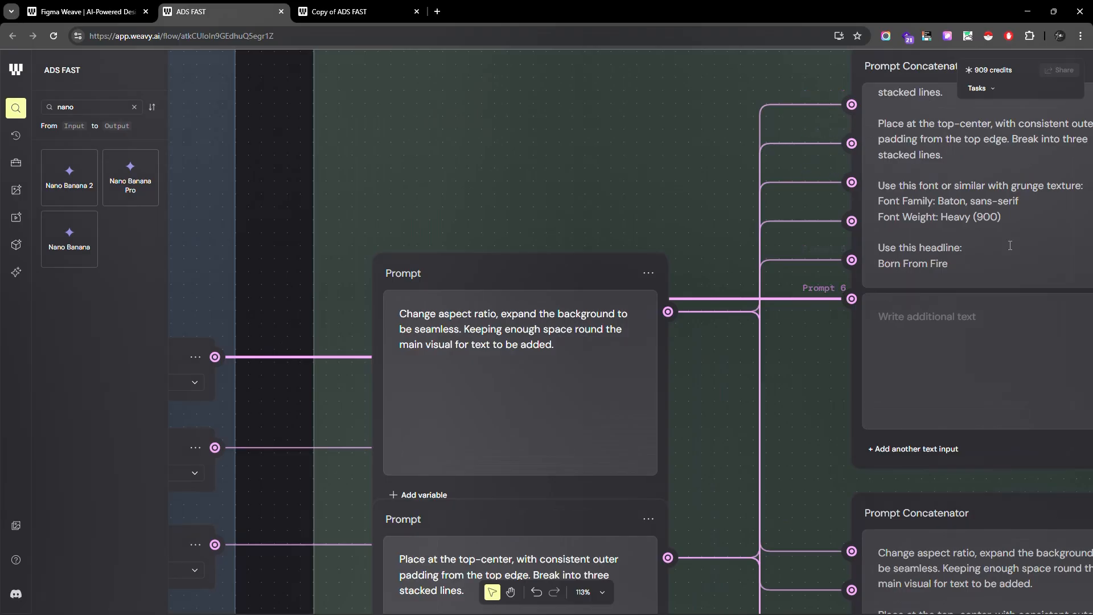
scroll(805, 354, down, 3)
scroll(674, 440, up, 3)
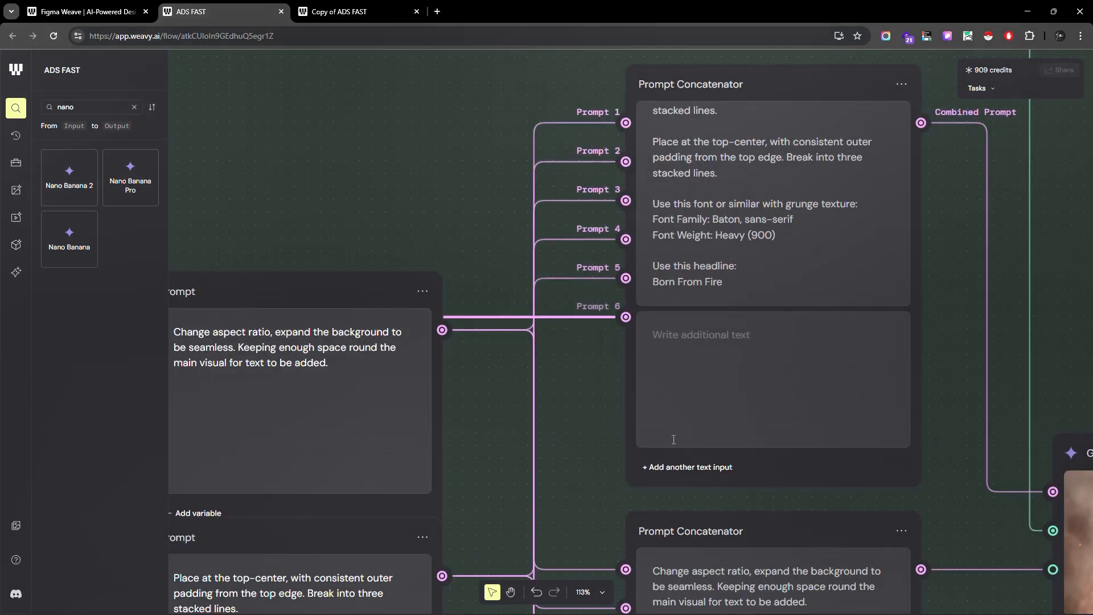
scroll(674, 440, down, 5)
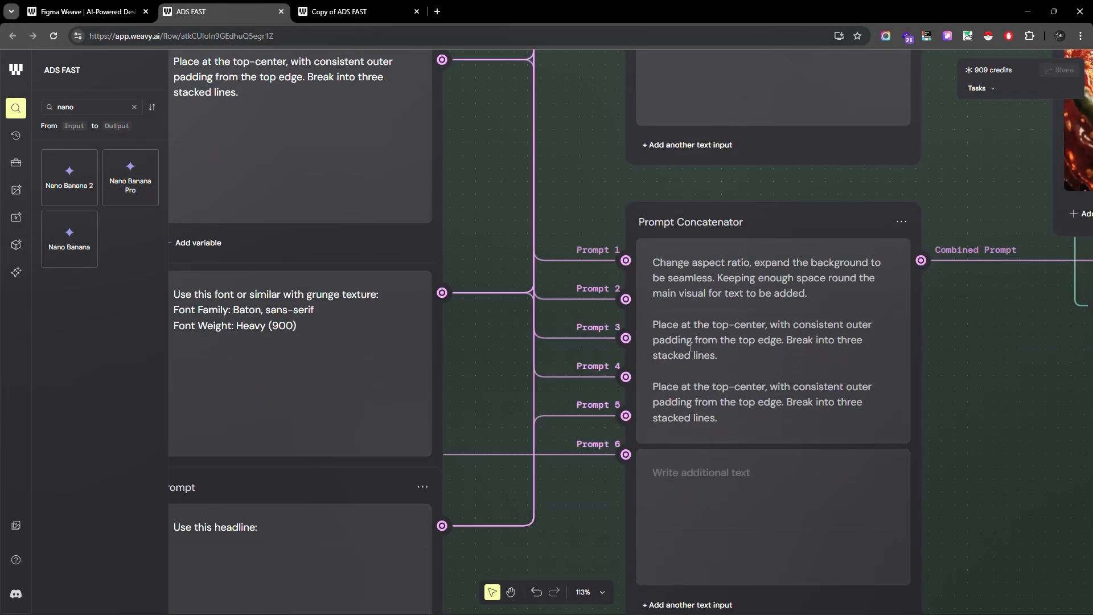
Select the Born From Fire ad's Gemini 3.1 Flash (Nano Banana 2) node and inspect its headline, bottle and background up close
scroll(691, 347, down, 5)
scroll(821, 279, up, 2)
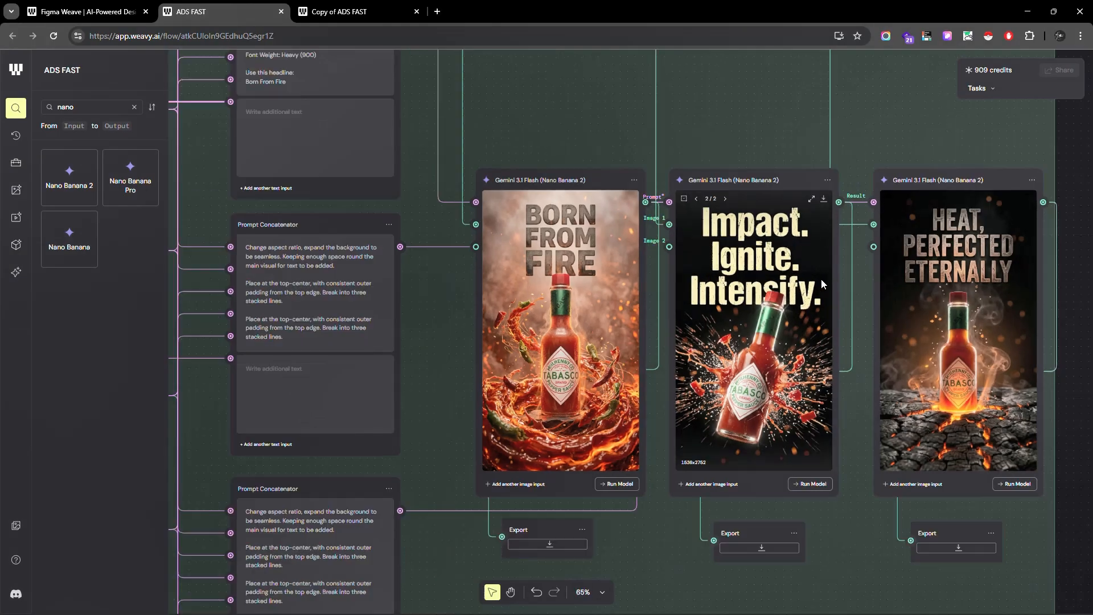
scroll(548, 242, up, 4)
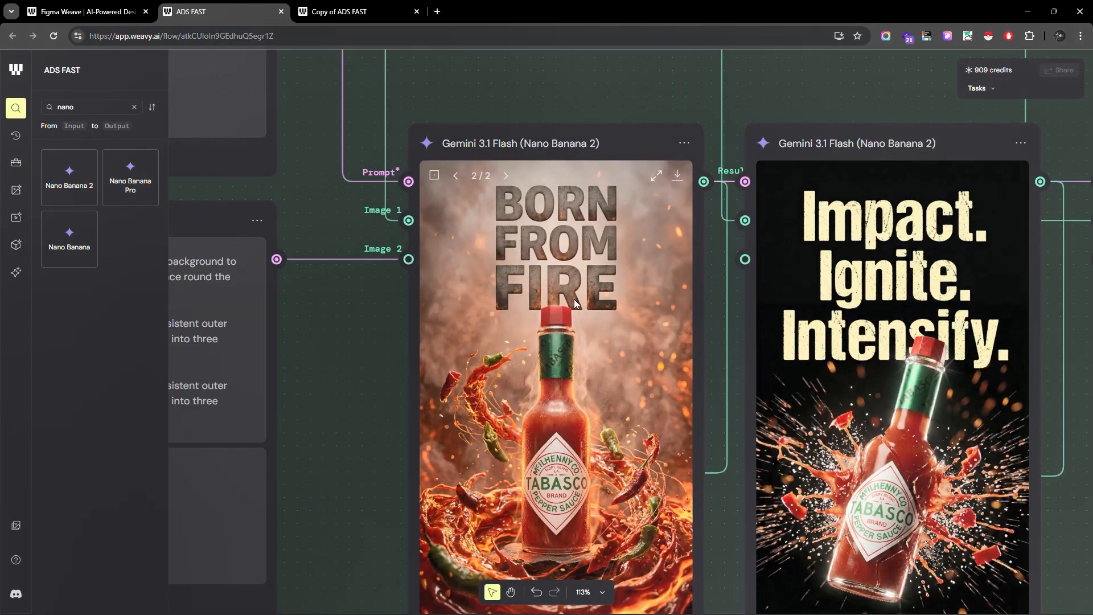
click(575, 303)
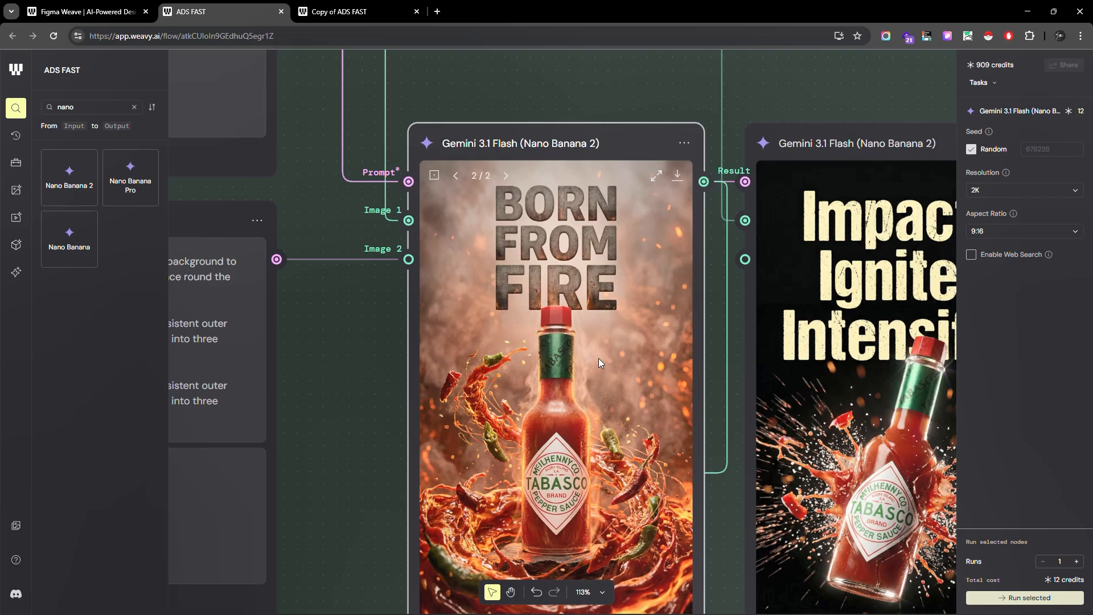
scroll(583, 394, up, 7)
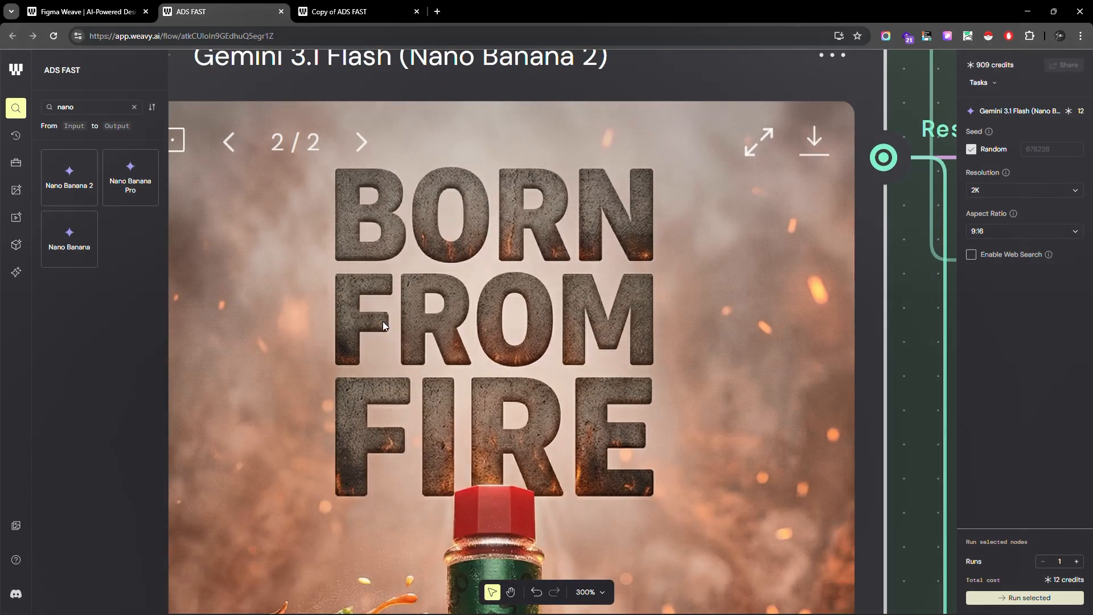
scroll(383, 322, down, 10)
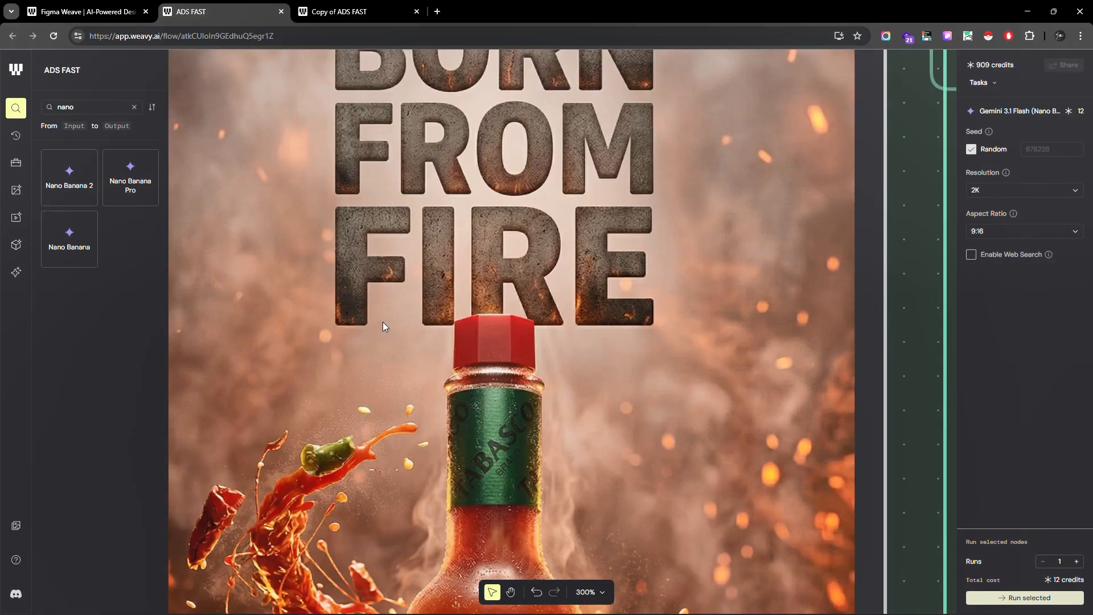
scroll(489, 263, down, 3)
scroll(488, 259, down, 5)
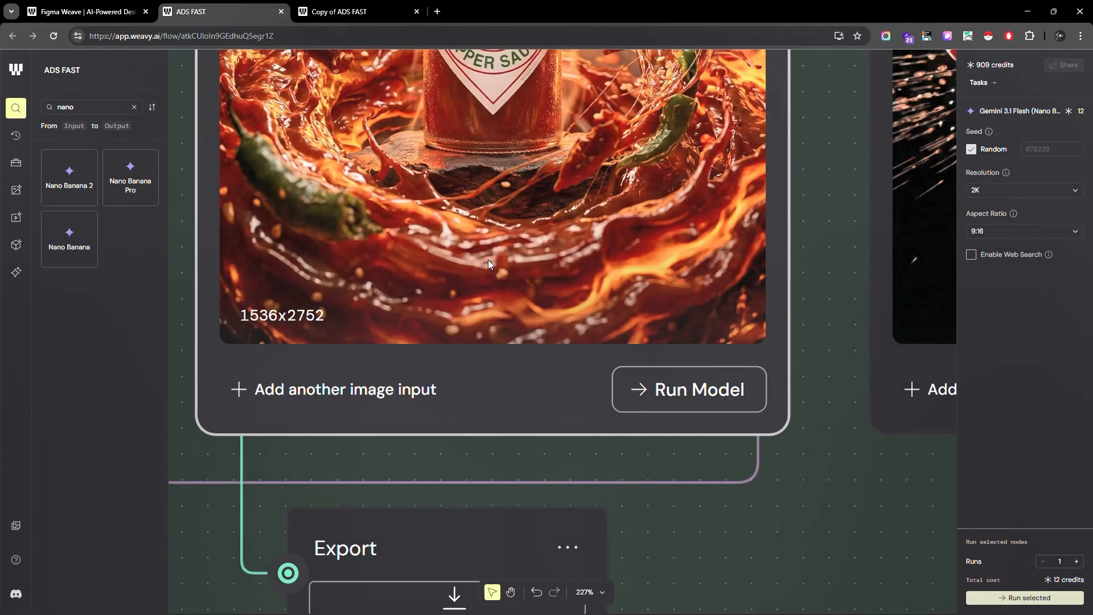
Inspect the Born From Fire ad from bottom to headline, and examine the "Impact. Ignite. Intensify." ad's lettering up close
scroll(481, 305, up, 5)
scroll(480, 319, up, 5)
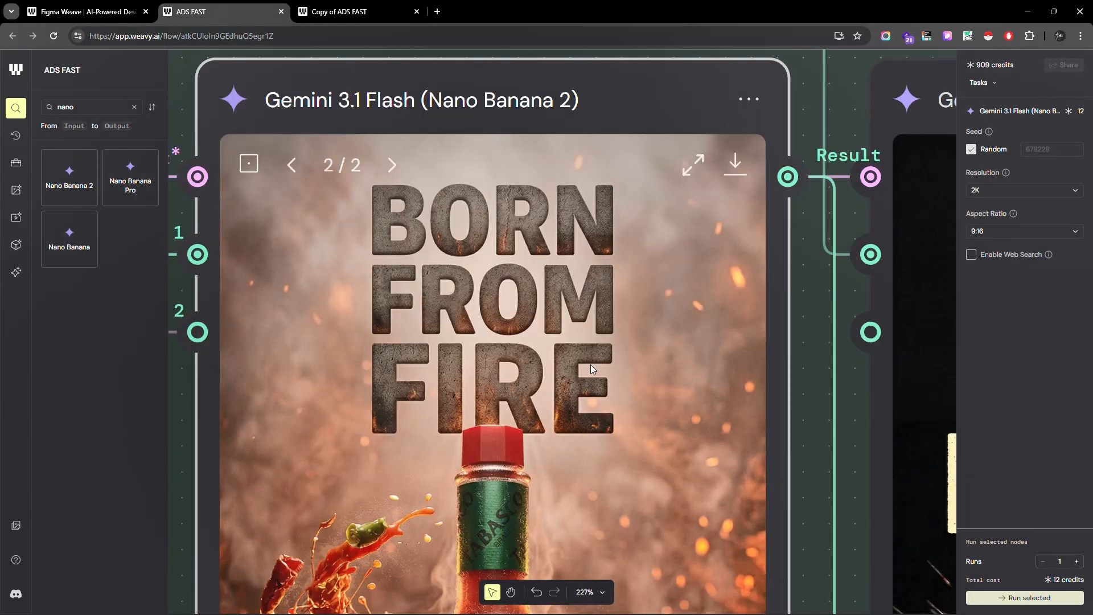
scroll(539, 155, down, 5)
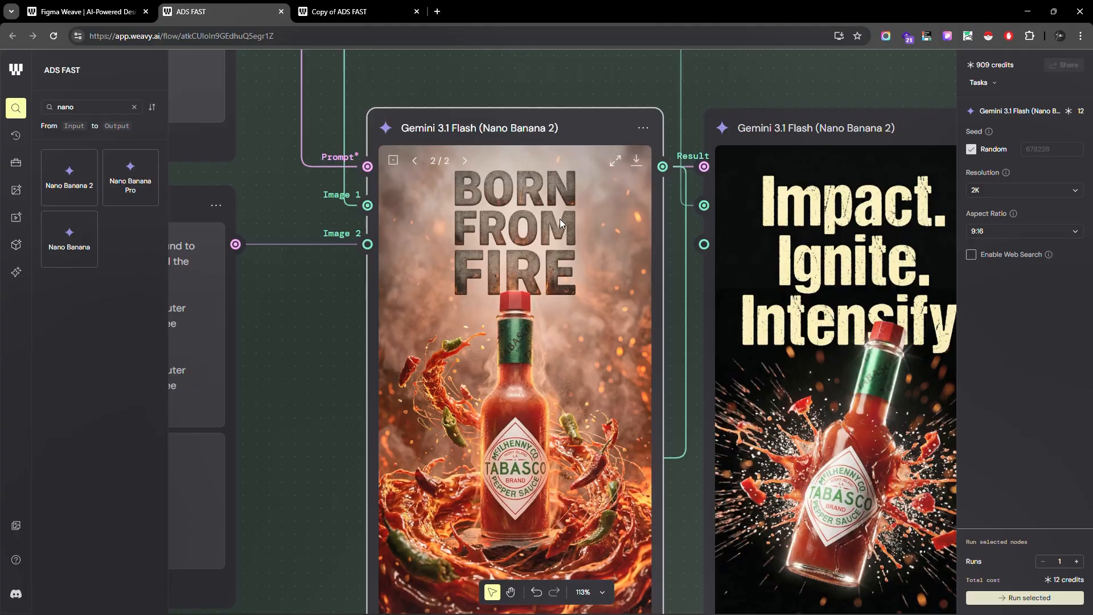
scroll(561, 222, up, 3)
scroll(598, 288, down, 5)
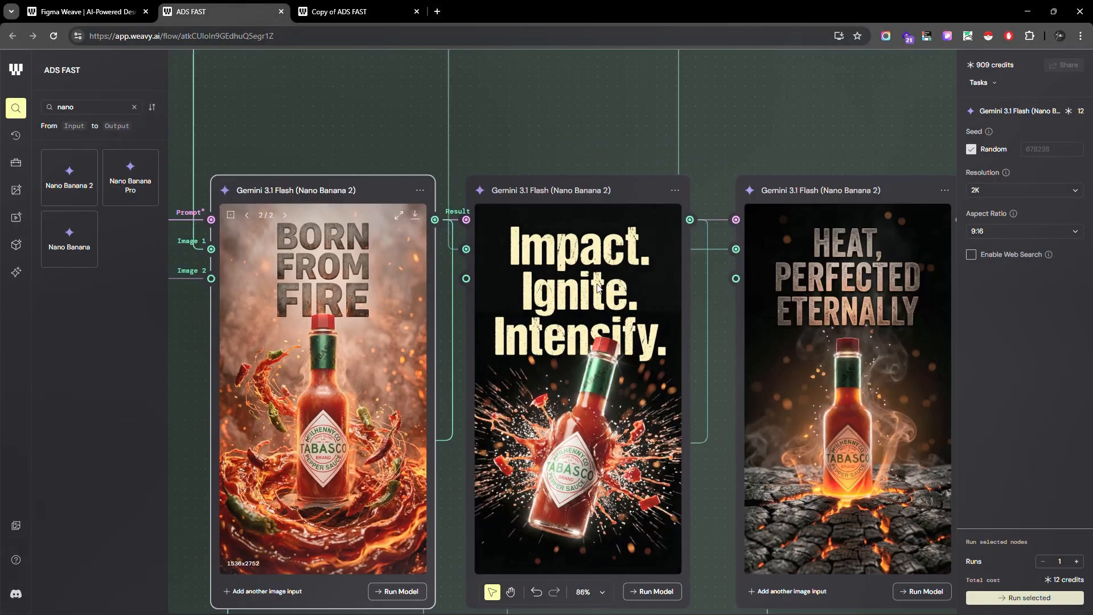
scroll(597, 288, up, 8)
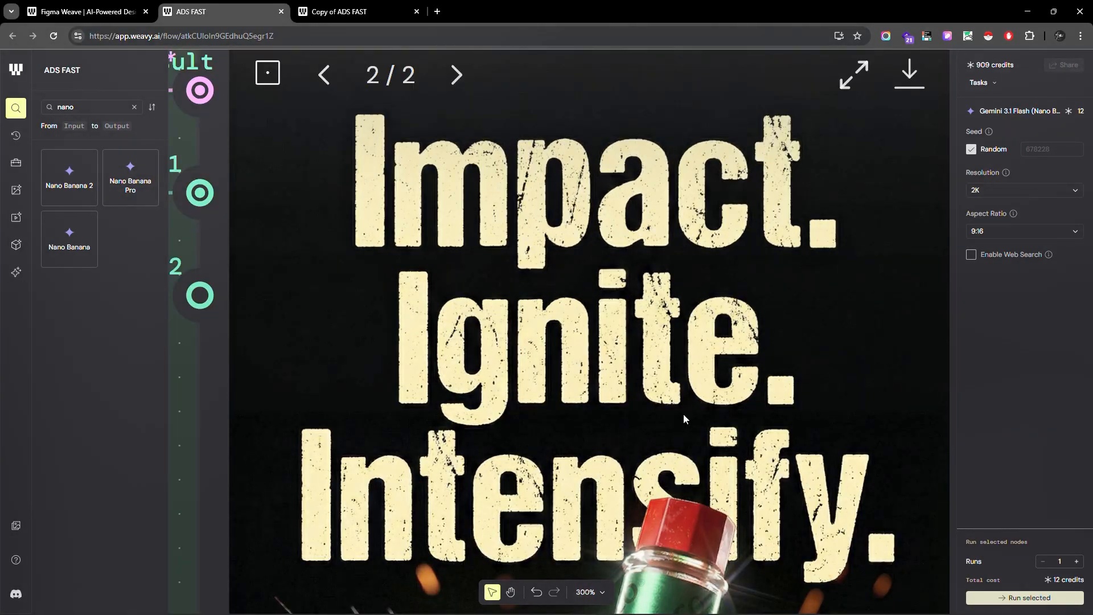
scroll(683, 419, down, 10)
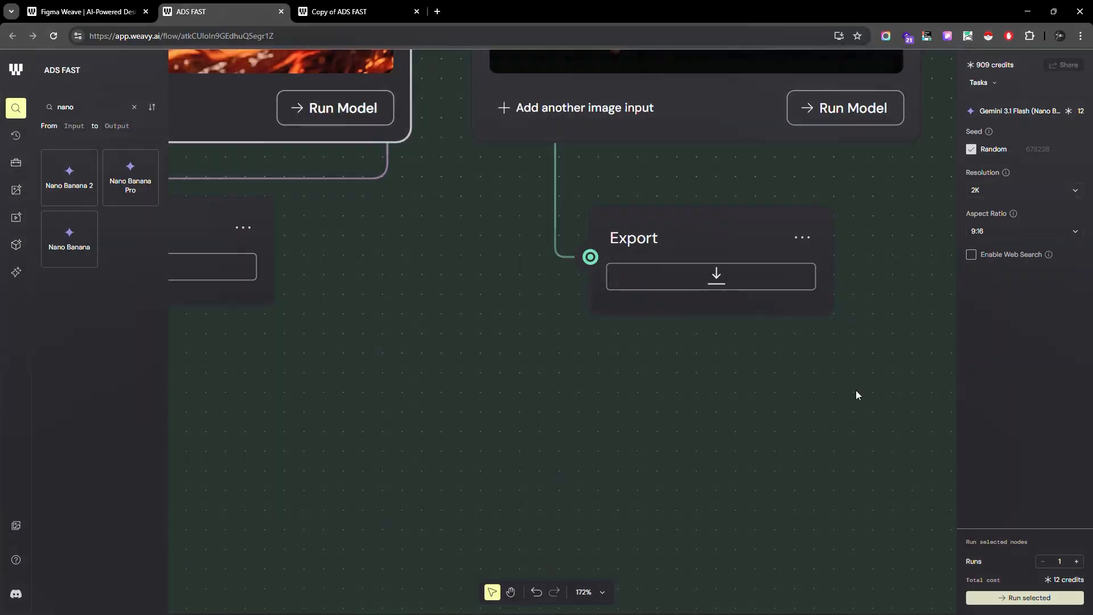
Review the Prompt nodes feeding the concatenators, and highlight "grunge texture" in the Prompt that specifies the Baton font
scroll(856, 393, down, 5)
scroll(279, 296, up, 3)
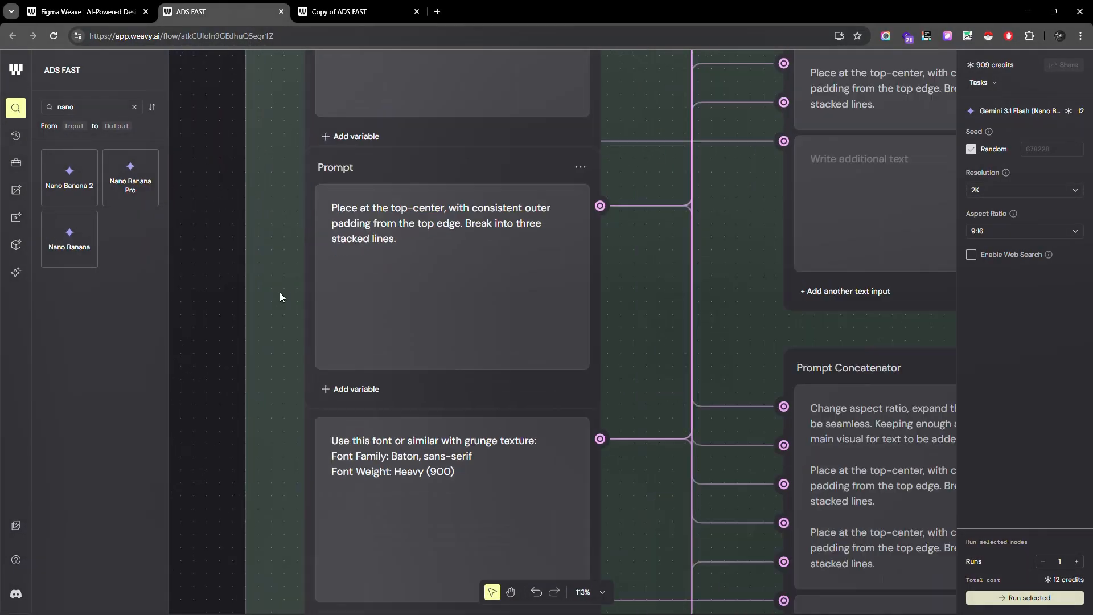
scroll(279, 292, up, 1)
scroll(279, 293, up, 4)
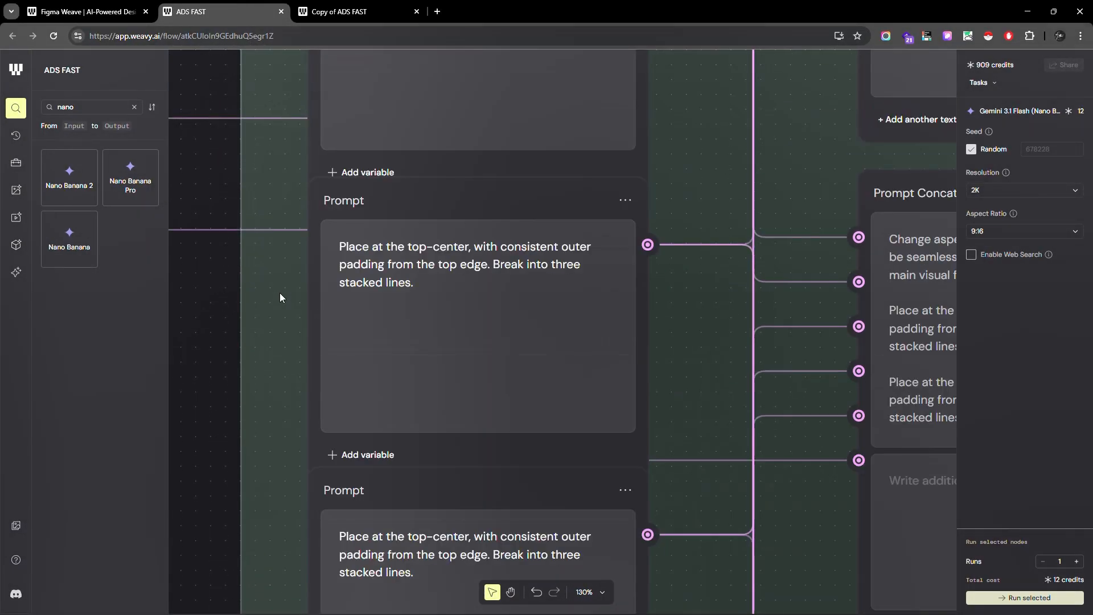
scroll(279, 293, up, 5)
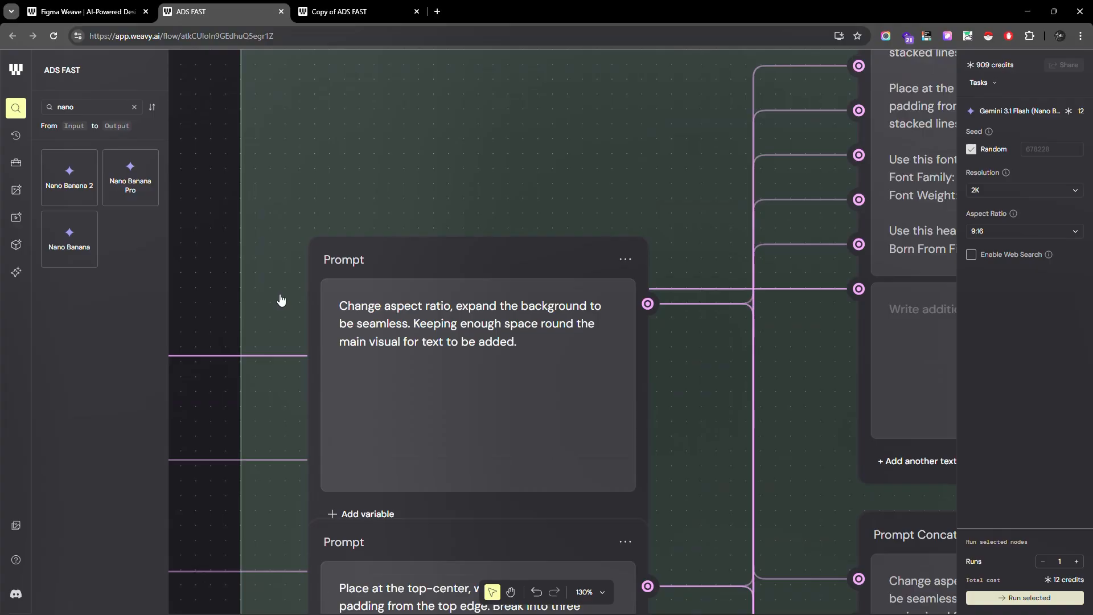
scroll(512, 168, down, 10)
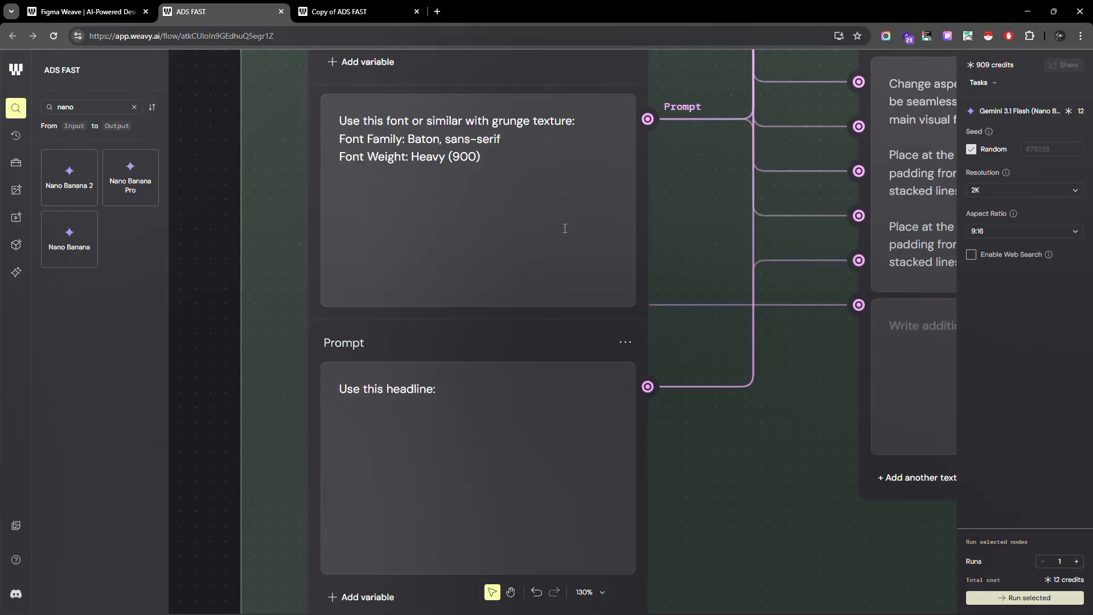
scroll(493, 118, up, 5)
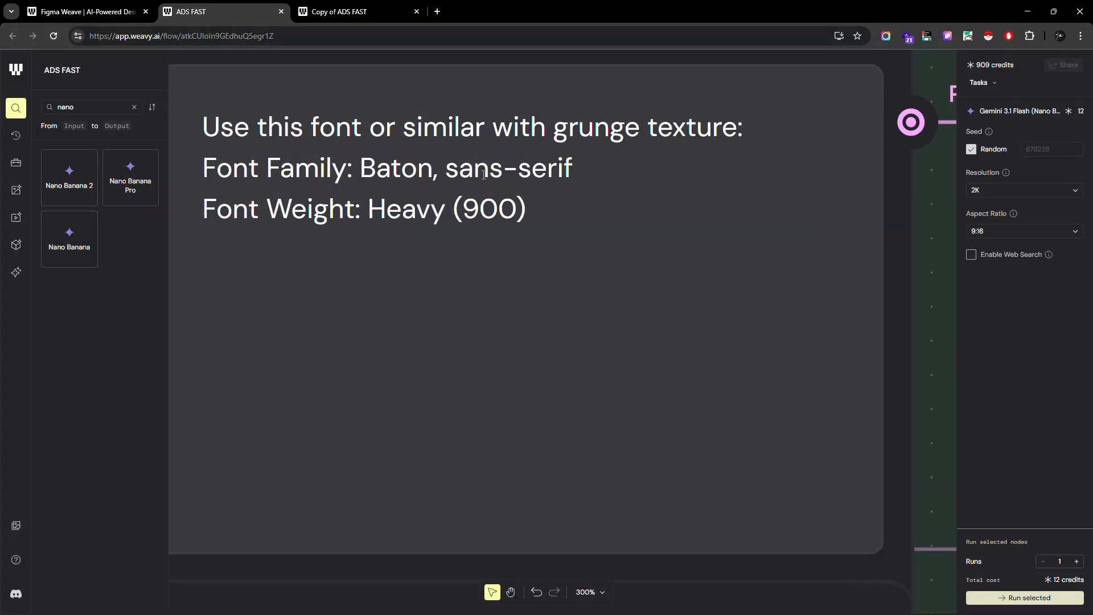
scroll(482, 176, up, 2)
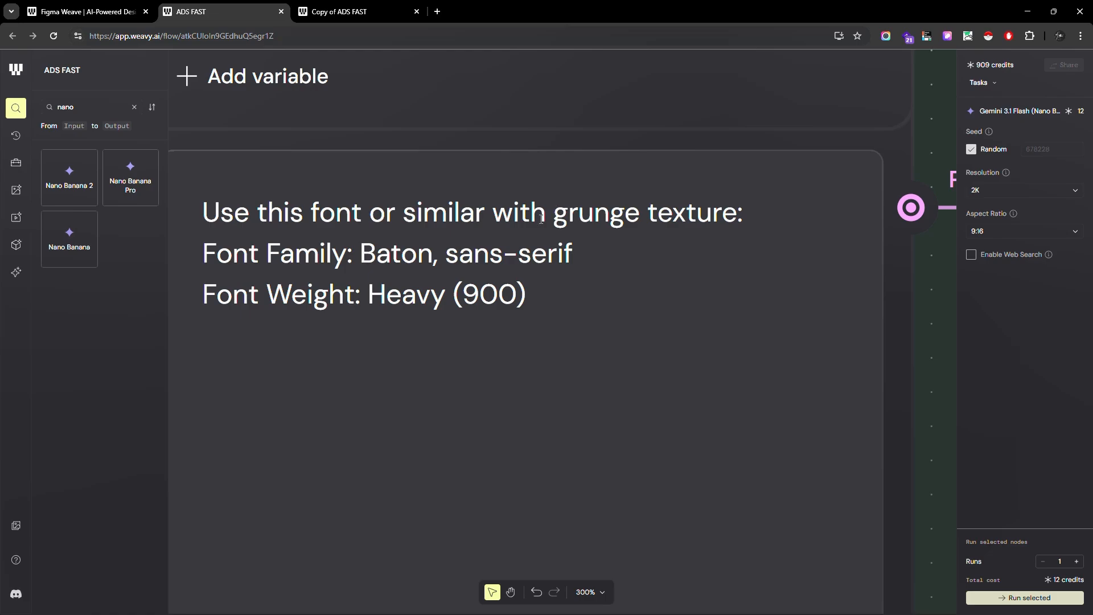
drag(553, 216, 666, 208)
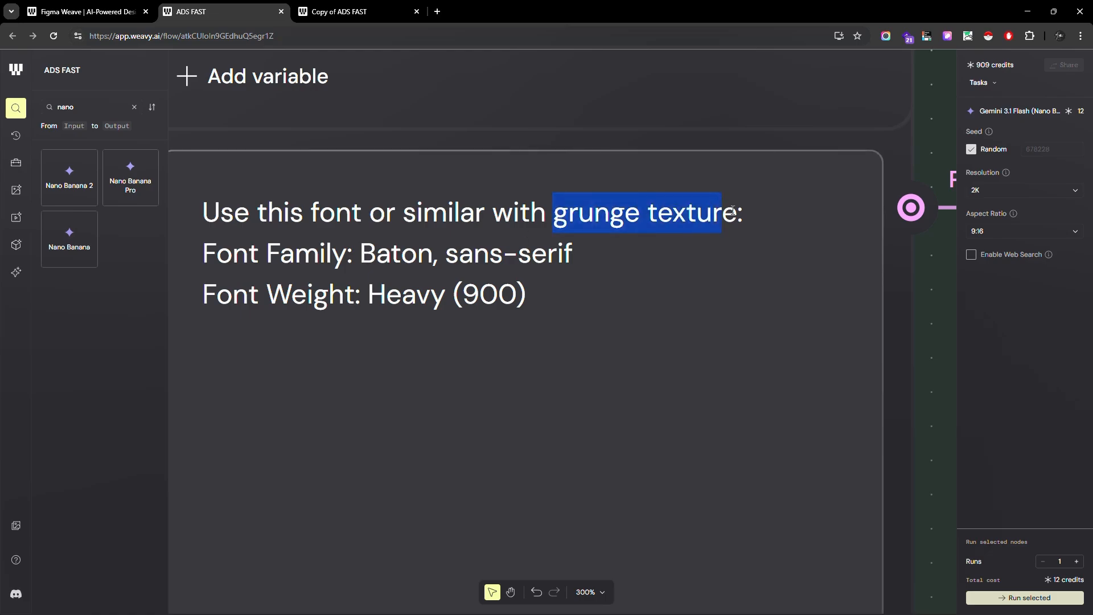
scroll(271, 386, down, 10)
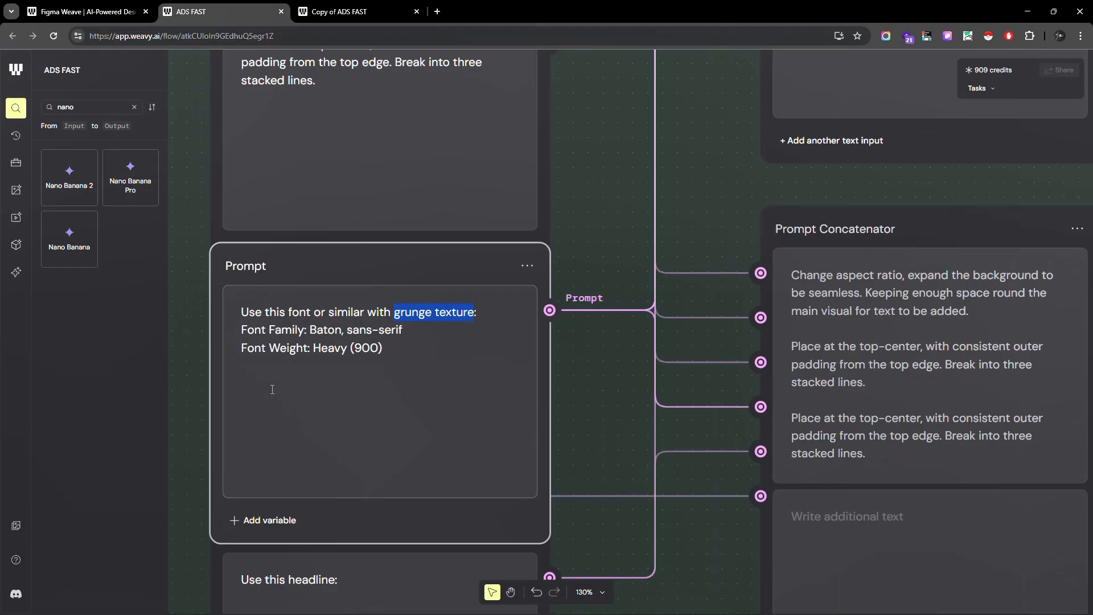
Compare the headline lettering of the Born From Fire, "Impact. Ignite. Intensify." and "Heat, Perfected Eternally" ads up close for the grunge texture
scroll(660, 161, up, 10)
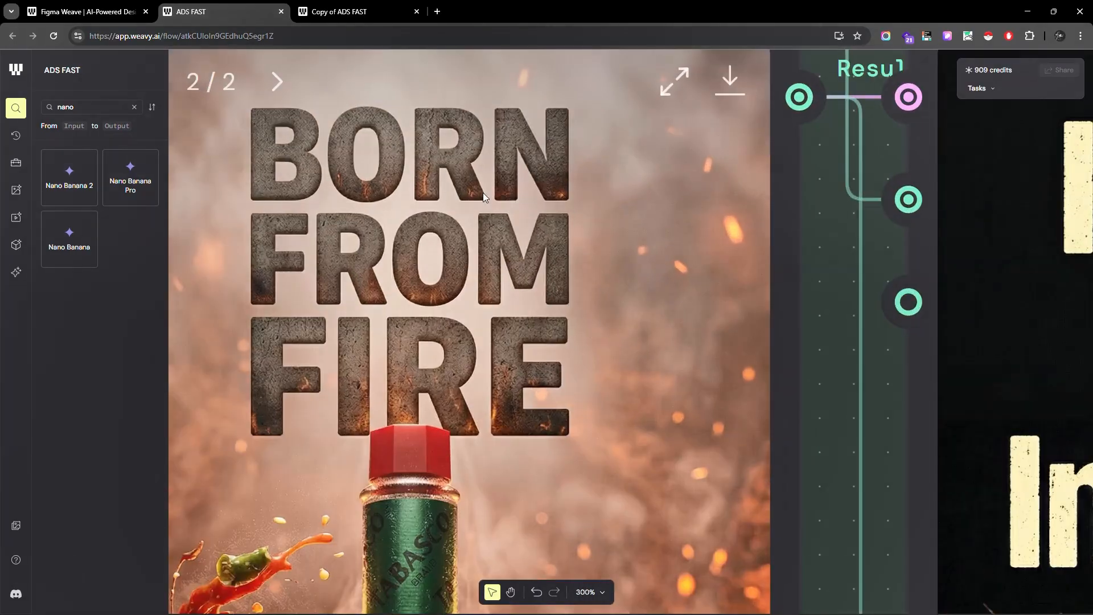
scroll(400, 238, down, 10)
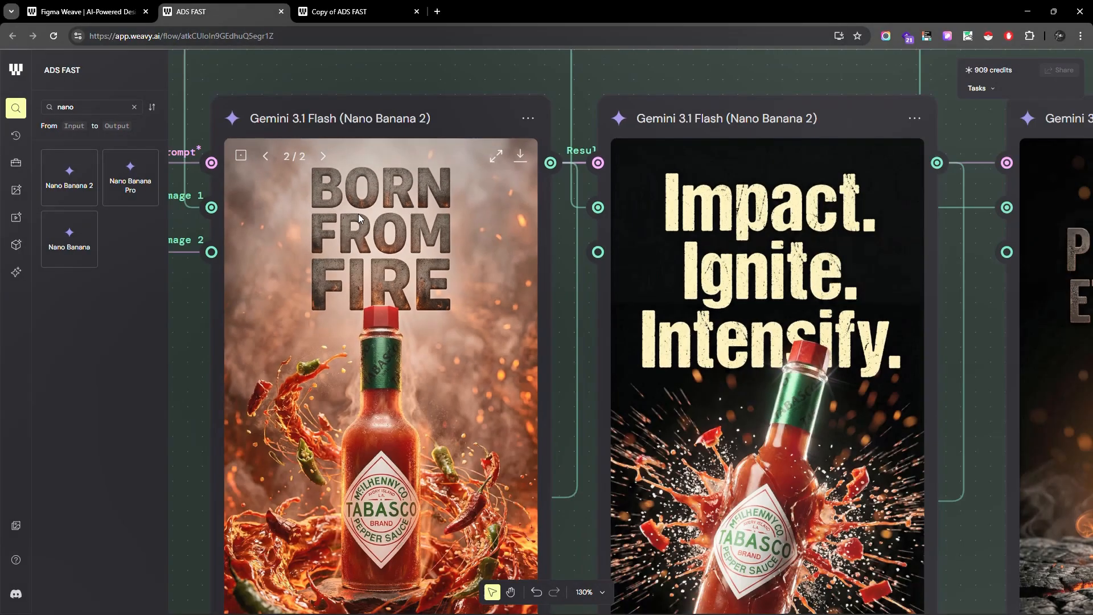
scroll(745, 254, up, 10)
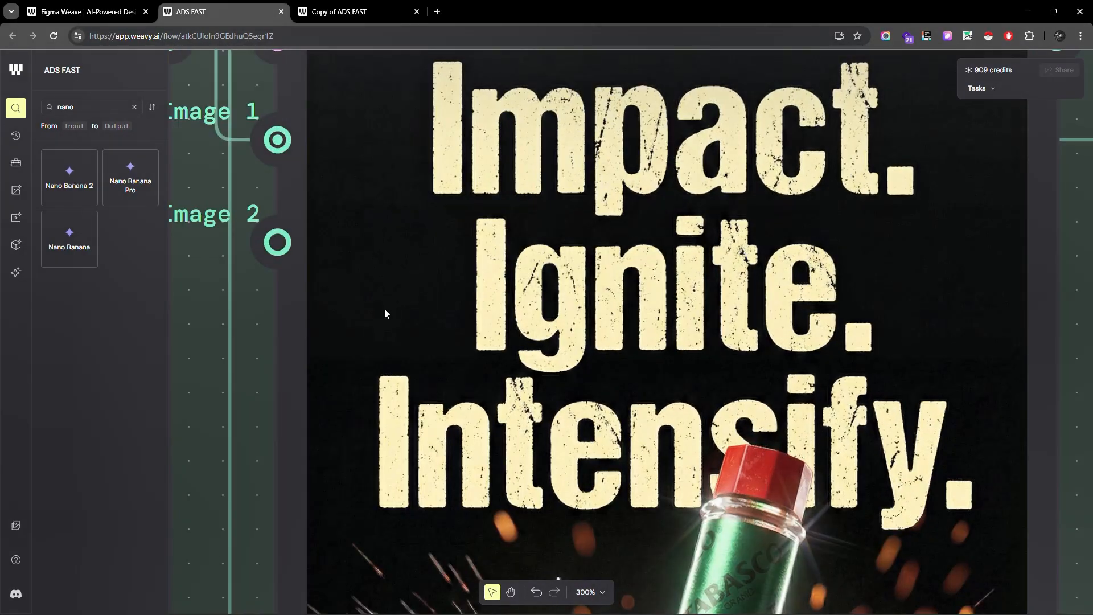
scroll(385, 313, down, 4)
scroll(558, 411, up, 4)
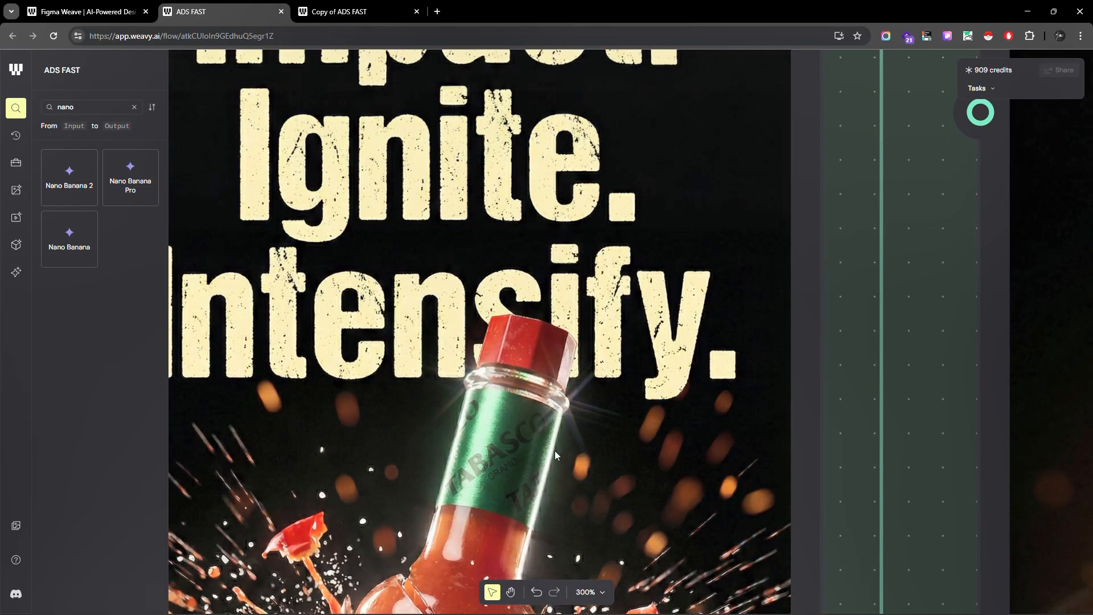
scroll(581, 346, down, 5)
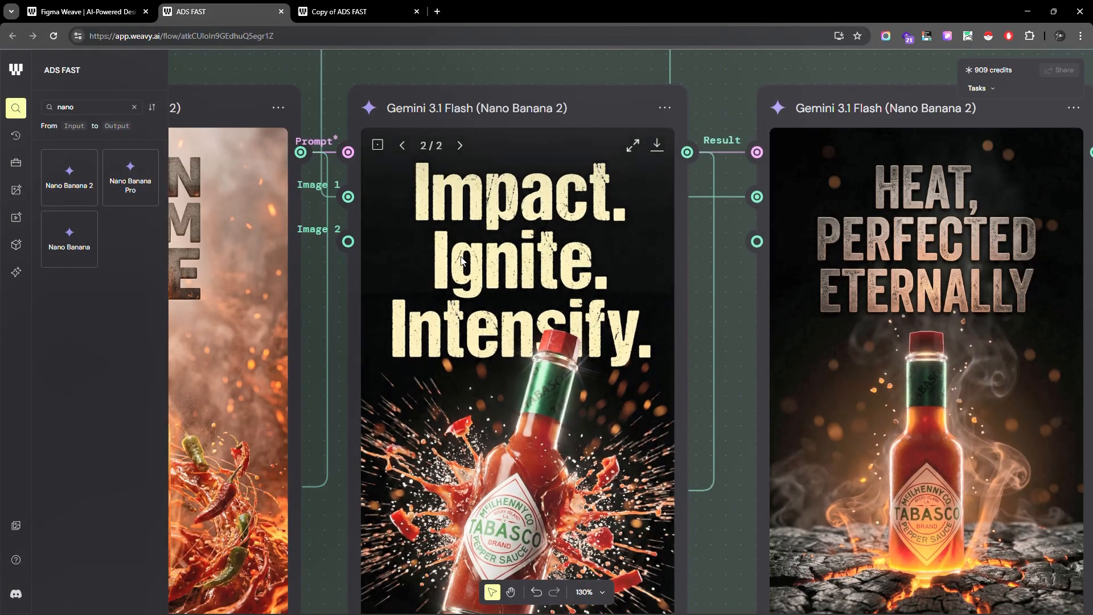
scroll(533, 322, up, 5)
scroll(469, 352, down, 4)
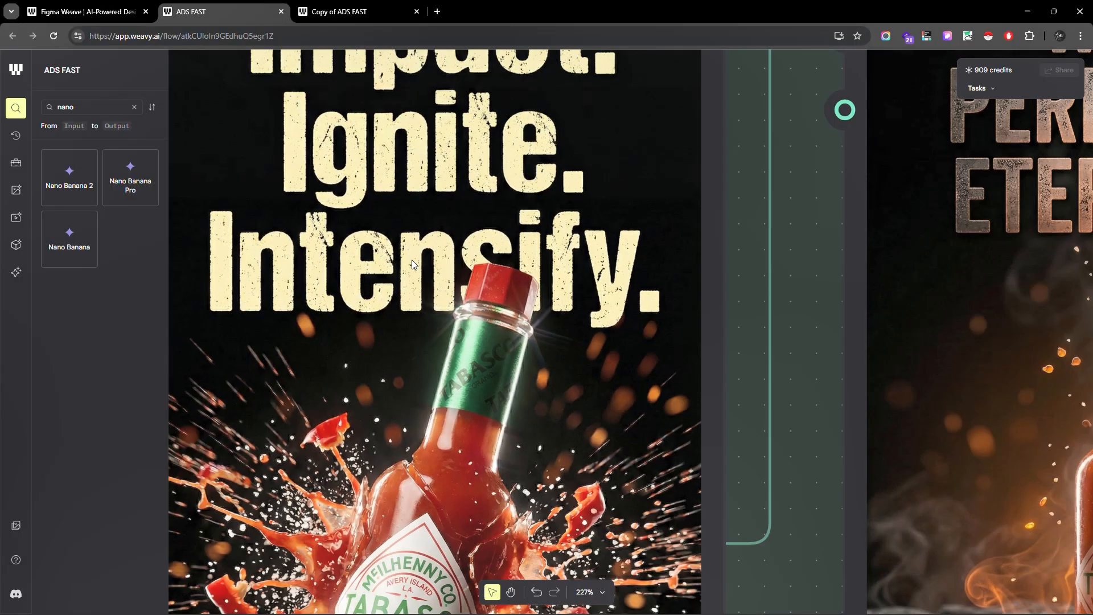
scroll(737, 221, up, 5)
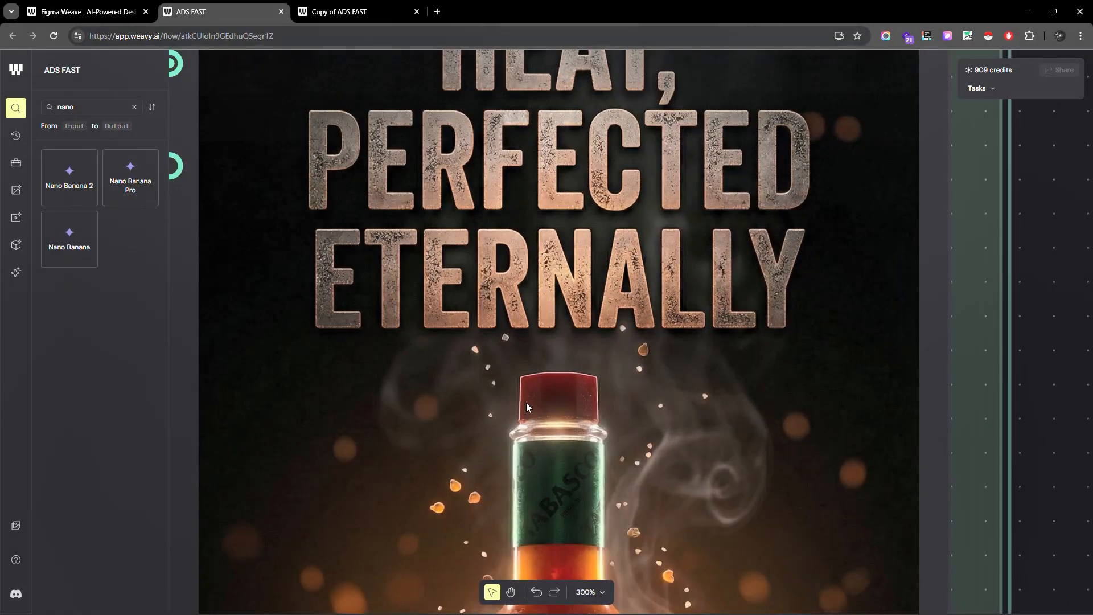
scroll(526, 402, up, 5)
scroll(617, 333, down, 5)
Examine the Export nodes beneath the ads and how they connect to the Nano Banana 2 nodes
scroll(825, 205, down, 10)
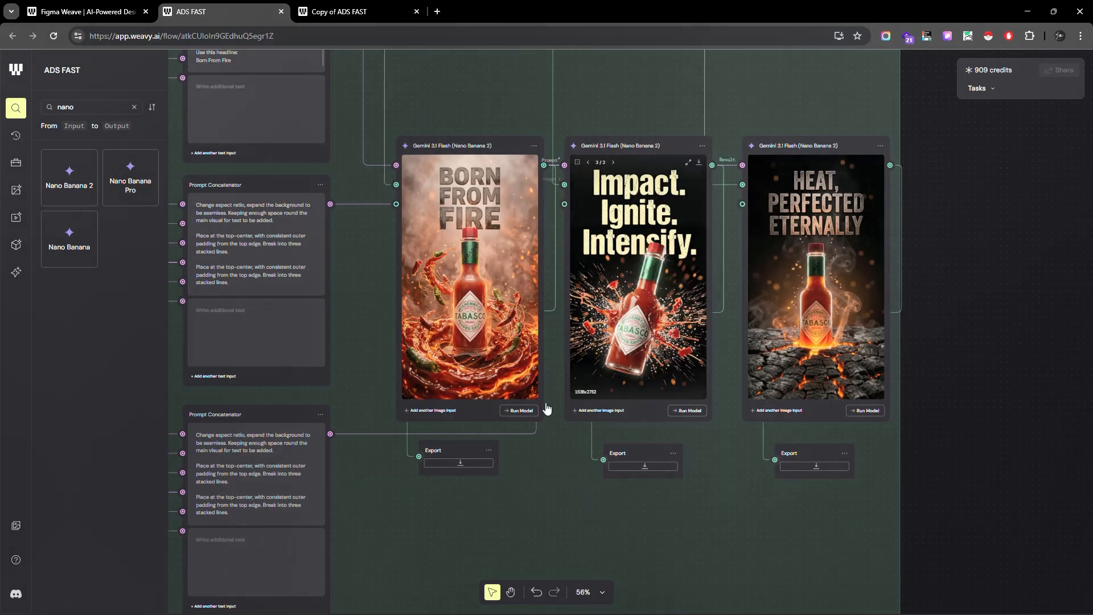
scroll(473, 393, up, 6)
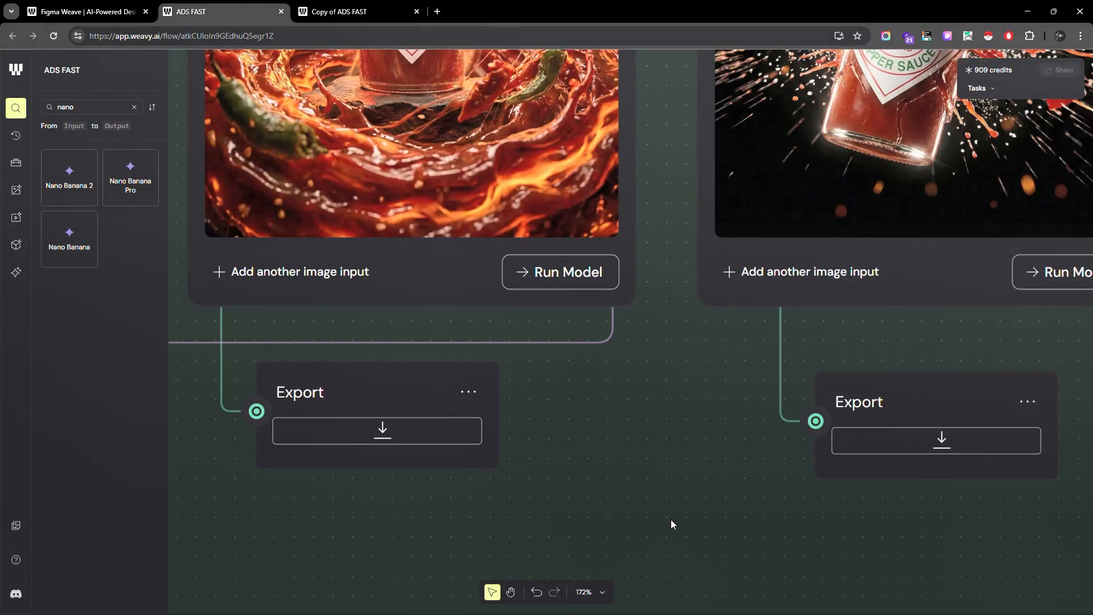
scroll(666, 522, down, 3)
scroll(620, 401, up, 3)
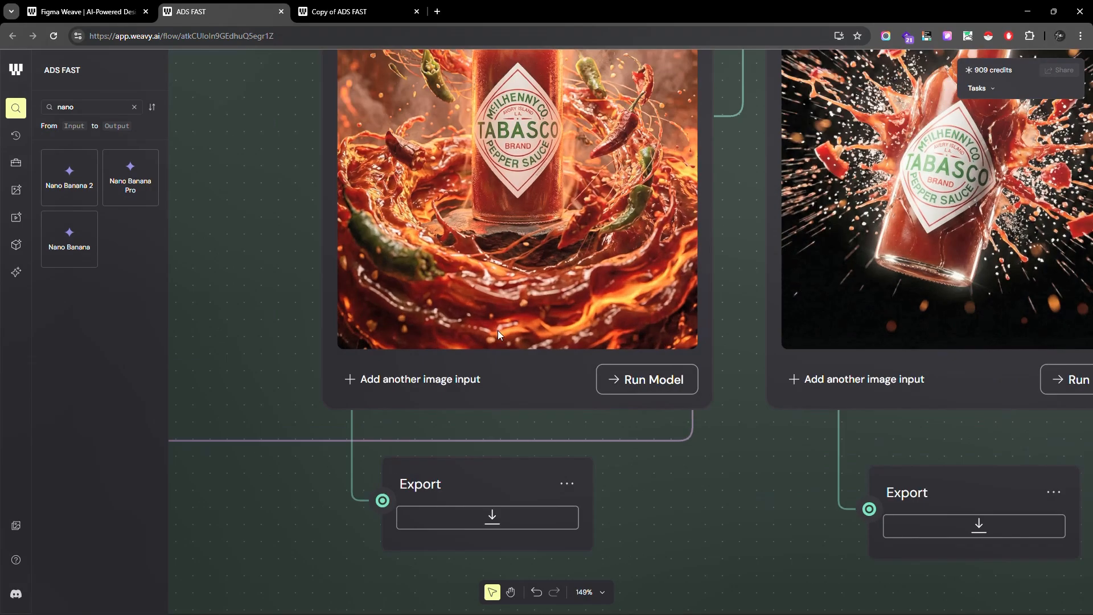
scroll(498, 330, up, 6)
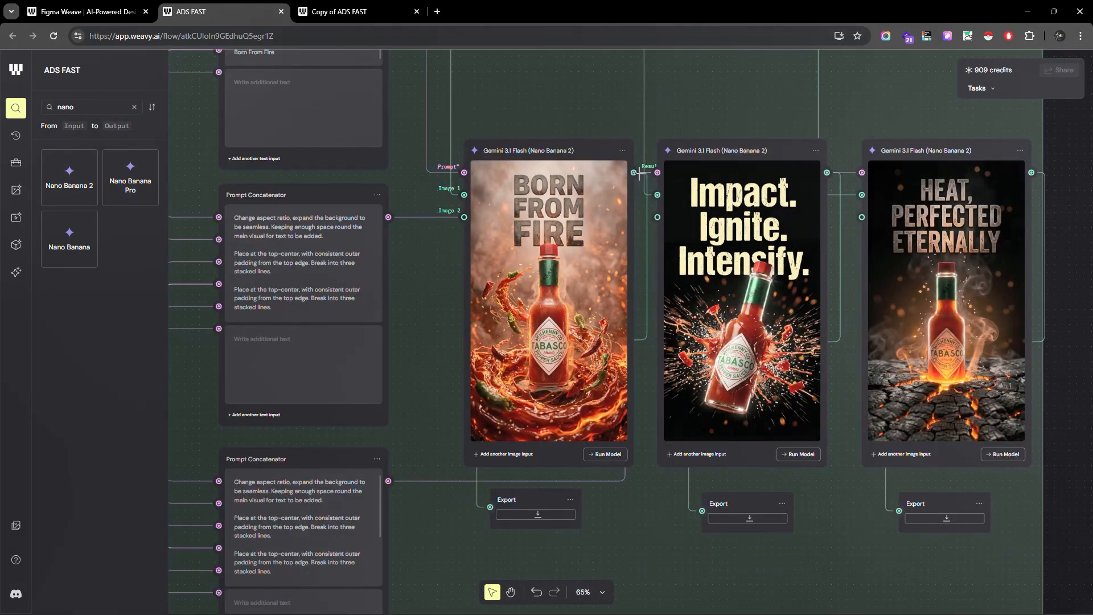
Add an Export node from the Born From Fire node's Result output, then delete the extra Export node
drag(634, 173, 620, 531)
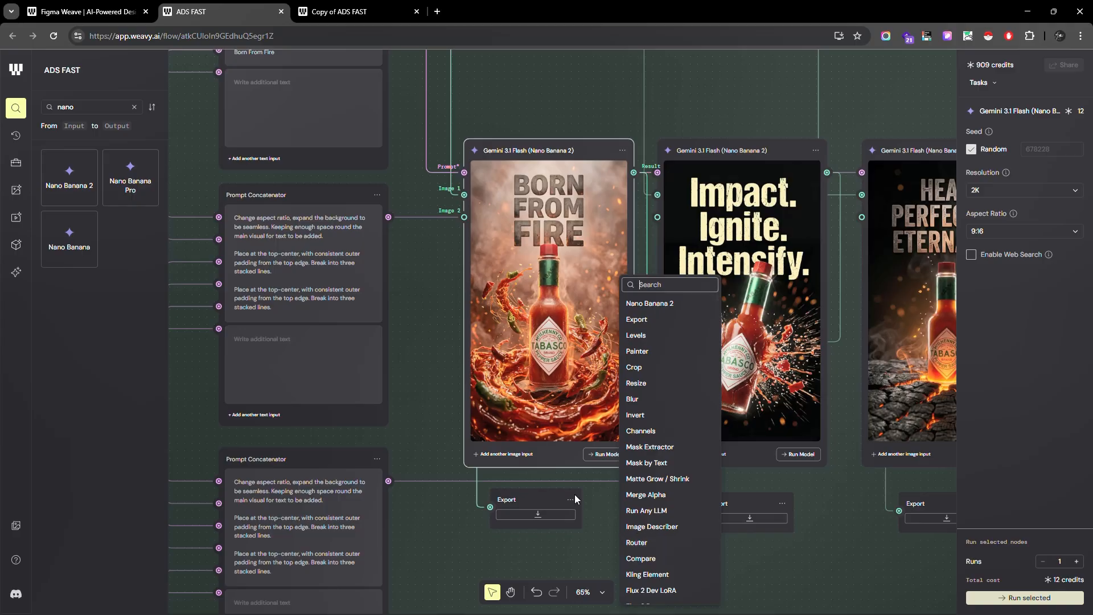
text(expo)
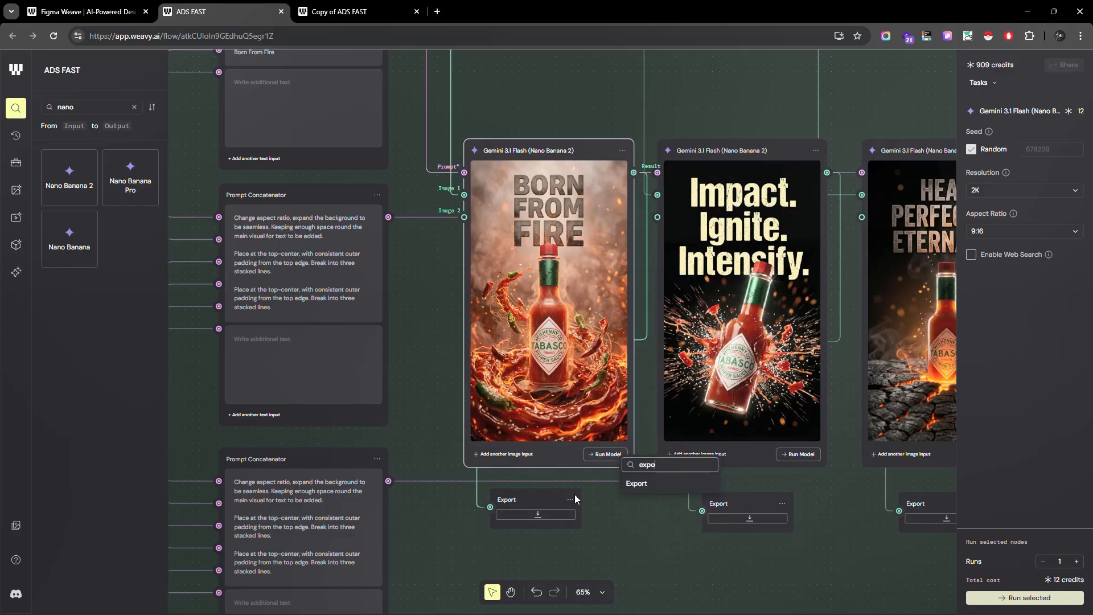
click(650, 562)
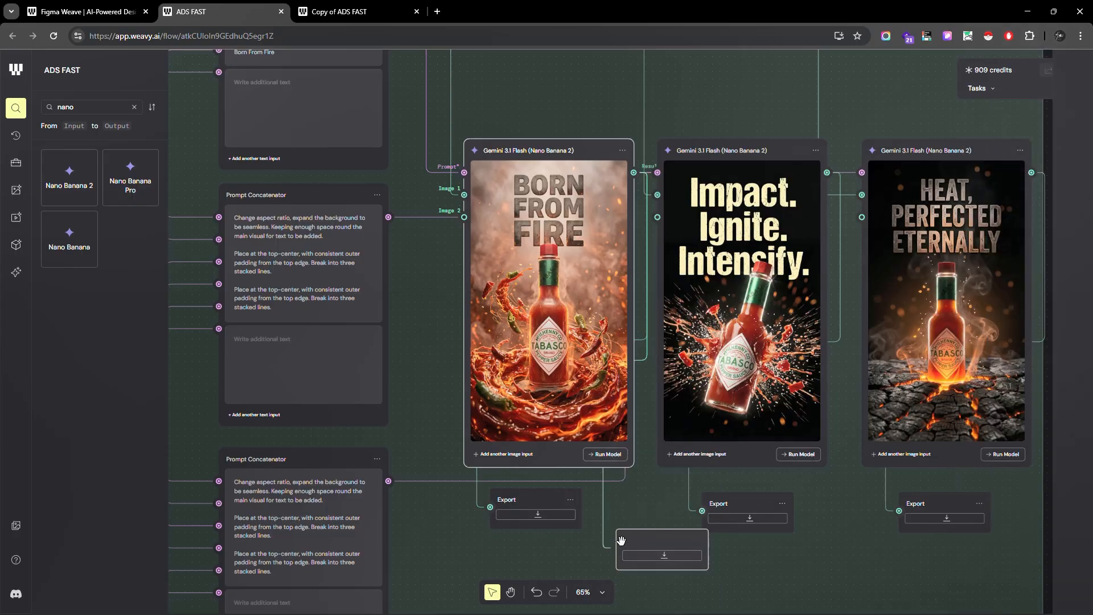
scroll(626, 544, up, 5)
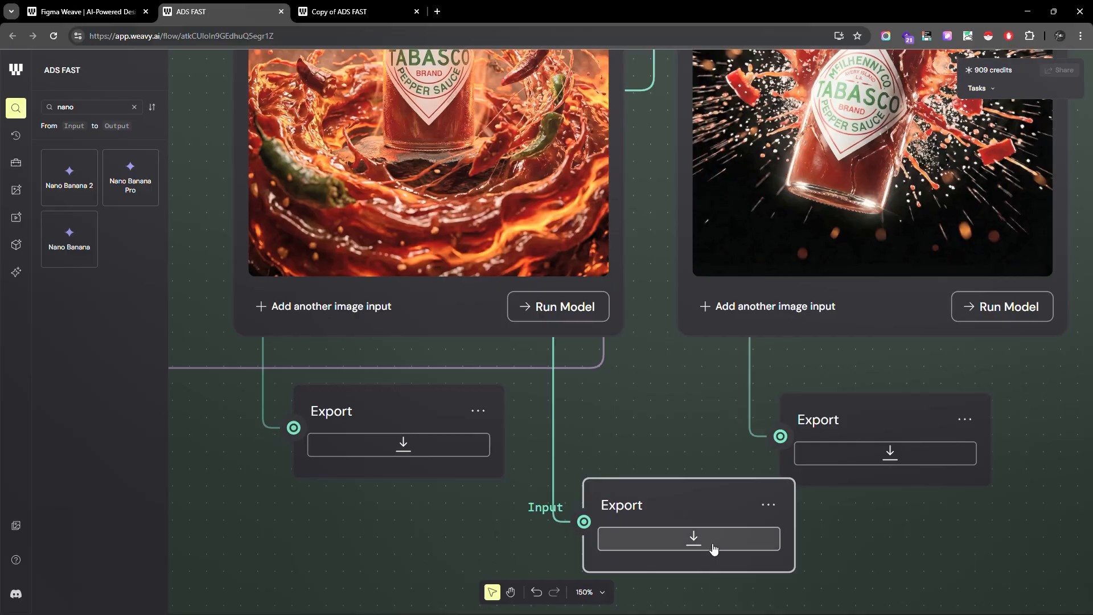
key(Delete)
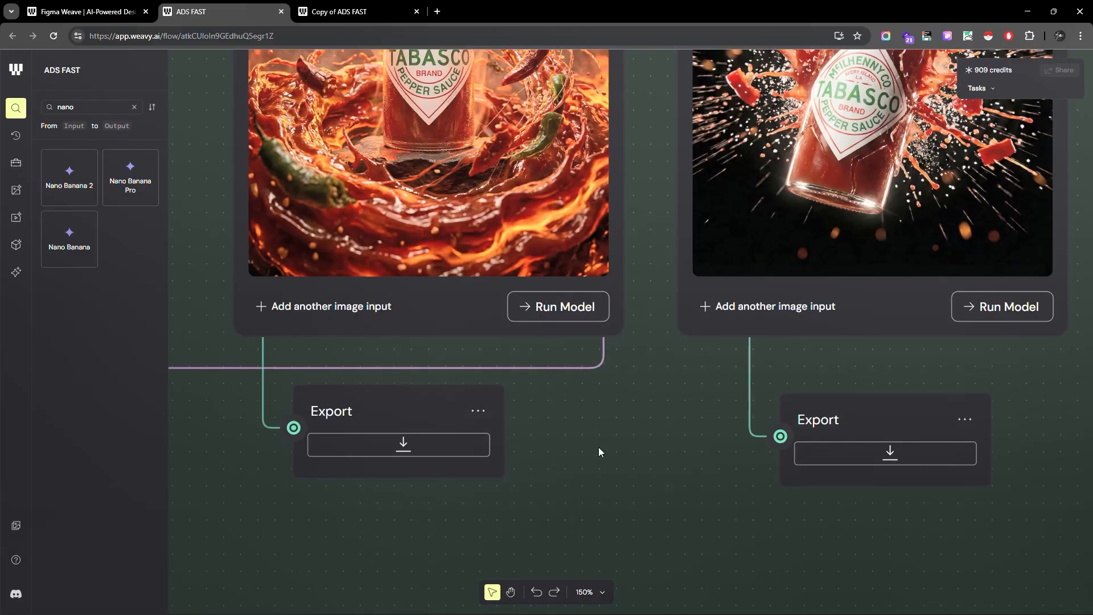
Locate the download option for the current image on the Born From Fire ad's node
scroll(557, 548, down, 3)
scroll(558, 541, up, 5)
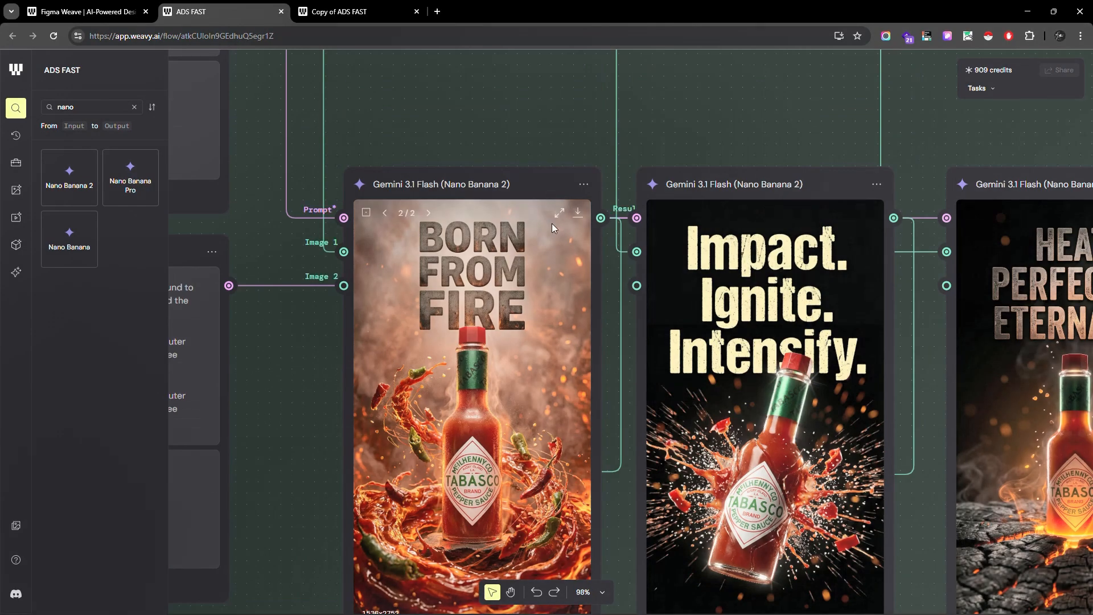
scroll(555, 219, up, 6)
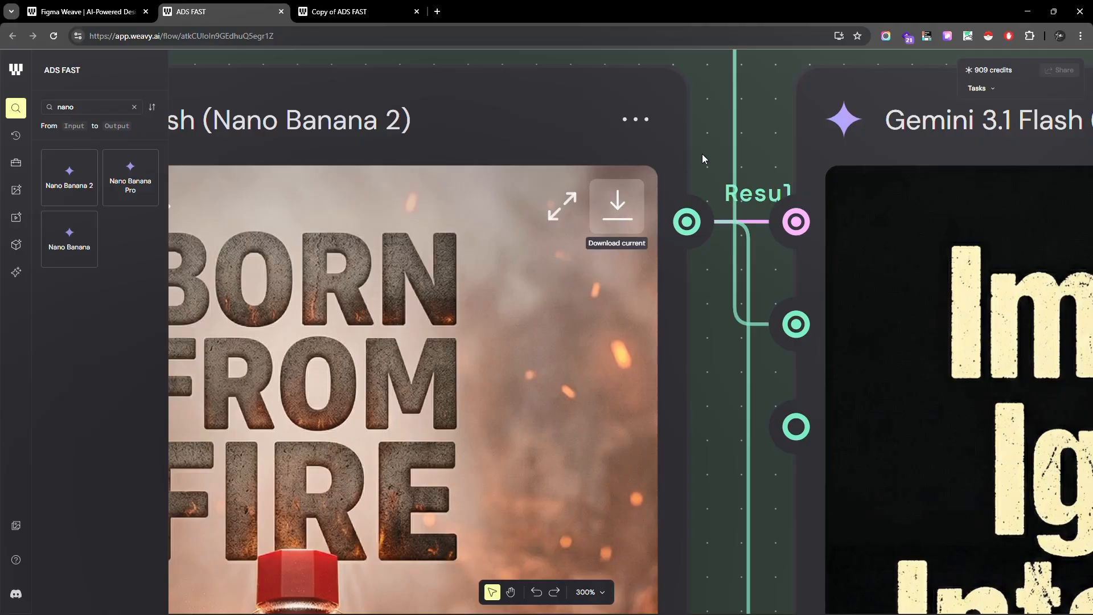
scroll(703, 154, down, 6)
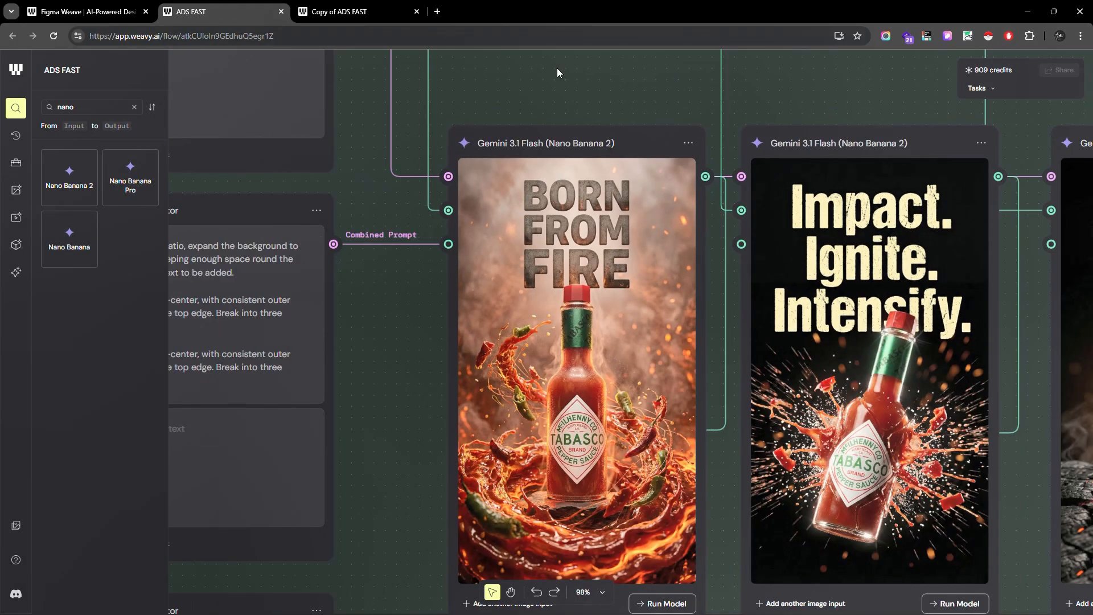
Switch the Born From Fire node to result 1 of 2 and inspect its bottle and headline up close
scroll(531, 181, up, 4)
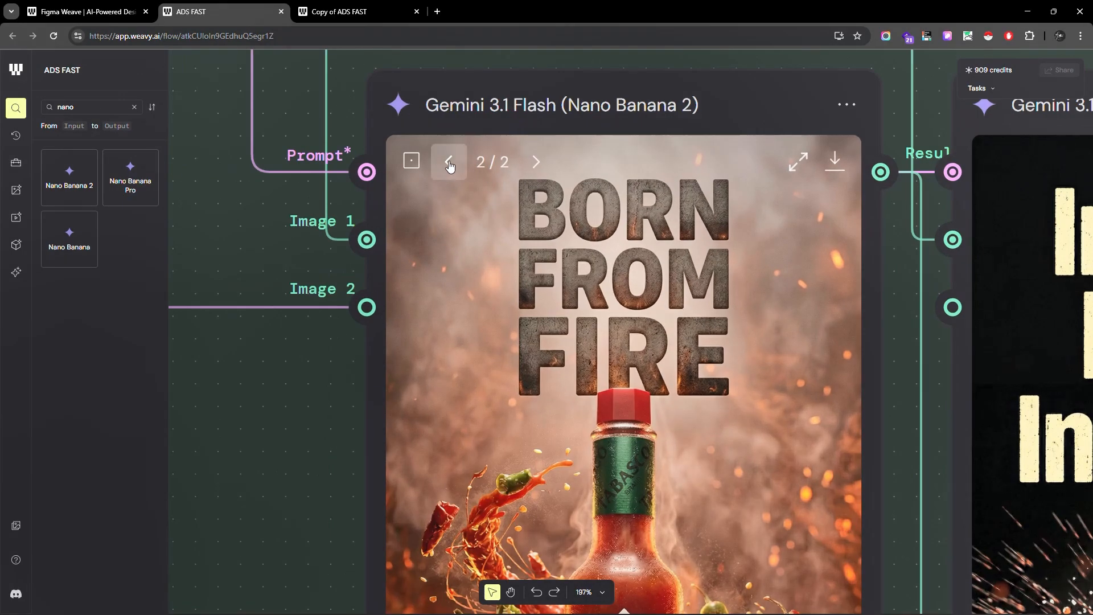
click(449, 164)
scroll(448, 166, down, 3)
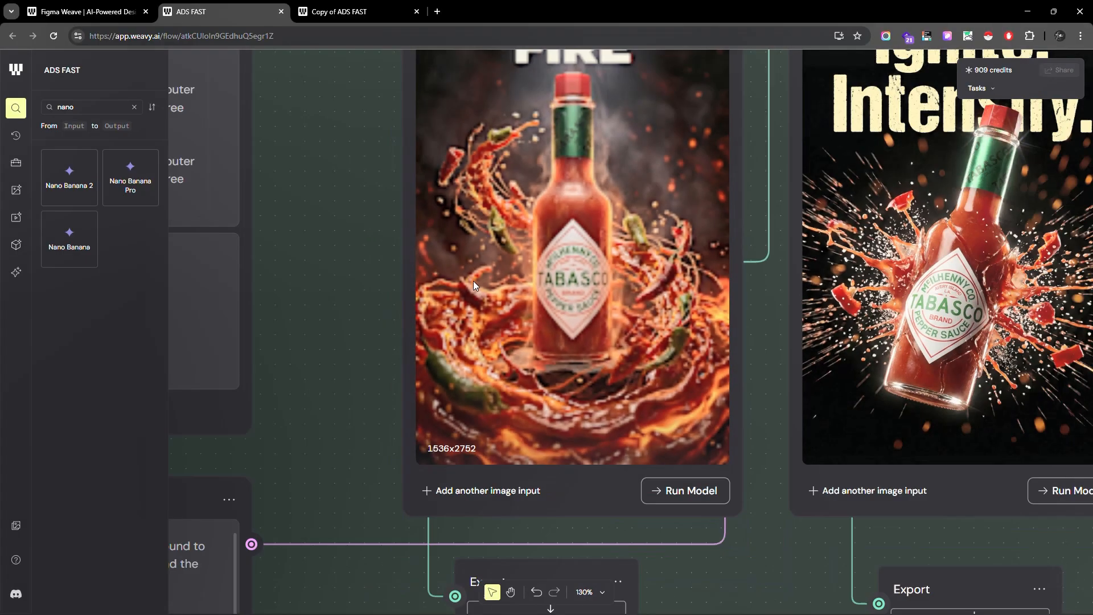
scroll(473, 283, up, 3)
scroll(582, 110, up, 6)
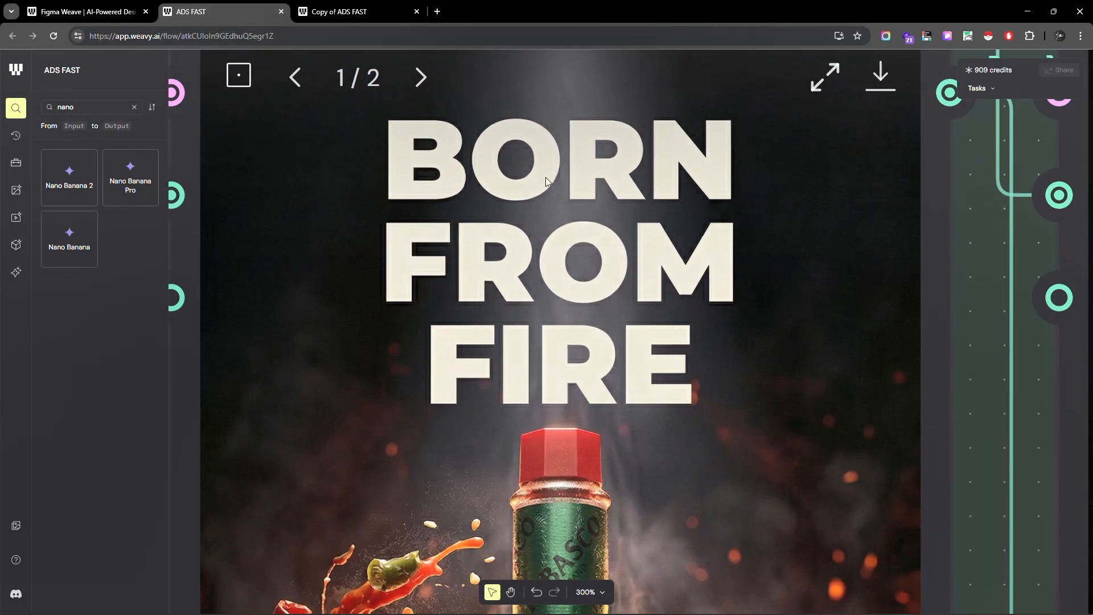
Compare the middle Nano Banana 2 ad node's two results and leave it on result 2 of 2, "Impact. Ignite. Intensify."
click(422, 78)
scroll(349, 244, down, 6)
scroll(608, 205, up, 5)
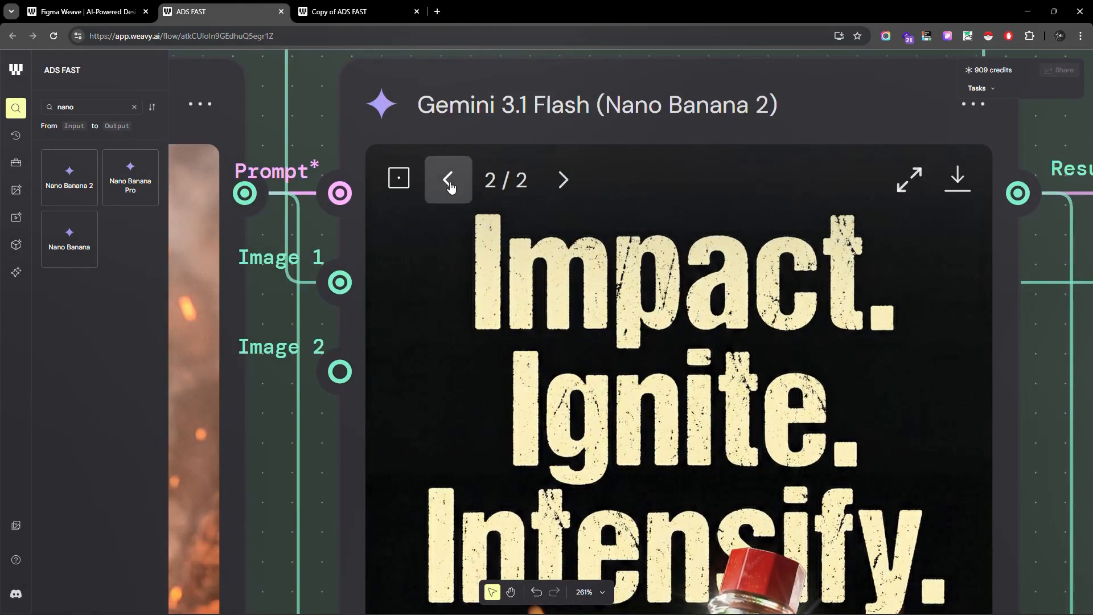
drag(563, 181, 577, 183)
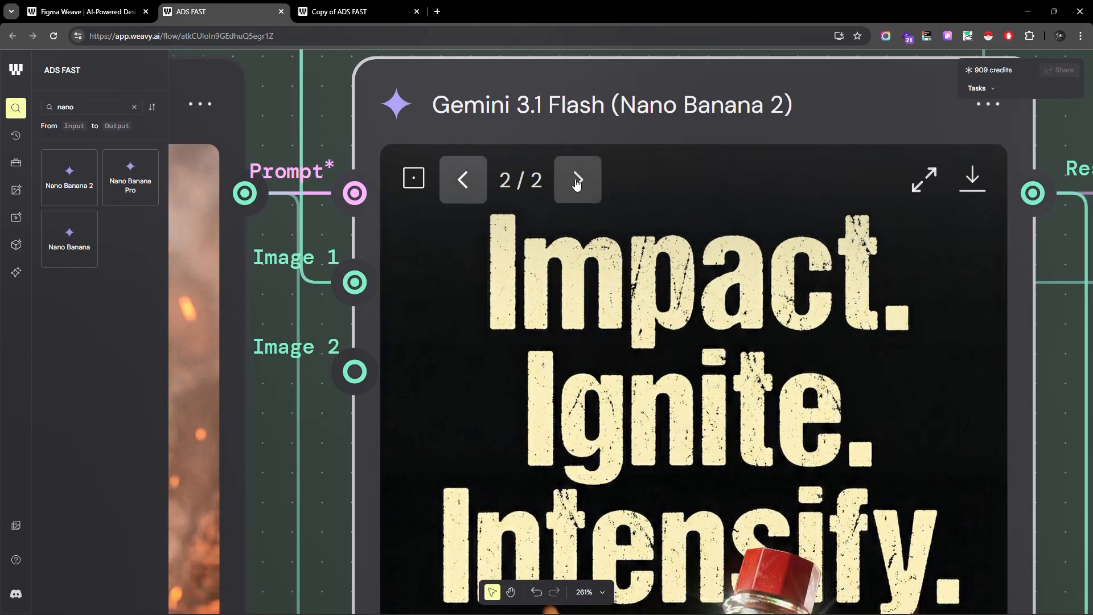
click(463, 181)
scroll(378, 245, down, 3)
scroll(582, 256, up, 3)
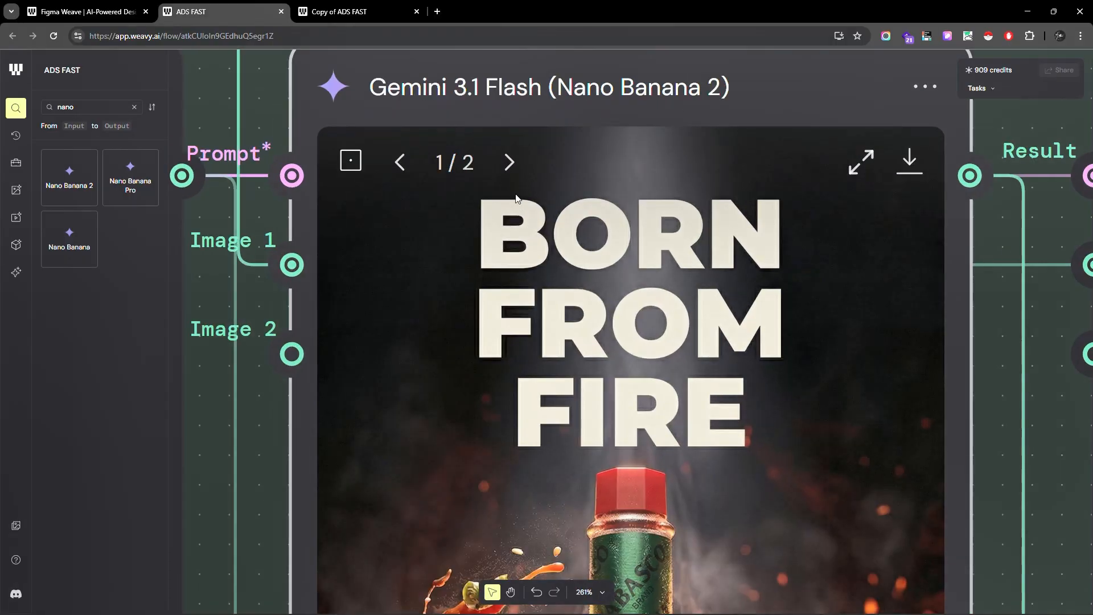
click(515, 162)
scroll(419, 247, down, 12)
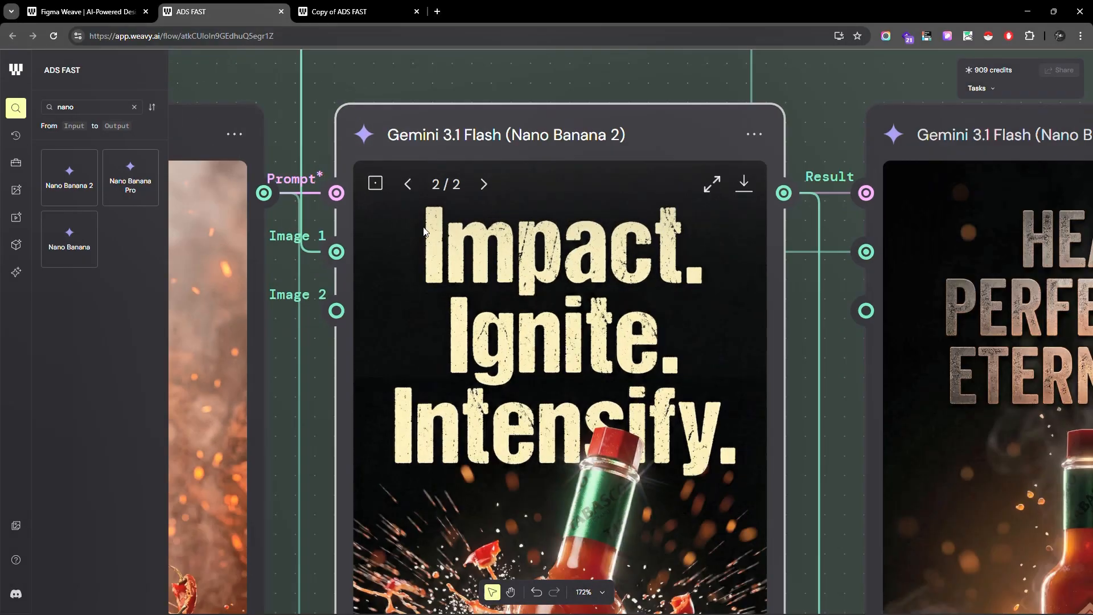
Inspect the bottle, label and sauce splashes of the "Impact. Ignite. Intensify." ad up close and compare it with the neighbouring ads
scroll(494, 394, up, 10)
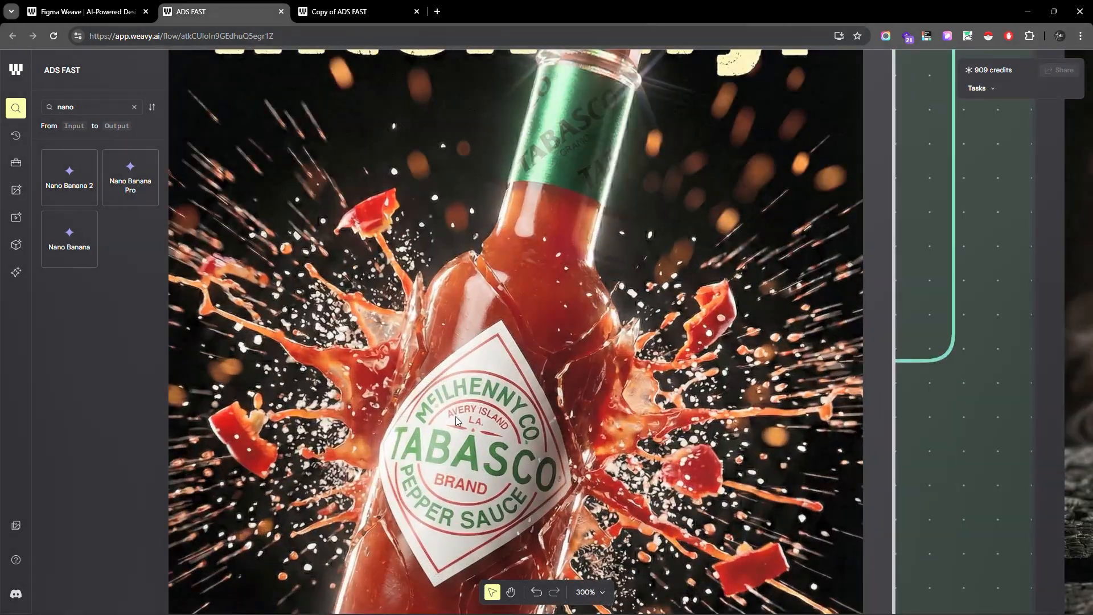
scroll(521, 370, down, 8)
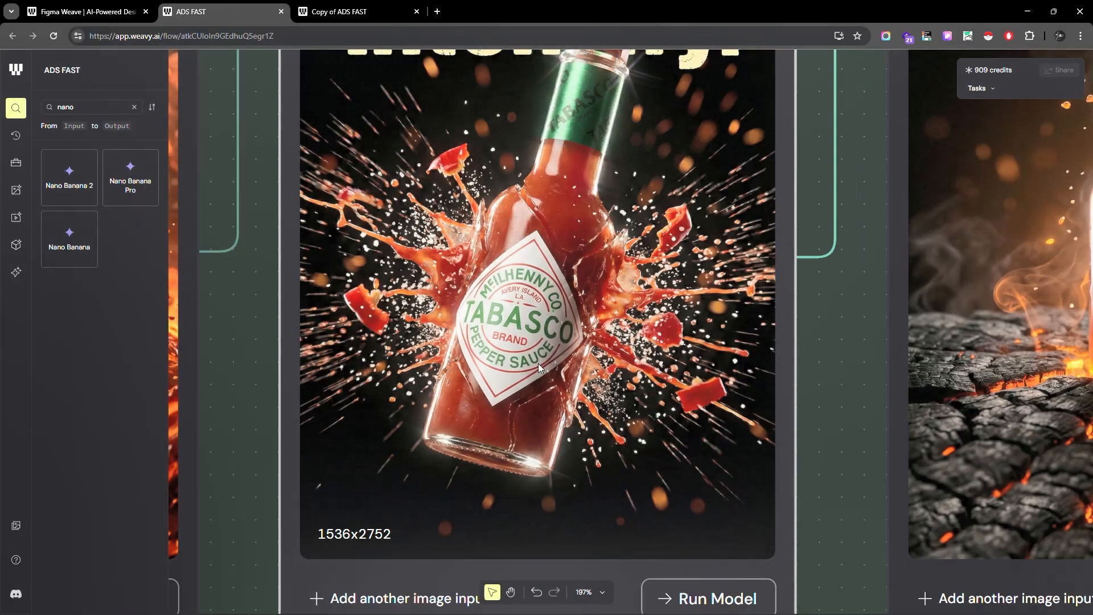
scroll(449, 302, up, 3)
scroll(446, 303, down, 3)
scroll(788, 304, down, 4)
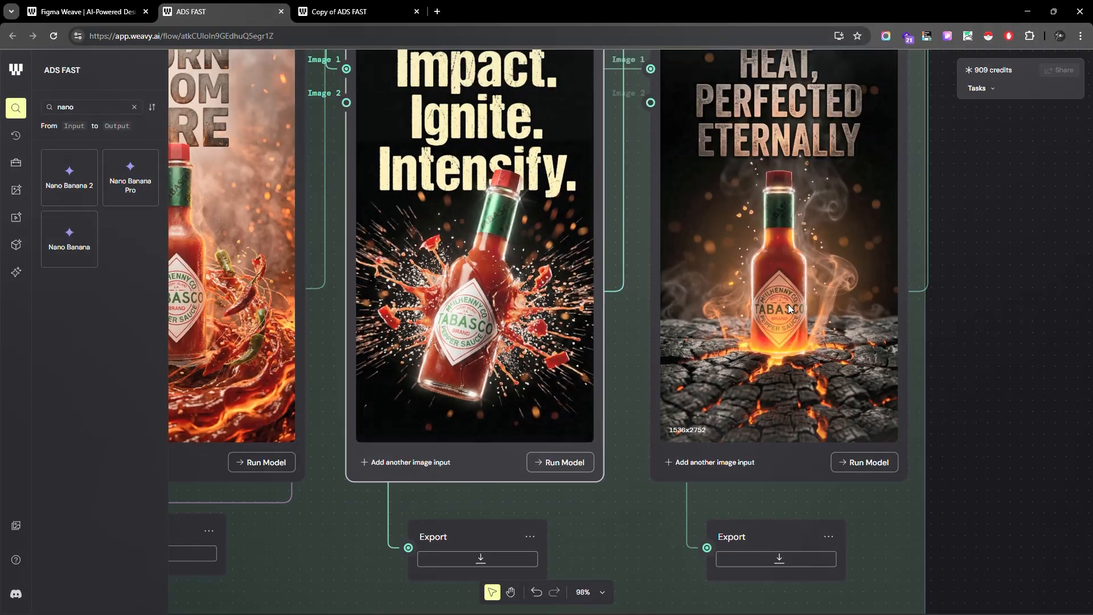
scroll(393, 288, up, 3)
scroll(393, 288, up, 2)
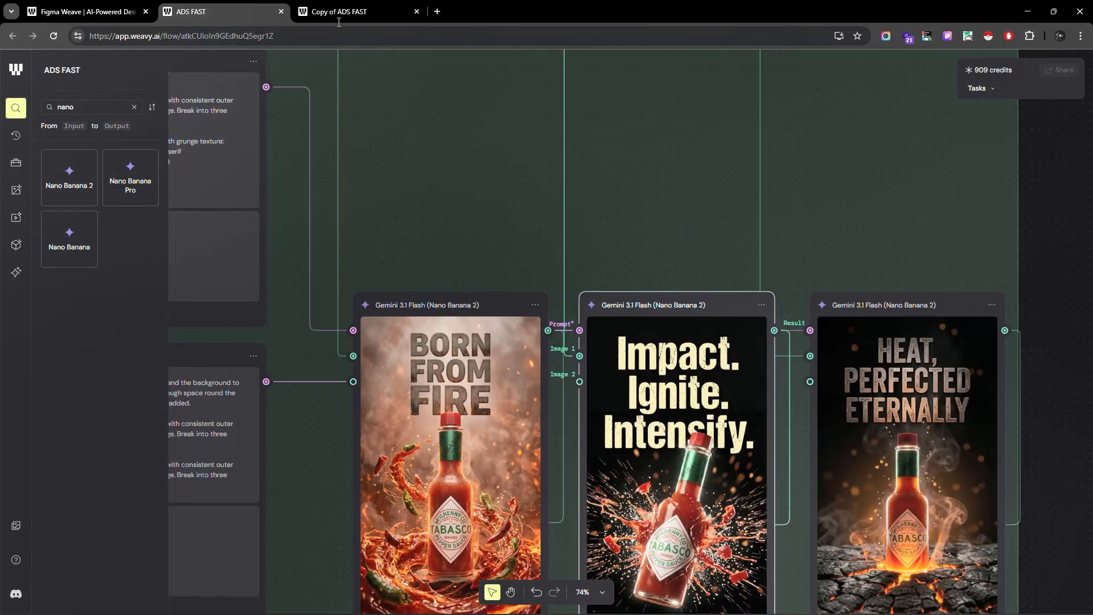
Switch to the Copy of ADS FAST flow and inspect the label rendering on the generated VINIA Red Grape Powder images
click(343, 11)
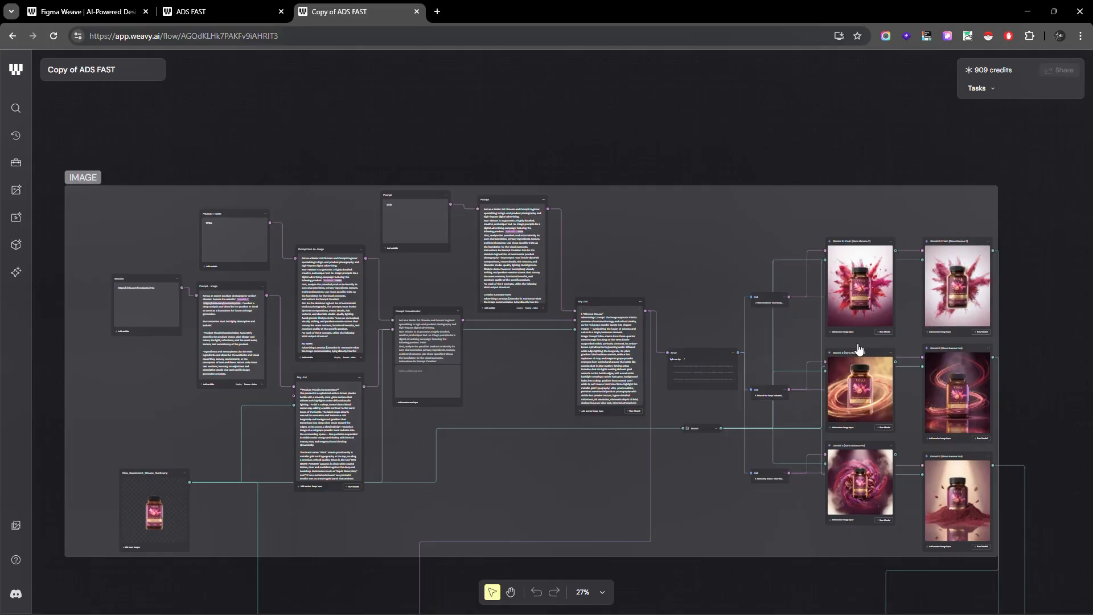
scroll(962, 287, up, 3)
scroll(883, 271, up, 4)
scroll(564, 276, up, 4)
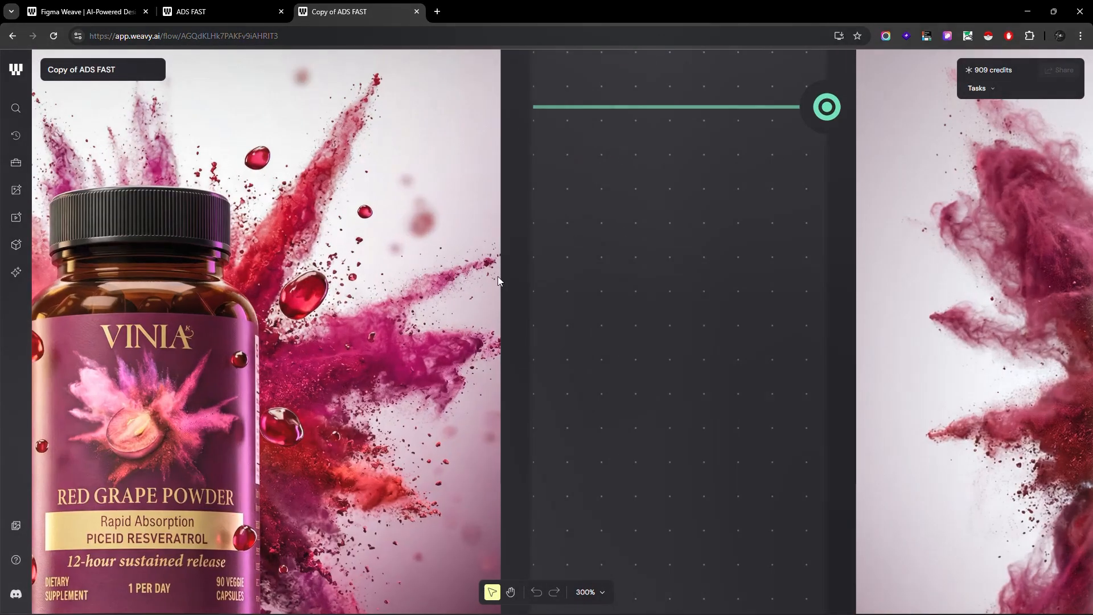
scroll(659, 288, down, 3)
scroll(229, 389, up, 2)
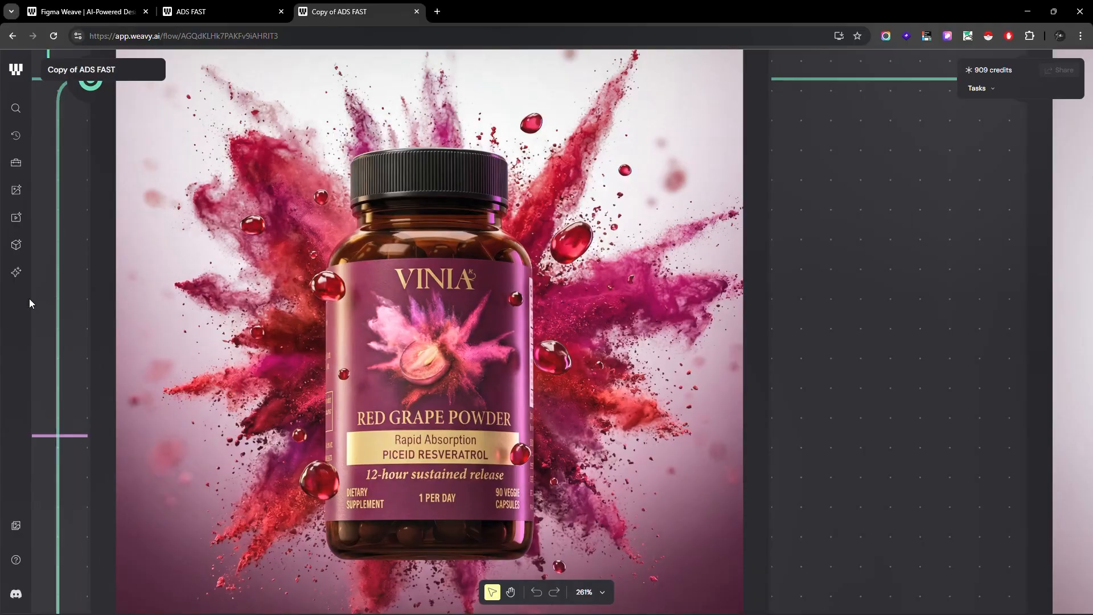
scroll(425, 373, down, 10)
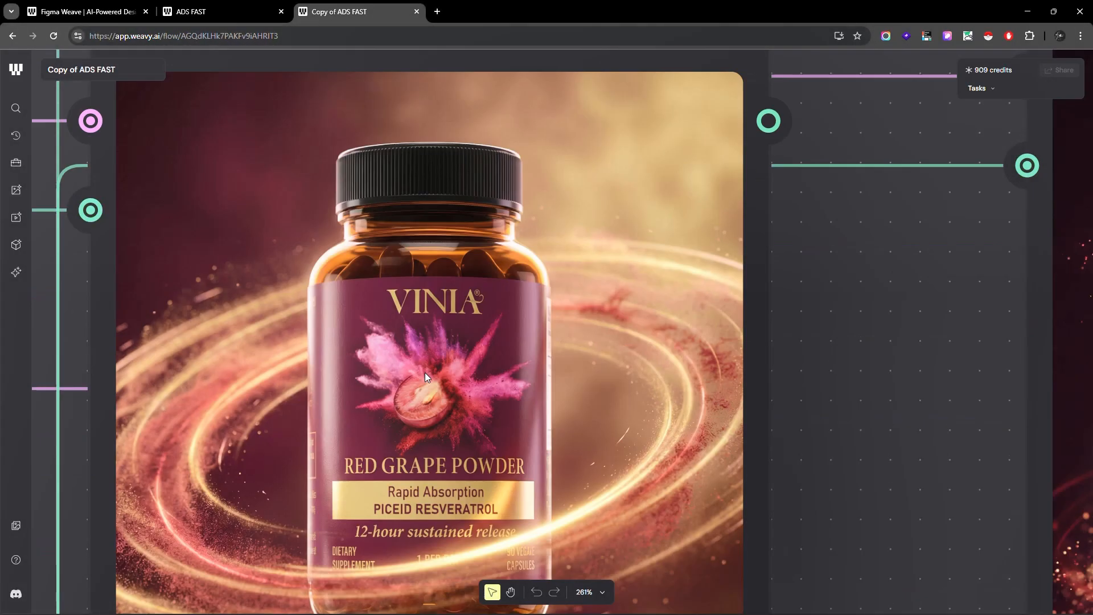
scroll(425, 372, down, 3)
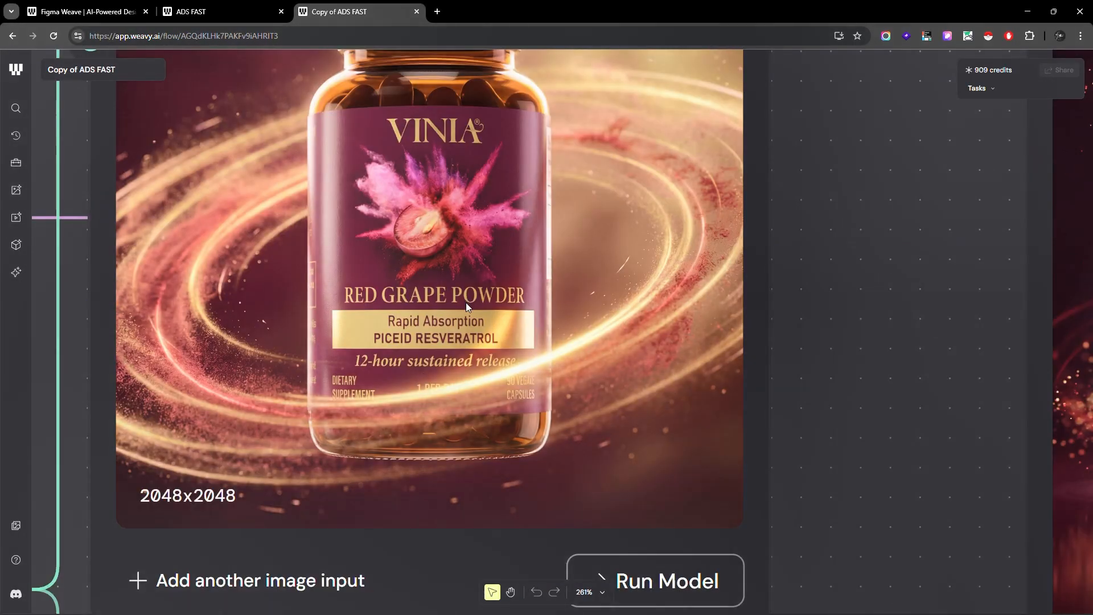
scroll(466, 302, down, 10)
scroll(508, 324, down, 3)
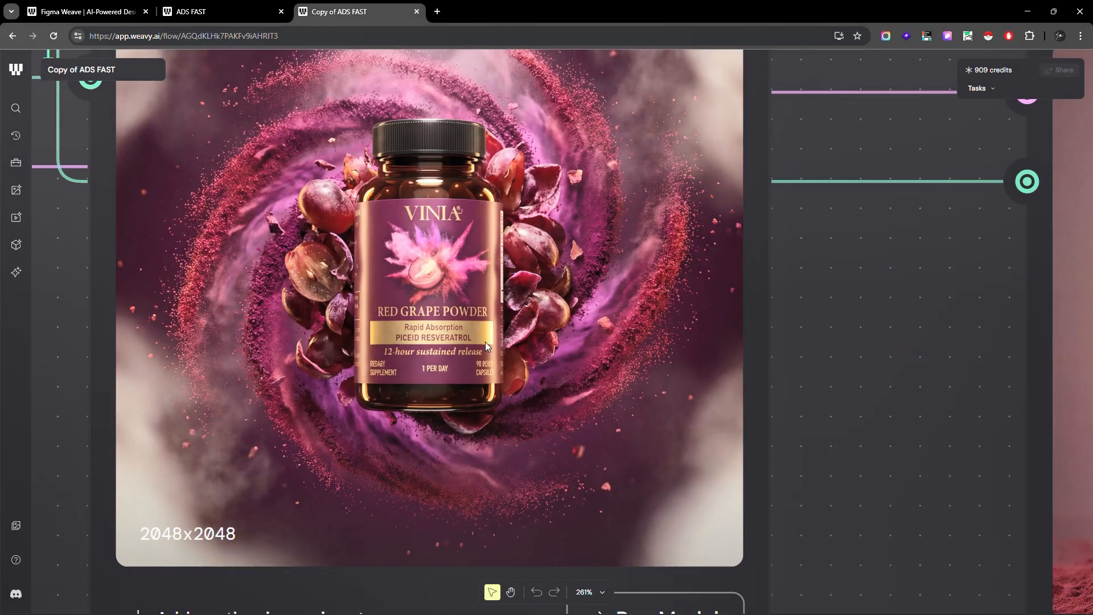
scroll(430, 234, down, 10)
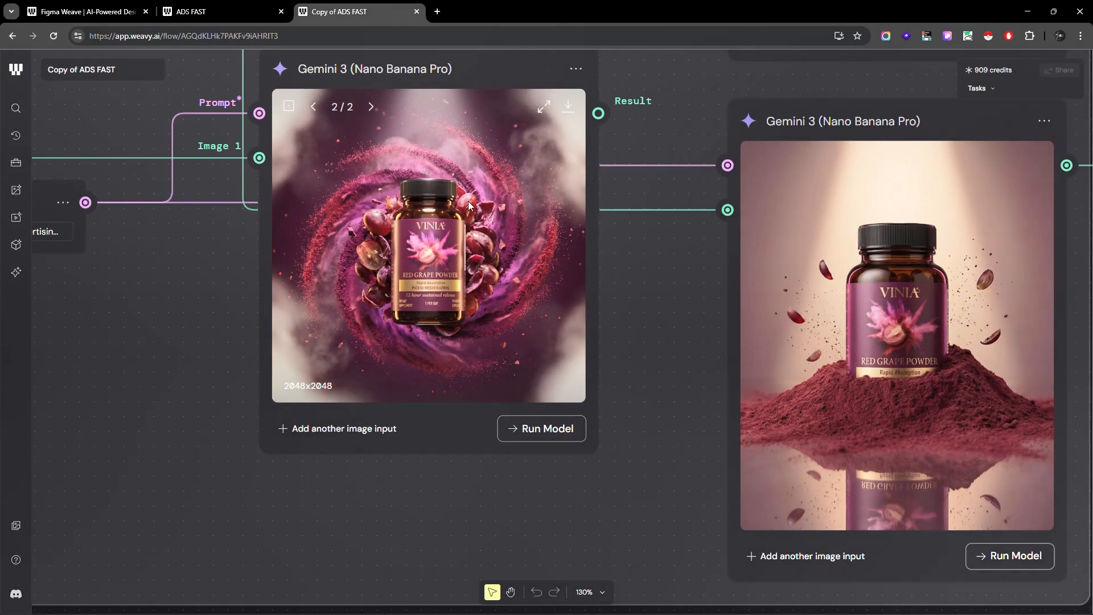
Return to the ADS FAST flow and examine the headline and bottle of the Born From Fire ad up close
click(231, 17)
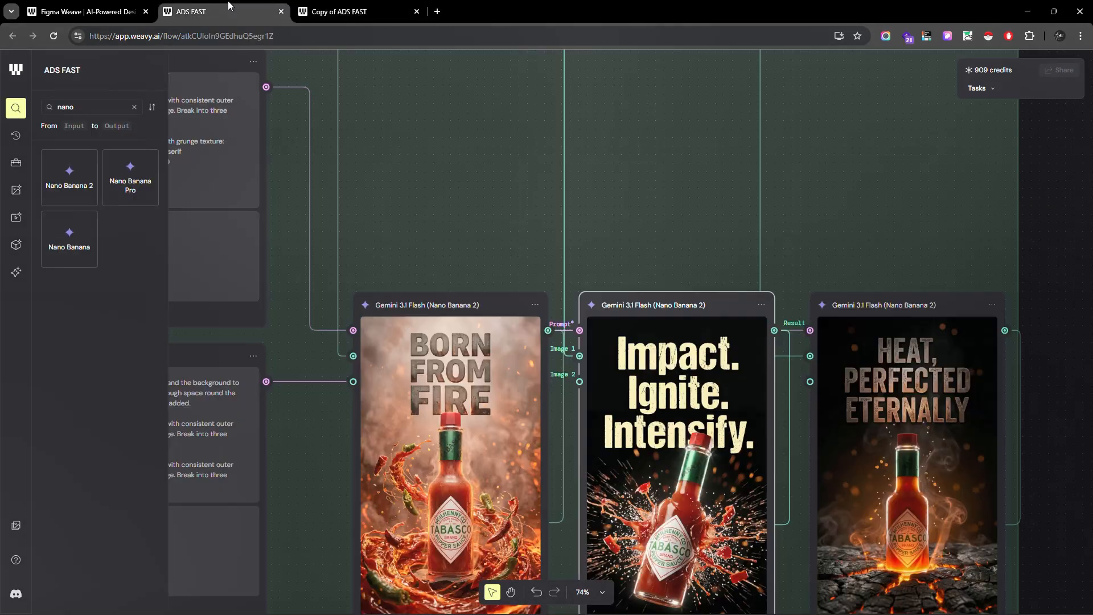
scroll(682, 351, down, 4)
scroll(562, 180, up, 2)
scroll(562, 181, up, 5)
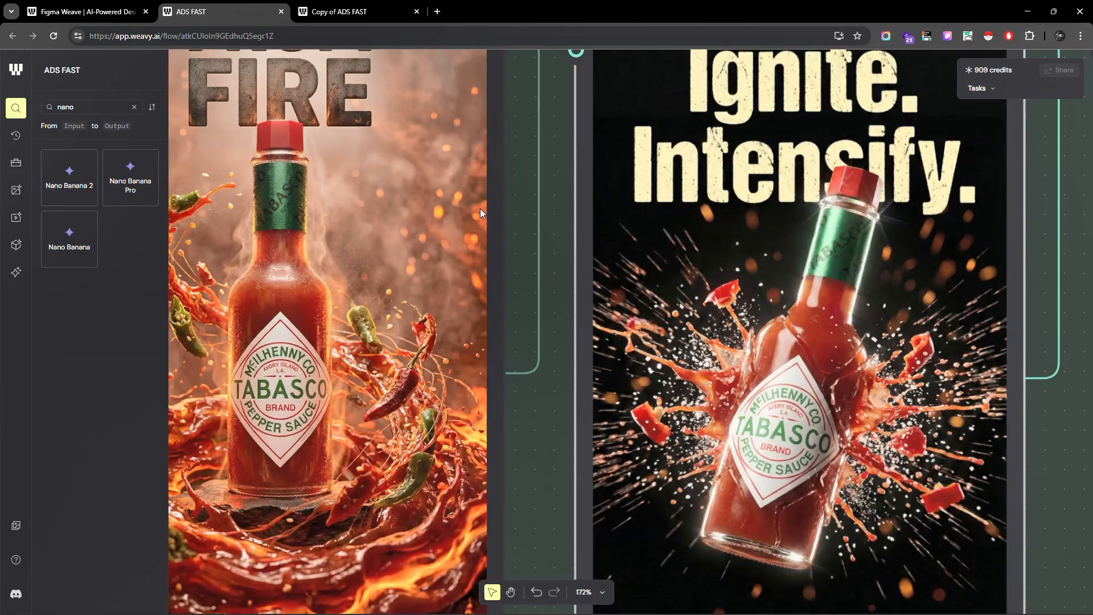
scroll(491, 228, up, 4)
scroll(719, 155, down, 3)
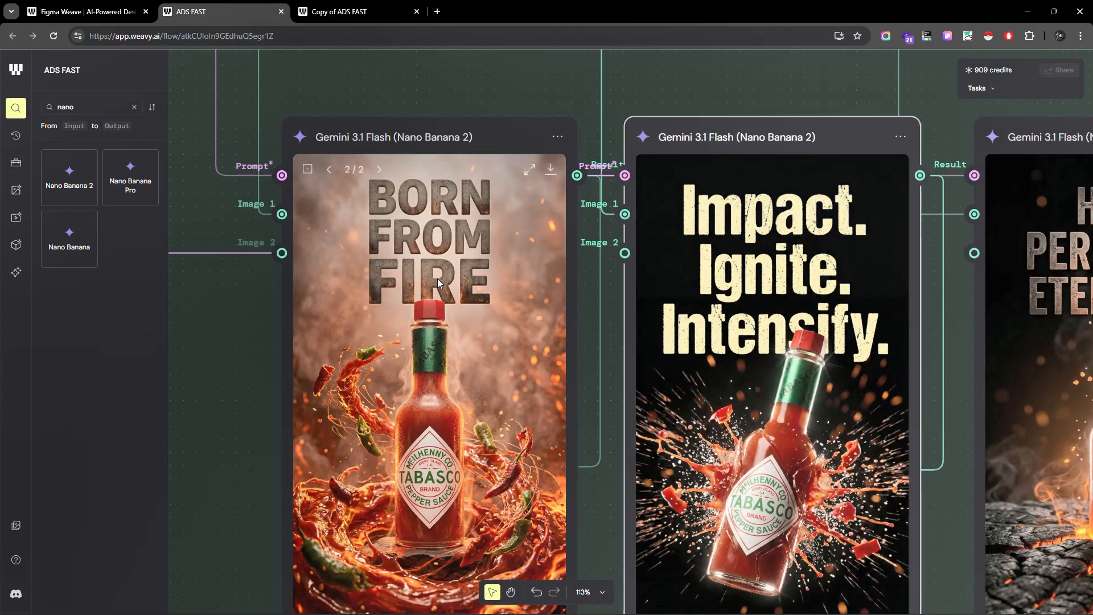
scroll(435, 276, up, 5)
scroll(435, 276, up, 2)
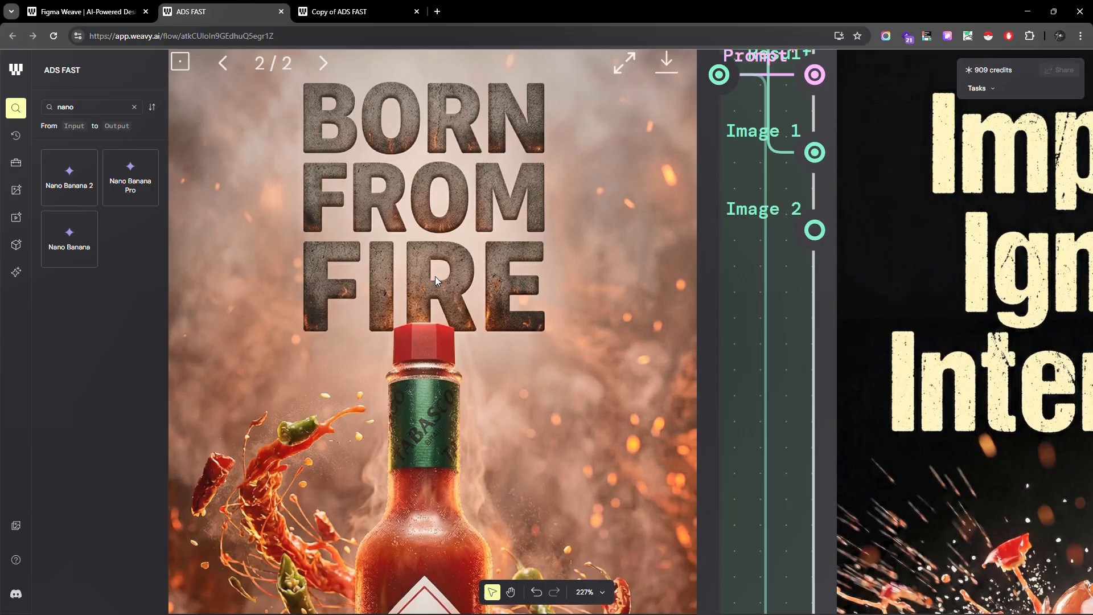
scroll(435, 276, down, 3)
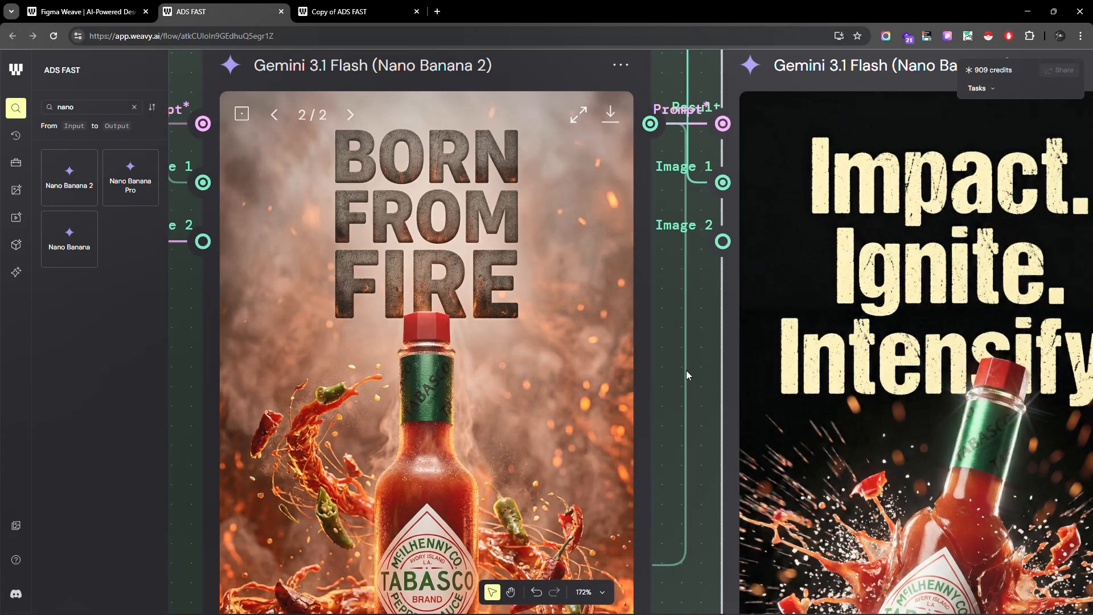
Select the whole AD group and review its prompts, Prompt Concatenators, Nano Banana 2 nodes and Export nodes
scroll(688, 374, down, 20)
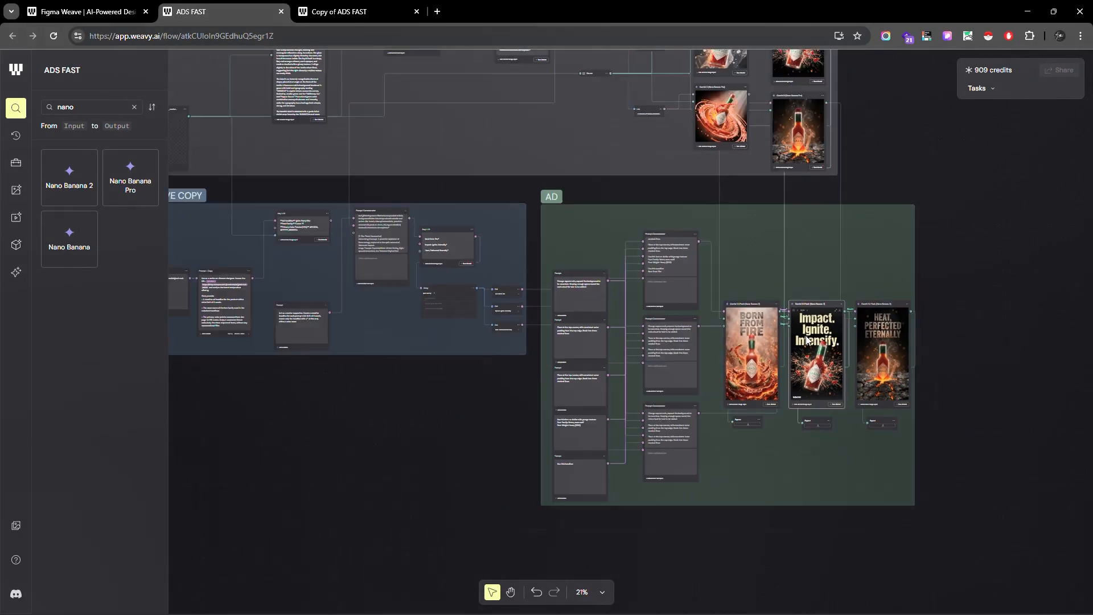
scroll(749, 283, down, 2)
scroll(760, 279, up, 8)
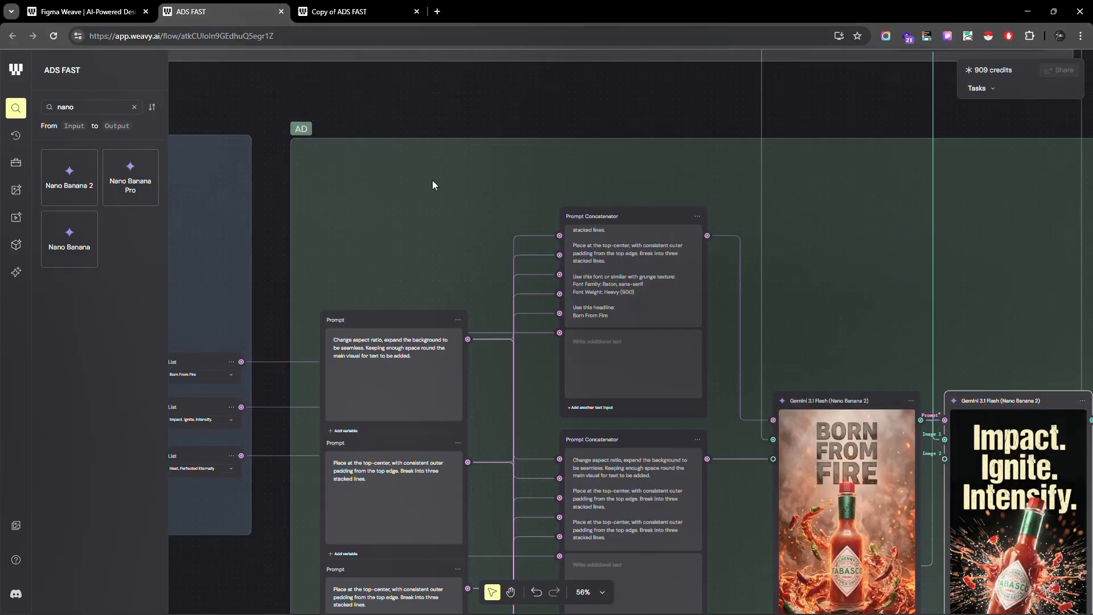
scroll(432, 182, up, 2)
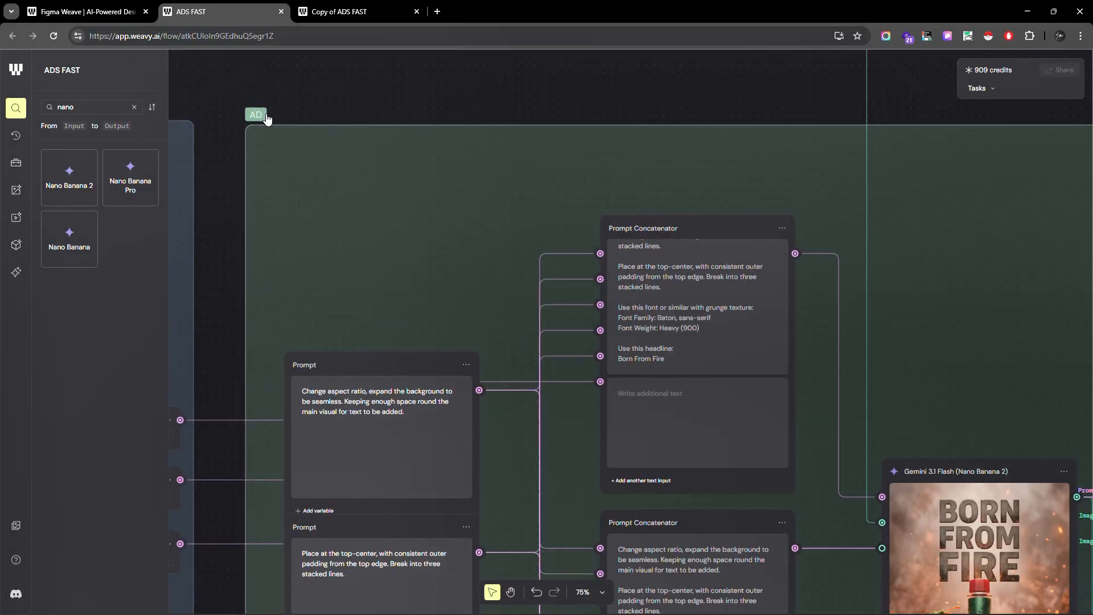
click(402, 244)
scroll(319, 215, down, 7)
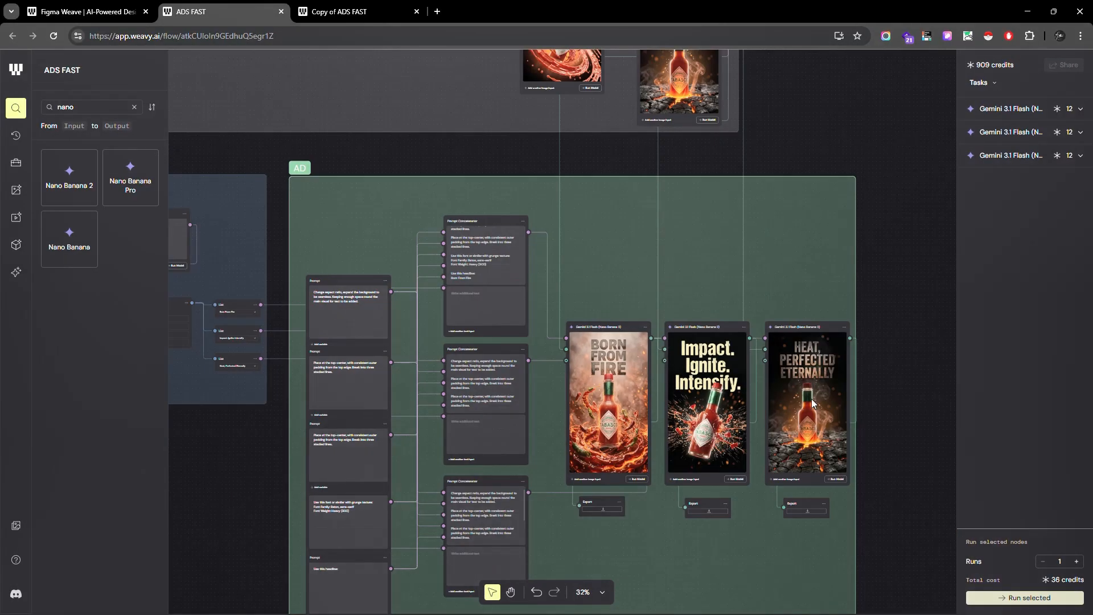
scroll(523, 476, up, 3)
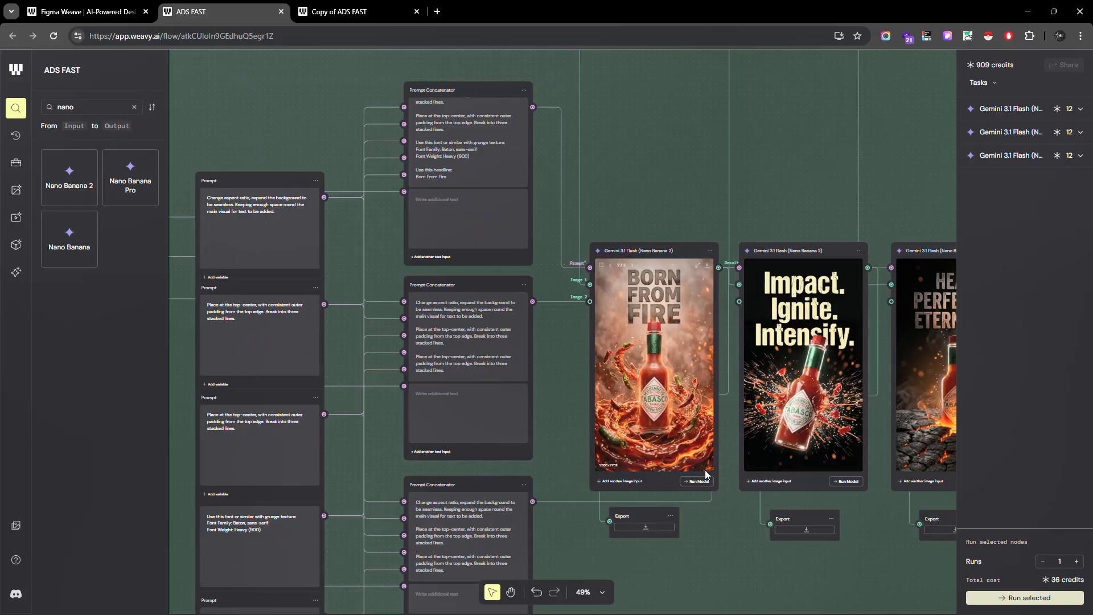
scroll(705, 470, up, 3)
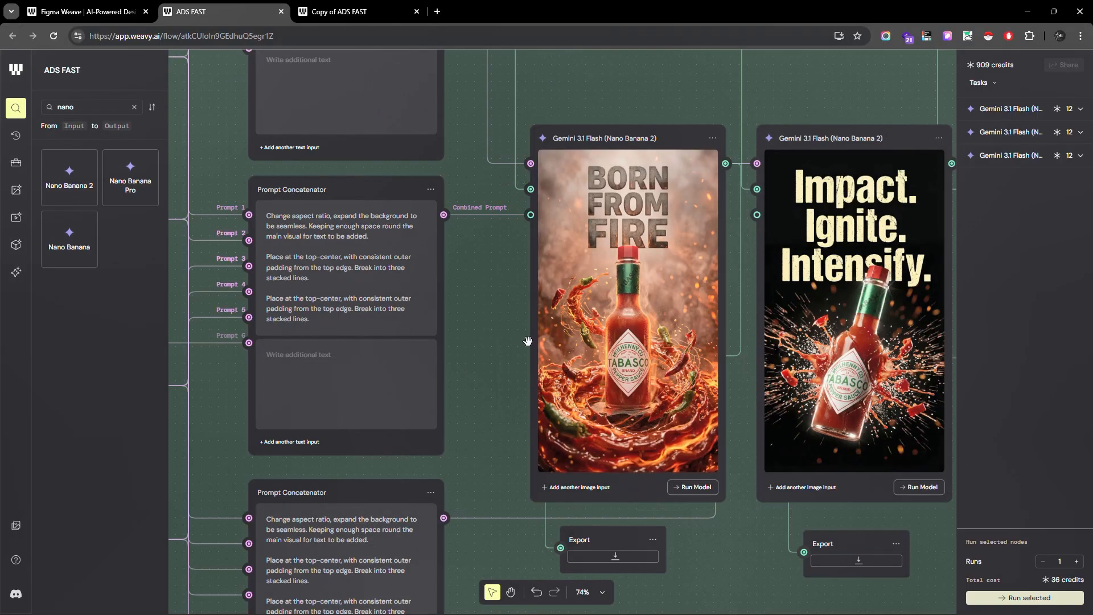
Examine the Tabasco product images above the AD group and how each first image node connects to its second one
scroll(528, 340, down, 10)
scroll(500, 243, up, 2)
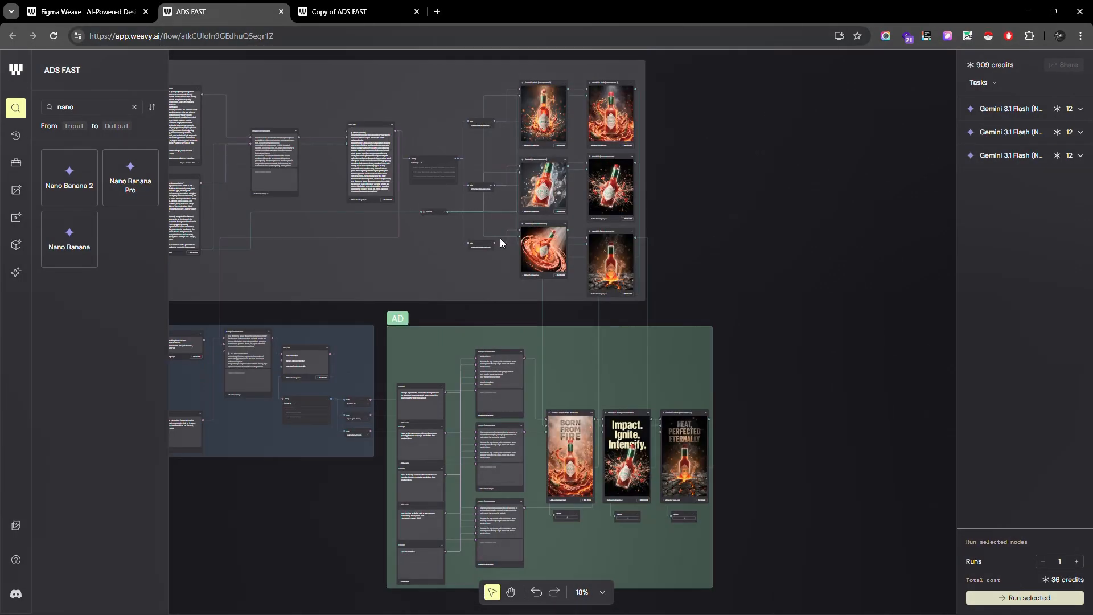
scroll(727, 295, up, 4)
scroll(573, 453, up, 5)
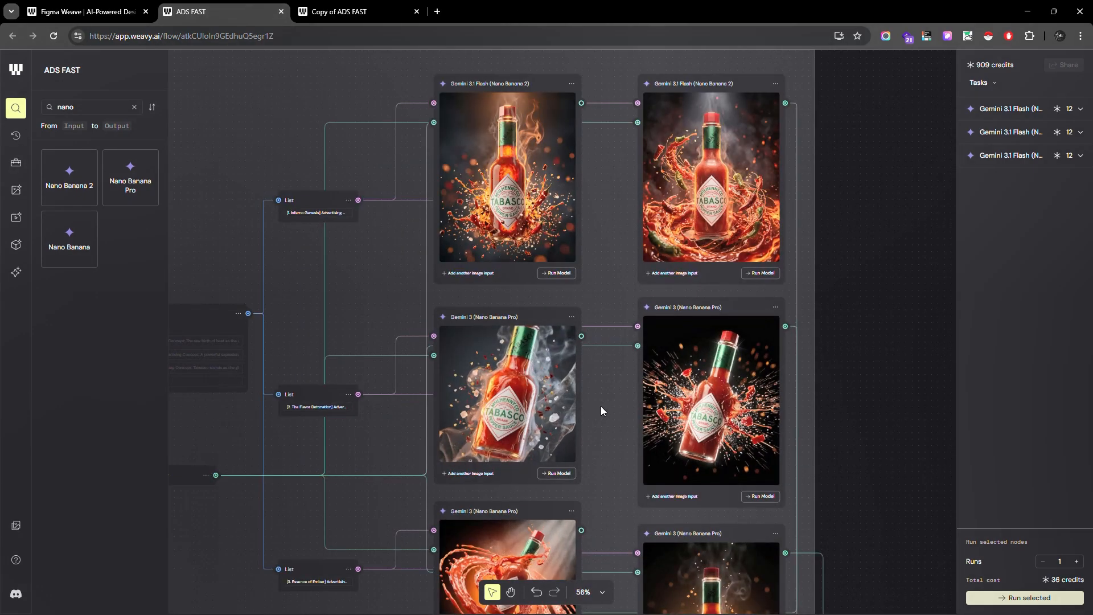
scroll(610, 371, up, 3)
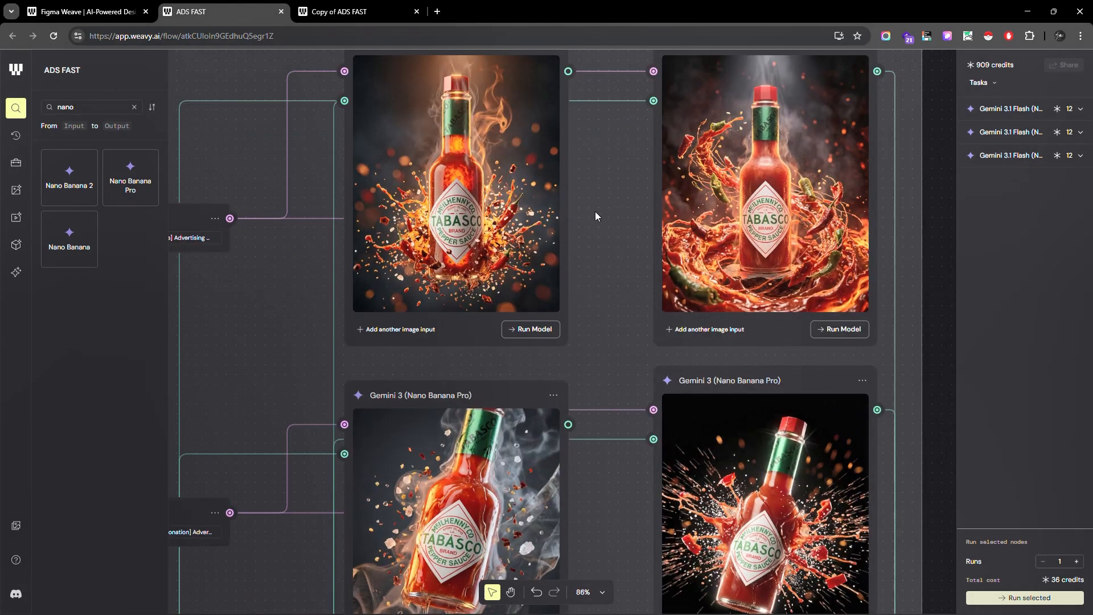
scroll(589, 254, up, 2)
scroll(592, 267, up, 2)
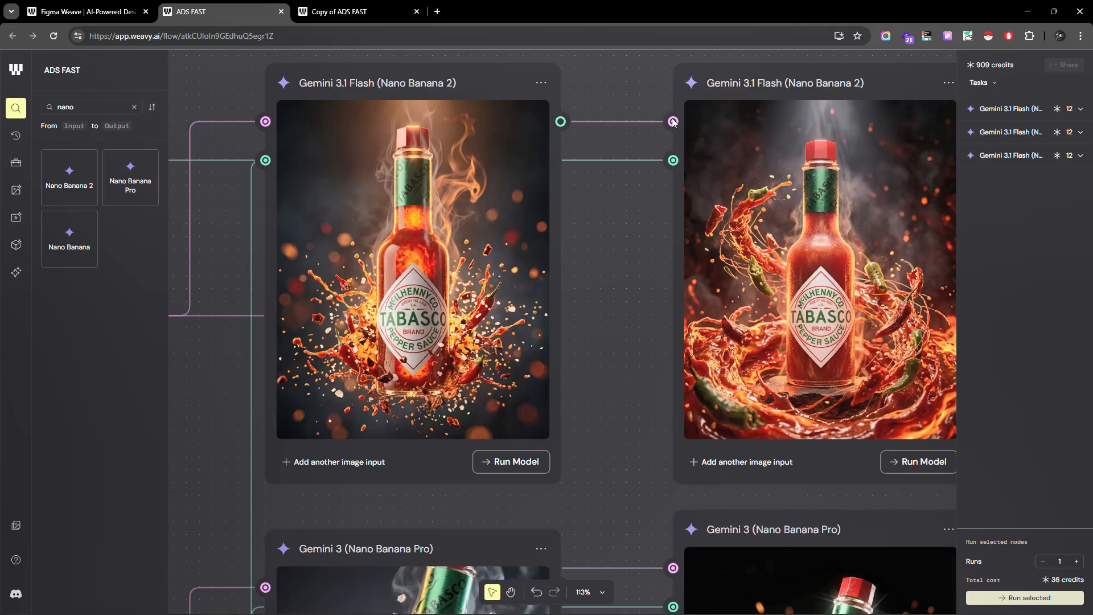
scroll(869, 232, up, 5)
scroll(467, 260, down, 5)
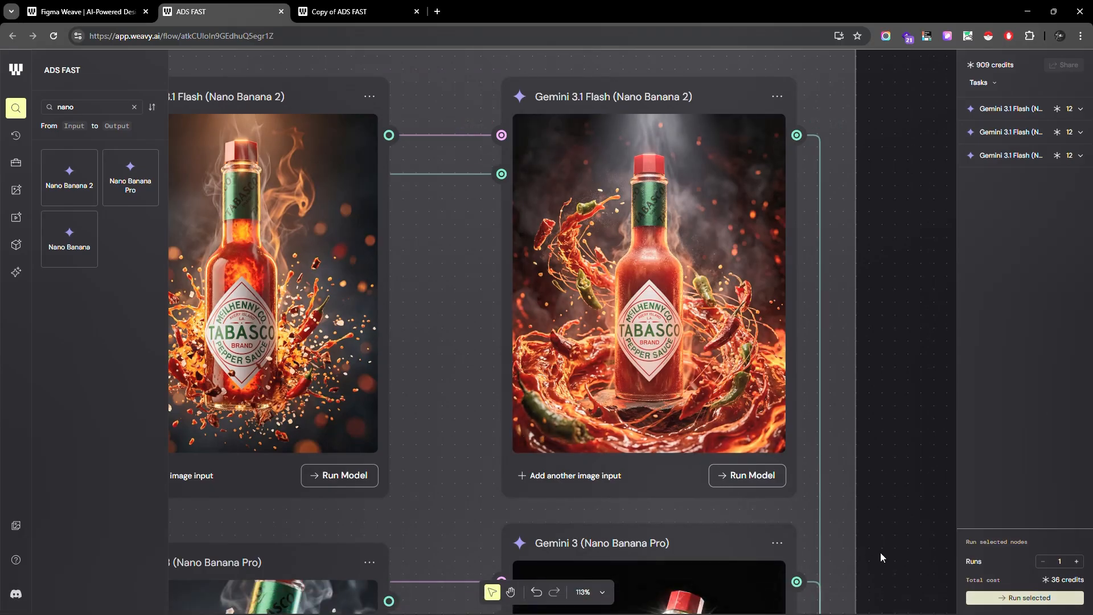
click(941, 602)
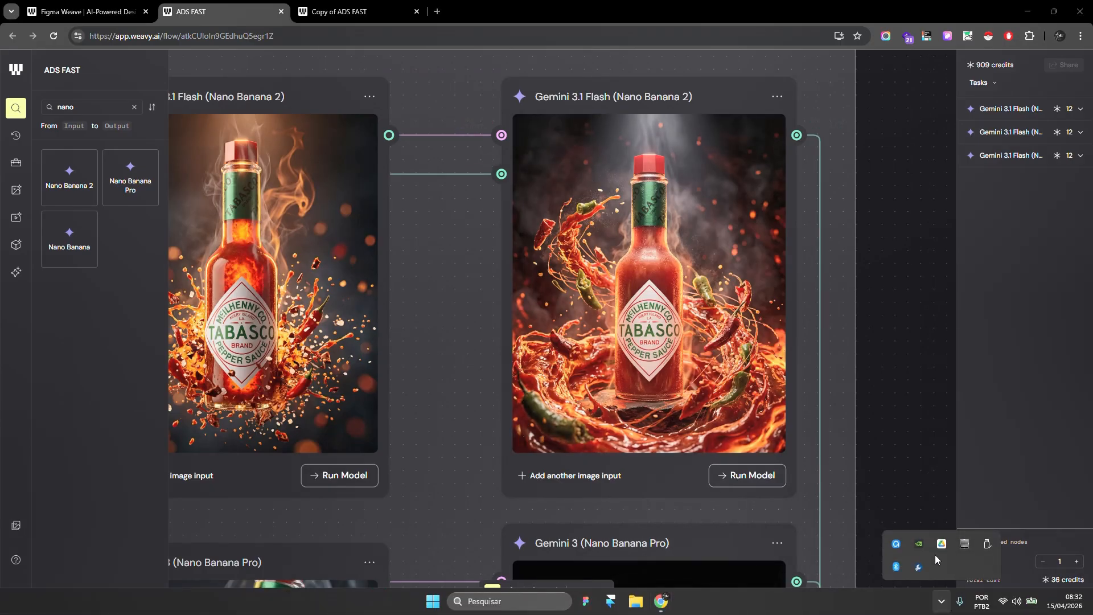
click(896, 545)
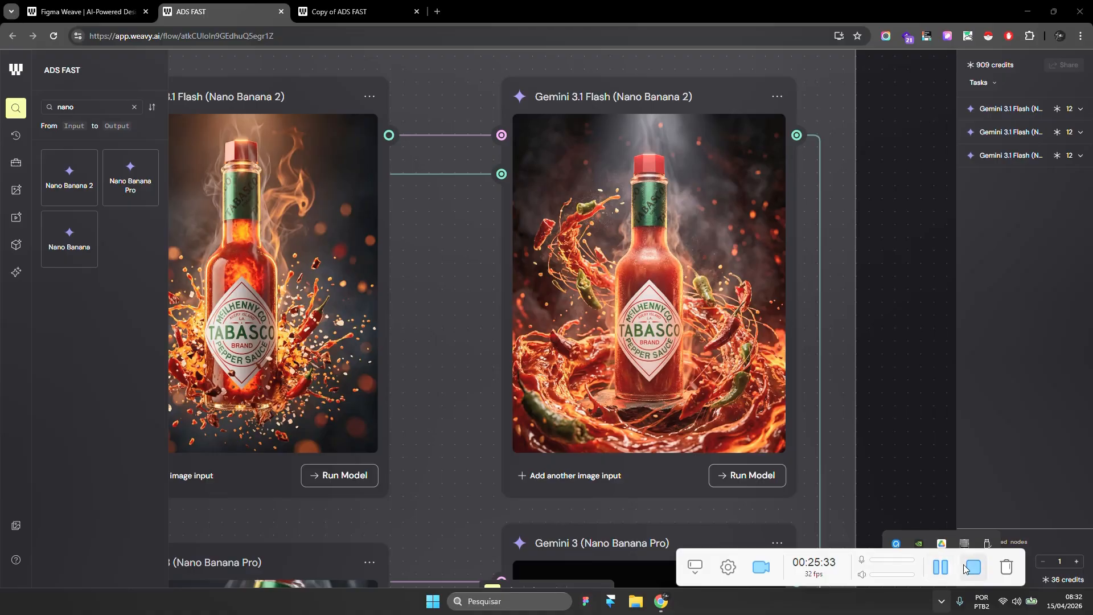